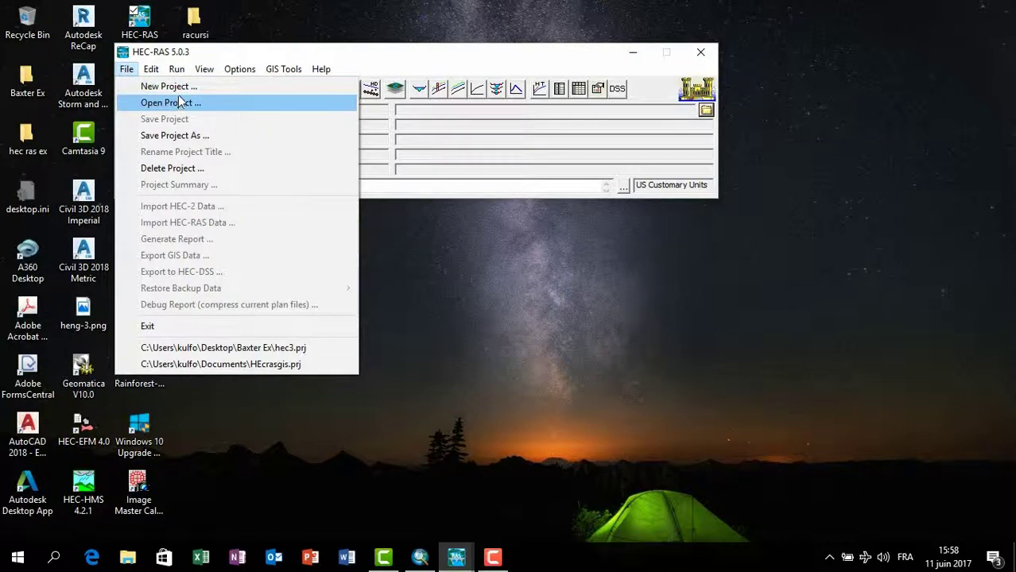
# - Create a new project titled HEC_GEORAS in the Documents folder
pyautogui.click(175, 86)
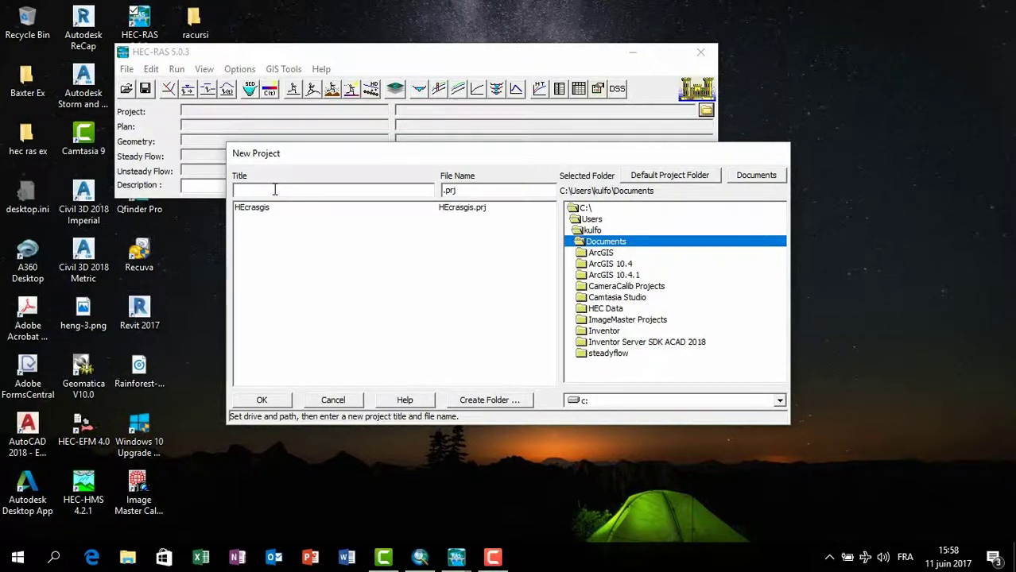
pyautogui.write('EC_GEORAS p')
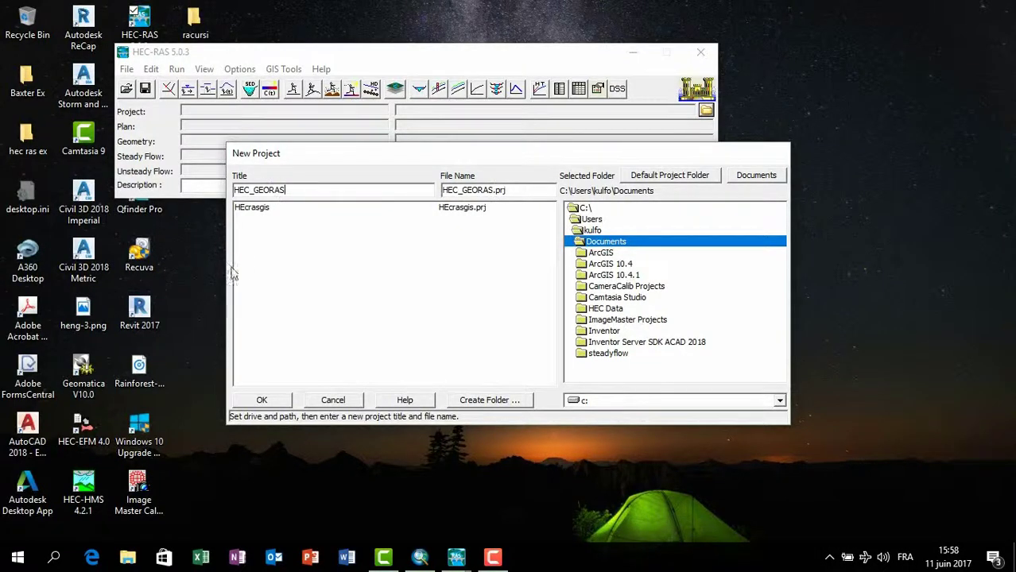
pyautogui.click(276, 400)
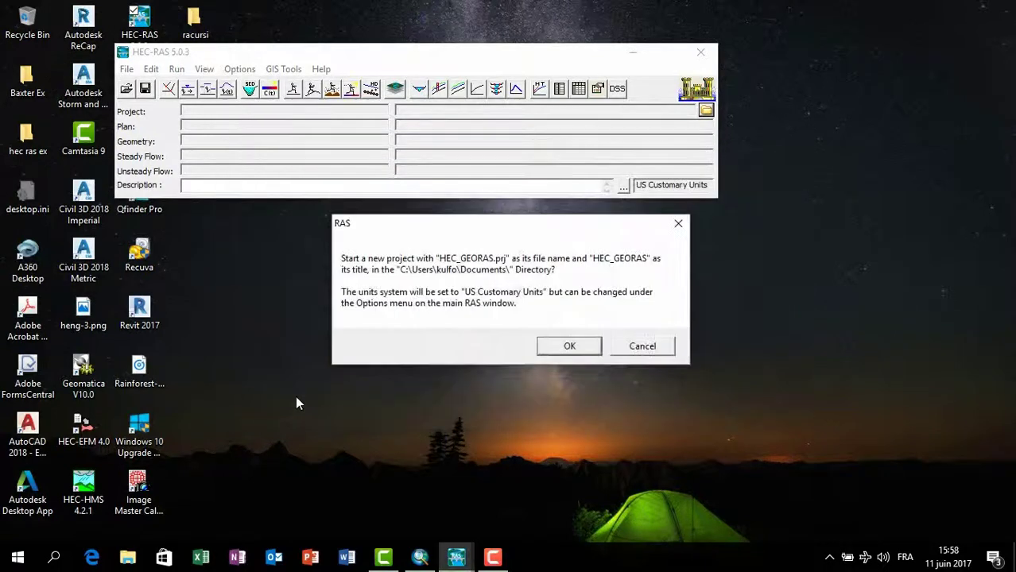
pyautogui.click(554, 347)
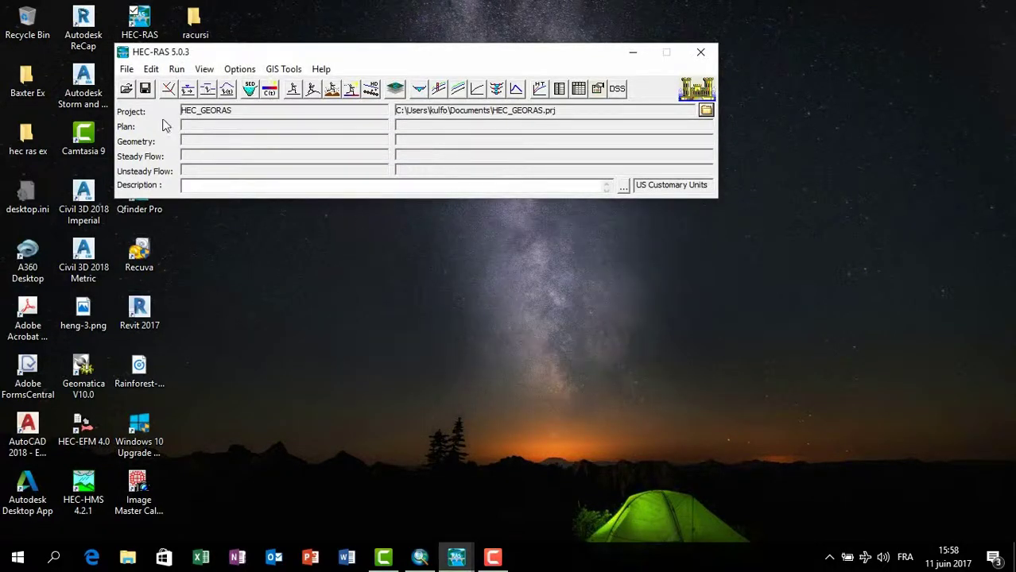
# - In the geometric data editor, load the GIS format file GIS2RAS.RASImport.sdf from the desktop's Baxter Ex folder for import
pyautogui.click(166, 89)
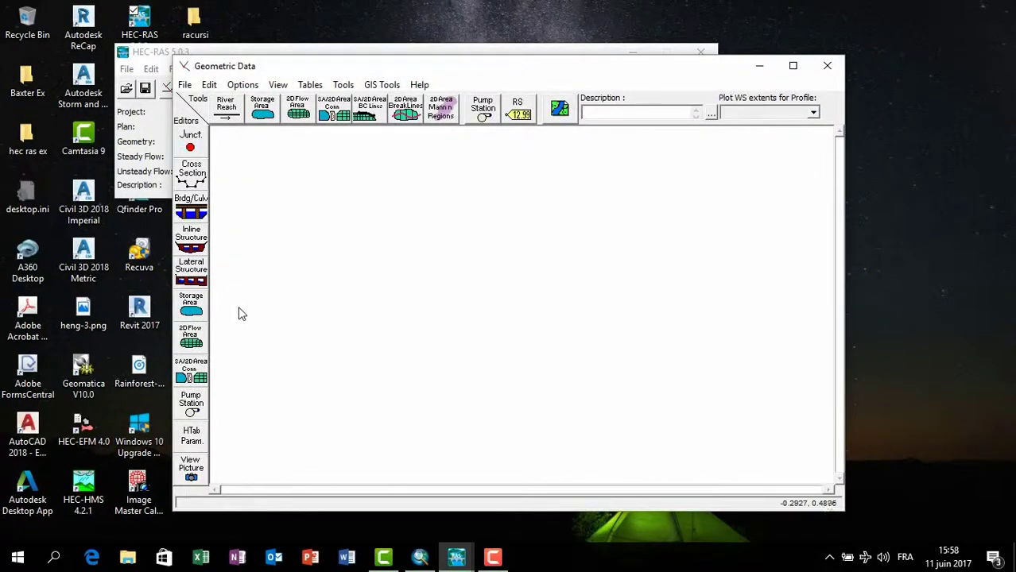
pyautogui.click(185, 85)
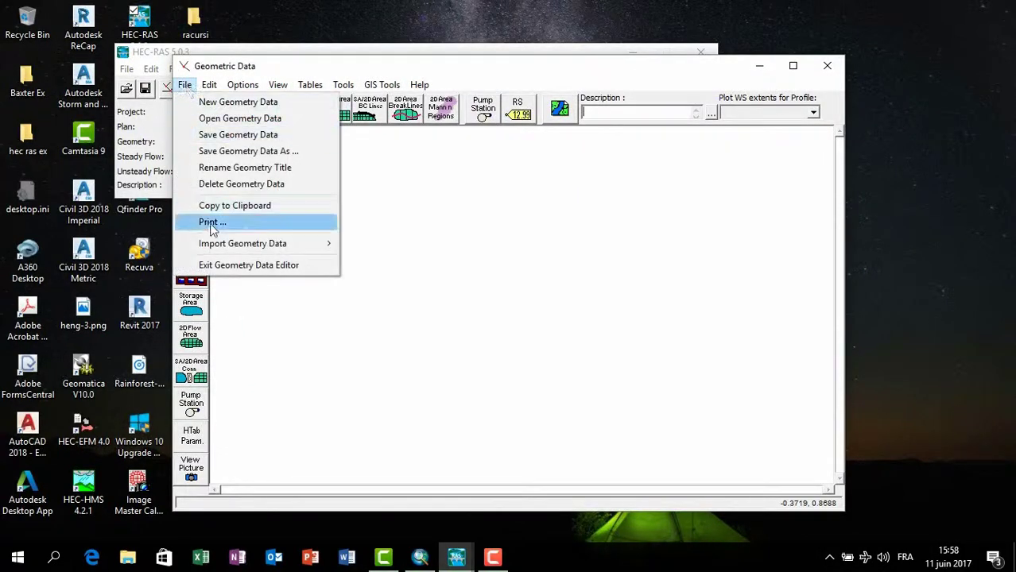
pyautogui.moveTo(225, 246)
pyautogui.click(391, 242)
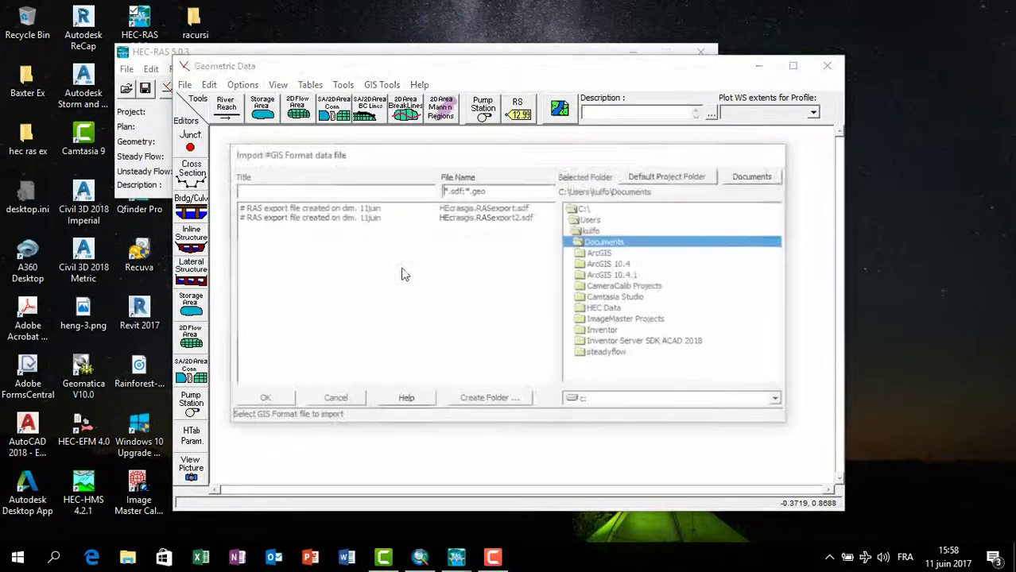
pyautogui.doubleClick(595, 231)
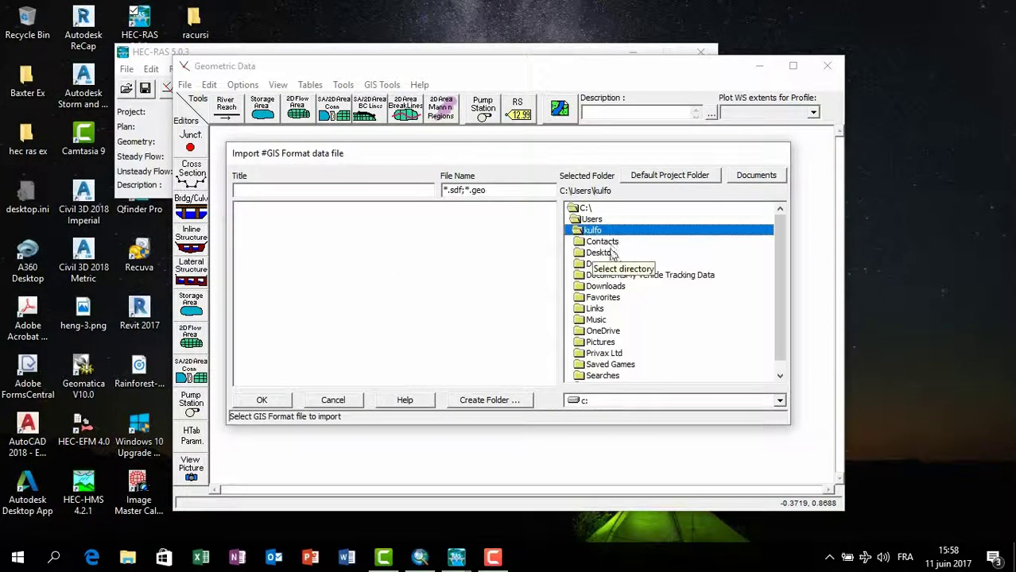
pyautogui.doubleClick(610, 252)
pyautogui.doubleClick(614, 254)
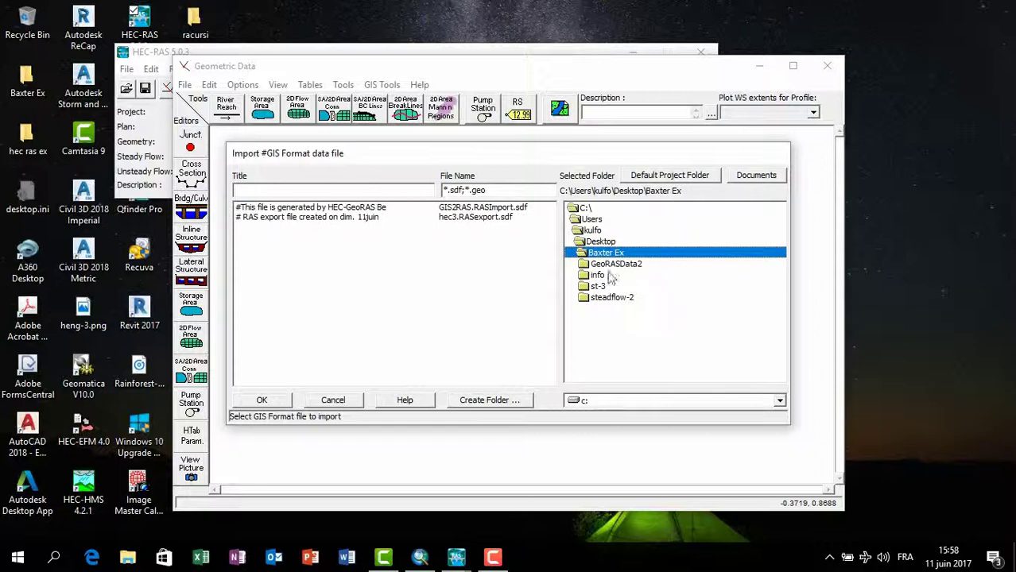
pyautogui.click(358, 208)
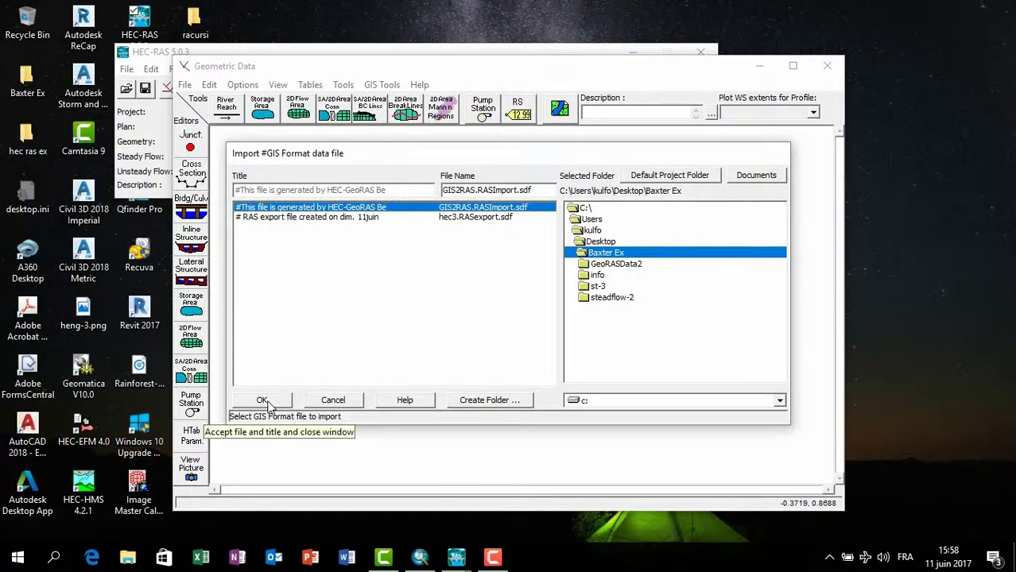
pyautogui.click(269, 405)
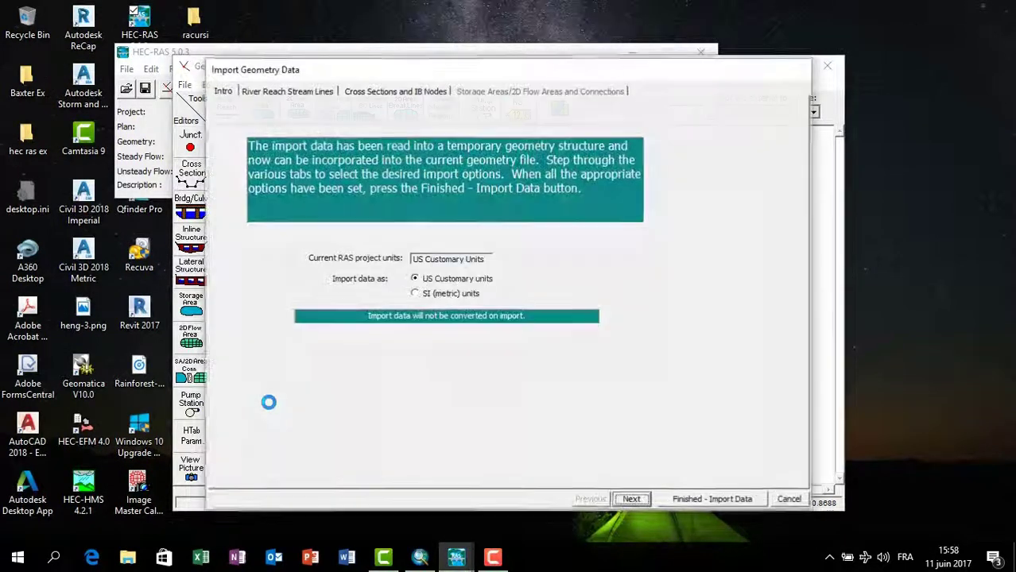
# - Import all listed stream lines and cross sections in US Customary units, and maximize the geometry window
pyautogui.click(632, 500)
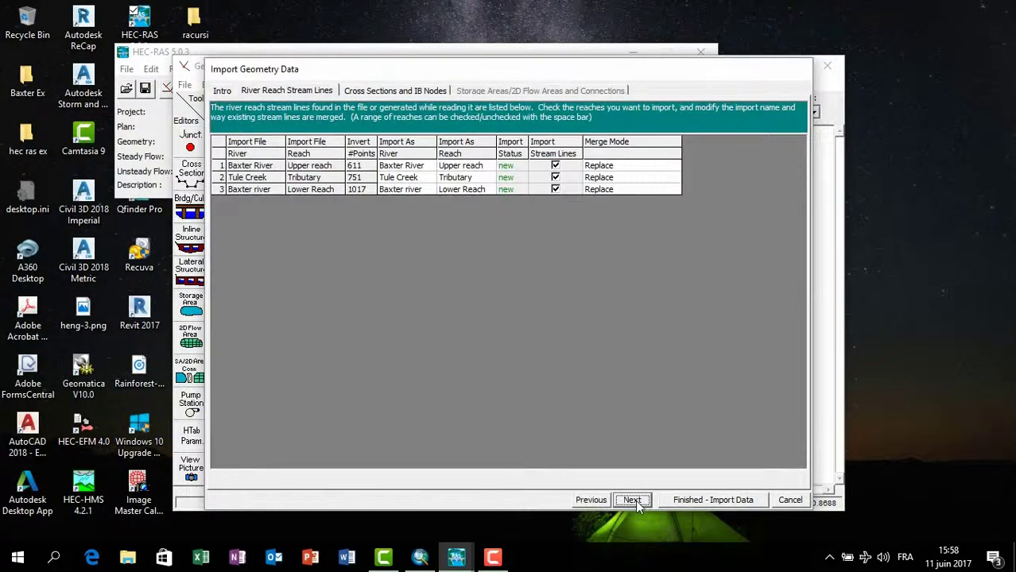
pyautogui.click(634, 501)
pyautogui.click(681, 504)
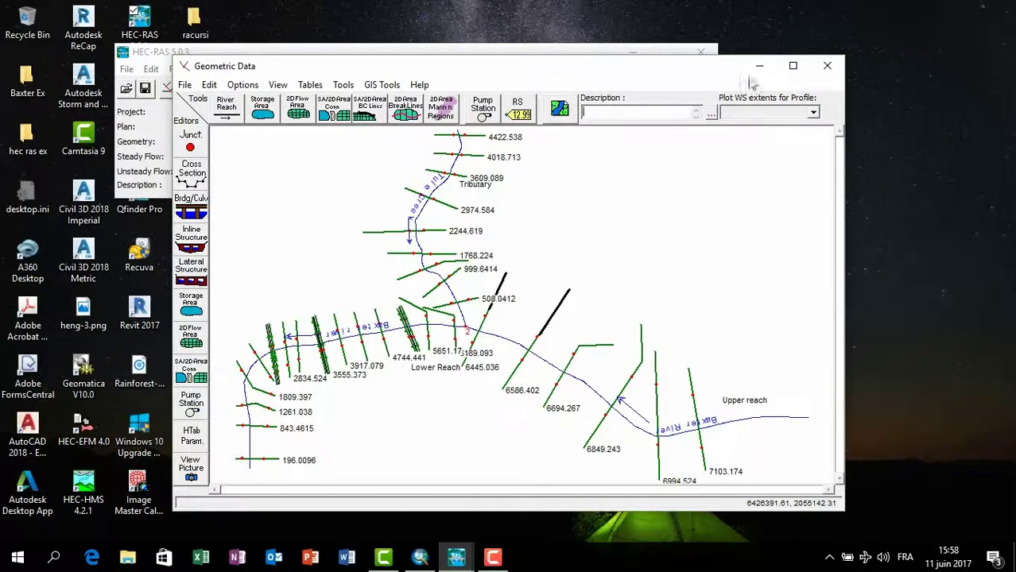
pyautogui.click(791, 66)
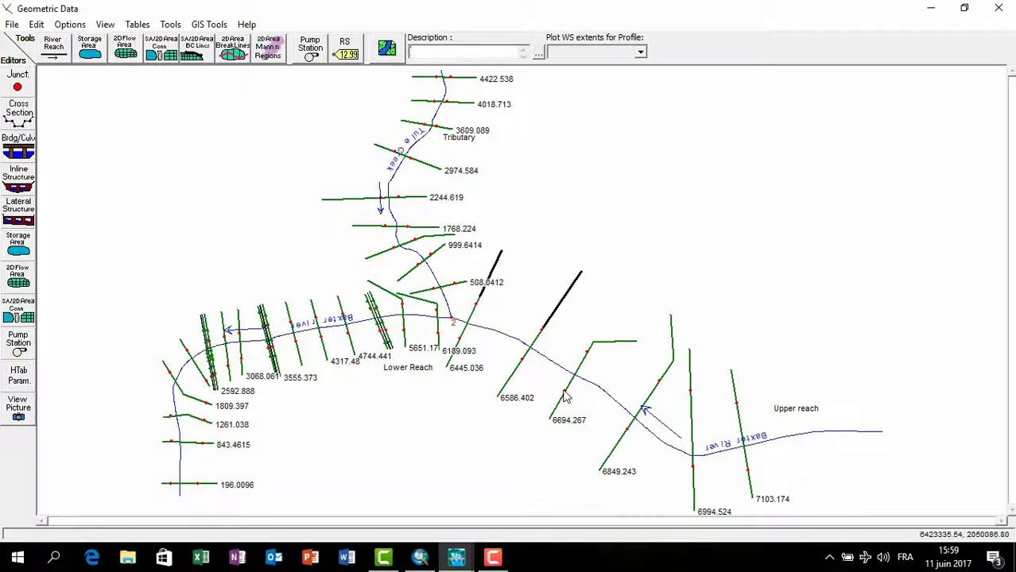
# - Open the bridge and culvert data for the Lower Reach of Baxter river
pyautogui.click(18, 147)
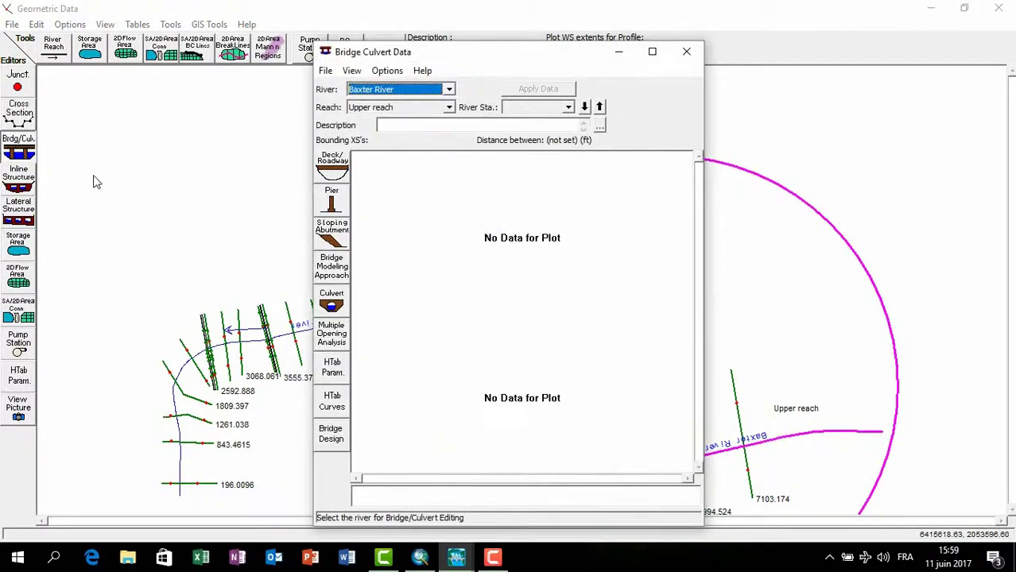
pyautogui.click(449, 90)
pyautogui.click(408, 122)
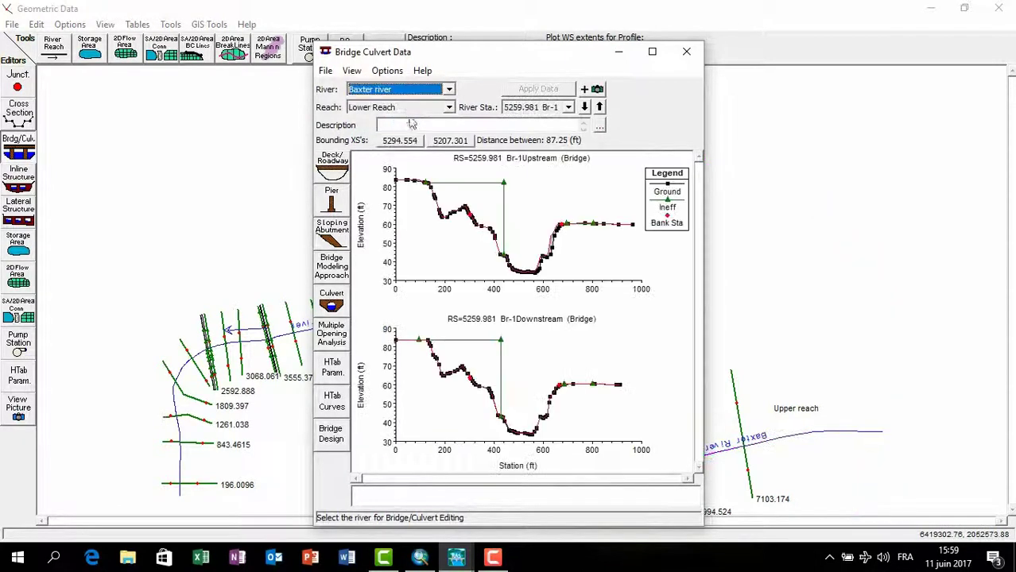
pyautogui.click(448, 108)
pyautogui.click(422, 122)
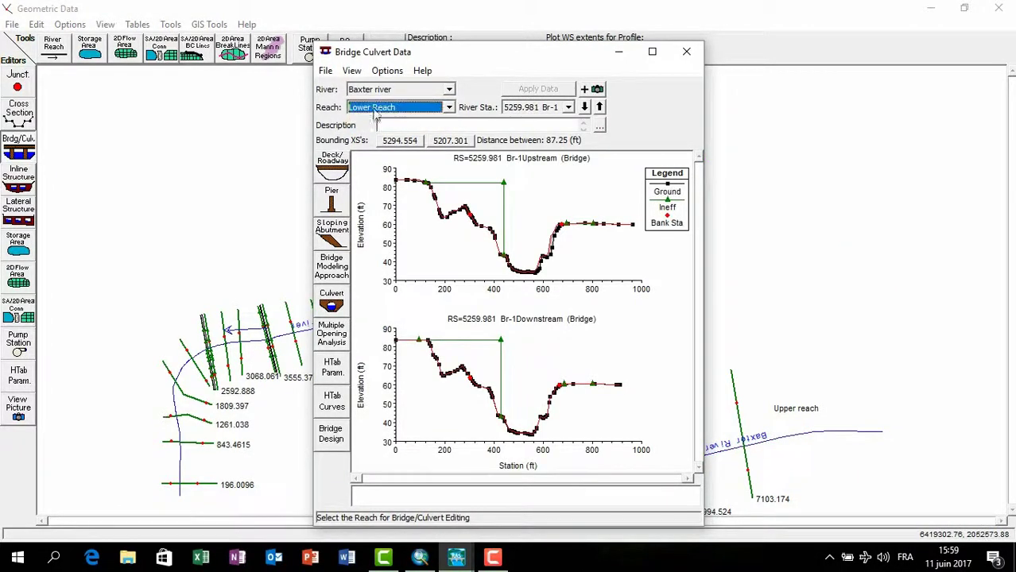
# - Examine the bridge plots at river stations 3519.29, 2566.046 and 5259.981, and close the bridge data
pyautogui.click(567, 108)
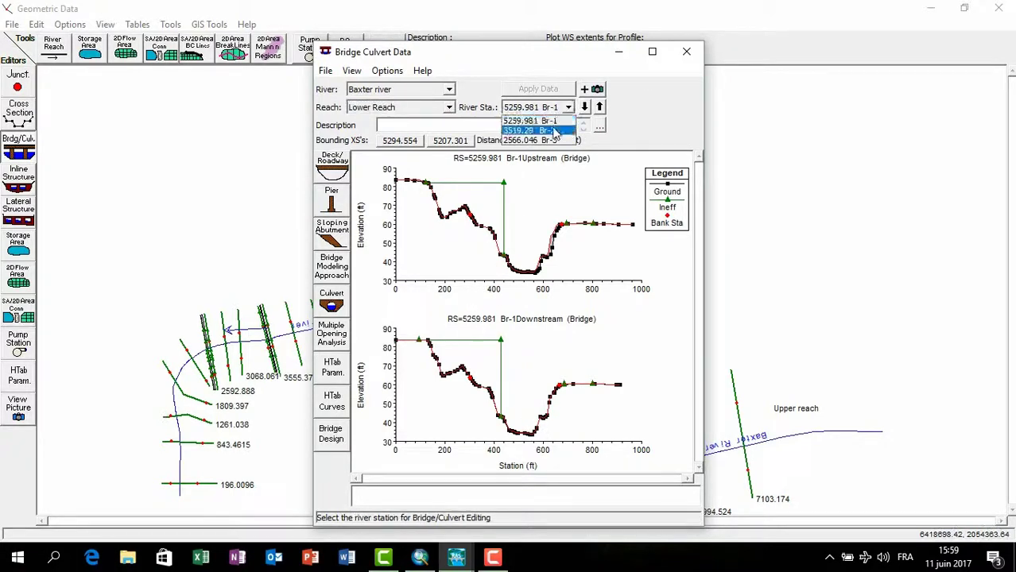
pyautogui.click(560, 130)
pyautogui.click(569, 109)
pyautogui.click(566, 140)
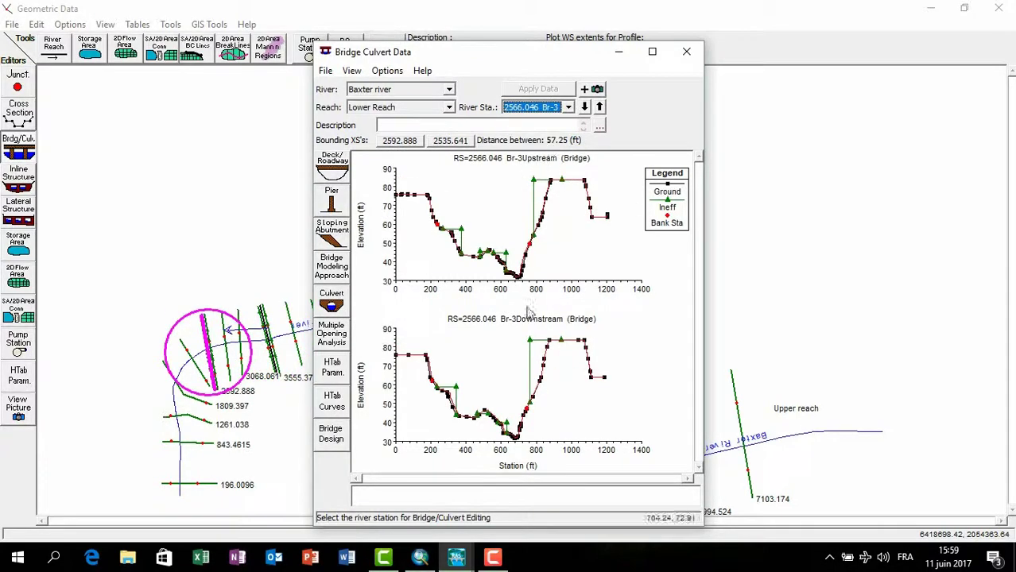
pyautogui.click(567, 107)
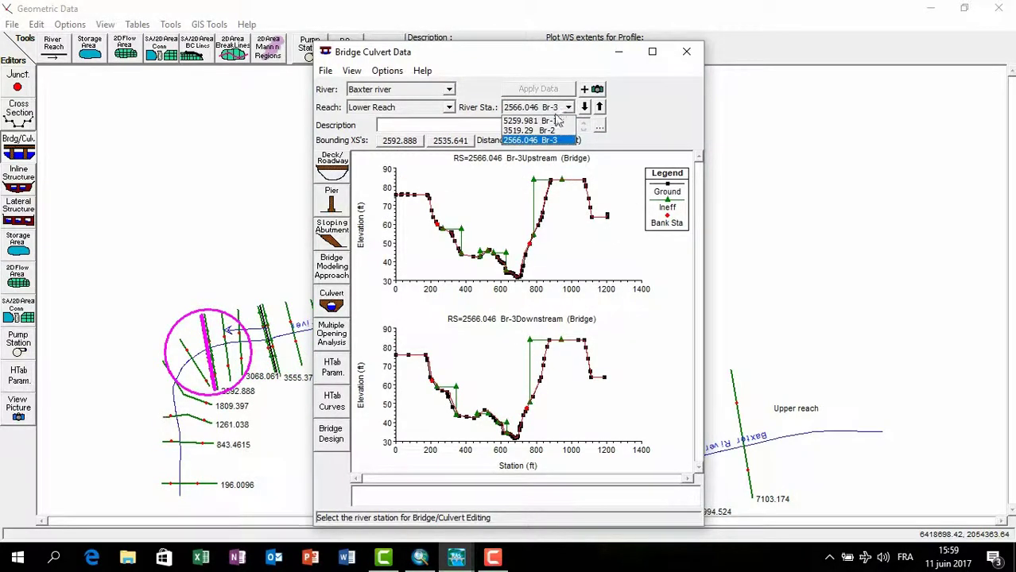
pyautogui.click(556, 121)
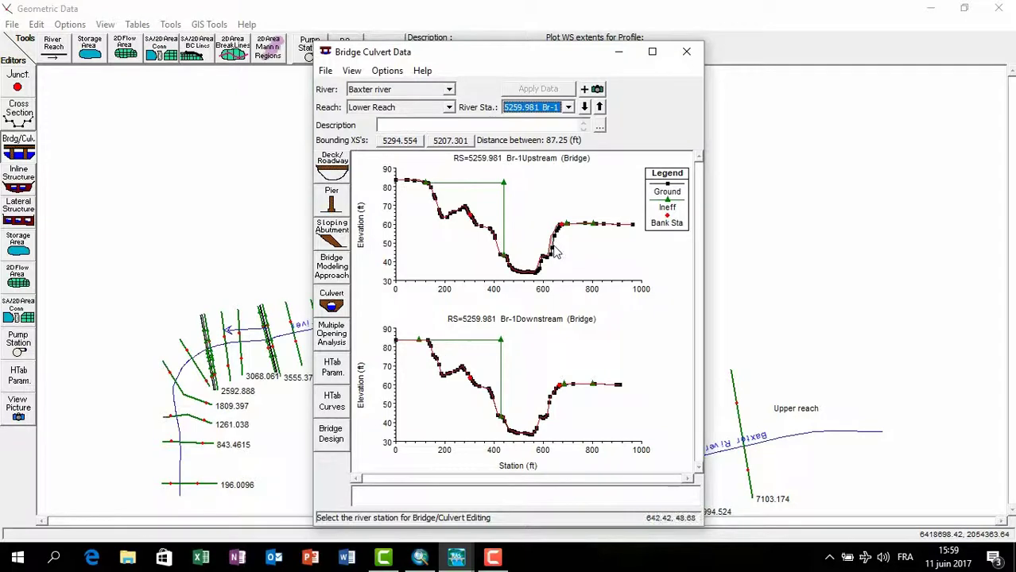
pyautogui.click(685, 56)
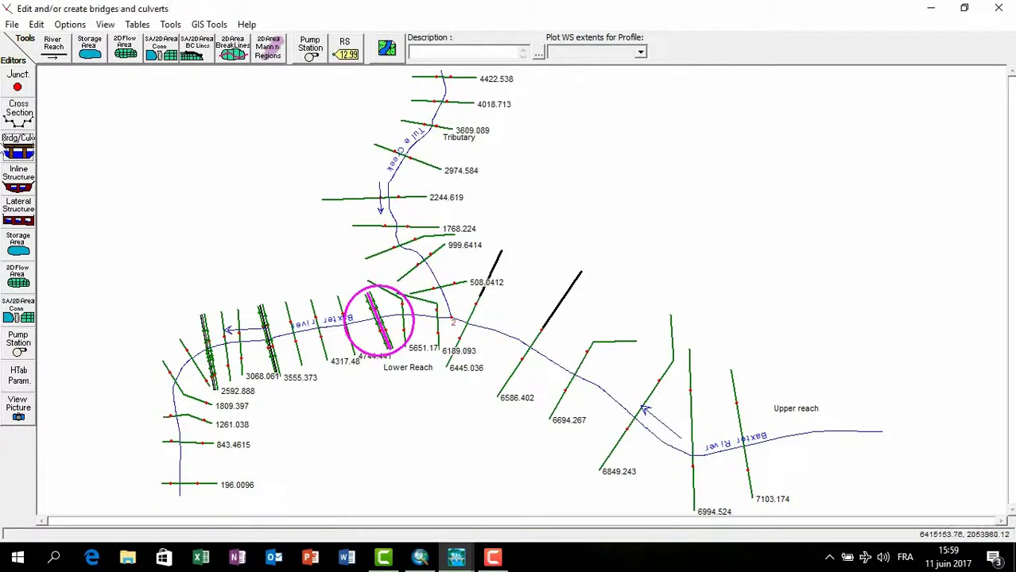
# - Examine Lower Reach cross section 6189.093 in the cross section data and the graphical cross section editor
pyautogui.click(18, 112)
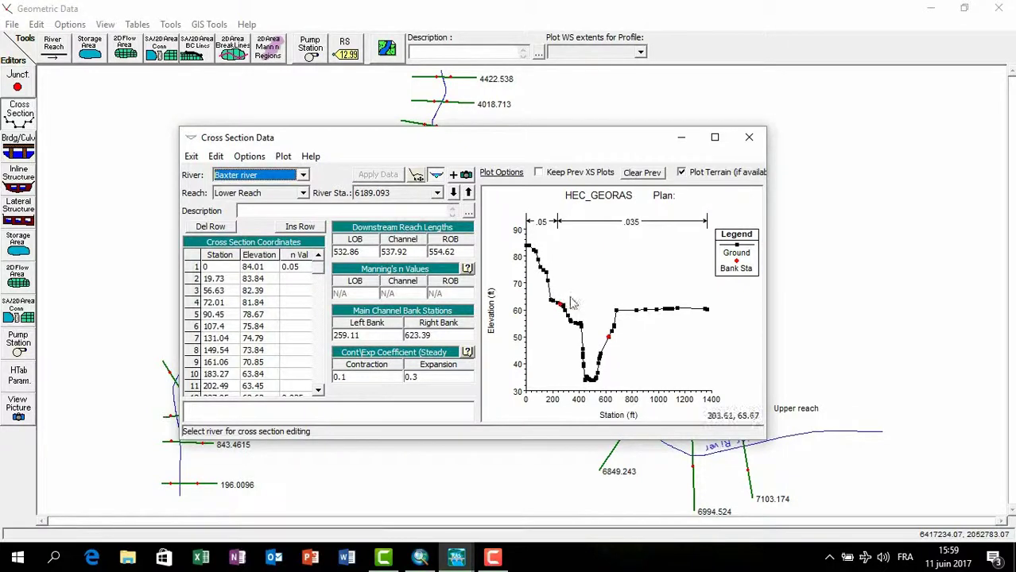
pyautogui.click(749, 138)
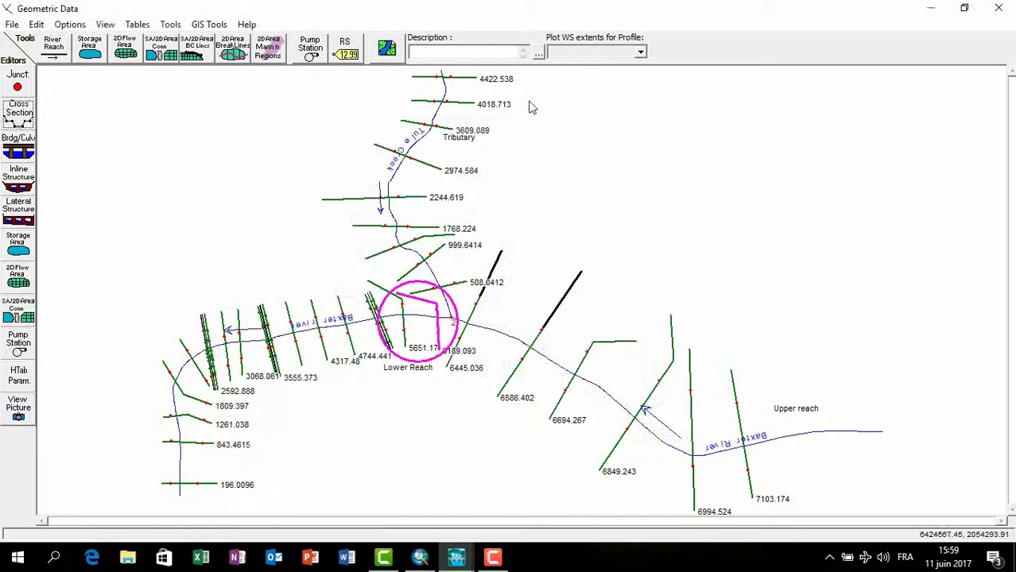
pyautogui.click(199, 25)
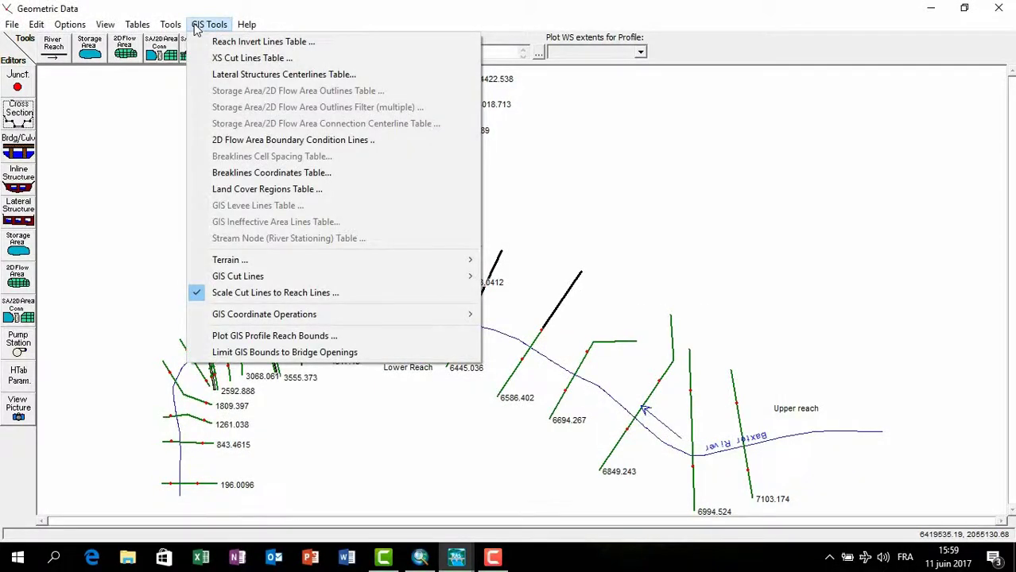
pyautogui.moveTo(170, 25)
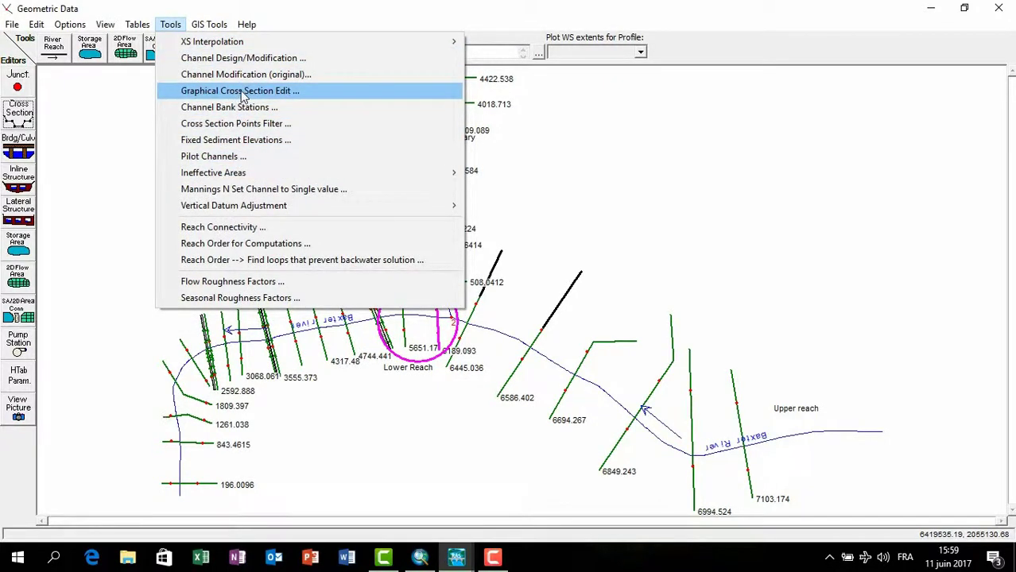
pyautogui.click(214, 90)
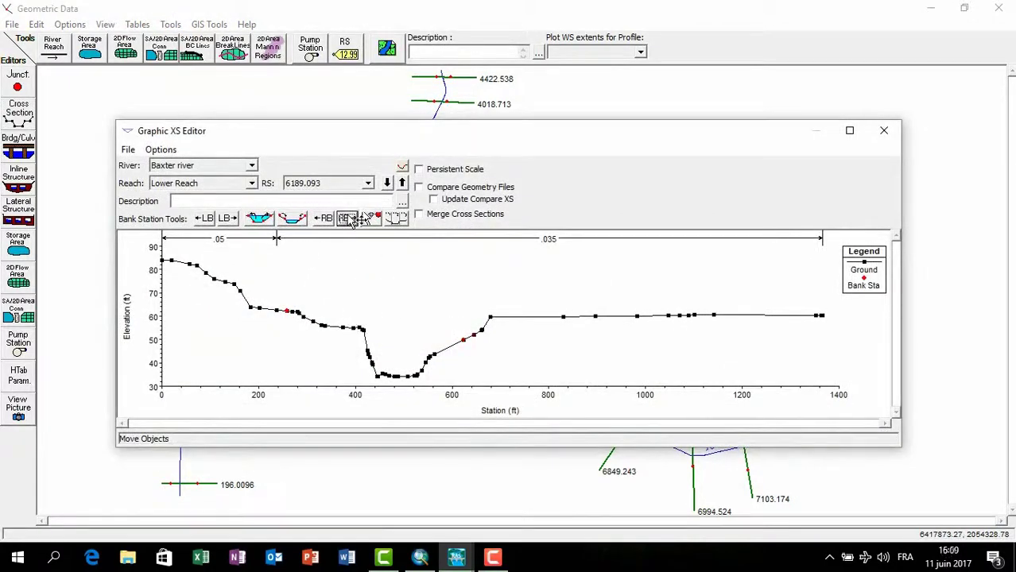
pyautogui.click(883, 130)
# - Select the cross sections of all rivers for the multiple-location Cross Section Points Filter, check the list and accept the dialog
pyautogui.click(170, 24)
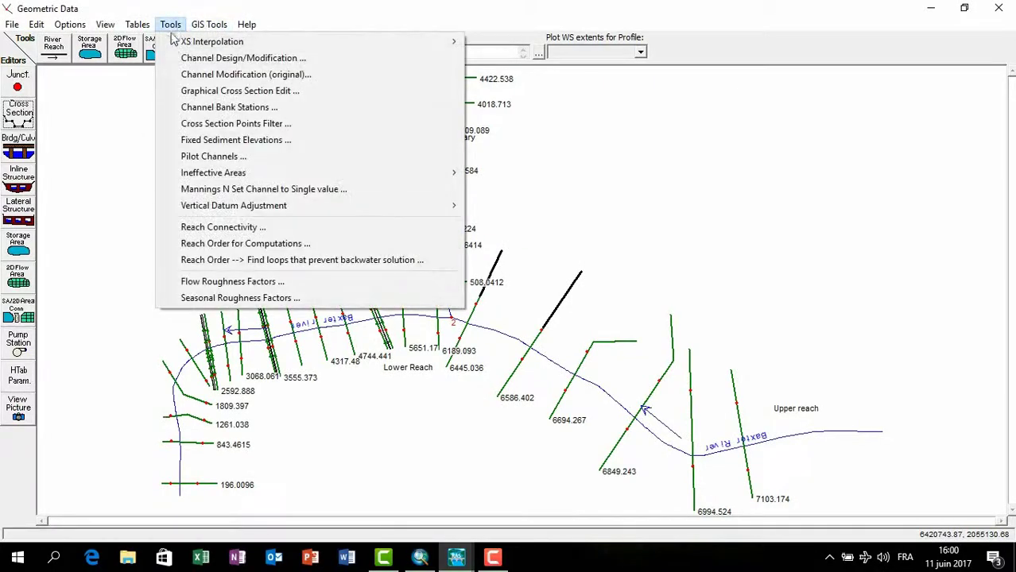
pyautogui.click(205, 125)
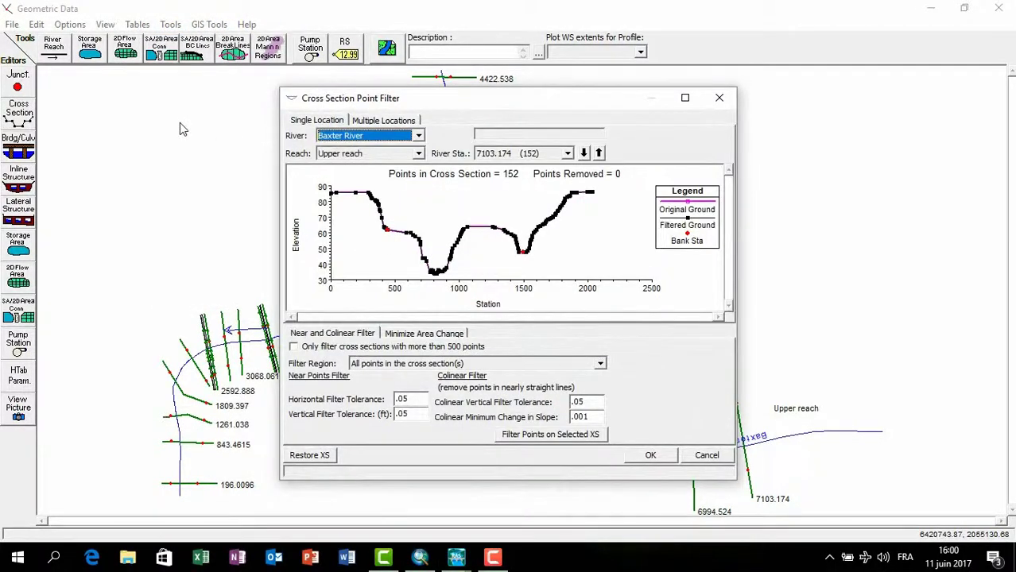
pyautogui.click(382, 121)
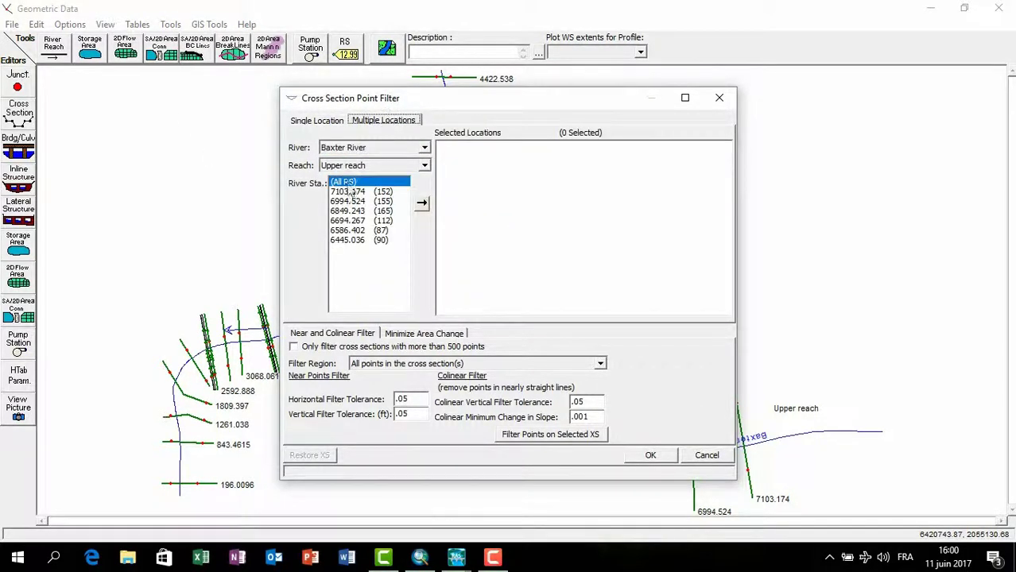
pyautogui.click(399, 149)
pyautogui.click(390, 160)
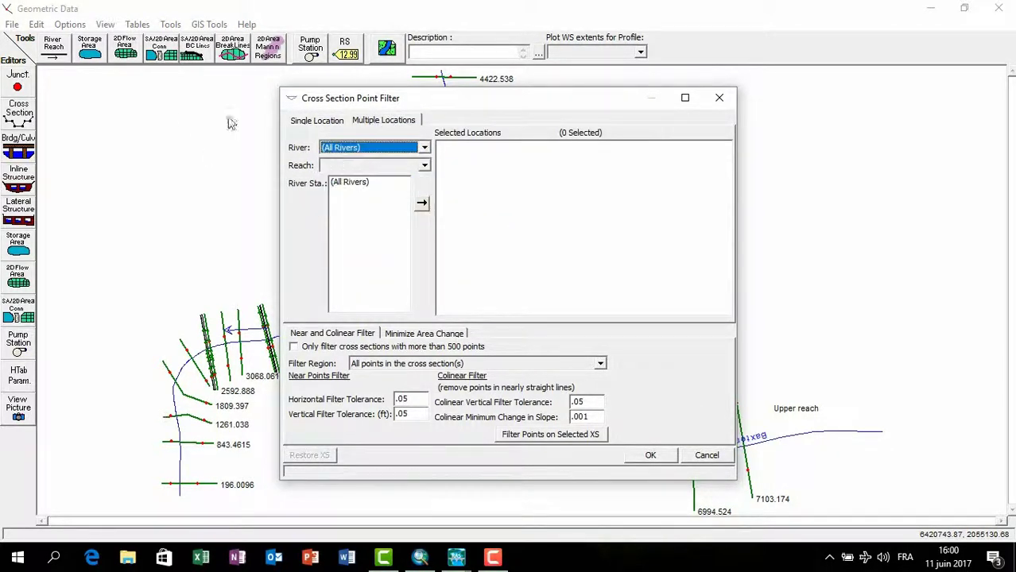
pyautogui.click(421, 202)
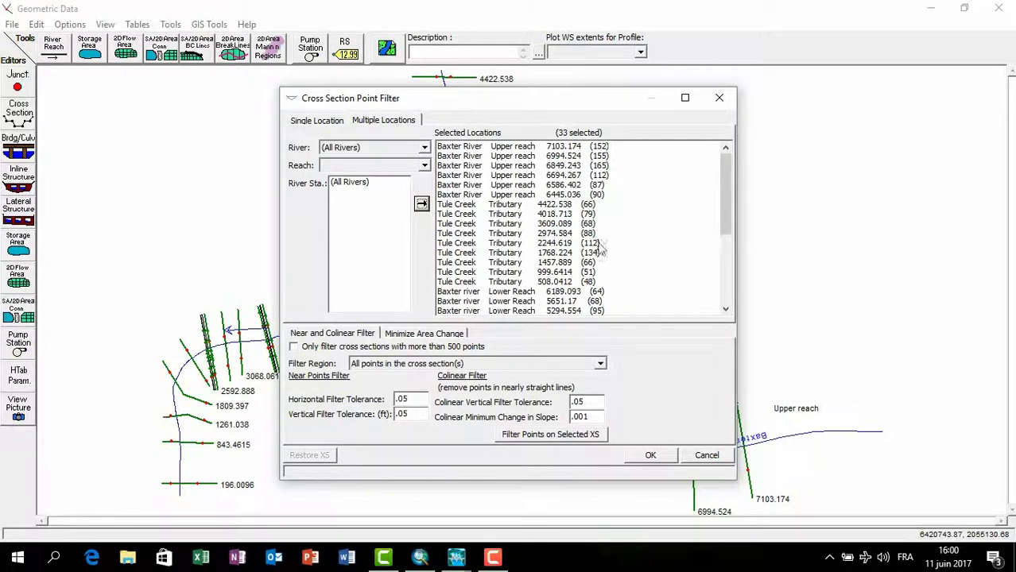
pyautogui.scroll(-6, 596, 310)
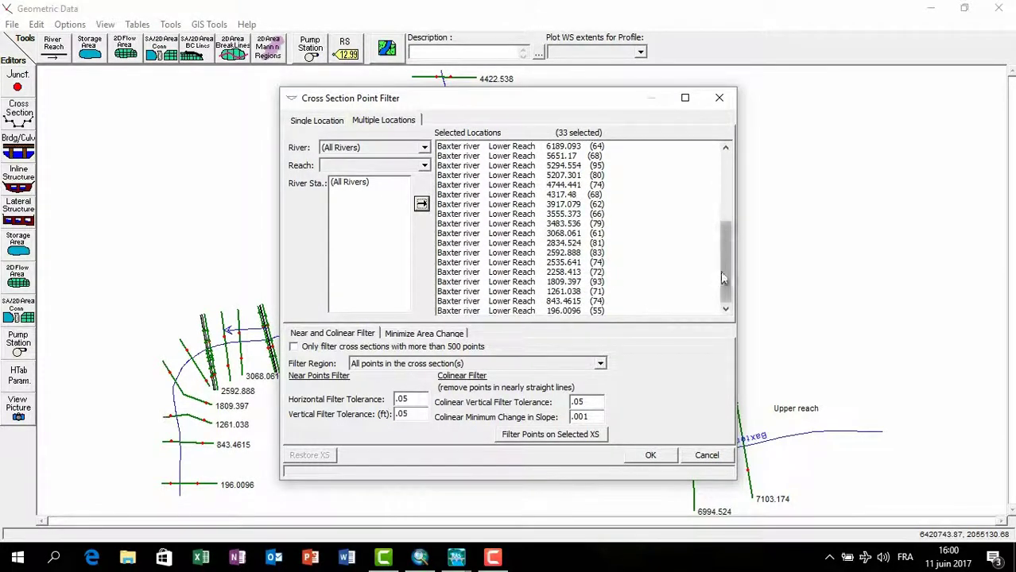
pyautogui.moveTo(723, 278); pyautogui.dragTo(730, 177)
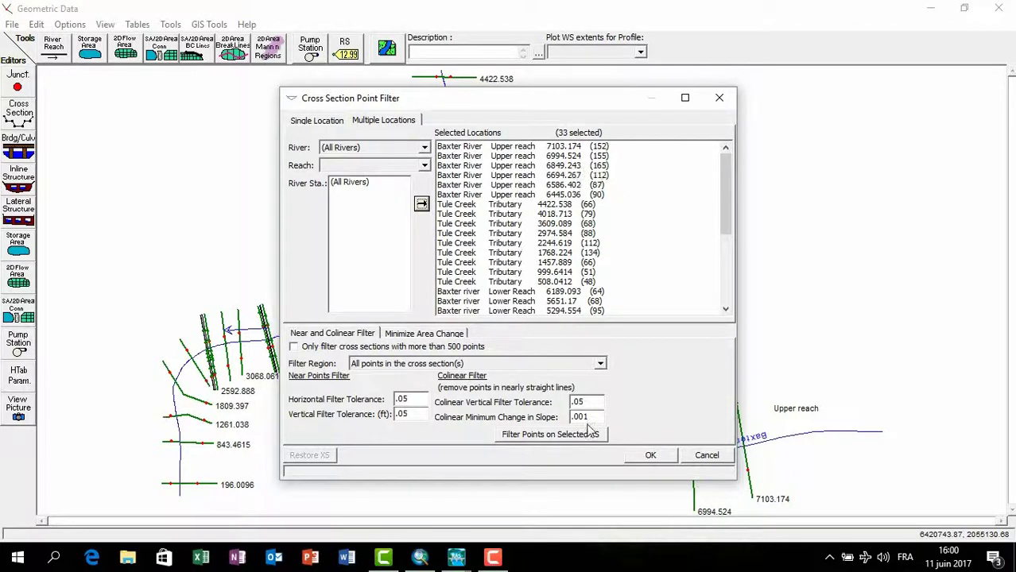
pyautogui.click(650, 455)
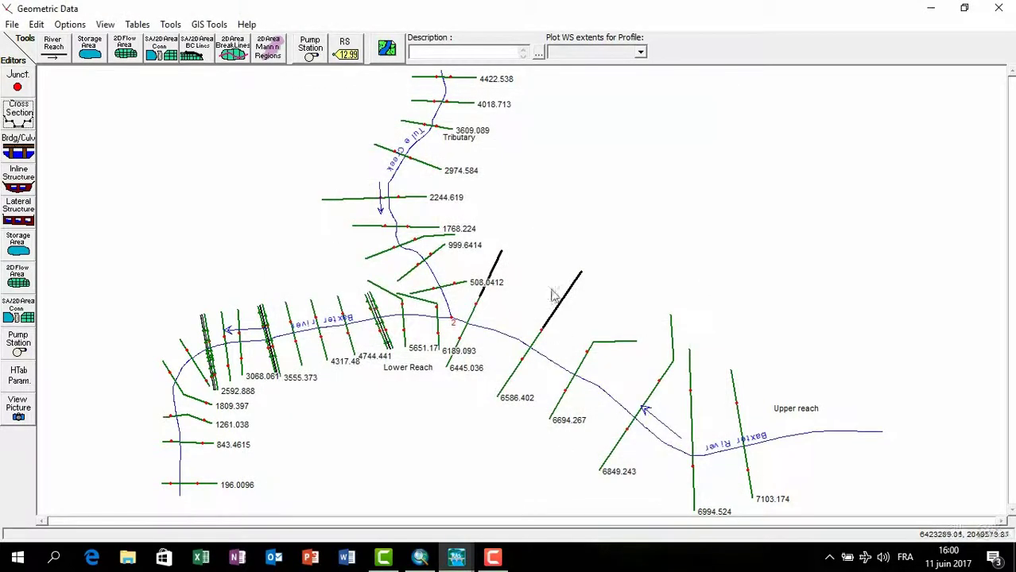
# - Select the cross sections of all rivers for the Cross Section Points Filter at multiple locations
pyautogui.click(171, 25)
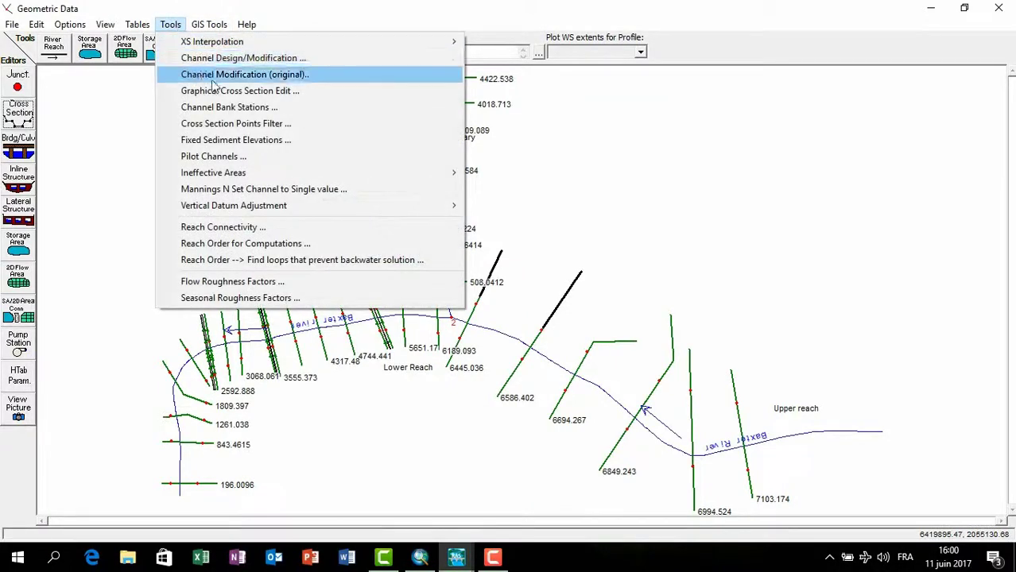
pyautogui.click(244, 124)
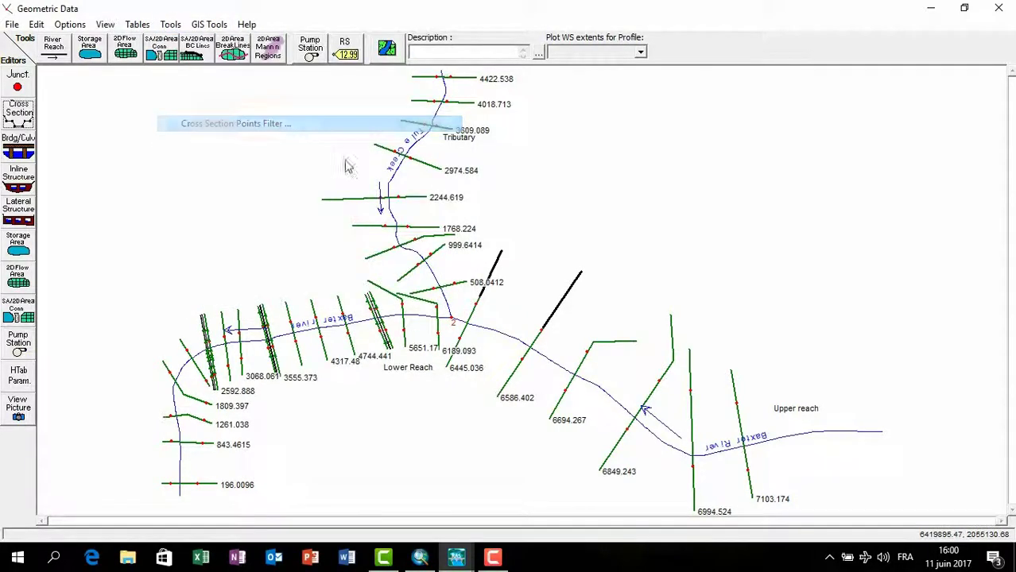
pyautogui.click(397, 121)
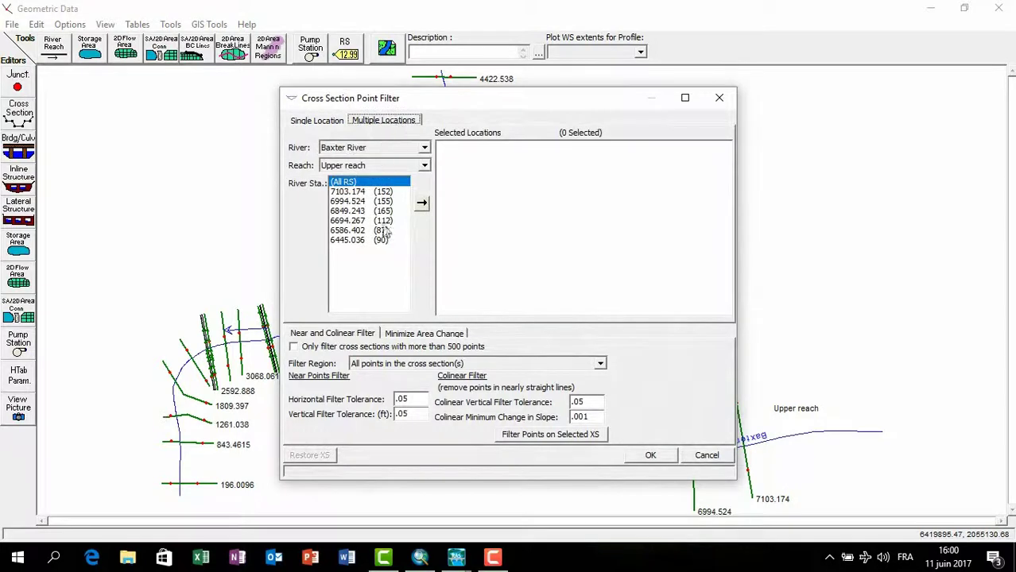
pyautogui.click(421, 205)
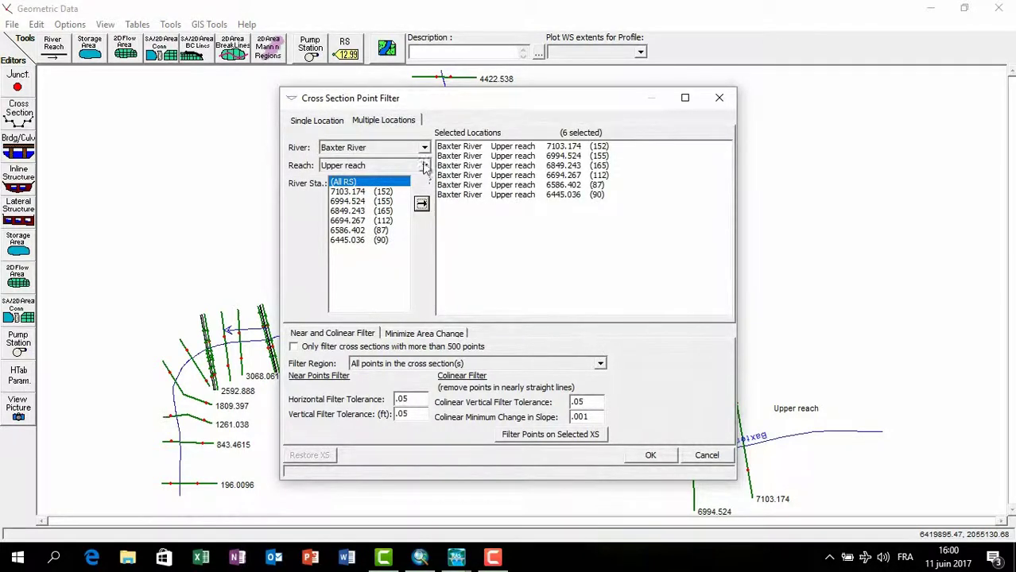
pyautogui.click(424, 147)
pyautogui.click(373, 157)
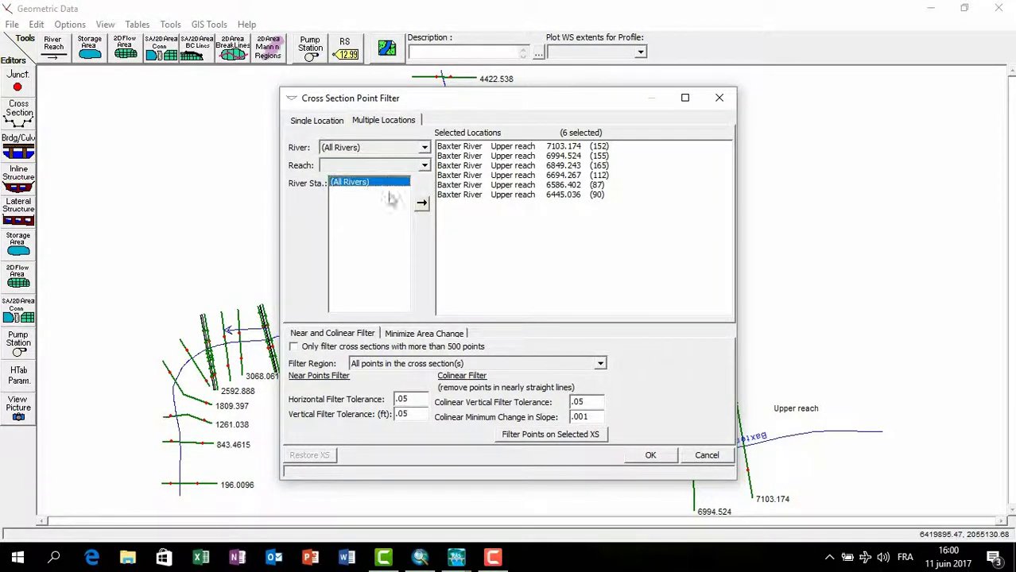
pyautogui.click(421, 204)
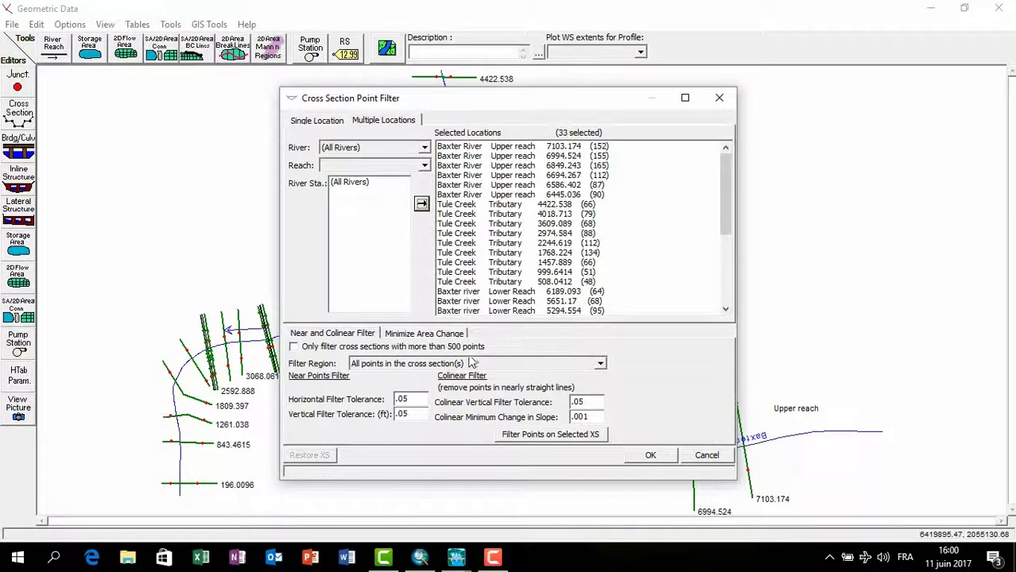
# - Filter the points on the selected cross sections, review the summary of filter results, and accept the filter dialog
pyautogui.click(532, 436)
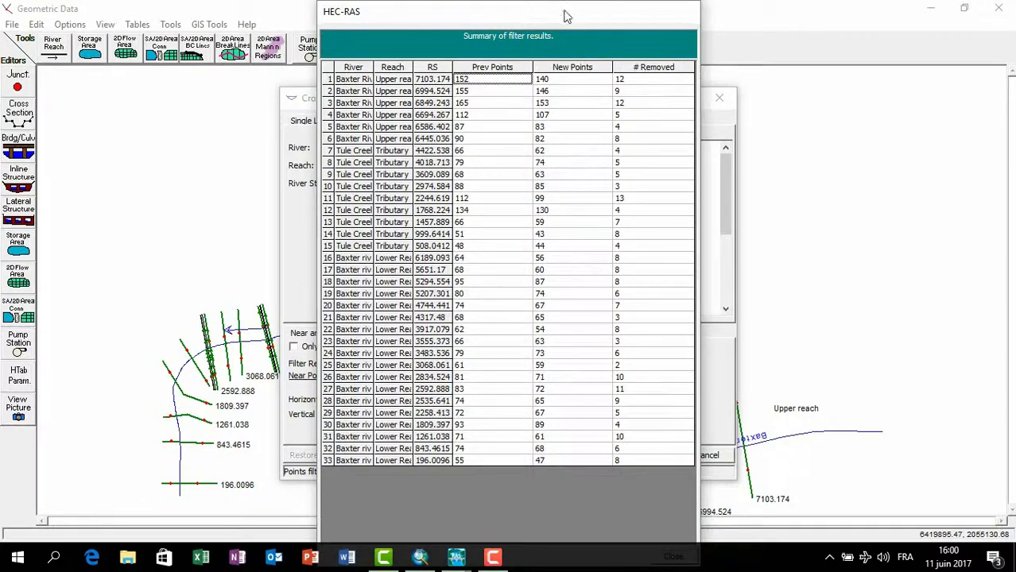
pyautogui.moveTo(563, 16); pyautogui.dragTo(541, 0)
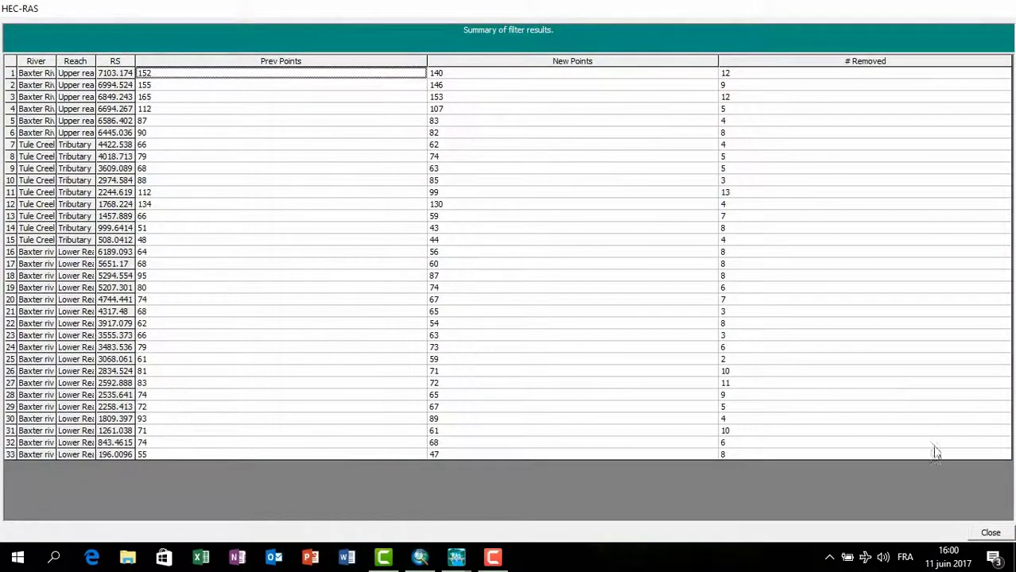
pyautogui.click(991, 532)
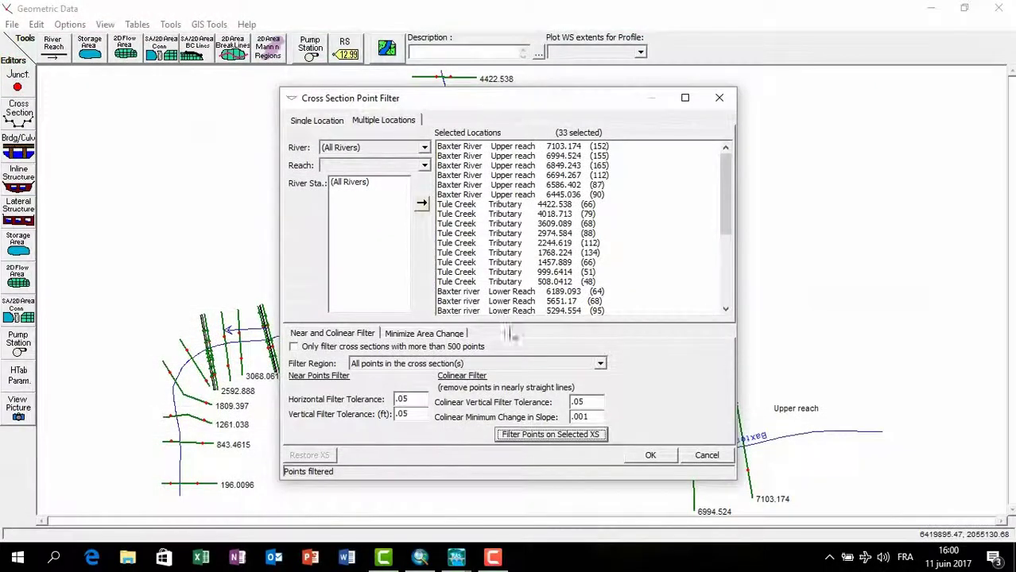
pyautogui.click(650, 457)
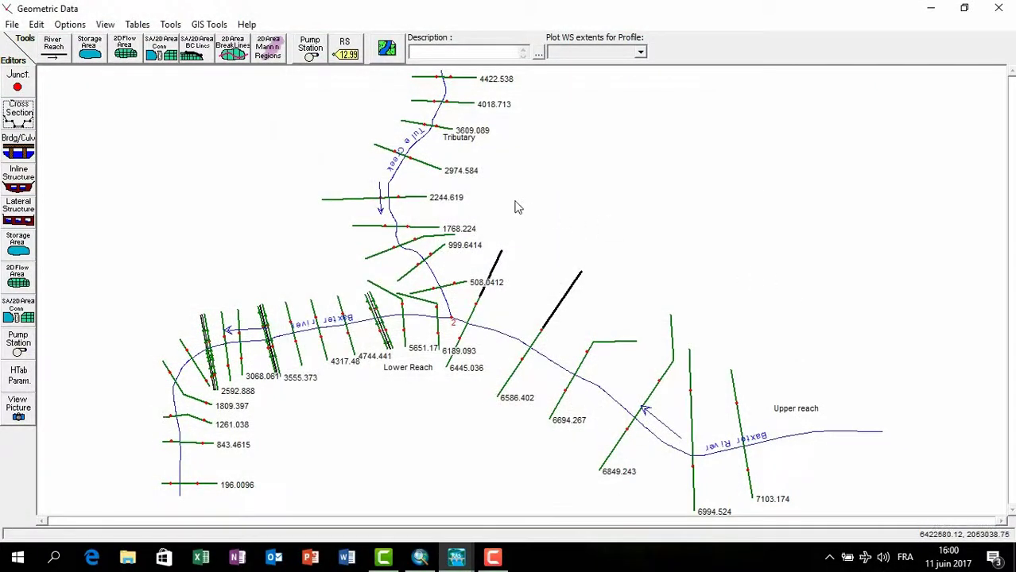
# - Open the bridge and culvert data and select bridge 5259.981 Br-1 in the Lower Reach of Baxter river
pyautogui.click(18, 144)
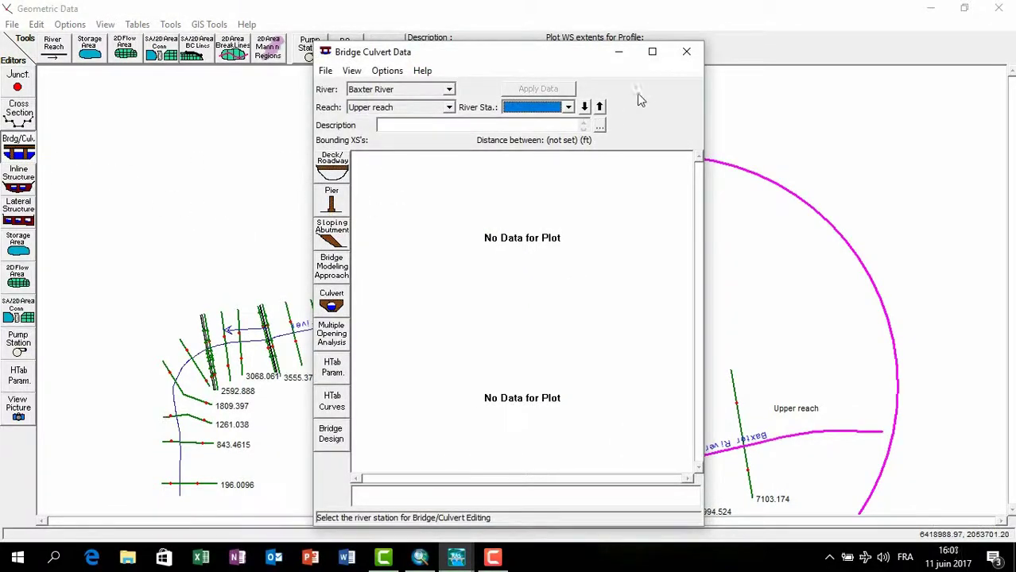
pyautogui.click(686, 51)
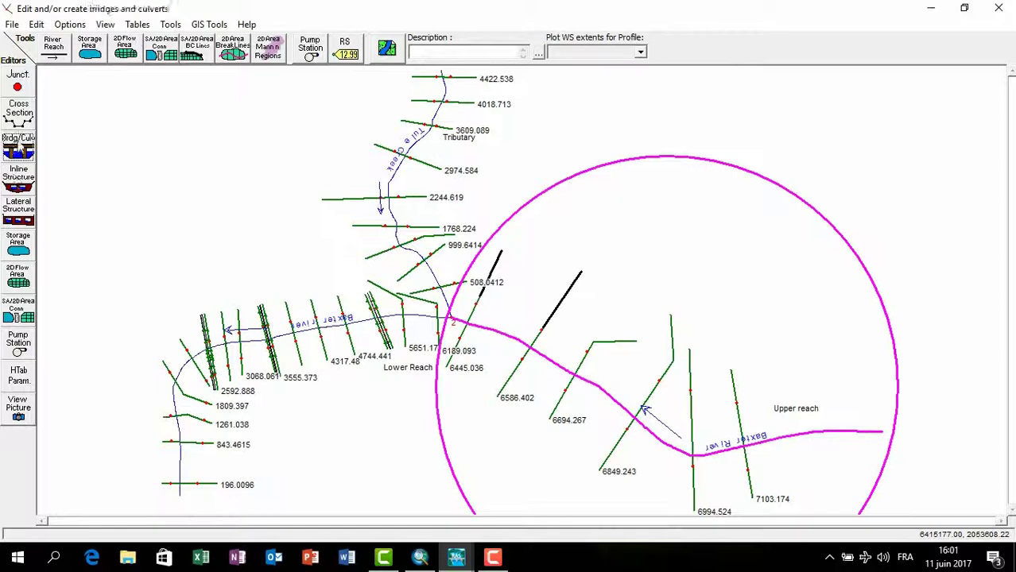
pyautogui.click(17, 145)
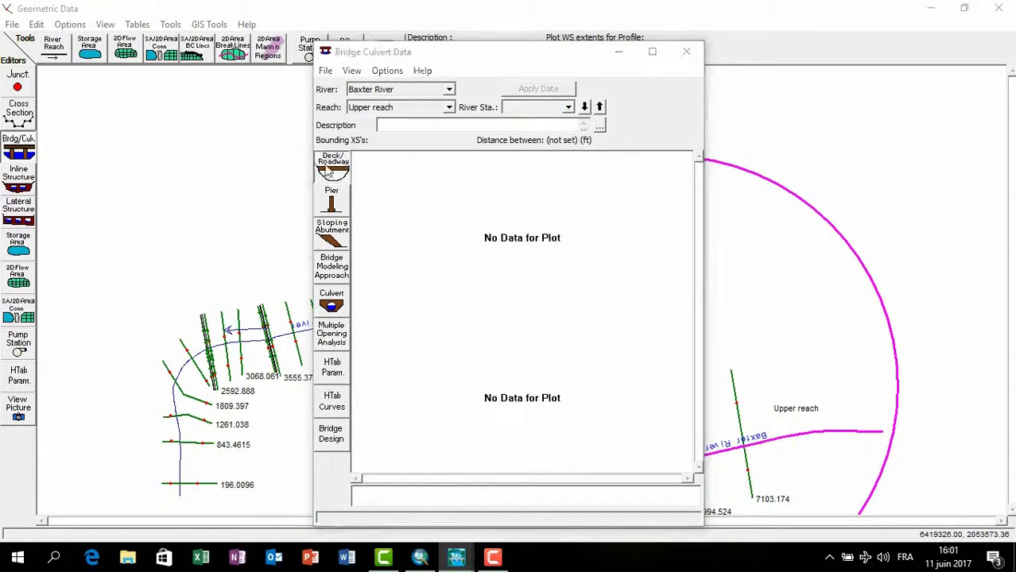
pyautogui.click(334, 170)
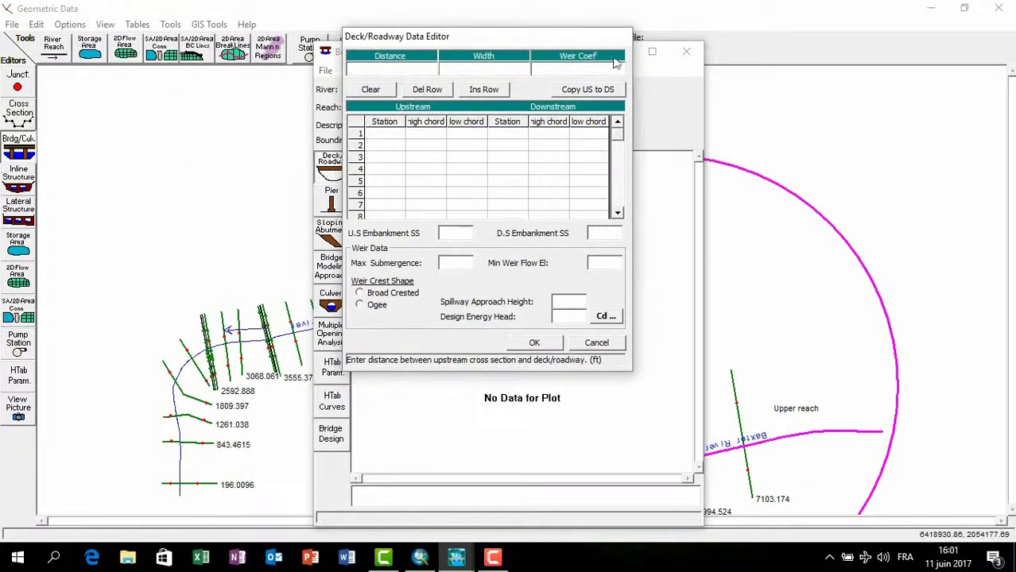
pyautogui.click(596, 343)
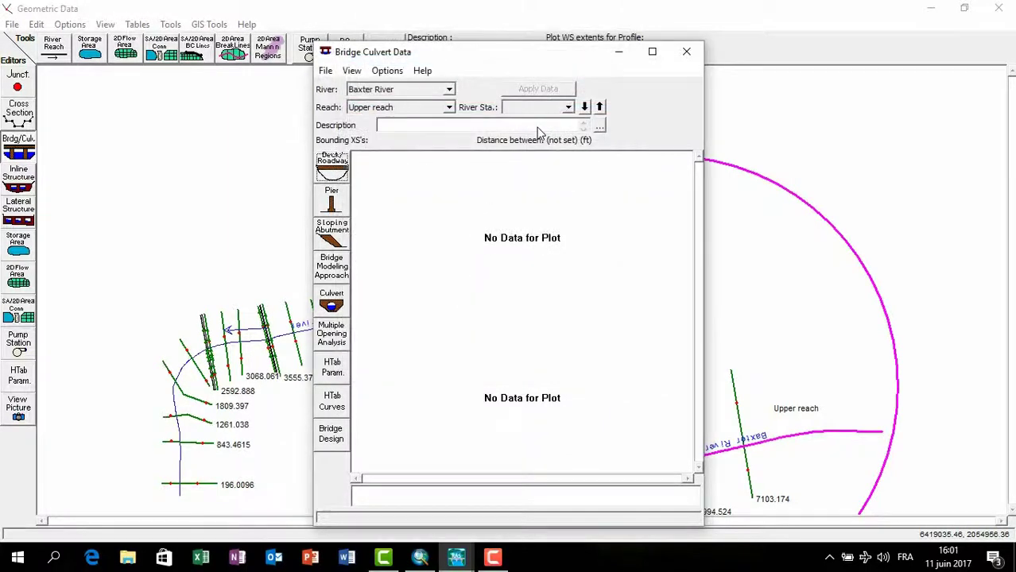
pyautogui.click(448, 89)
pyautogui.click(412, 125)
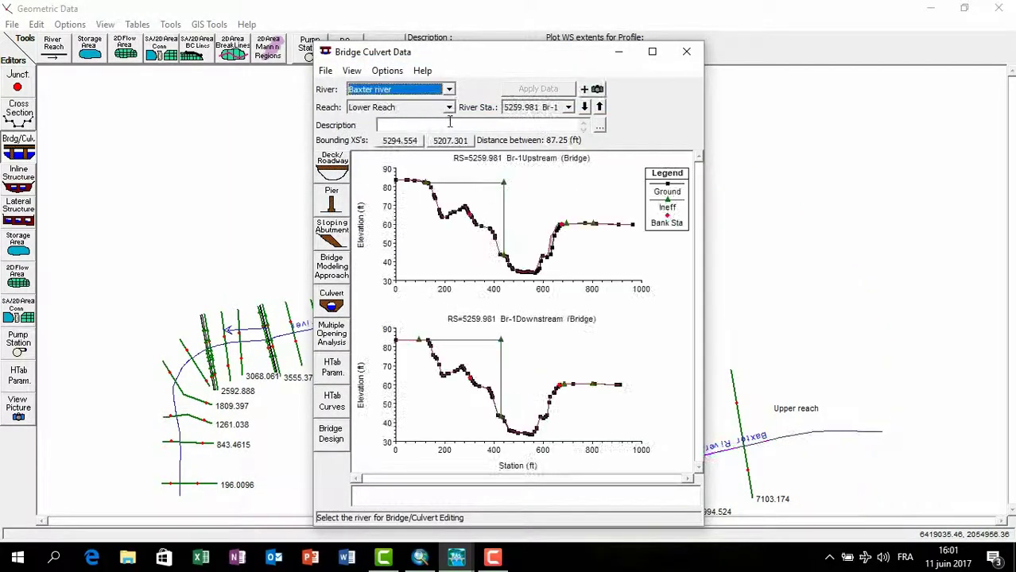
pyautogui.click(569, 108)
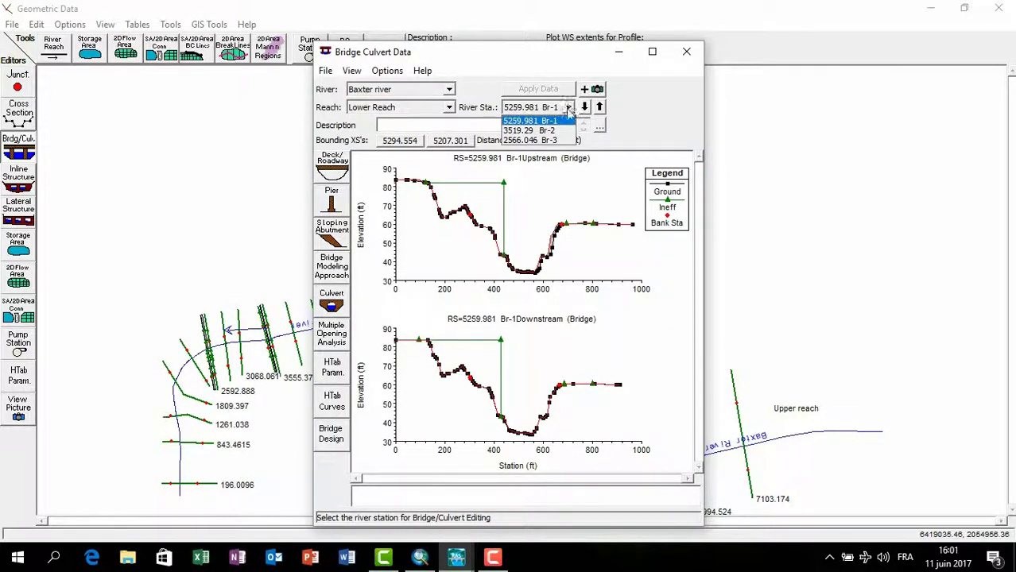
pyautogui.click(562, 120)
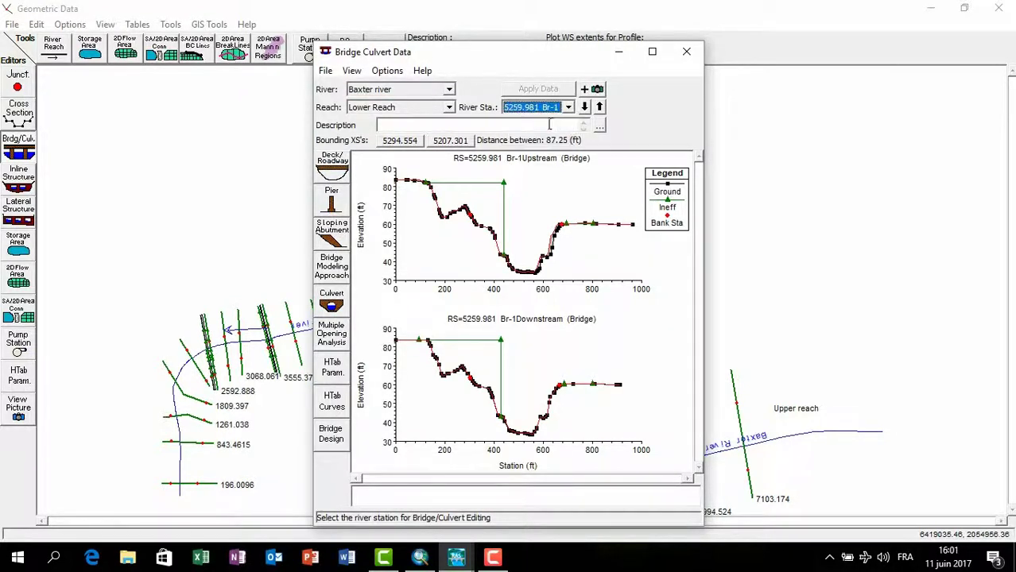
# - Open the deck/roadway data of bridge 5259.981 Br-1 beside its plots and check the bridge's pier data without changing it
pyautogui.click(332, 163)
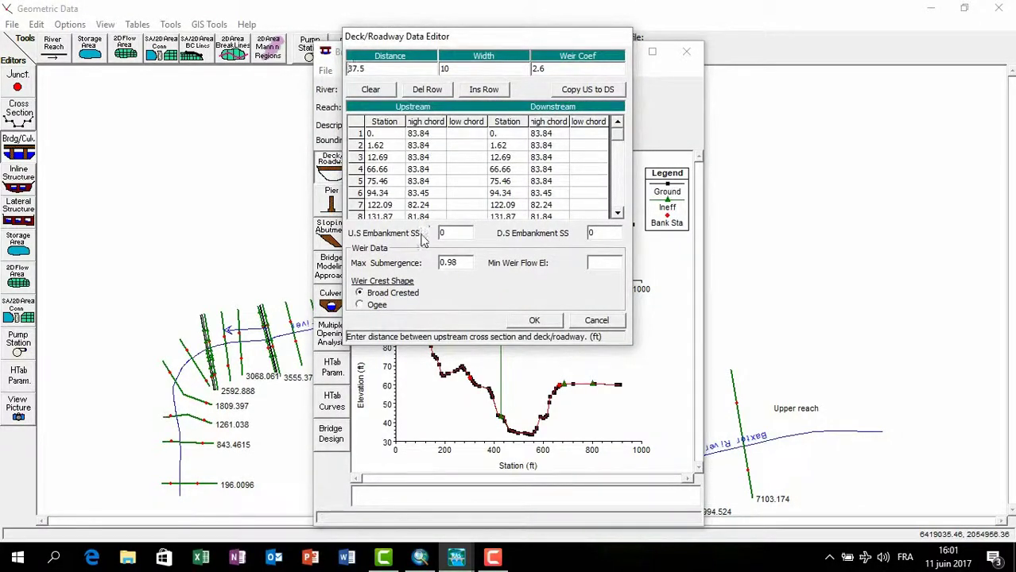
pyautogui.moveTo(492, 36); pyautogui.dragTo(800, 80)
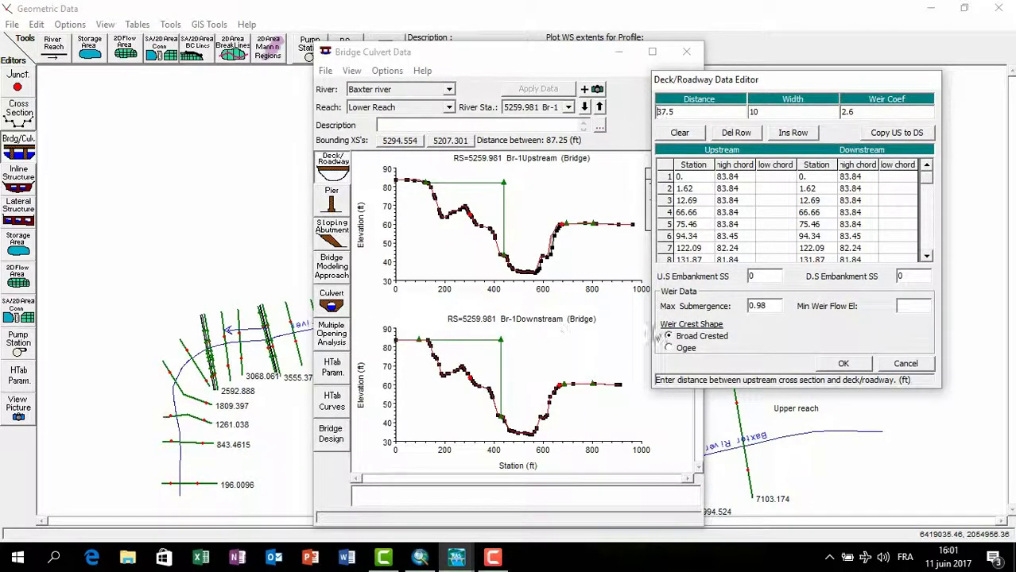
pyautogui.click(666, 335)
pyautogui.click(329, 202)
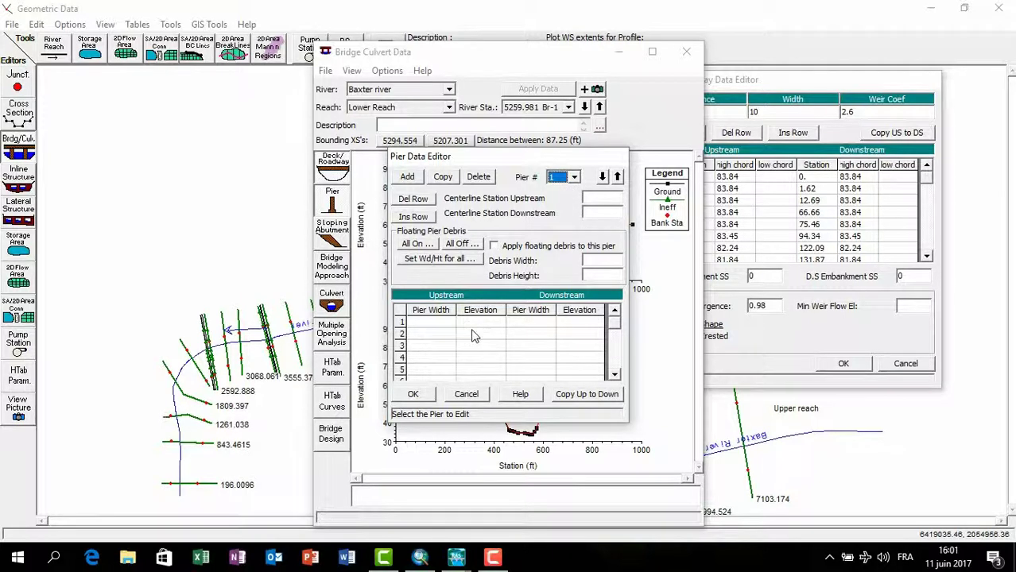
pyautogui.click(467, 396)
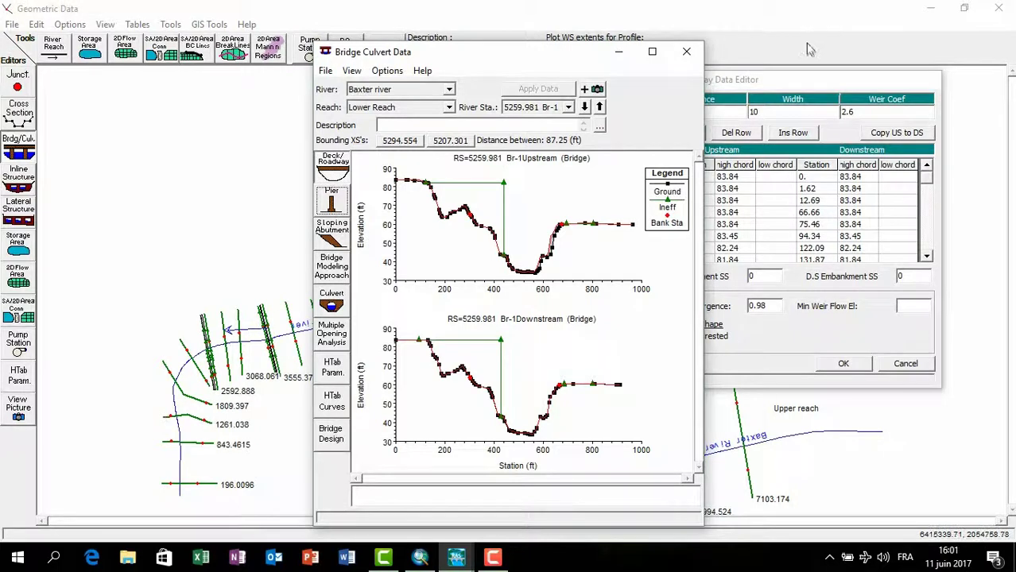
# - Look up Br-1's upstream distance in ArcMap's Bridges table, return to HEC-RAS and set the deck/roadway distance to 47.9 ft
pyautogui.click(757, 102)
pyautogui.doubleClick(665, 112)
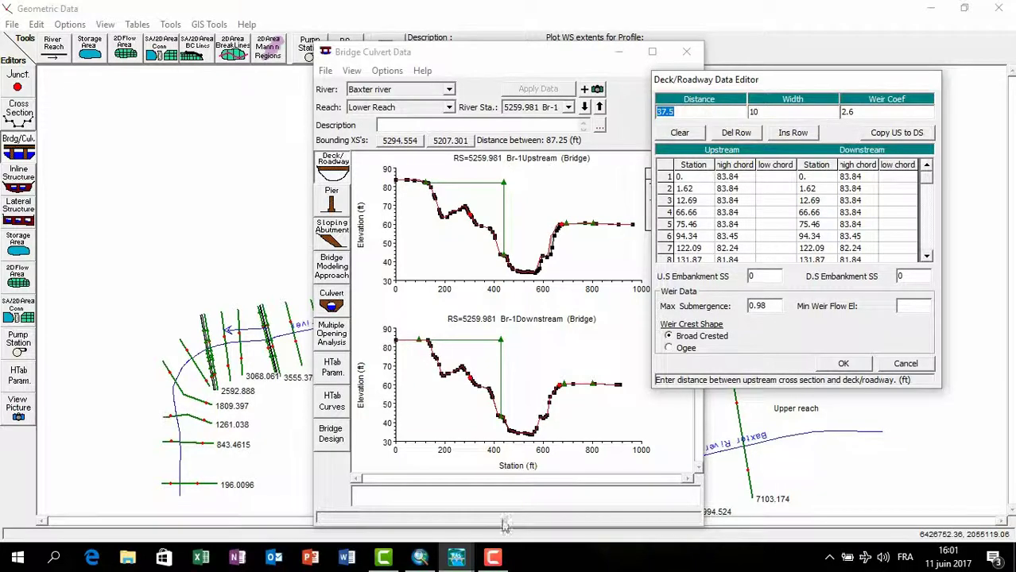
pyautogui.click(458, 559)
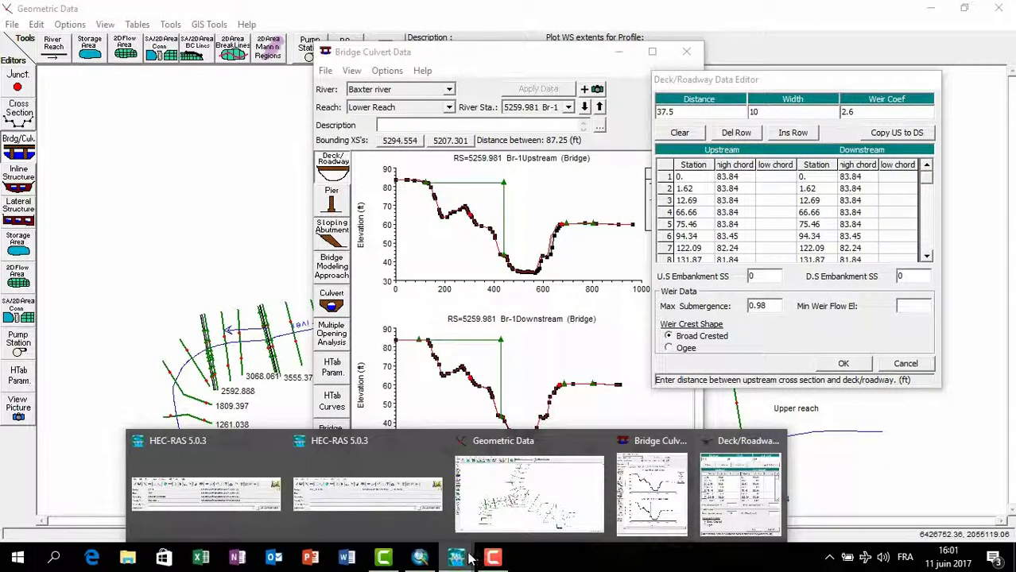
pyautogui.click(420, 558)
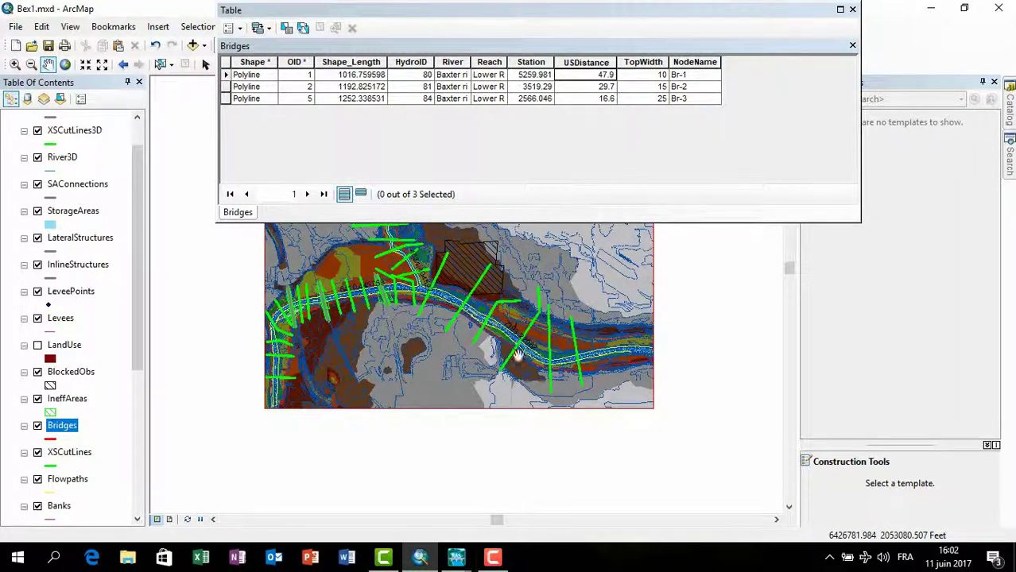
pyautogui.moveTo(460, 560)
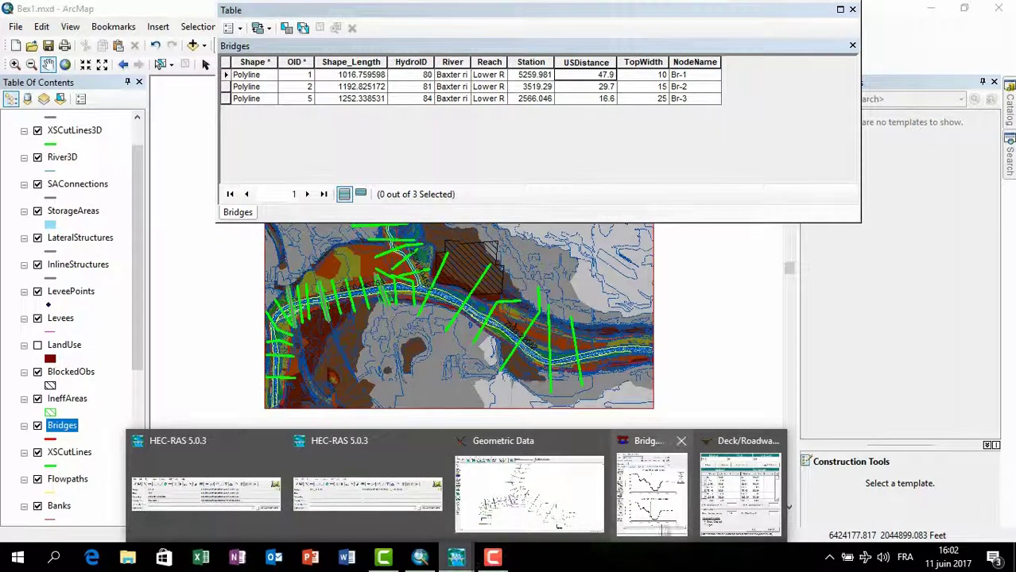
pyautogui.click(740, 491)
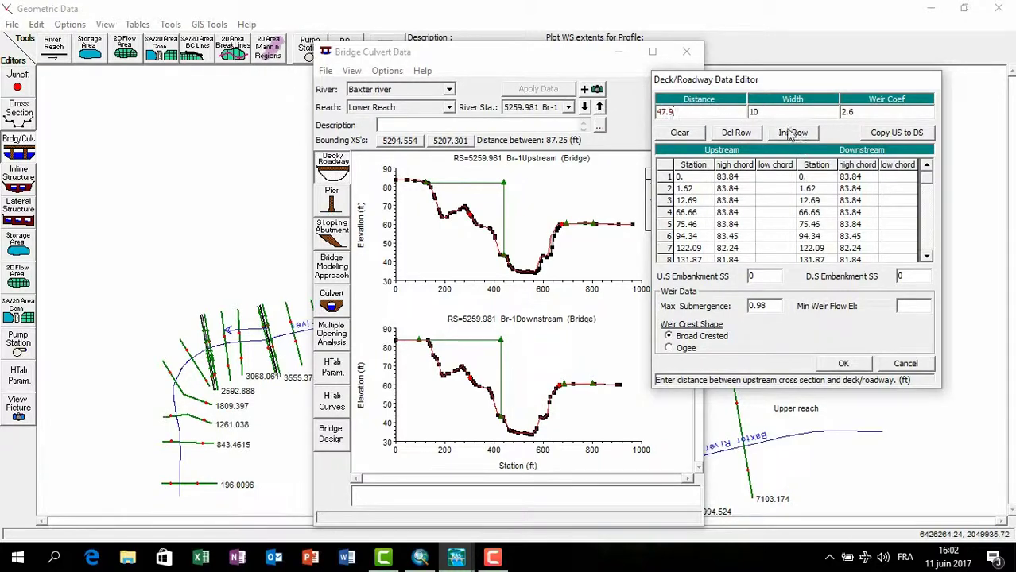
pyautogui.click(843, 364)
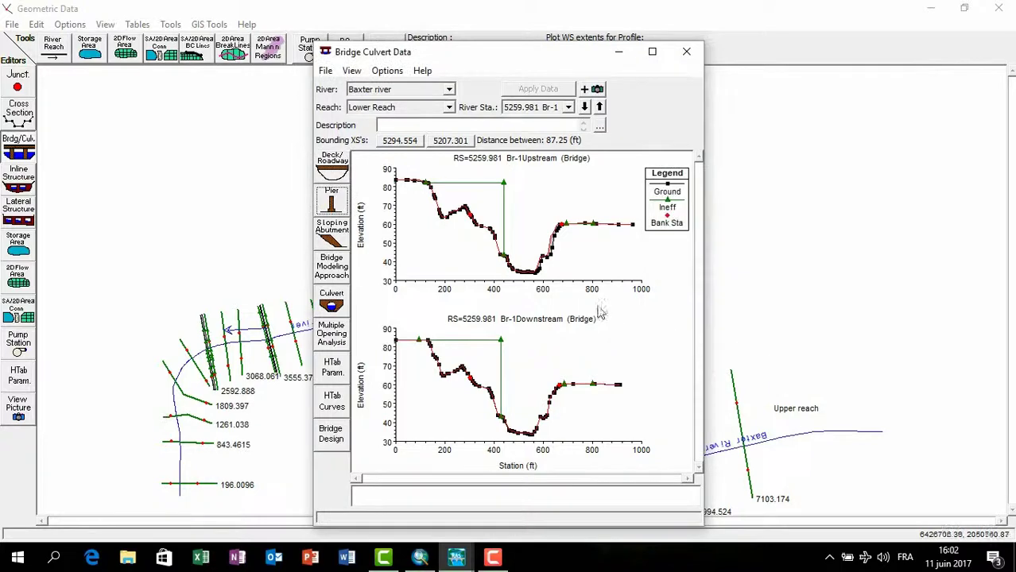
# - Set the deck/roadway distance of bridge 3519.29 Br-2 to 29.7 ft, check it against ArcMap's Bridges table, and accept it in HEC-RAS
pyautogui.click(569, 107)
pyautogui.click(549, 126)
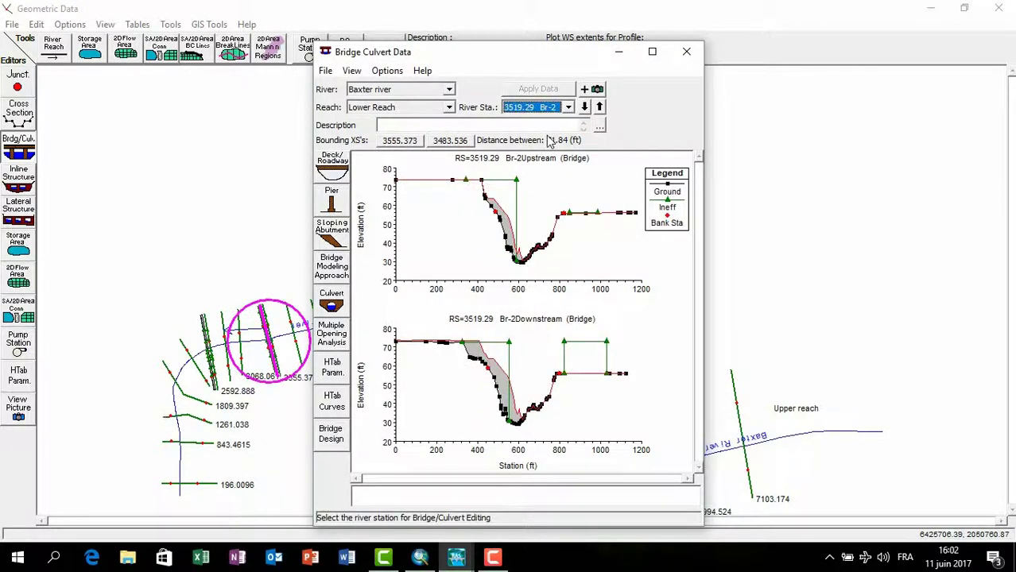
pyautogui.click(334, 165)
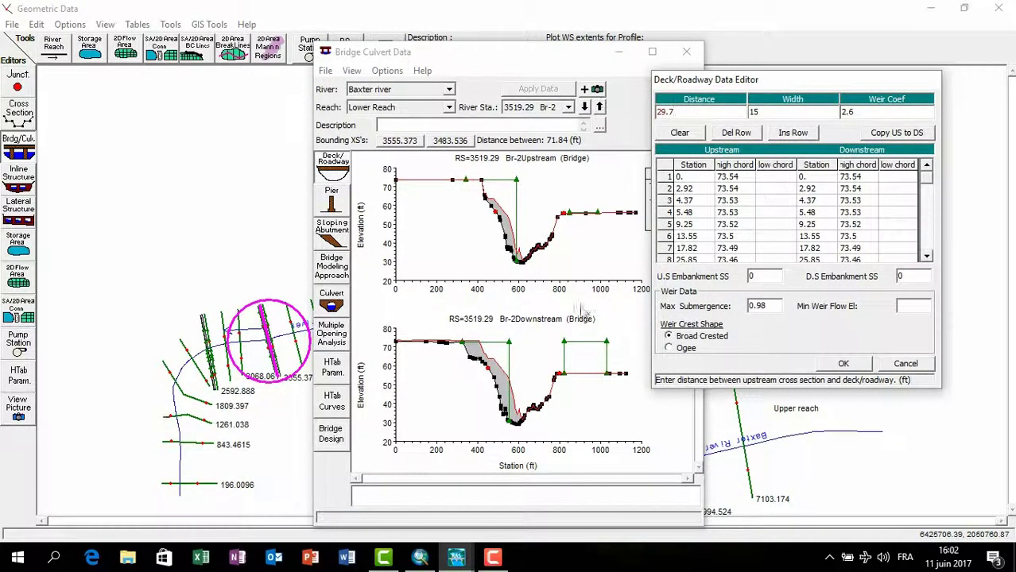
pyautogui.click(419, 558)
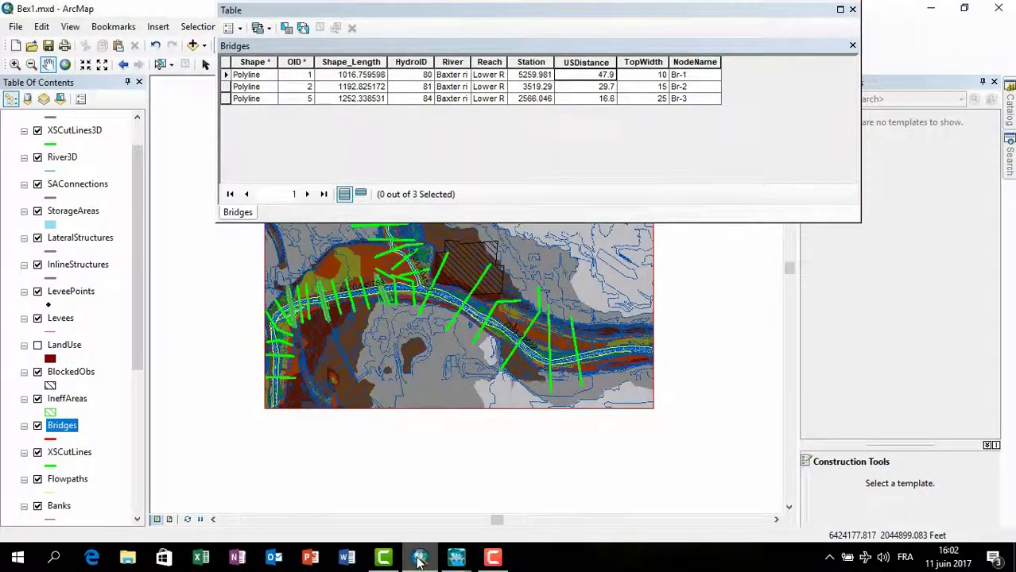
pyautogui.click(419, 558)
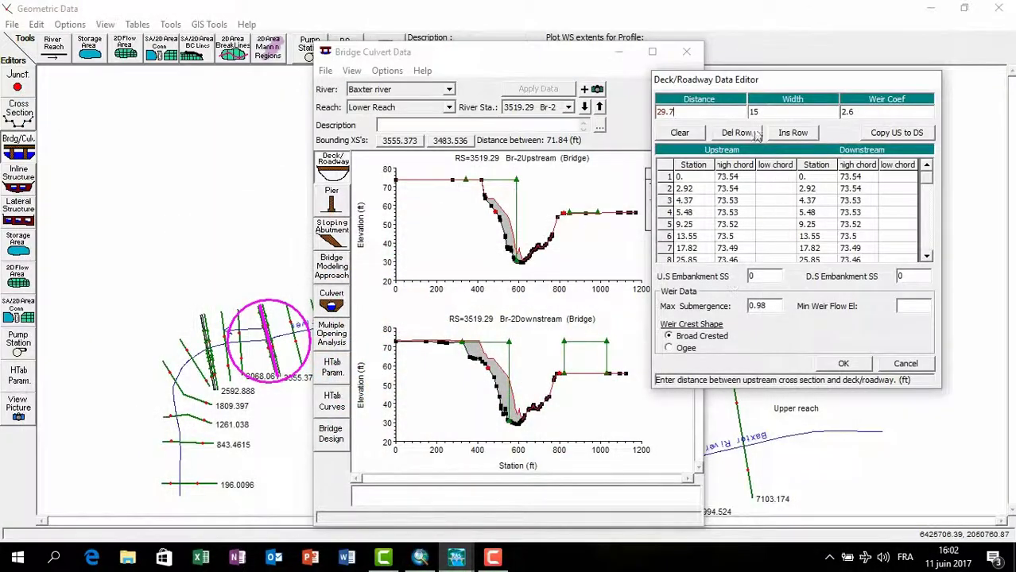
pyautogui.click(420, 559)
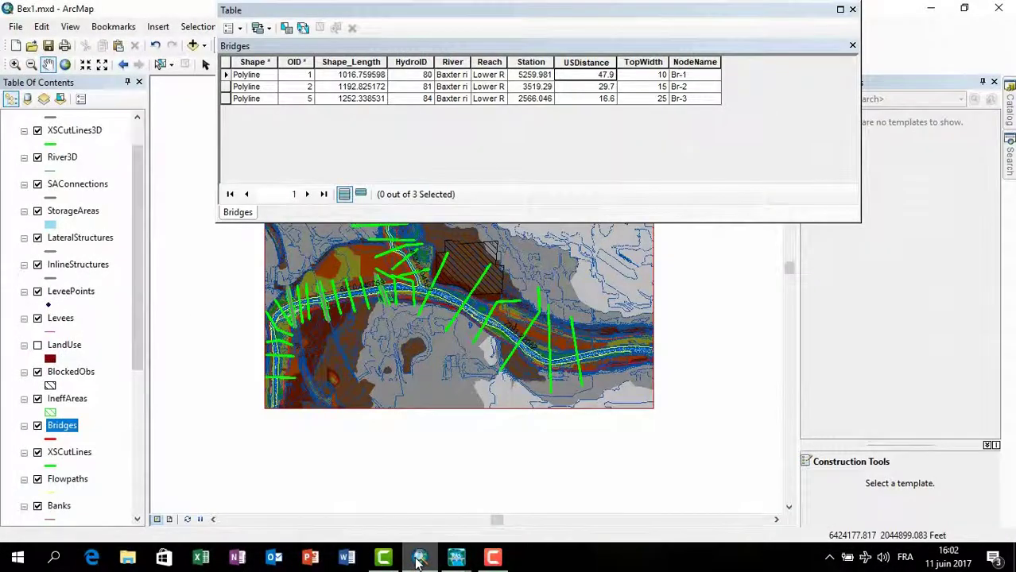
pyautogui.click(420, 560)
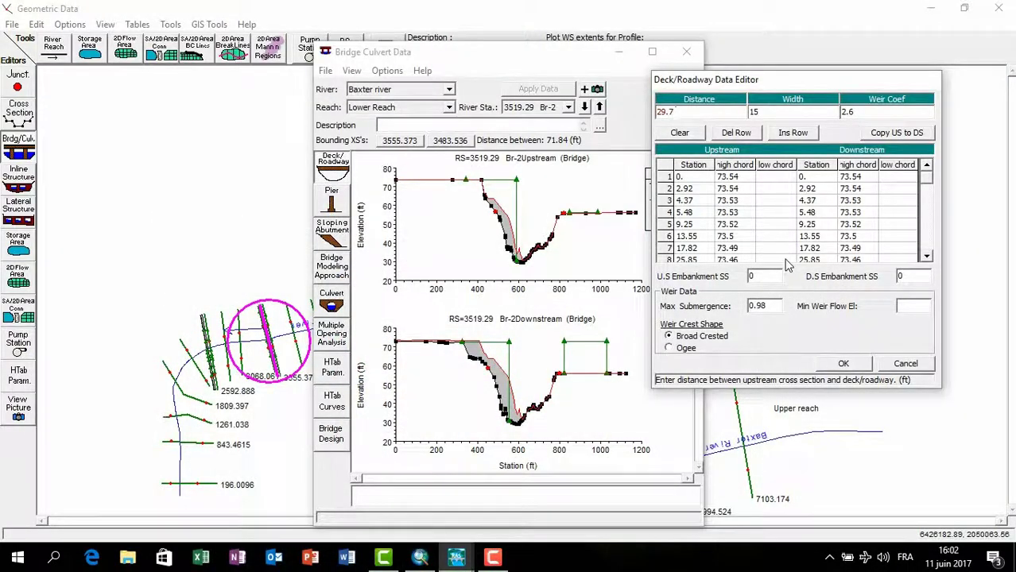
pyautogui.click(843, 364)
# - Select bridge 2566.046 Br-3 and set its deck/roadway distance to 16.6 ft, accepting the deck/roadway data
pyautogui.click(568, 107)
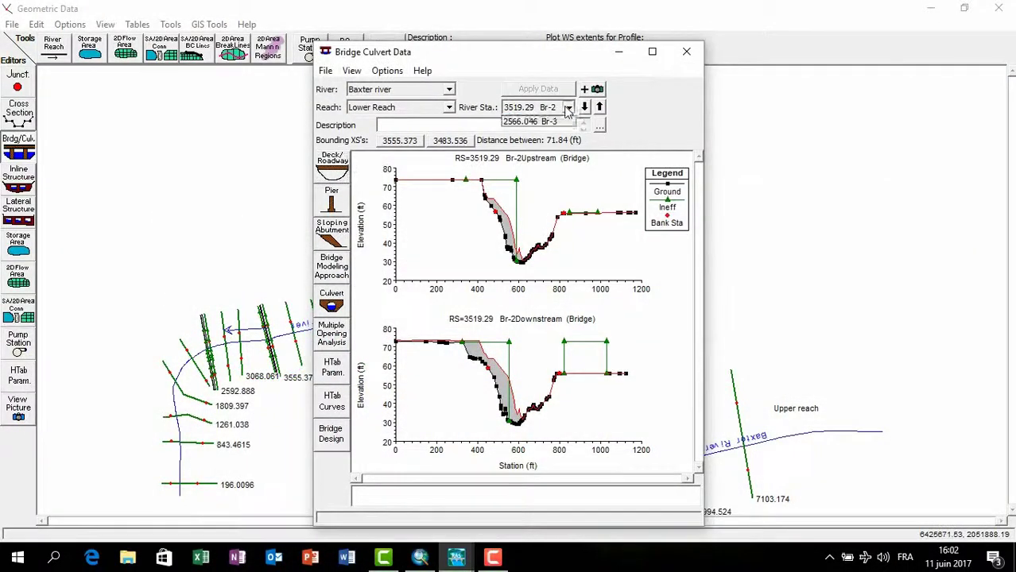
pyautogui.click(532, 121)
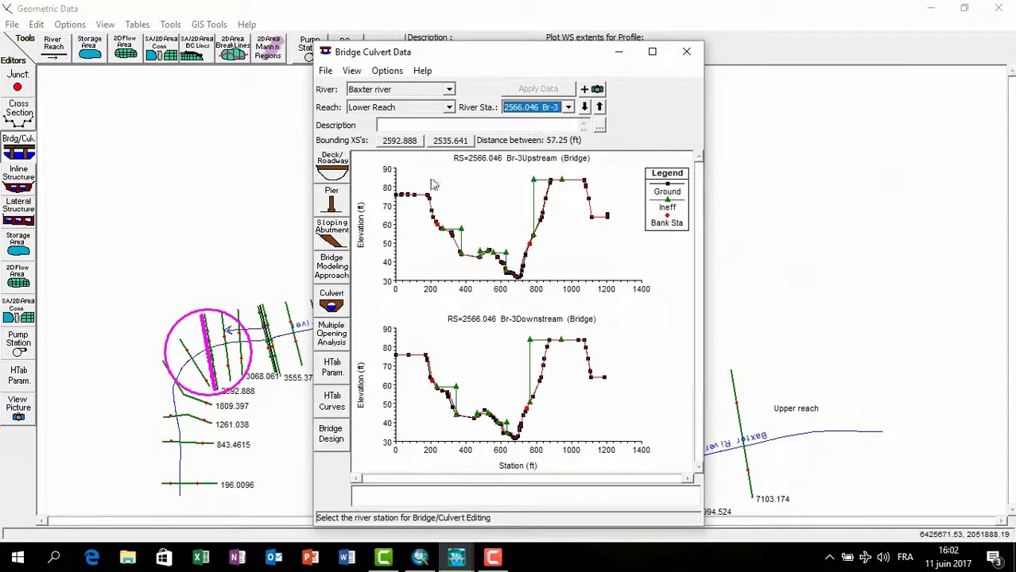
pyautogui.click(332, 163)
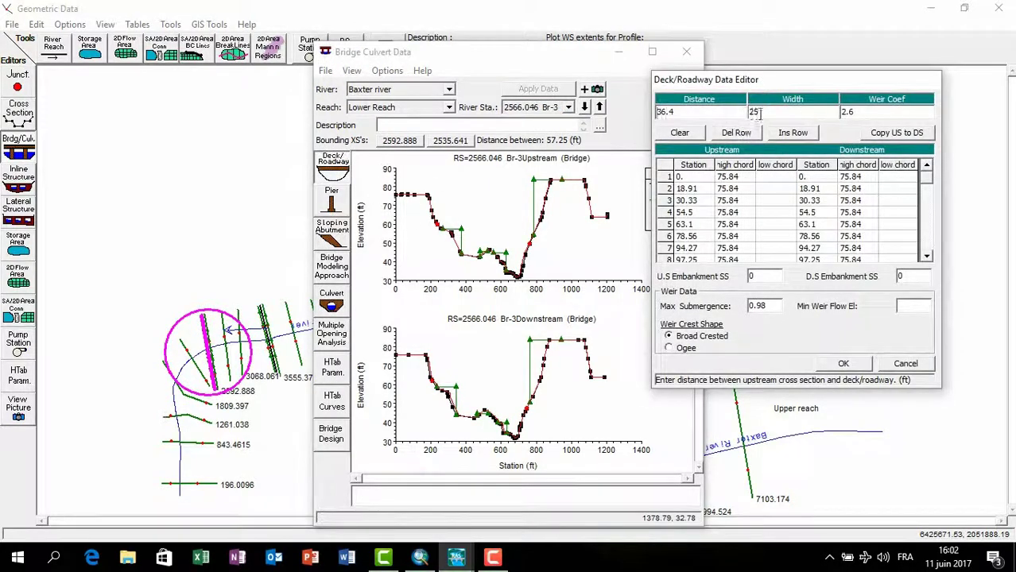
pyautogui.doubleClick(689, 111)
pyautogui.write('18')
pyautogui.click(845, 365)
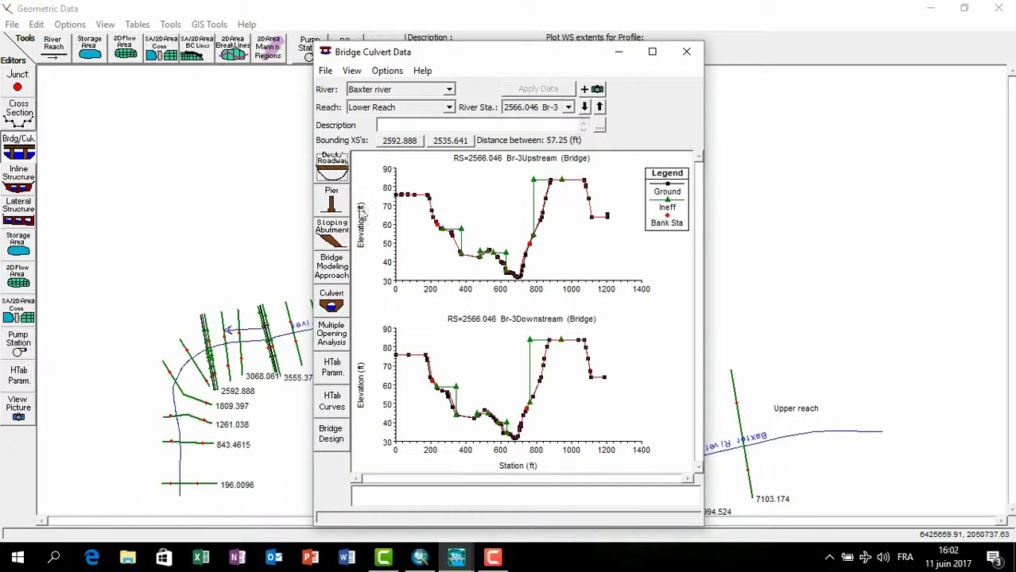
# - Make 3 piers for Br-3 with upstream and downstream starting stations of 200, centerline spacing 300 and pier width 10
pyautogui.click(331, 435)
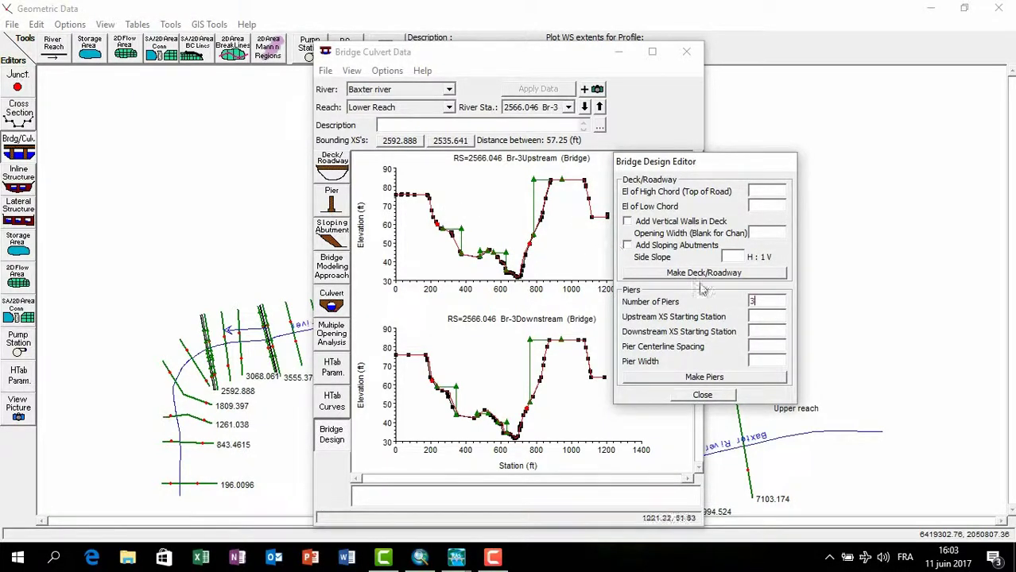
pyautogui.write('3')
pyautogui.write(',')
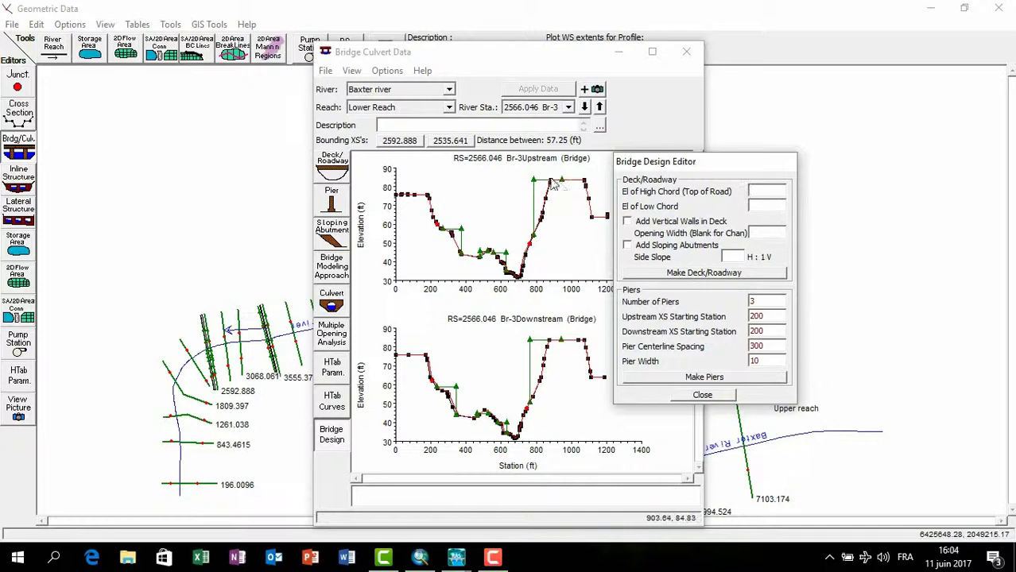
pyautogui.click(695, 378)
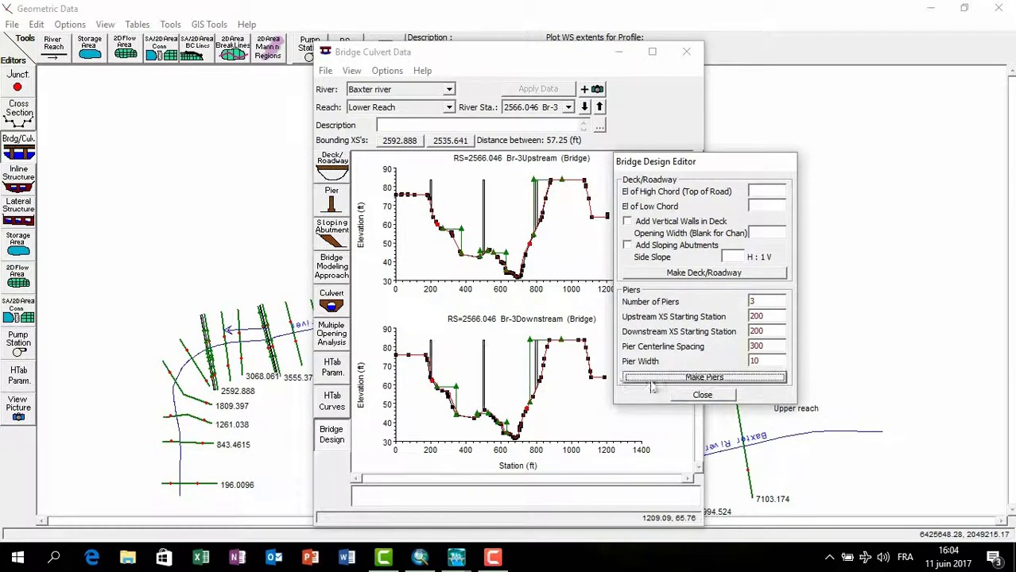
pyautogui.click(703, 395)
# - Reopen Br-3's deck/roadway data and read the elevation of the ground's high point near station 1073 in the upstream plot
pyautogui.click(332, 165)
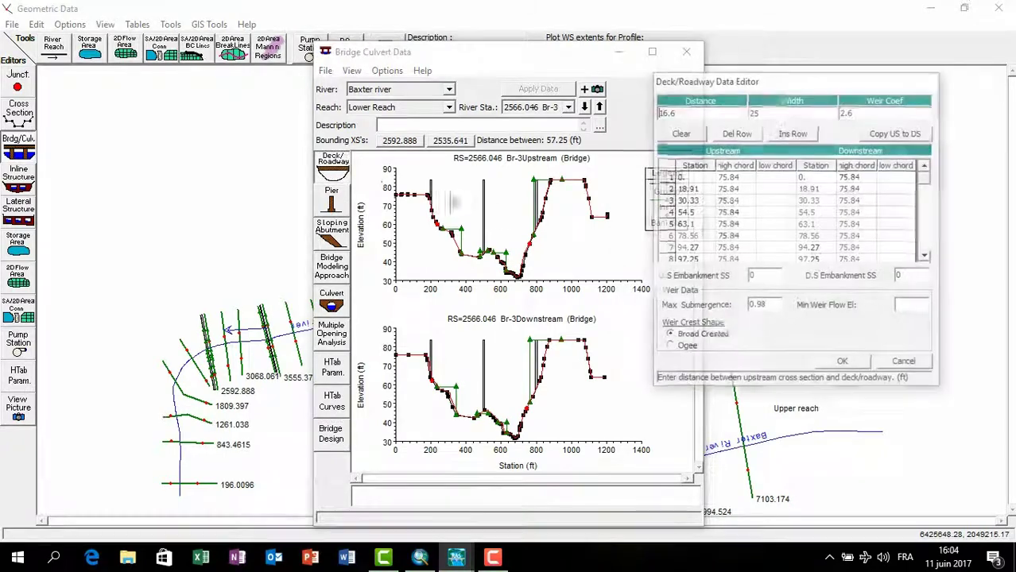
pyautogui.click(734, 176)
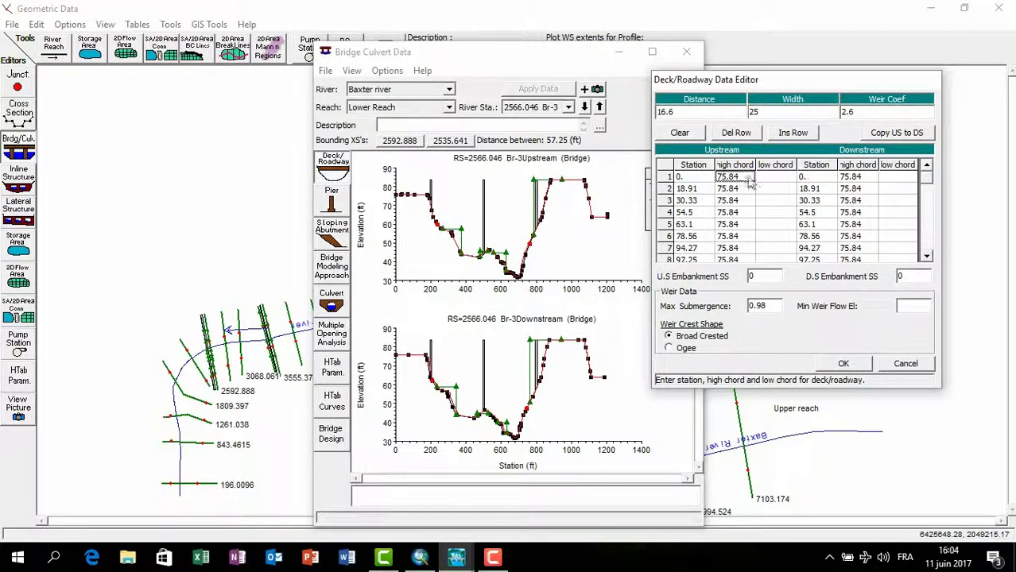
pyautogui.click(586, 186)
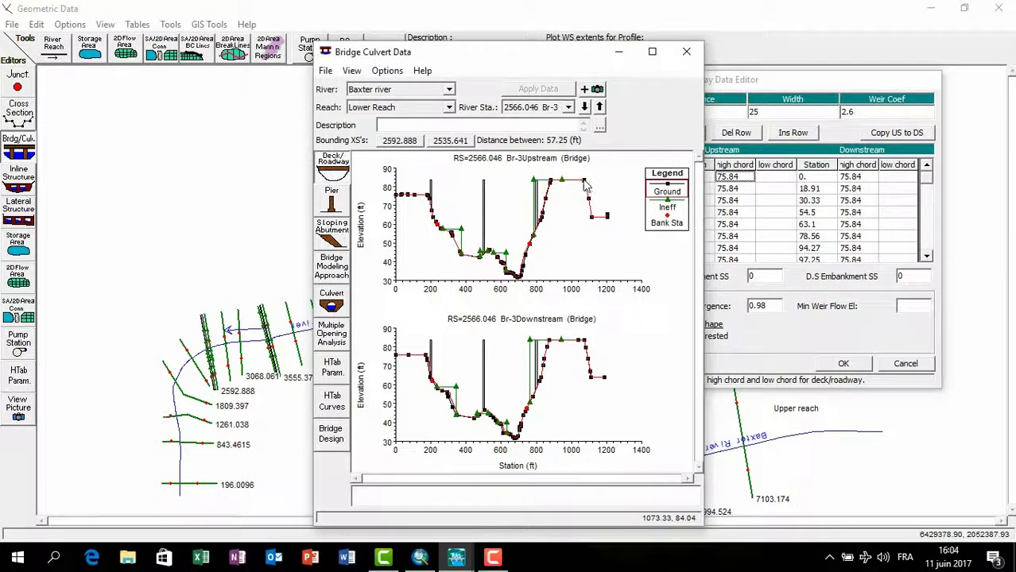
pyautogui.moveTo(584, 184)
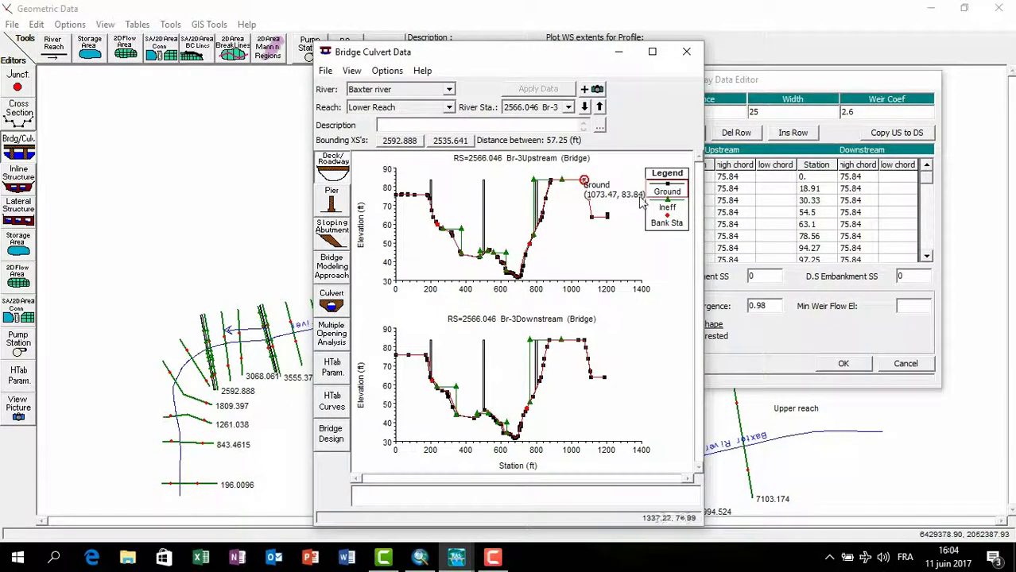
# - Set the upstream high chord at station 0 to 83.4 in the deck/roadway data and copy the value
pyautogui.click(769, 186)
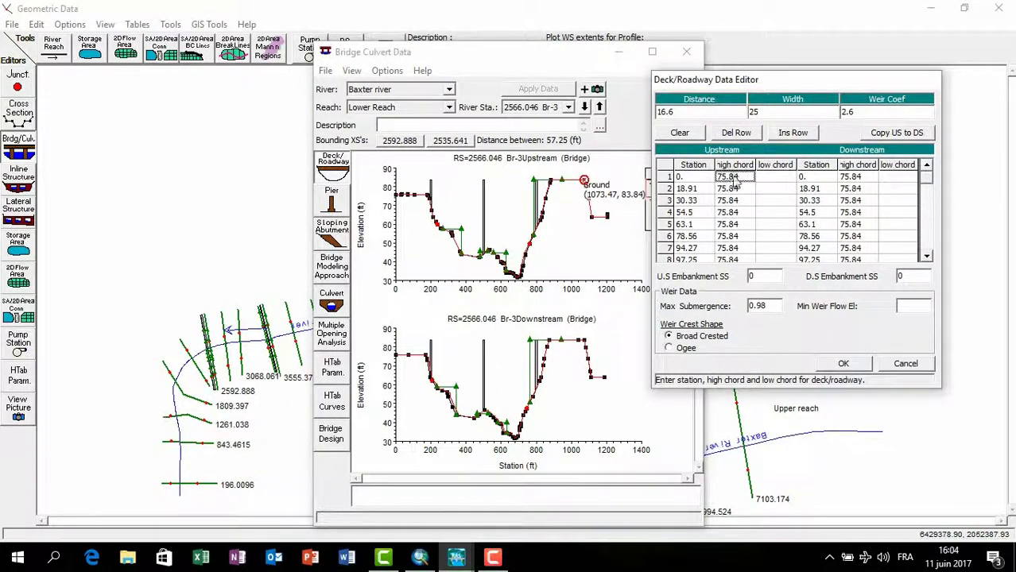
pyautogui.click(737, 176)
pyautogui.click(738, 178)
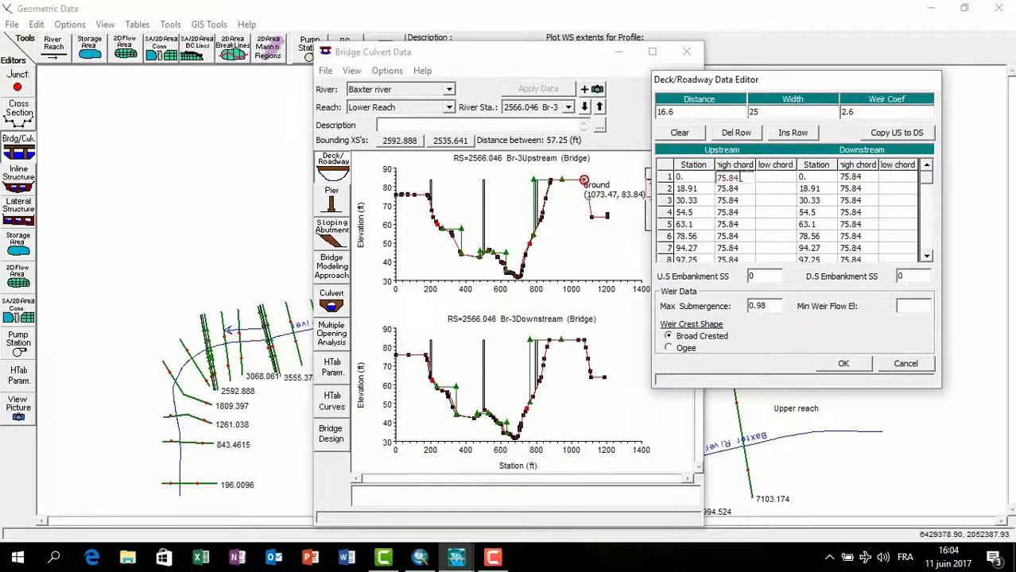
pyautogui.moveTo(741, 178); pyautogui.dragTo(703, 176)
pyautogui.write('83.4')
pyautogui.moveTo(744, 178); pyautogui.dragTo(689, 176)
pyautogui.hotkey('ctrl', 'c')
# - Paste the 83.4 high chord into the upstream rows from station 18.91 to station 78.56
pyautogui.click(727, 190)
pyautogui.click(748, 189)
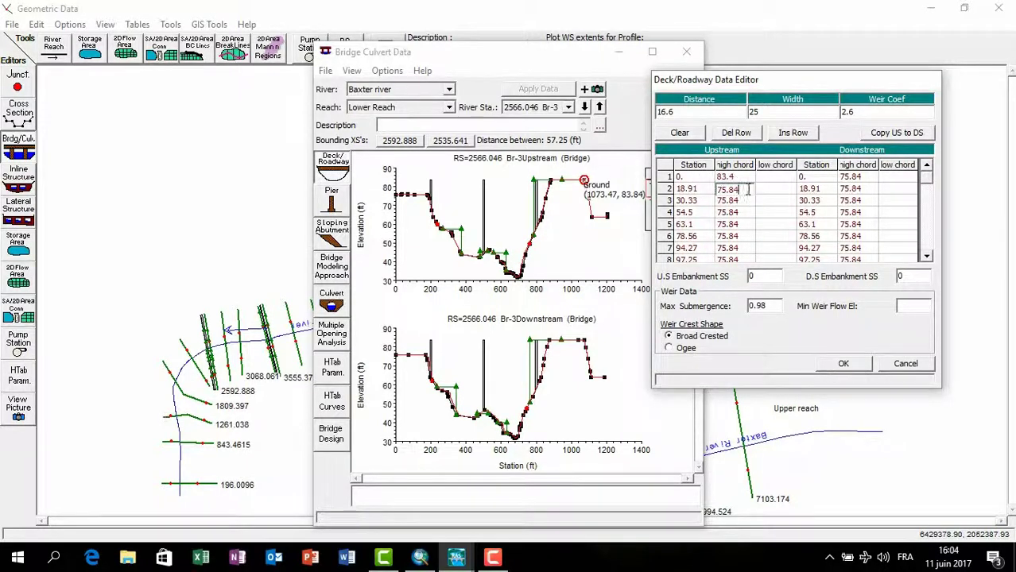
pyautogui.hotkey('ctrl', 'v')
pyautogui.press('Down')
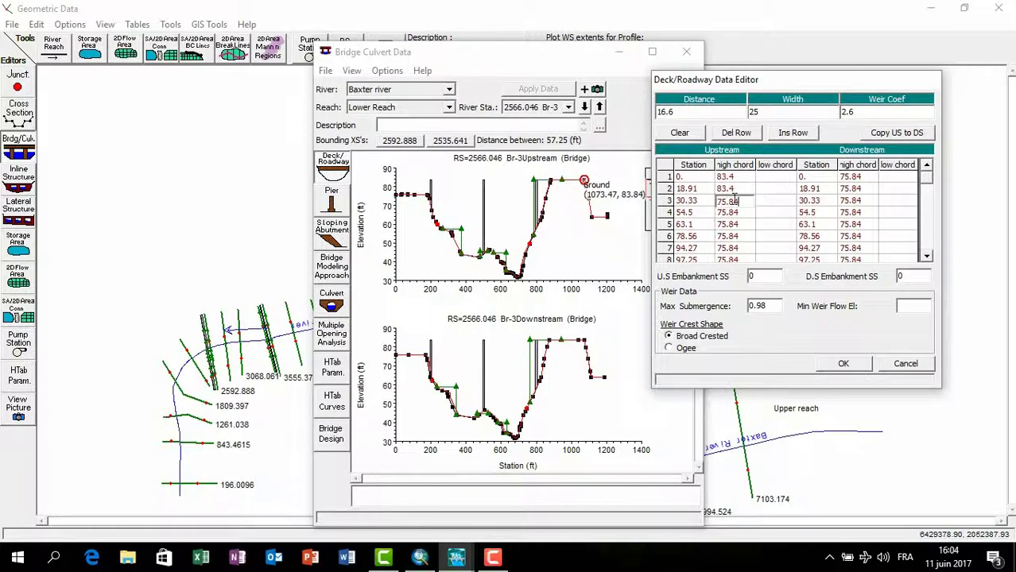
pyautogui.hotkey('ctrl', 'v')
pyautogui.press('Down')
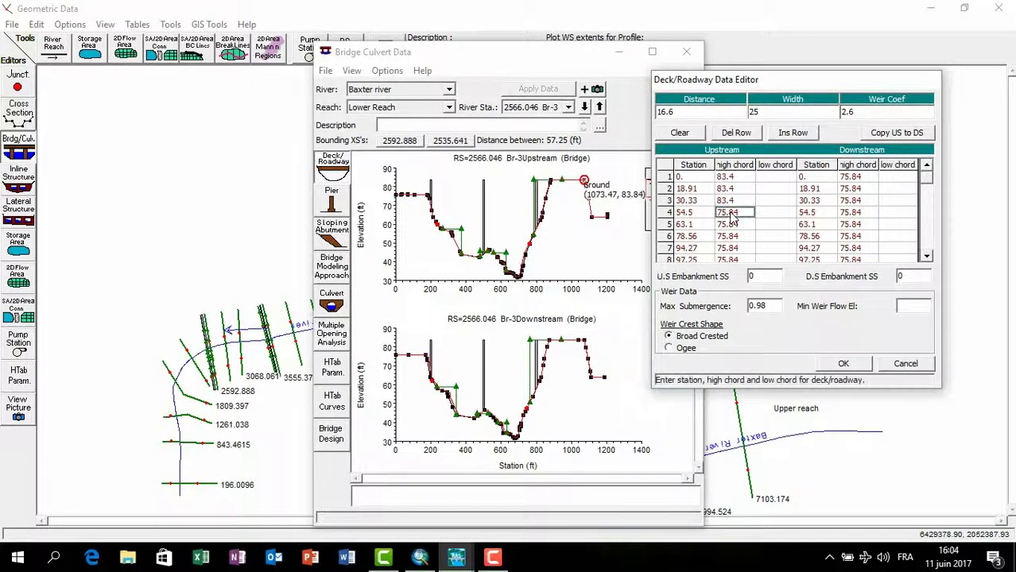
pyautogui.hotkey('ctrl', 'v')
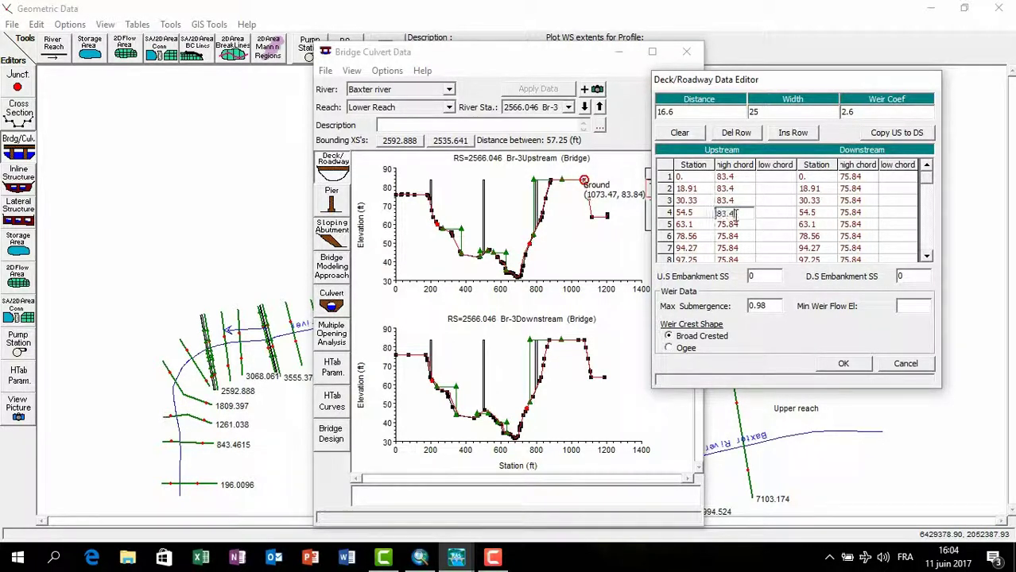
pyautogui.press('Down')
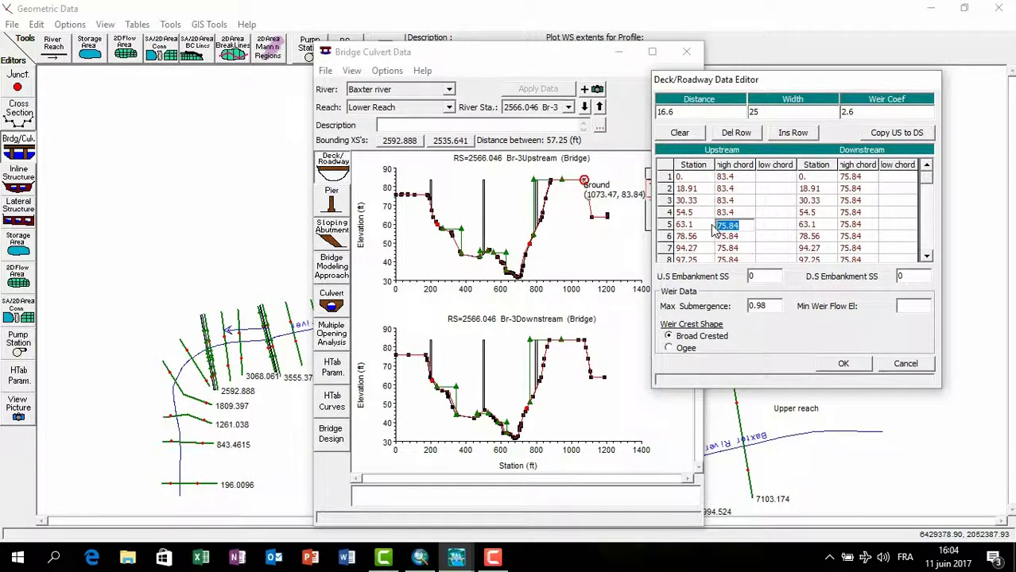
pyautogui.hotkey('ctrl', 'v')
pyautogui.press('Down')
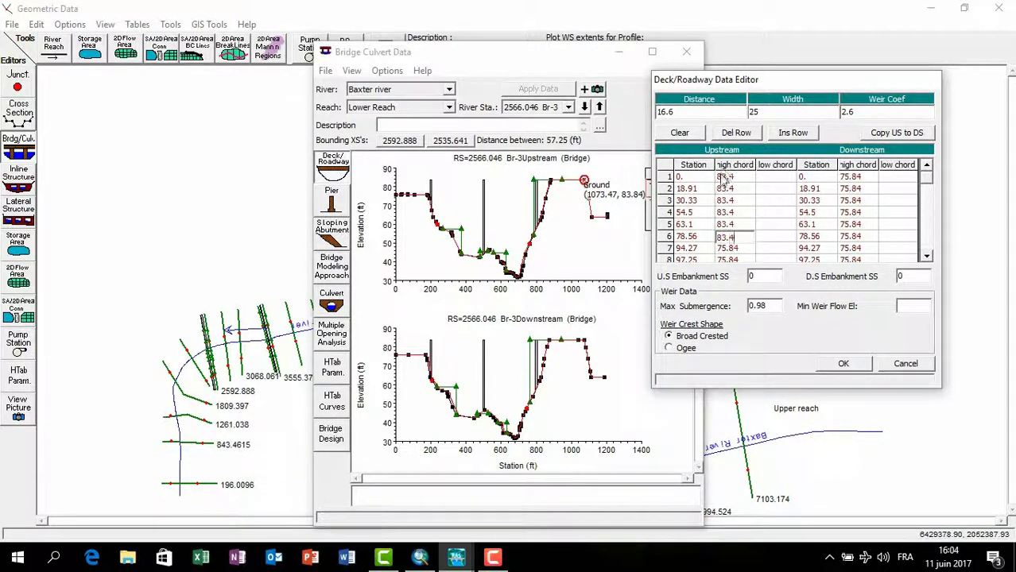
# - Extend the 83.4 high chord down the following upstream stations by copying and pasting blocks of filled rows
pyautogui.moveTo(725, 177); pyautogui.dragTo(753, 249)
pyautogui.write('83.4 83.4 83.4 83.4 83.4')
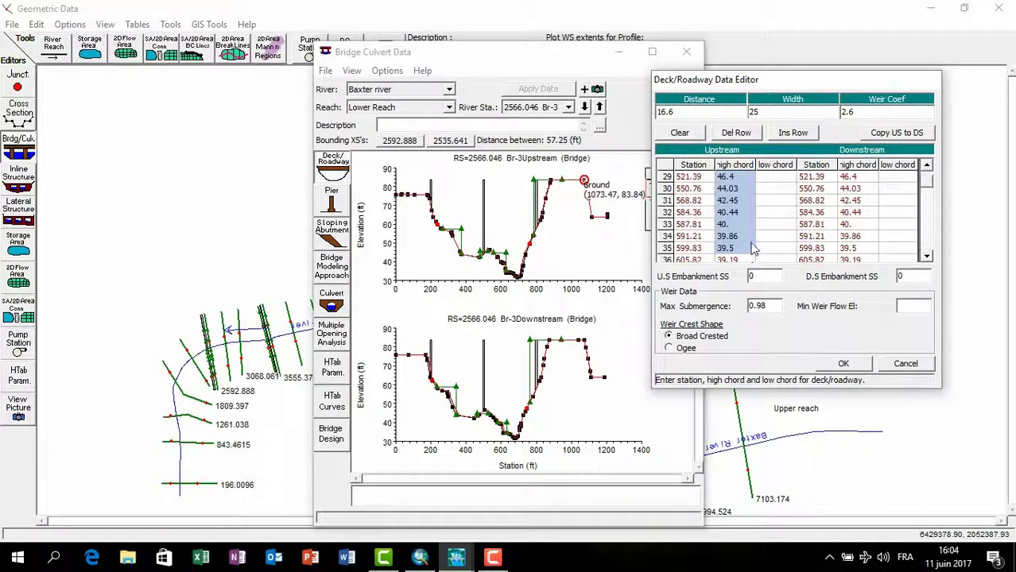
pyautogui.scroll(4, 739, 238)
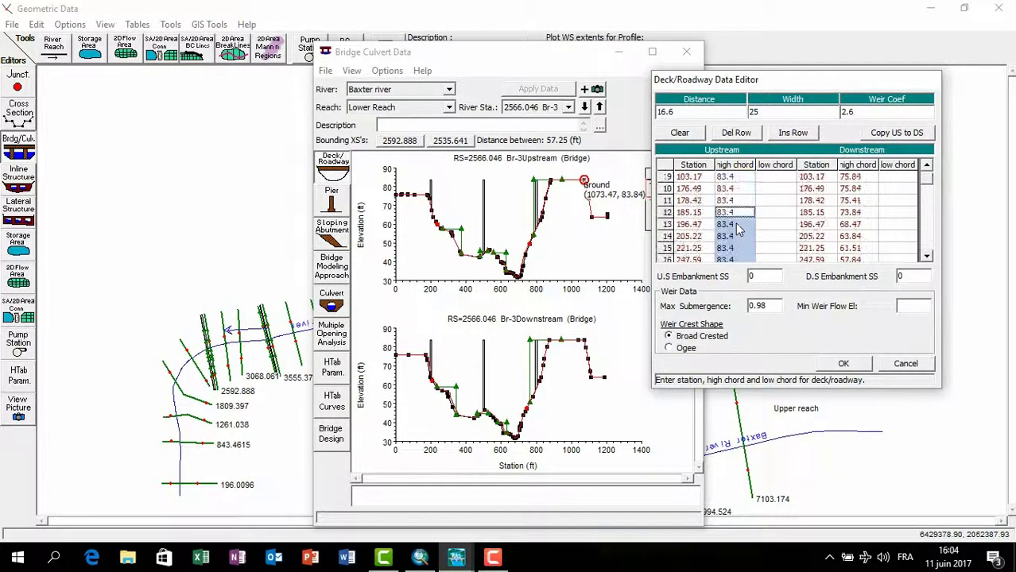
pyautogui.moveTo(732, 188); pyautogui.dragTo(745, 262)
pyautogui.write('83.4 83.4 83.4 83.4 83.4 83.4')
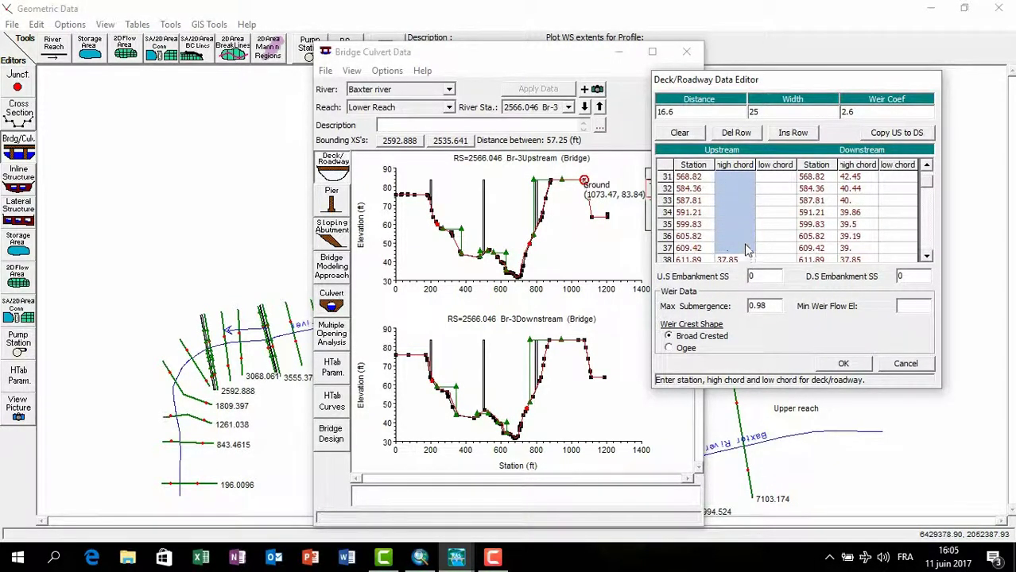
pyautogui.hotkey('ctrl', 'v')
pyautogui.moveTo(736, 222); pyautogui.dragTo(753, 257)
pyautogui.scroll(15, 754, 253)
pyautogui.hotkey('ctrl', 'v')
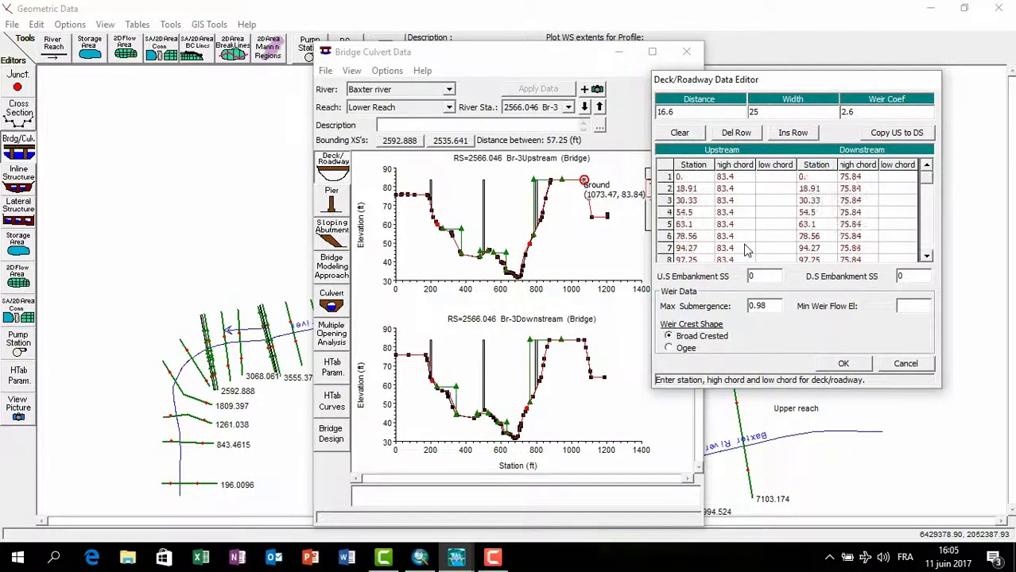
# - Clear the remaining old upstream high chords down to the last station and fill those rows with 83.4
pyautogui.moveTo(727, 189); pyautogui.dragTo(733, 280)
pyautogui.click(729, 247)
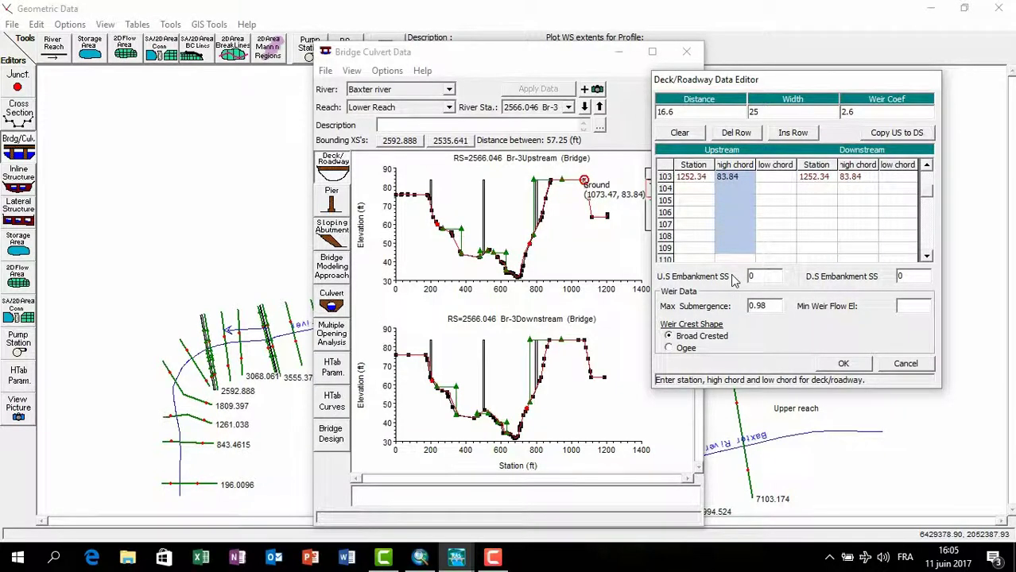
pyautogui.press('Delete')
pyautogui.scroll(13, 733, 279)
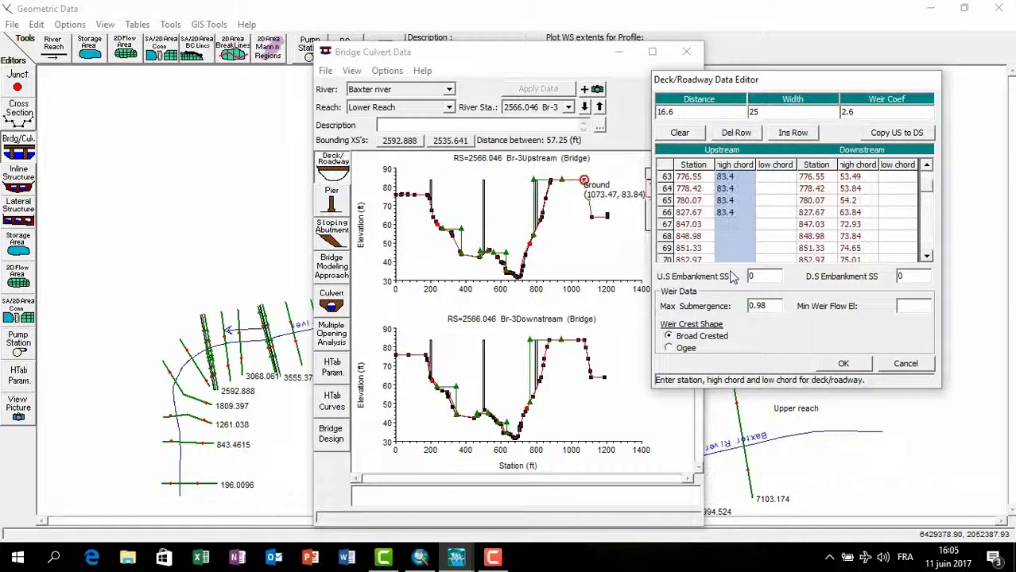
pyautogui.moveTo(733, 226); pyautogui.dragTo(736, 259)
pyautogui.hotkey('ctrl', 'v')
pyautogui.scroll(20, 740, 253)
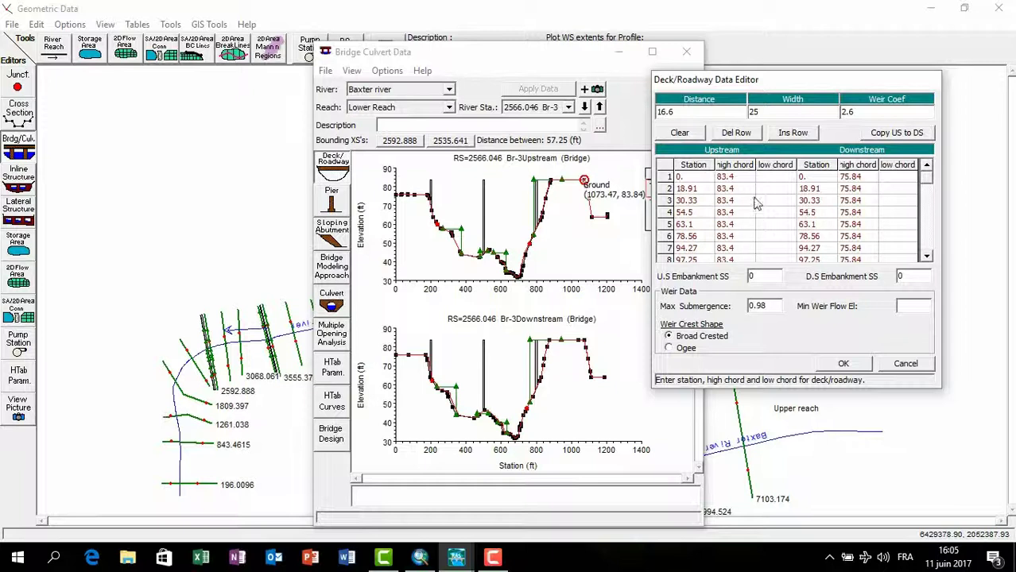
# - Set the upstream low chord at station 0 to 80.4 and copy the value
pyautogui.click(773, 181)
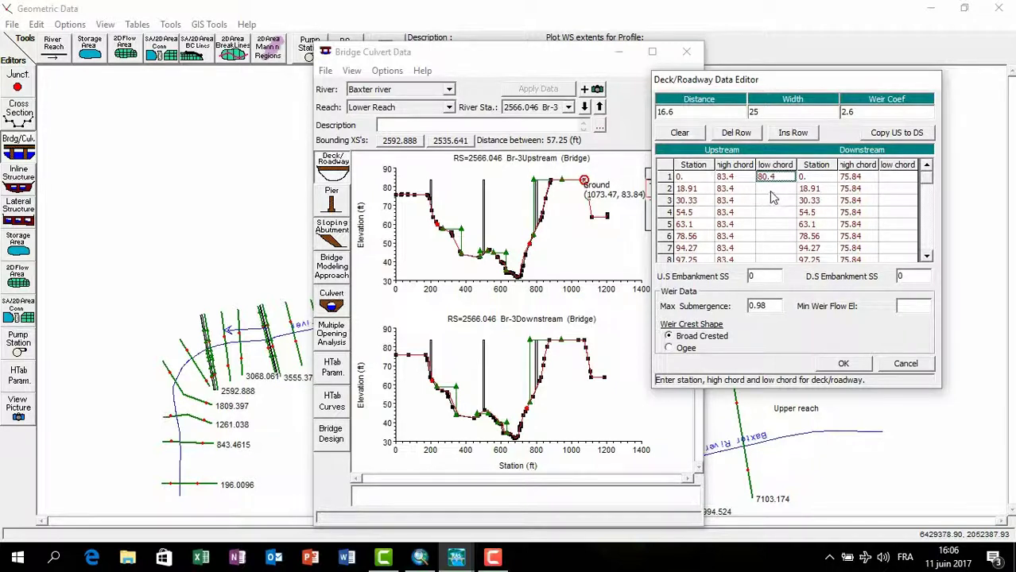
pyautogui.click(778, 186)
pyautogui.click(775, 178)
pyautogui.click(768, 179)
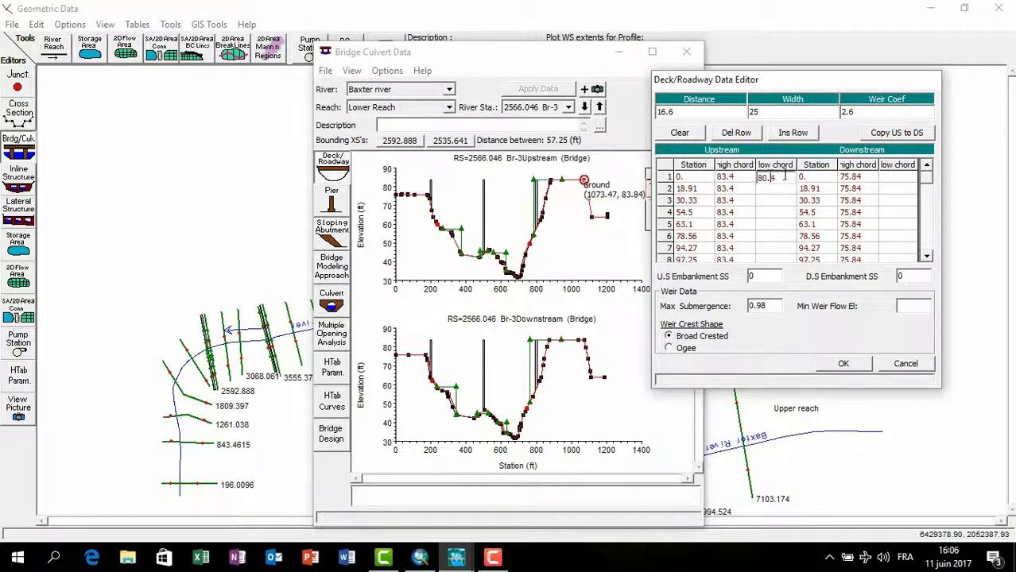
pyautogui.moveTo(785, 176); pyautogui.dragTo(761, 171)
pyautogui.hotkey('ctrl', 'c')
pyautogui.press('Delete')
# - Paste the 80.4 low chord into the upstream rows from station 18.91 to station 94.27
pyautogui.click(761, 193)
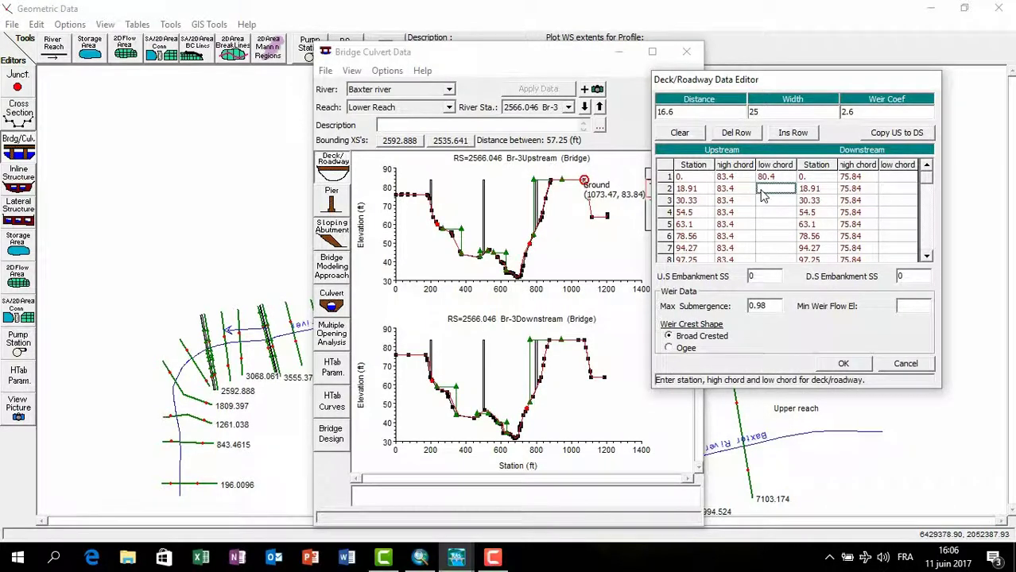
pyautogui.hotkey('ctrl', 'v')
pyautogui.press('Down')
pyautogui.hotkey('ctrl', 'v')
pyautogui.press('Down')
pyautogui.hotkey('ctrl', 'v')
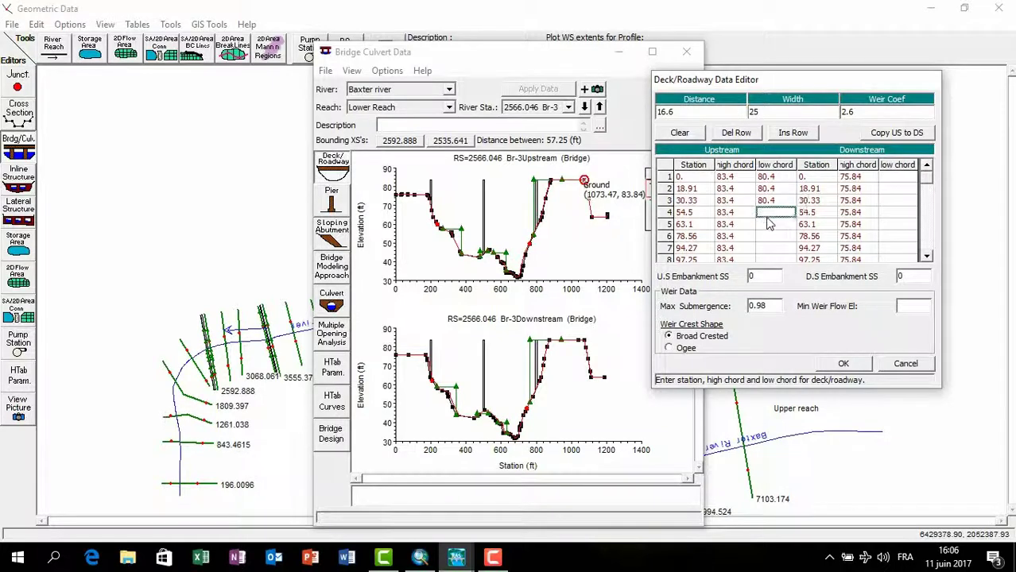
pyautogui.press('Down')
pyautogui.hotkey('ctrl', 'v')
pyautogui.press('Down')
pyautogui.hotkey('ctrl', 'v')
pyautogui.press('Down')
pyautogui.hotkey('ctrl', 'v')
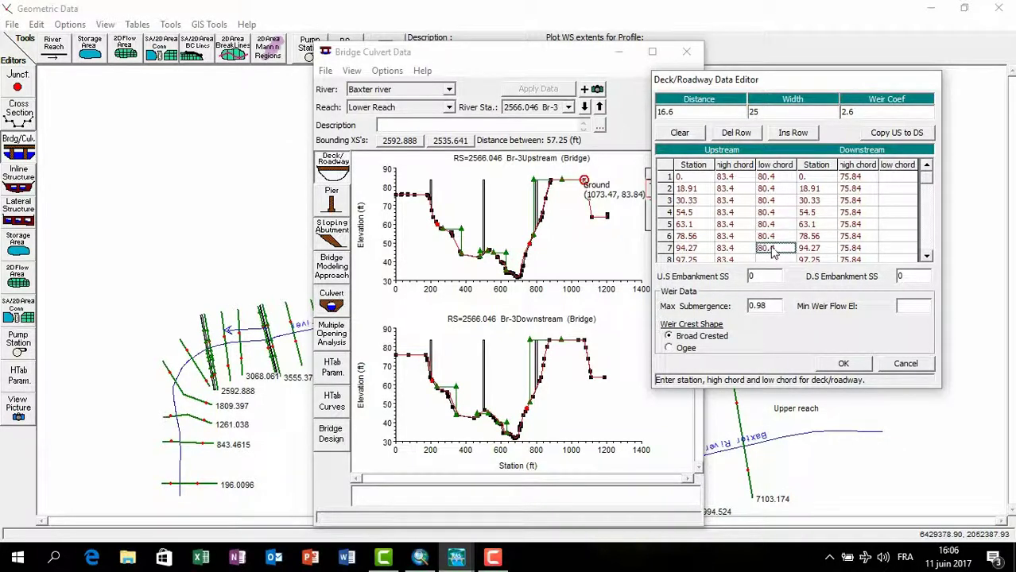
# - Continue the 80.4 low chord down the upstream rows of bridge 2566.046 past station 205.22 by pasting copied blocks
pyautogui.moveTo(765, 181); pyautogui.dragTo(771, 267)
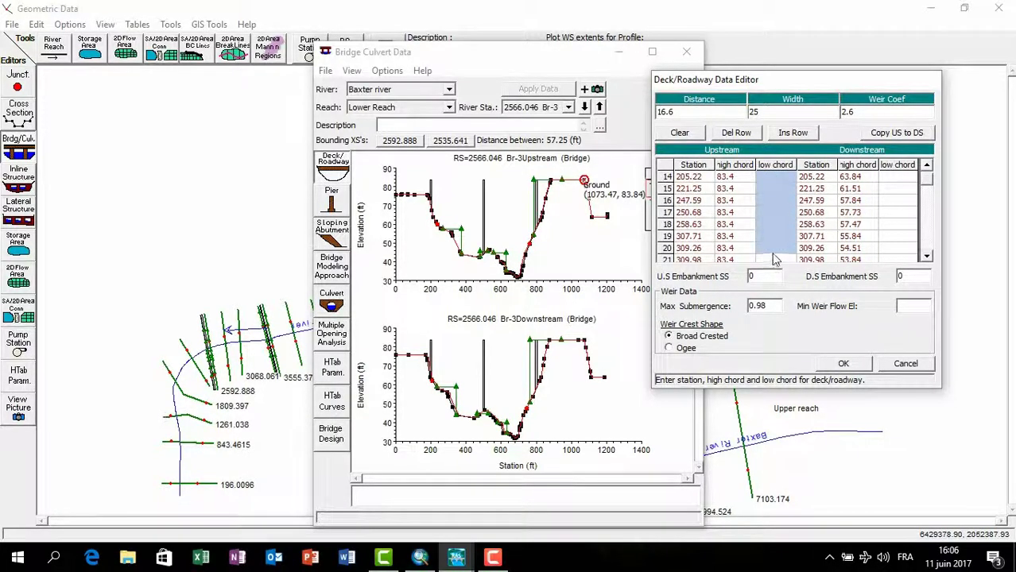
pyautogui.write('80.4 80.4 80.4 80.4 80.4 80.4 80.4')
pyautogui.moveTo(776, 228); pyautogui.dragTo(775, 259)
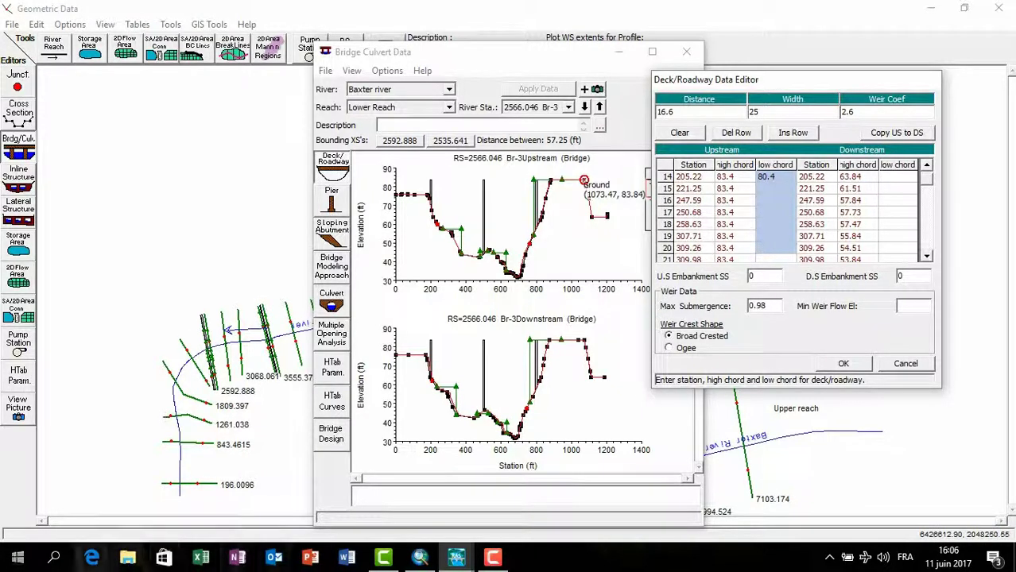
pyautogui.moveTo(781, 195); pyautogui.dragTo(786, 262)
pyautogui.hotkey('ctrl', 'v')
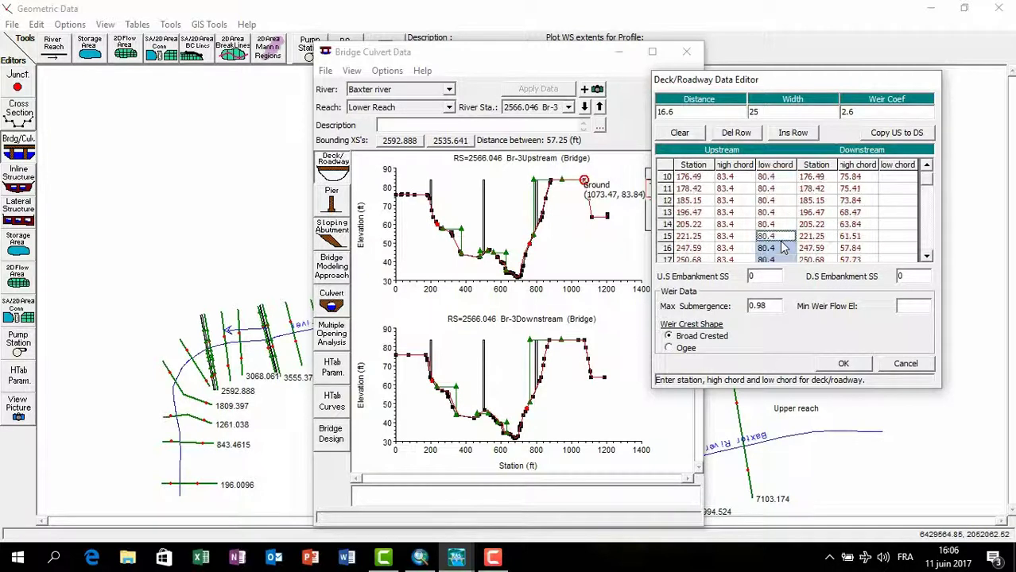
# - Copy longer blocks of the 80.4 upstream low chord and paste them into the empty rows from station 324.01 onward
pyautogui.scroll(7, 777, 210)
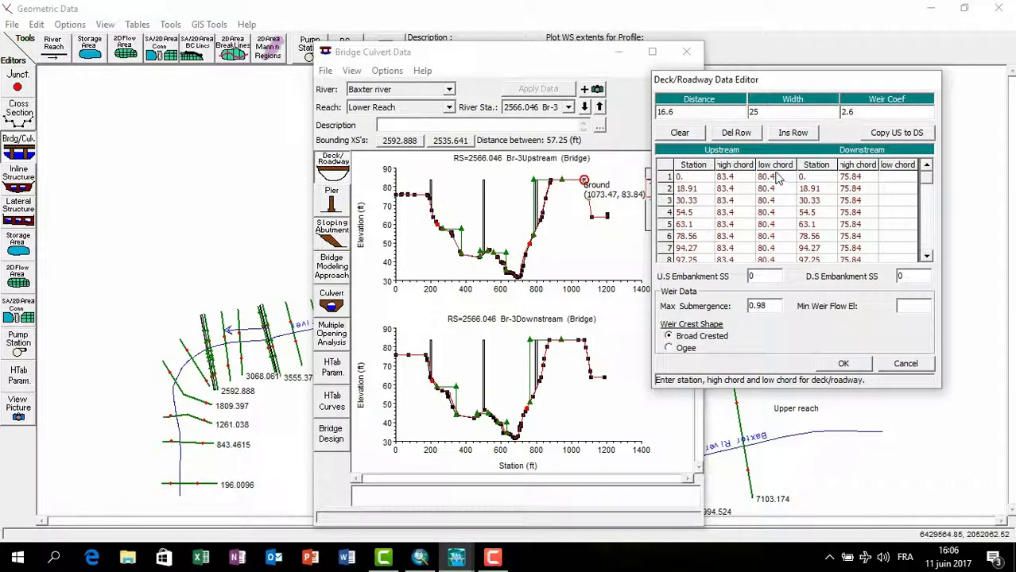
pyautogui.moveTo(775, 177); pyautogui.dragTo(776, 255)
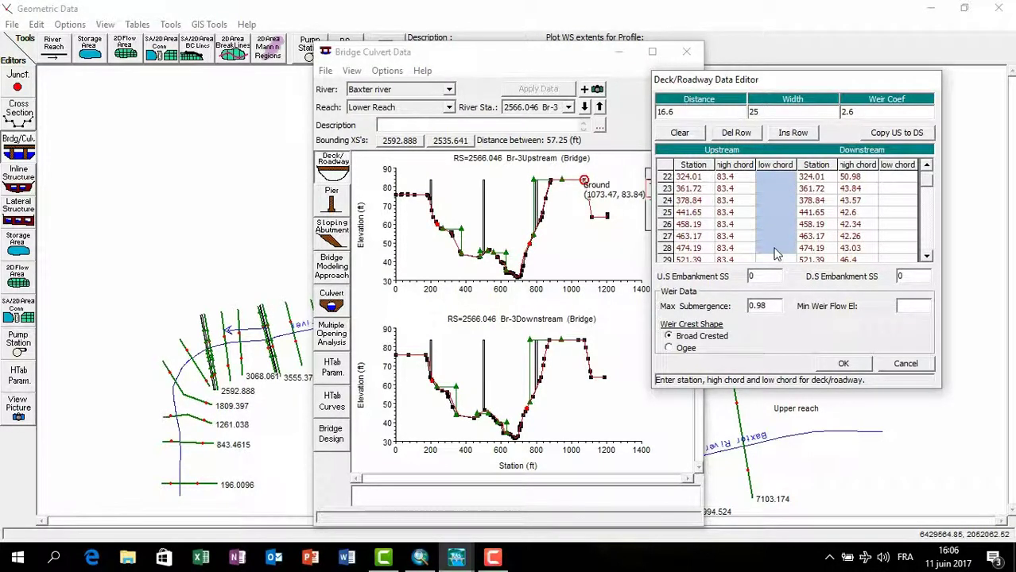
pyautogui.hotkey('ctrl', 'v')
pyautogui.scroll(3, 775, 251)
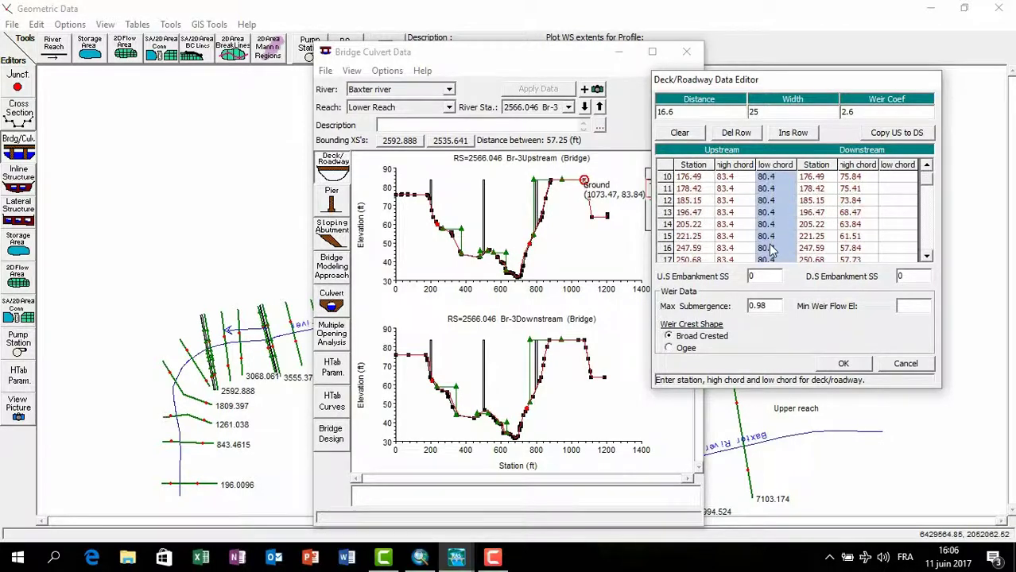
pyautogui.moveTo(773, 188); pyautogui.dragTo(779, 272)
pyautogui.hotkey('ctrl', 'v')
pyautogui.scroll(7, 779, 251)
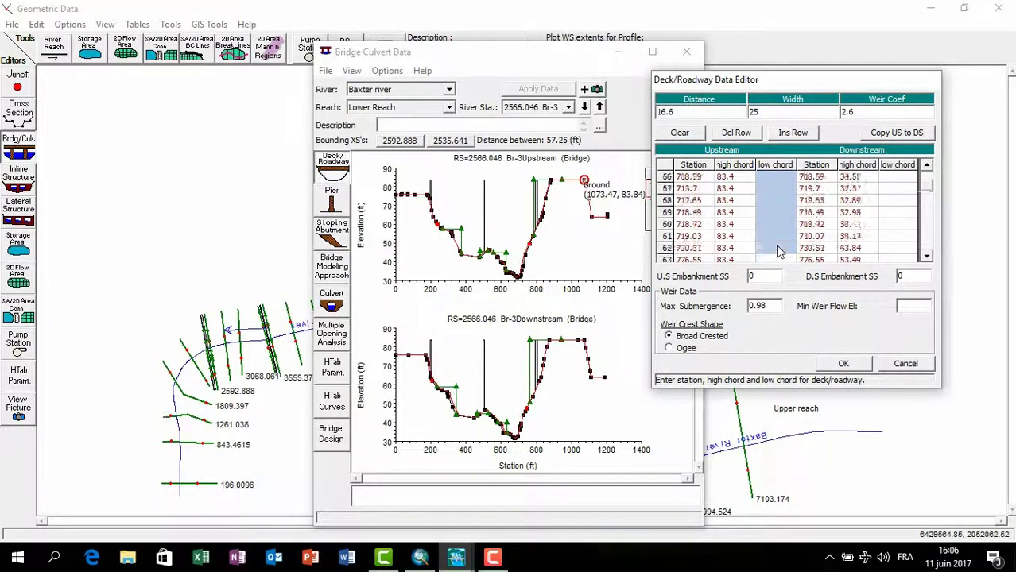
# - Fill the 80.4 low chord from station 778.42 to the last upstream station, 1252.34, and delete the surplus values below it
pyautogui.moveTo(775, 178); pyautogui.dragTo(771, 278)
pyautogui.scroll(13, 780, 263)
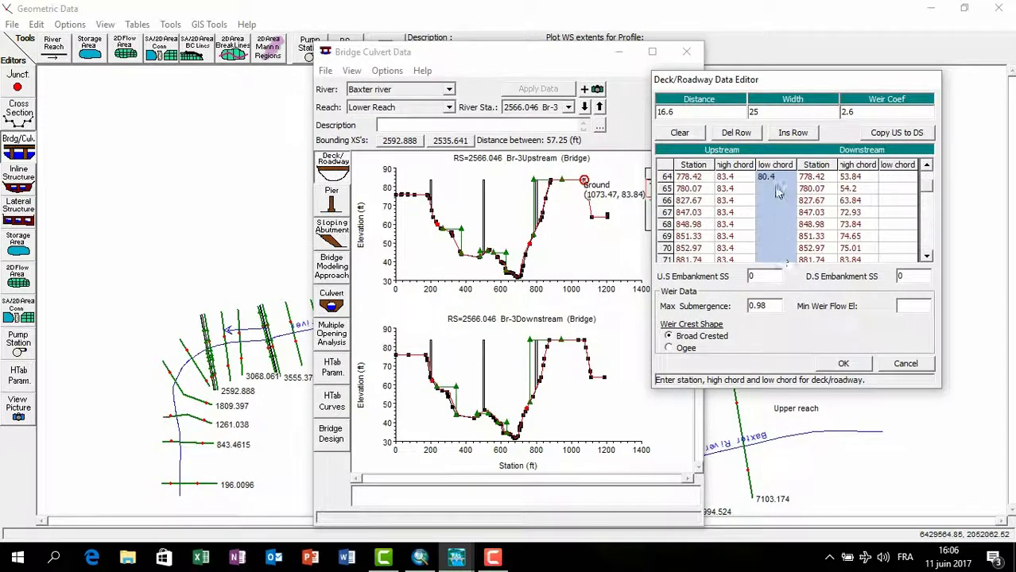
pyautogui.scroll(-6, 781, 265)
pyautogui.hotkey('ctrl', 'v')
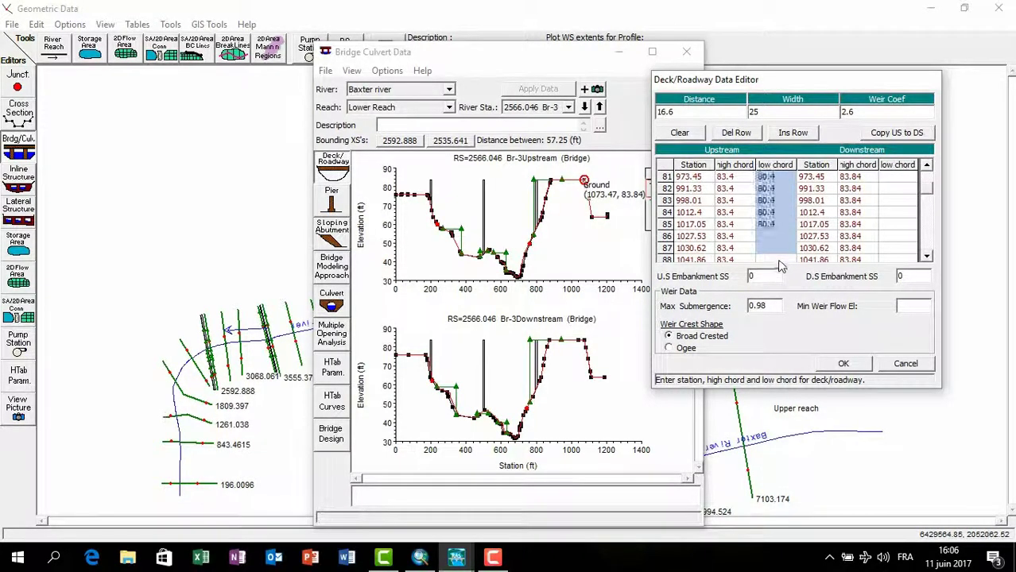
pyautogui.scroll(-1, 779, 238)
pyautogui.moveTo(771, 191); pyautogui.dragTo(779, 258)
pyautogui.write('80.4 80.4 80.4 80.4 80.4')
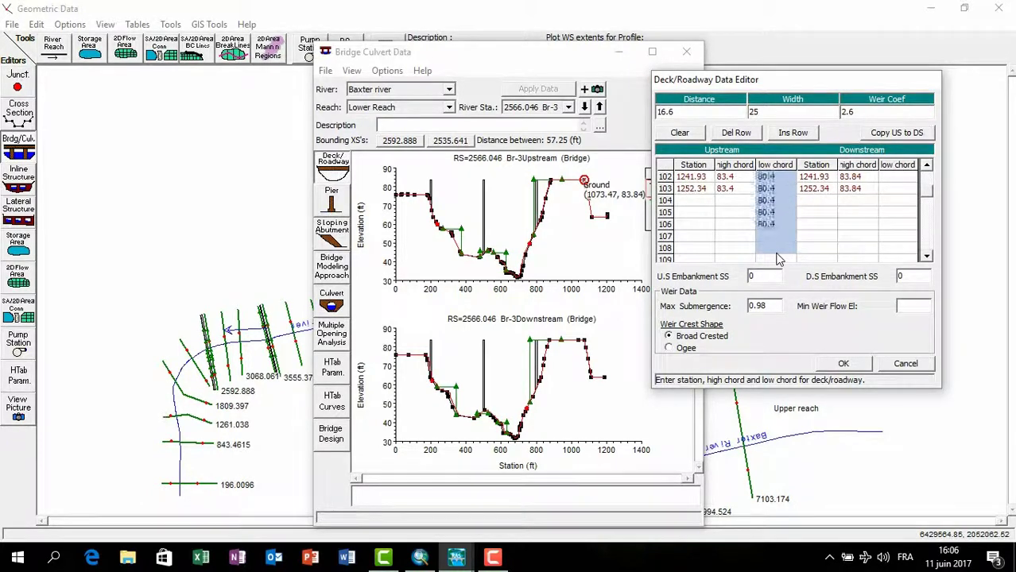
pyautogui.moveTo(763, 202); pyautogui.dragTo(789, 244)
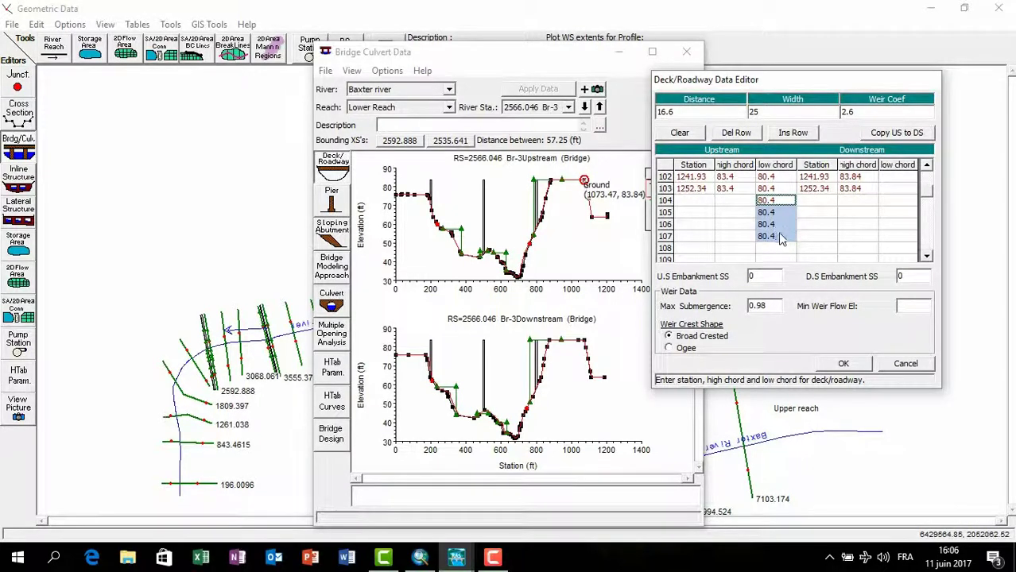
pyautogui.press('Delete')
# - Copy the upstream stations and chords to the downstream side and accept the deck/roadway data
pyautogui.scroll(15, 787, 238)
pyautogui.scroll(19, 791, 240)
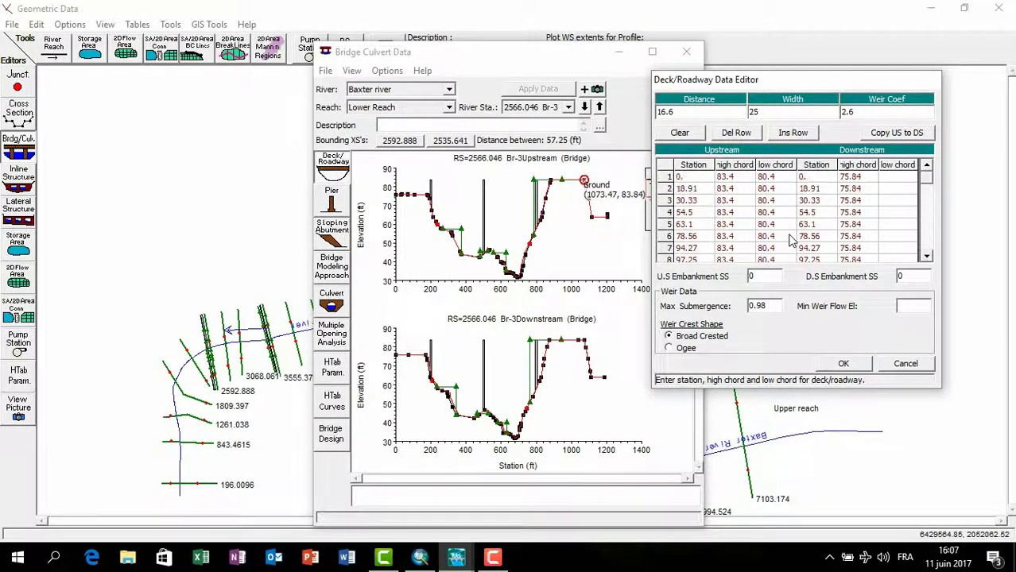
pyautogui.click(891, 137)
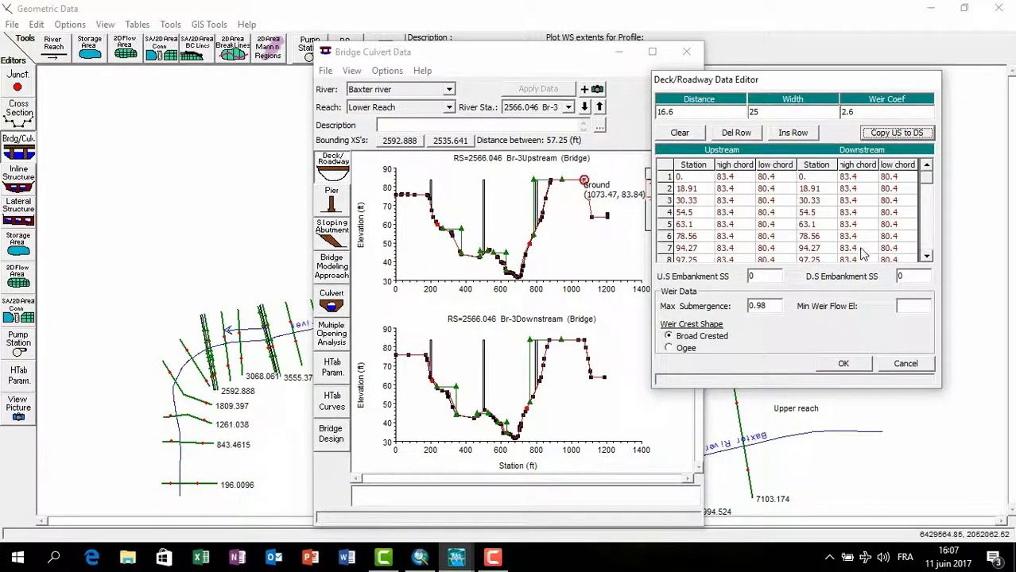
pyautogui.click(844, 364)
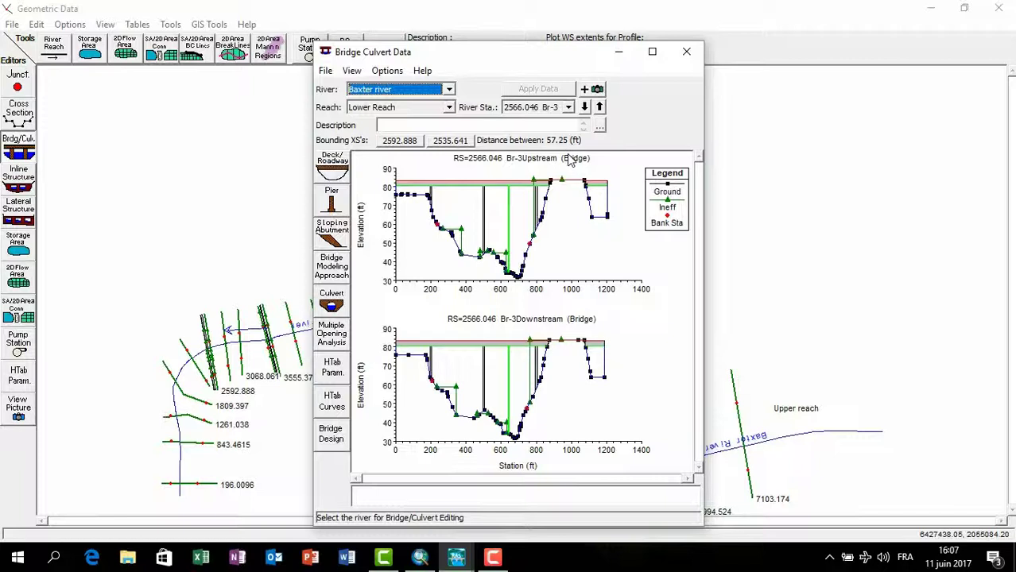
# - Display the bridge at river station 3519.29 and exit the bridge and culvert editor
pyautogui.click(568, 106)
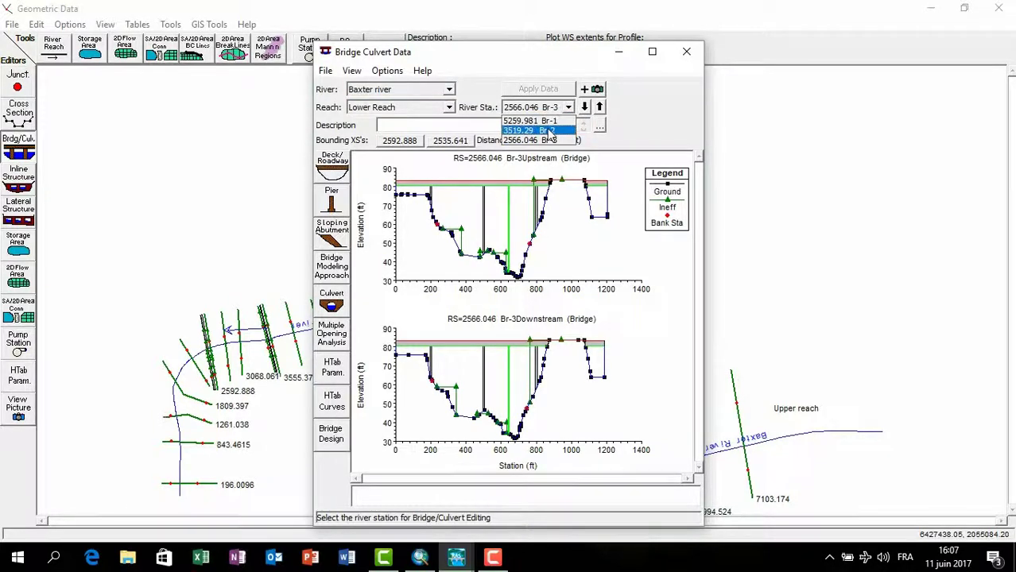
pyautogui.click(549, 130)
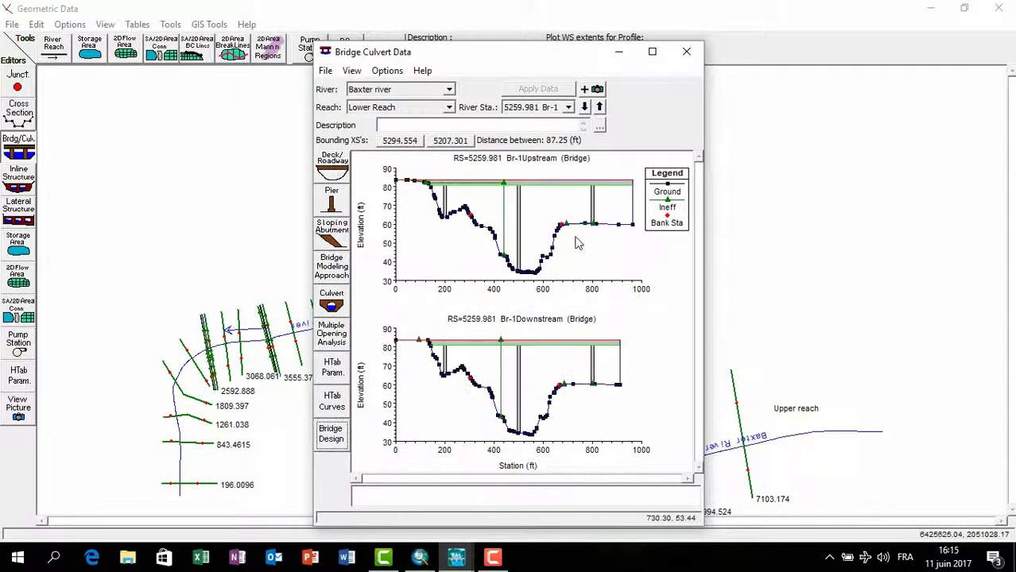
pyautogui.click(325, 71)
pyautogui.click(347, 126)
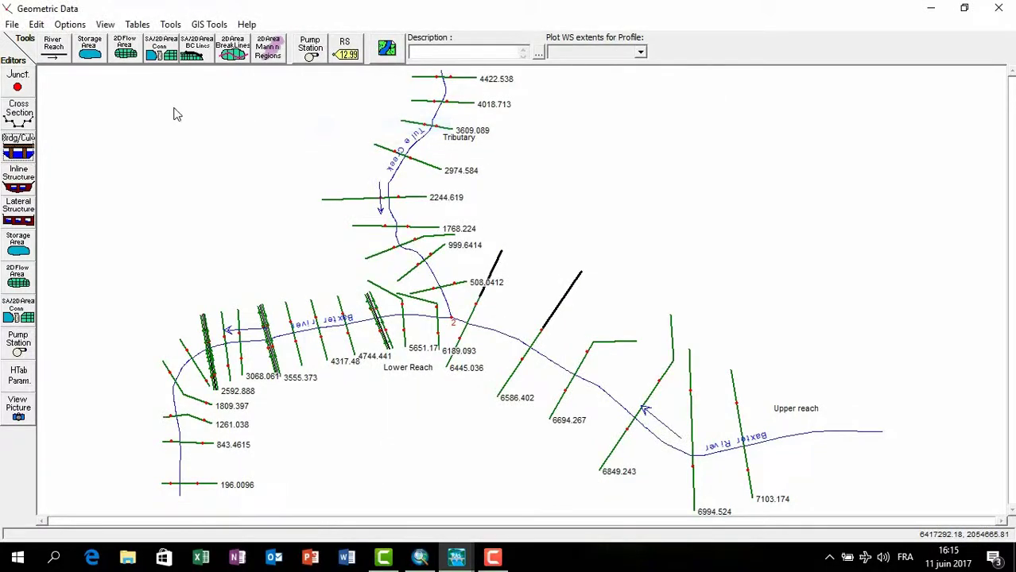
# - Save the geometry data under the title geom-1 in the Baxter Ex folder on the Desktop
pyautogui.click(12, 25)
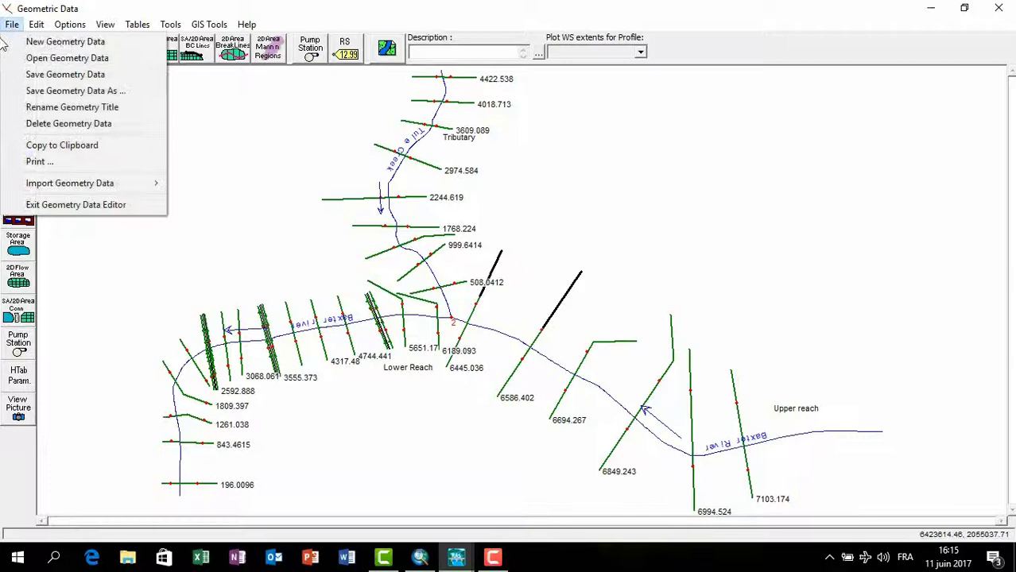
pyautogui.click(34, 90)
pyautogui.click(265, 187)
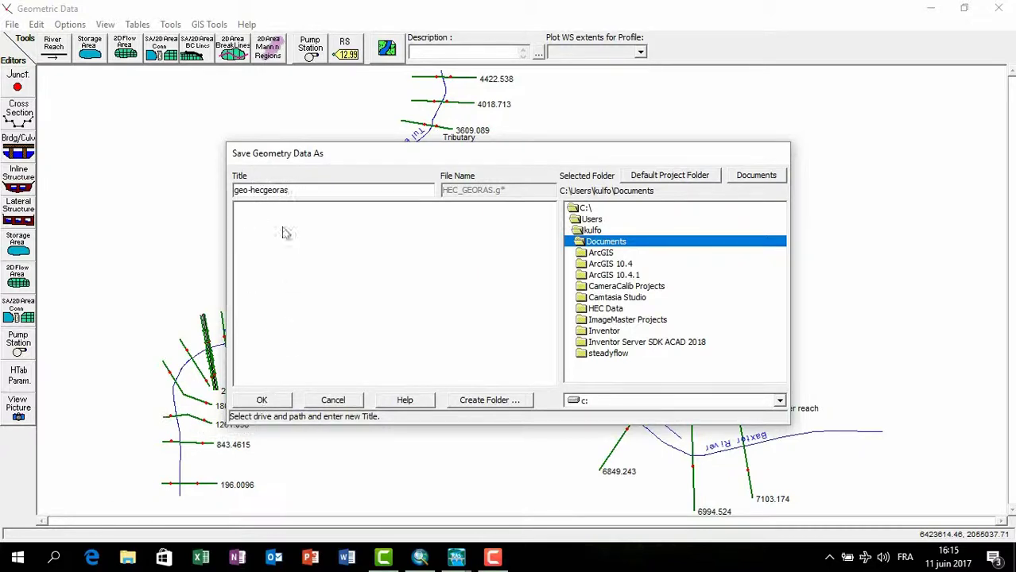
pyautogui.moveTo(251, 189); pyautogui.dragTo(300, 190)
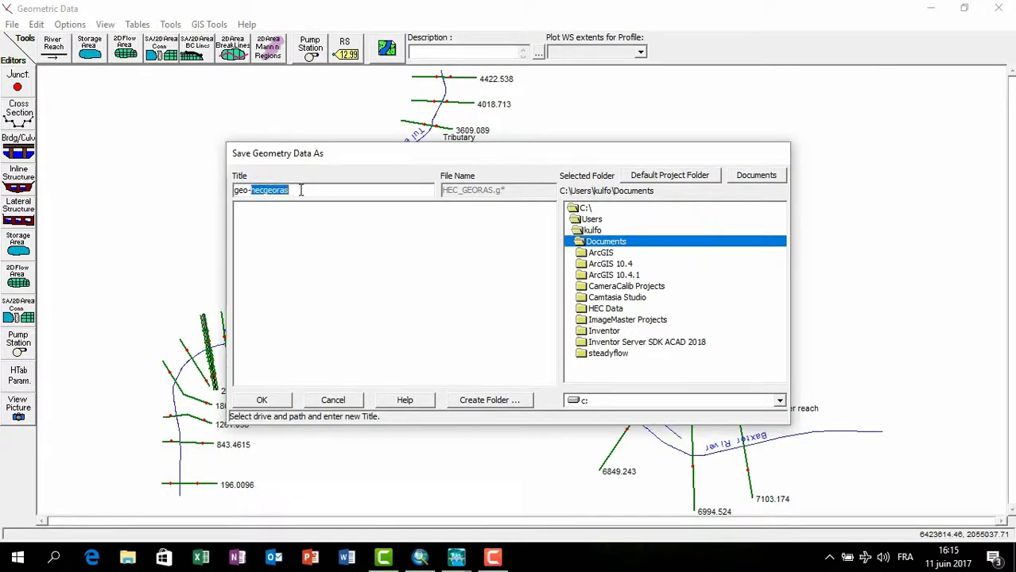
pyautogui.write('1')
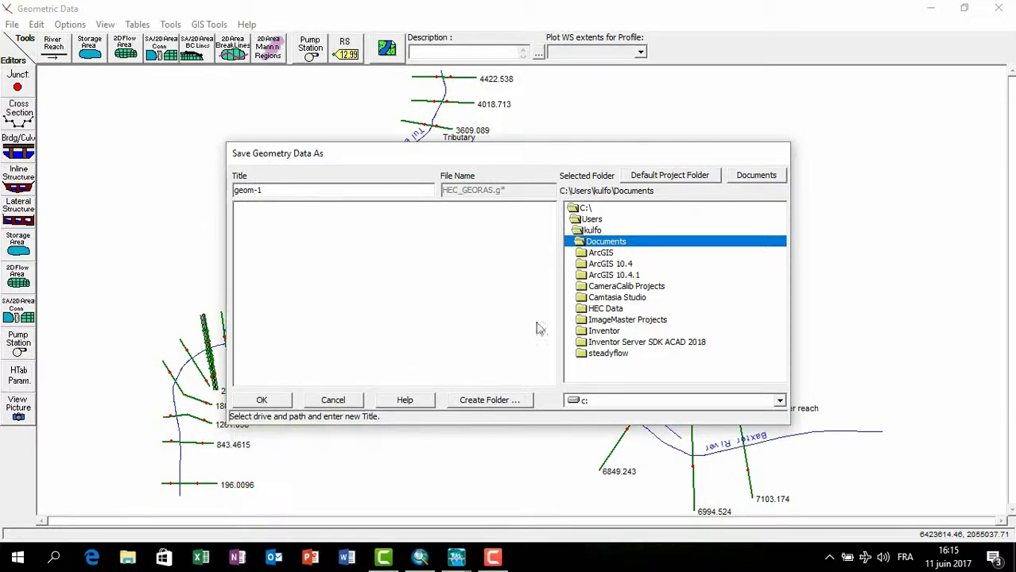
pyautogui.click(597, 231)
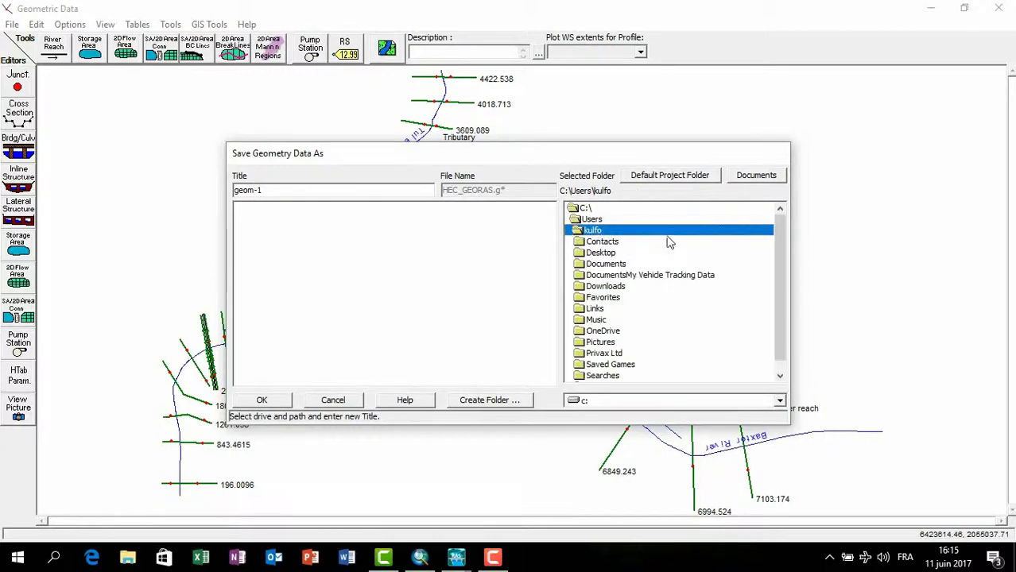
pyautogui.doubleClick(632, 255)
pyautogui.doubleClick(611, 253)
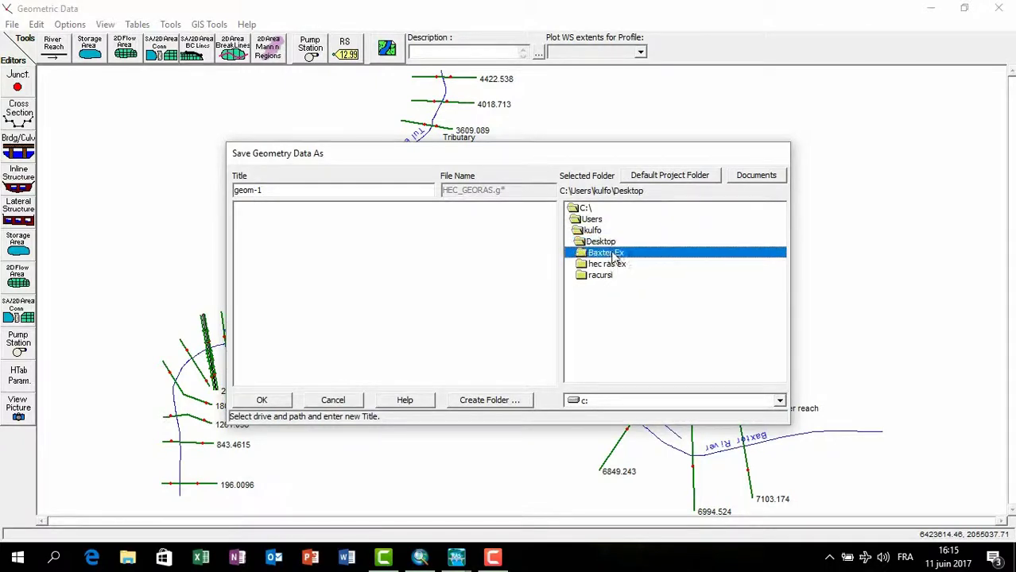
pyautogui.click(263, 400)
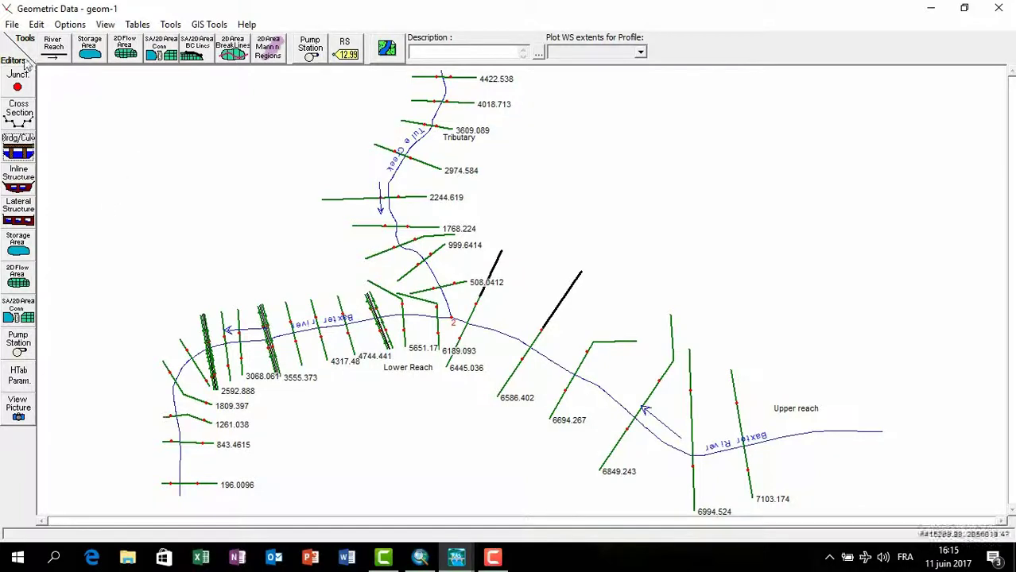
# - Exit the geometry editor and set the number of profiles in the steady flow data to 3
pyautogui.click(11, 24)
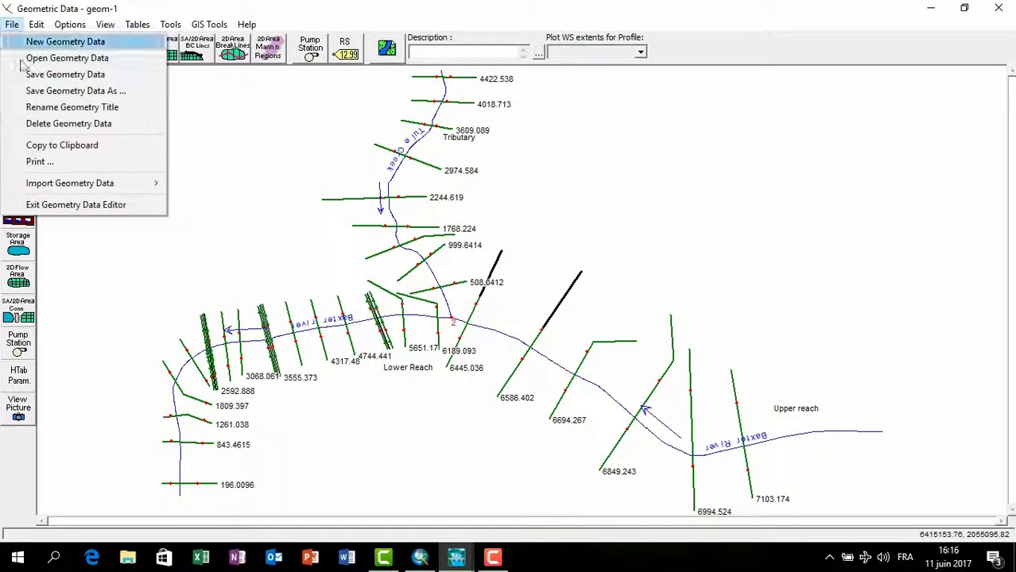
pyautogui.click(73, 207)
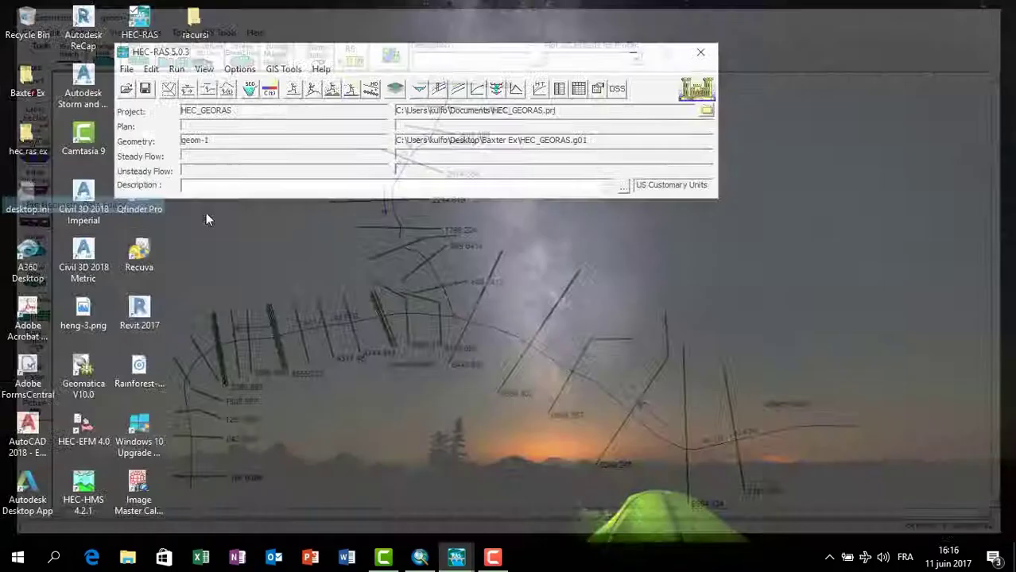
pyautogui.click(151, 69)
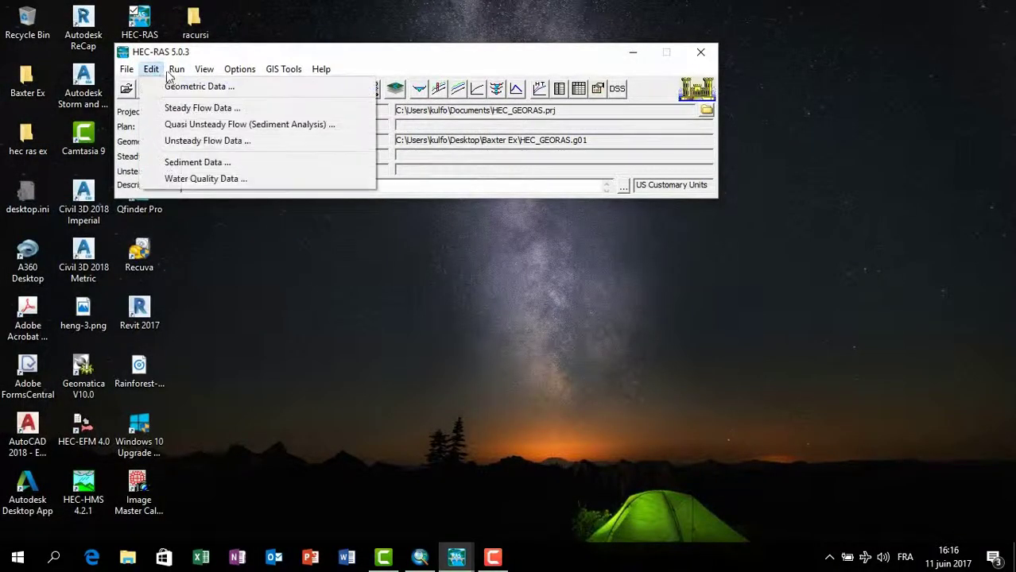
pyautogui.click(187, 108)
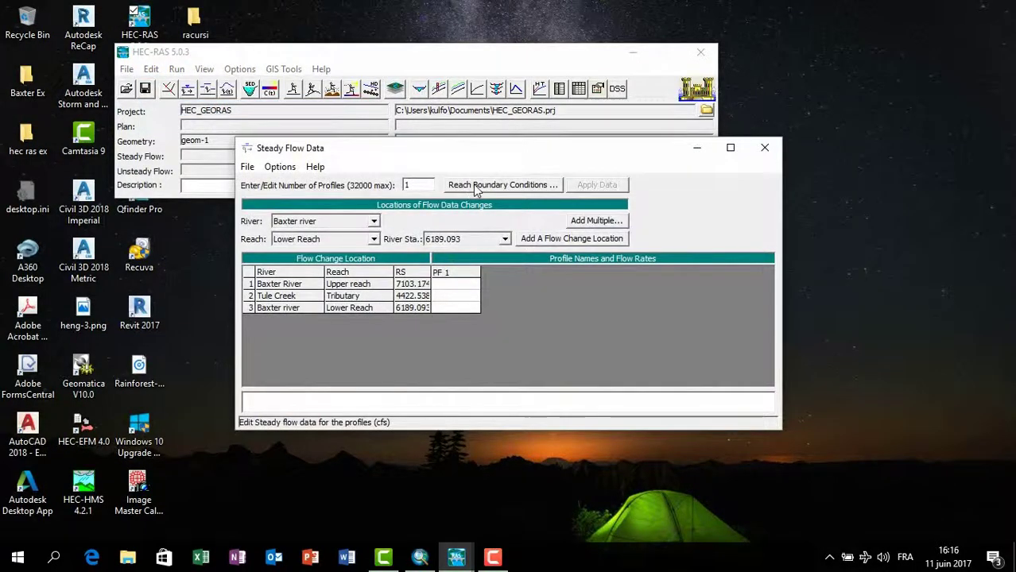
pyautogui.moveTo(425, 185); pyautogui.dragTo(391, 184)
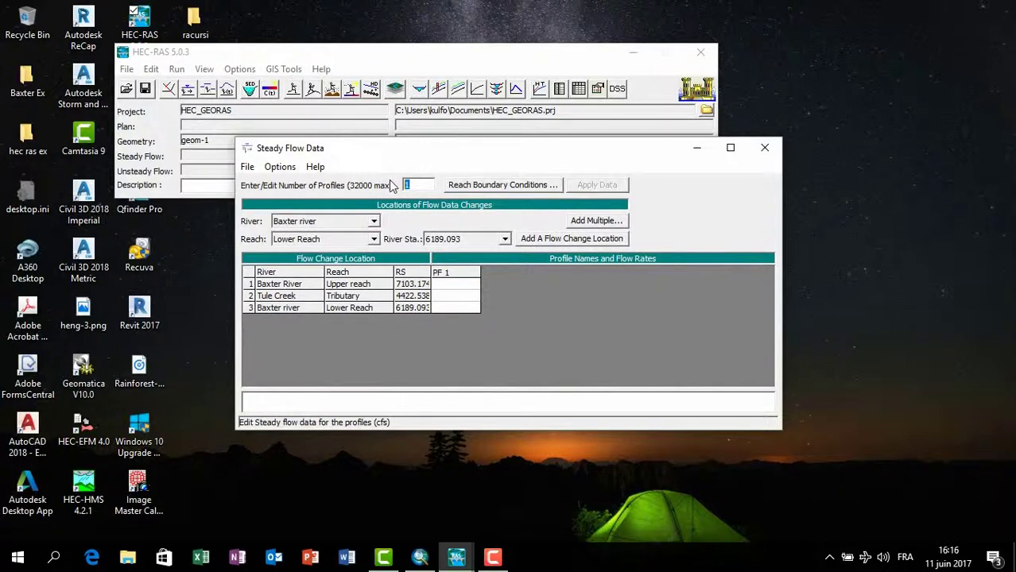
pyautogui.write('3')
pyautogui.click(491, 185)
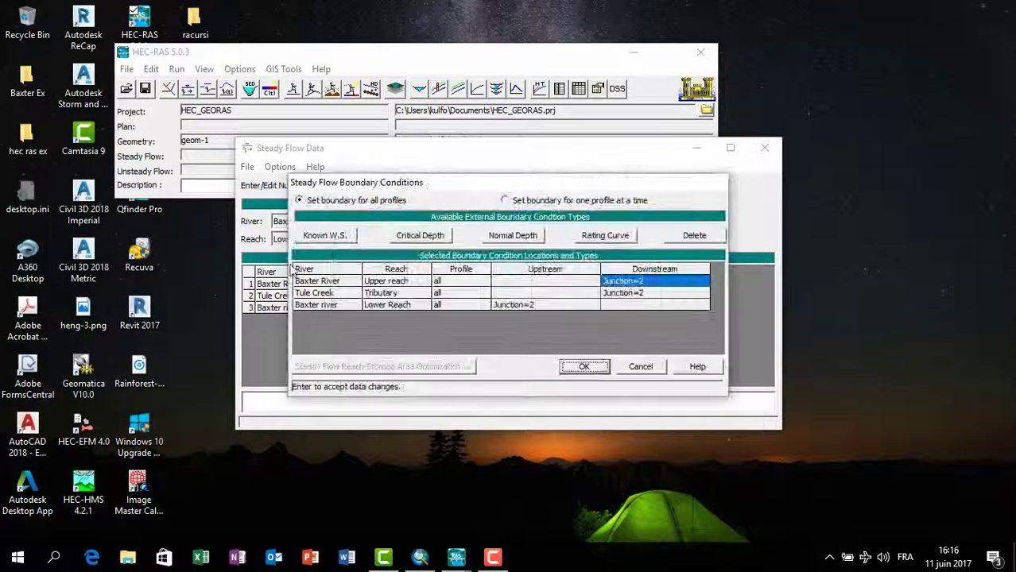
pyautogui.click(639, 367)
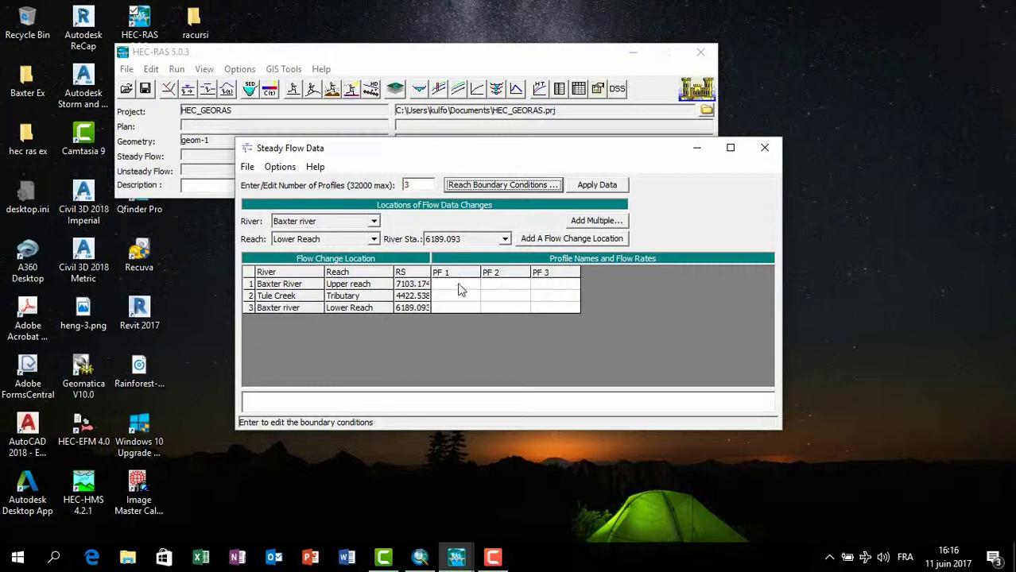
# - Enter flows of 24000, 48000 and 96000 for PF 1, PF 2 and PF 3 on the Baxter River Upper reach
pyautogui.click(459, 284)
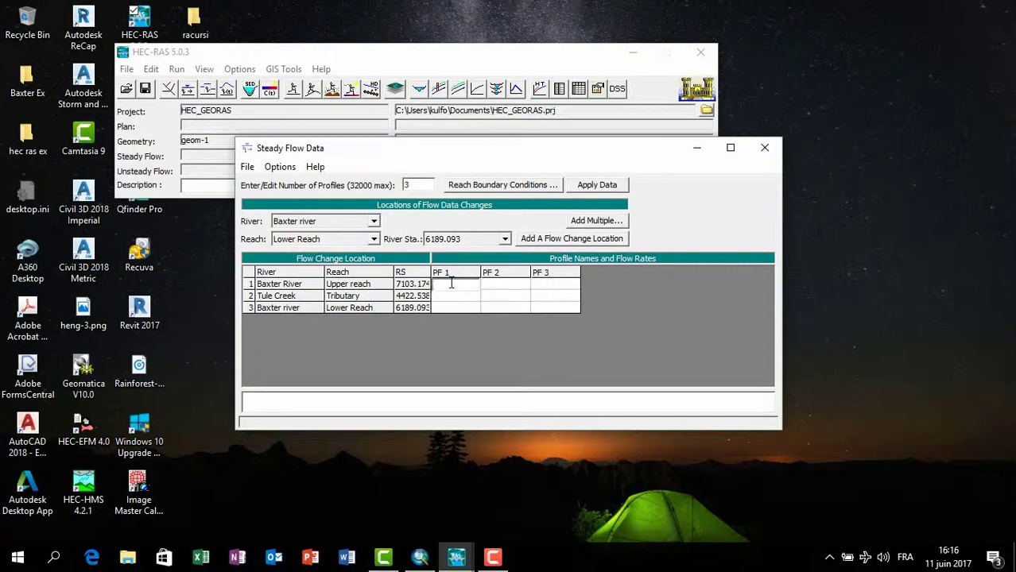
pyautogui.write('24000')
pyautogui.click(509, 285)
pyautogui.write('4')
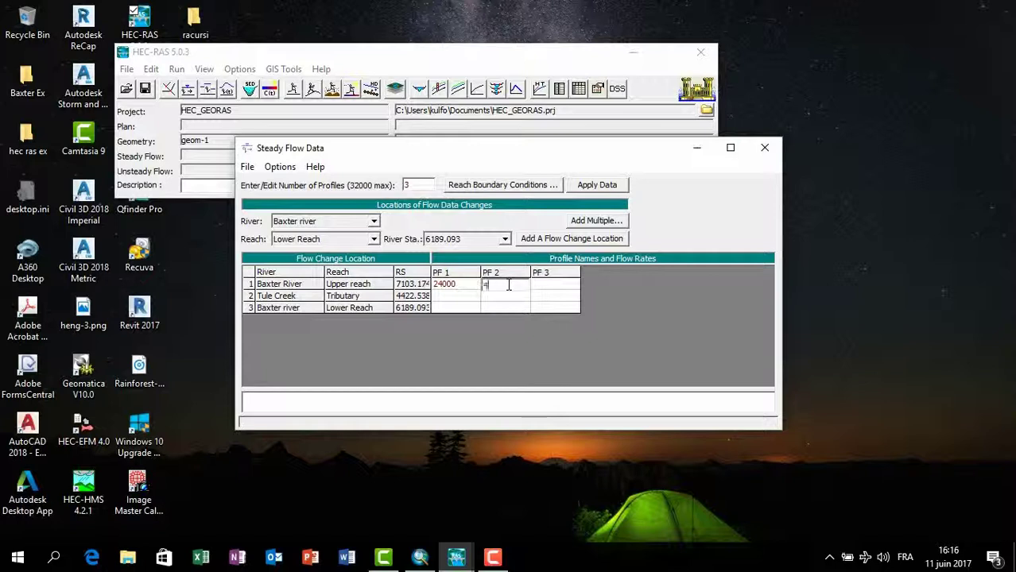
pyautogui.write('8000')
pyautogui.click(543, 285)
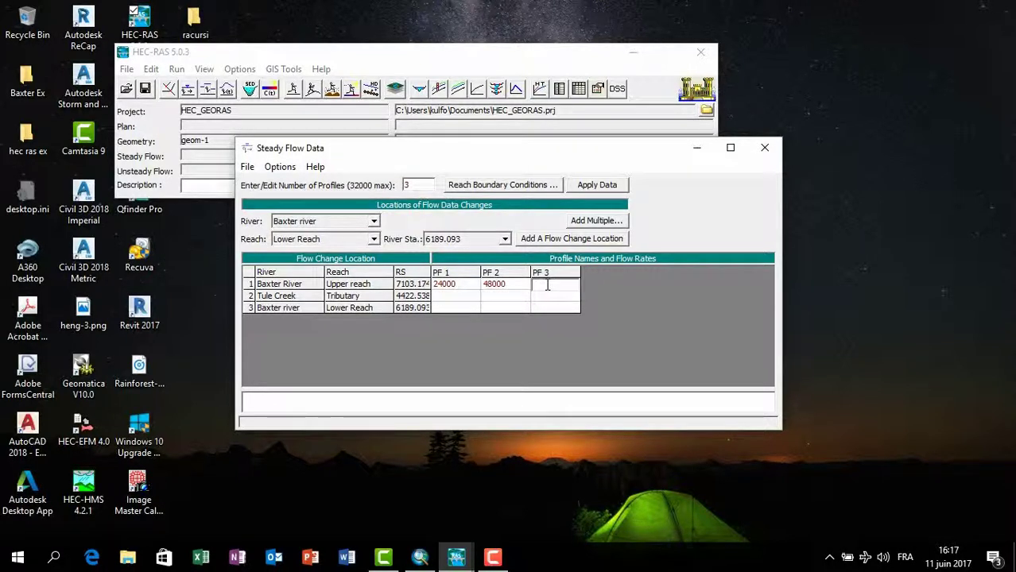
pyautogui.write('96000')
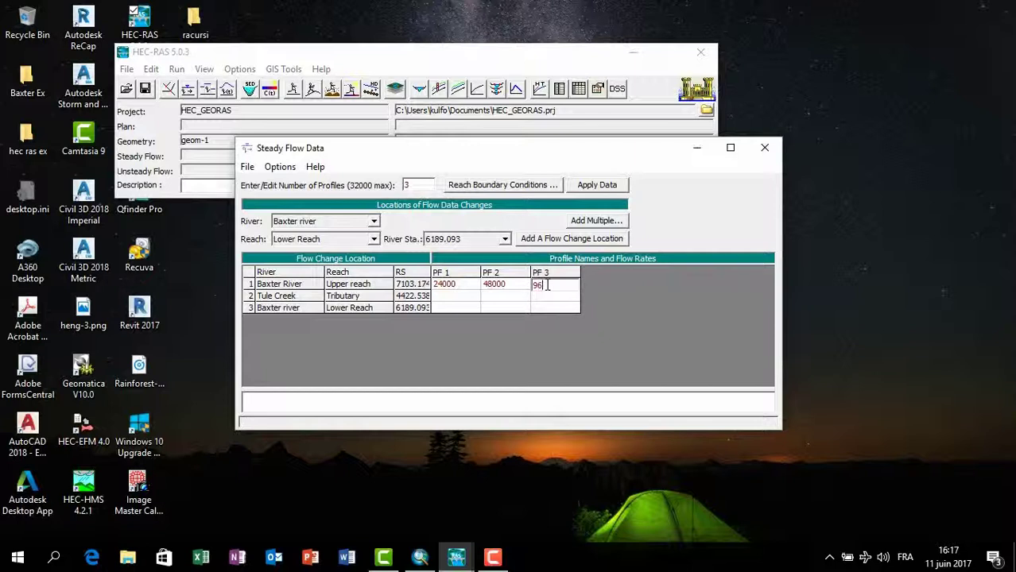
# - Enter flows of 25000, 50000 and 100000 for PF 1, PF 2 and PF 3 on the Tule Creek Tributary reach
pyautogui.click(455, 295)
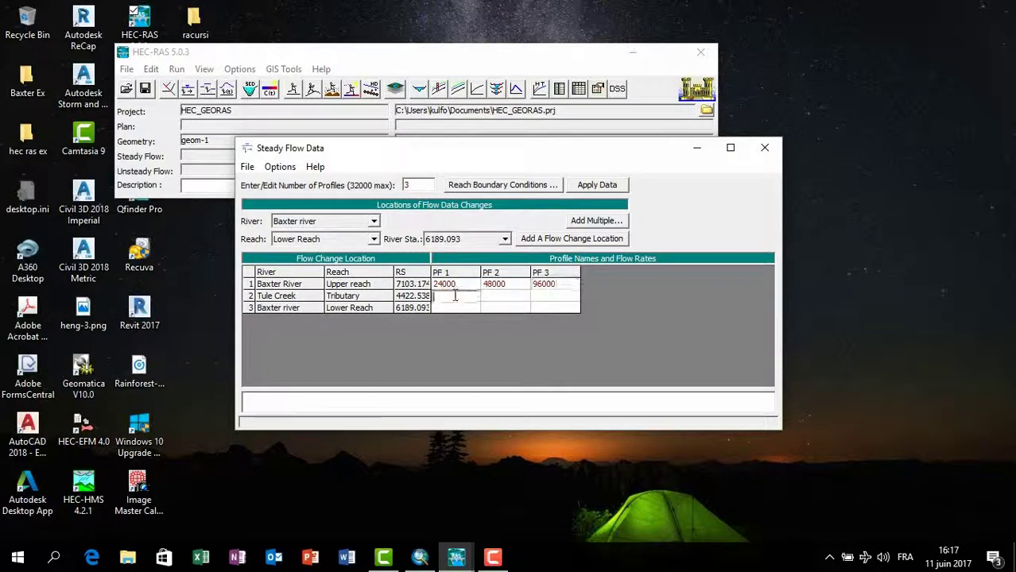
pyautogui.write('2500')
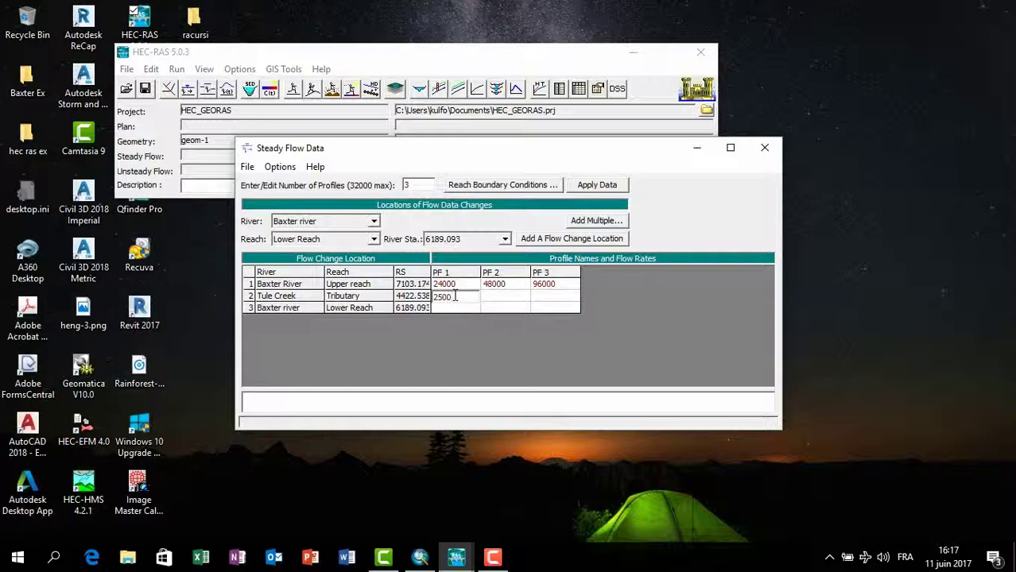
pyautogui.write('0')
pyautogui.click(499, 297)
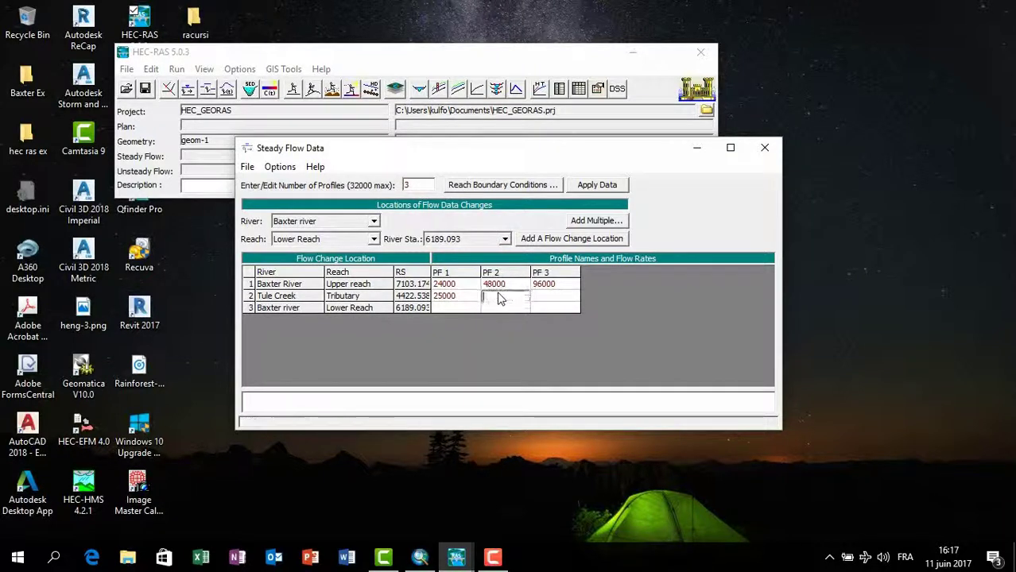
pyautogui.write('50000')
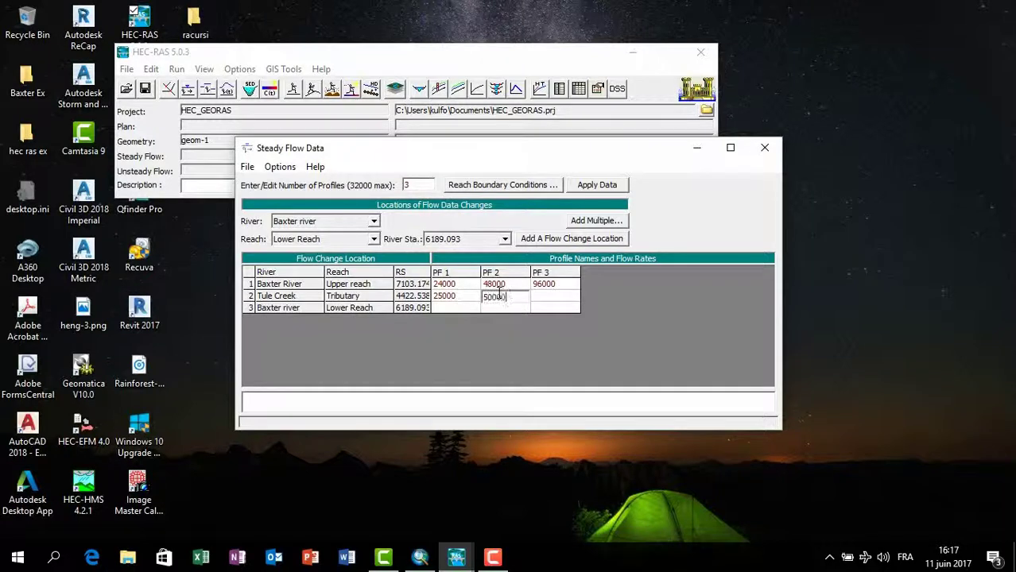
pyautogui.click(547, 302)
pyautogui.click(550, 296)
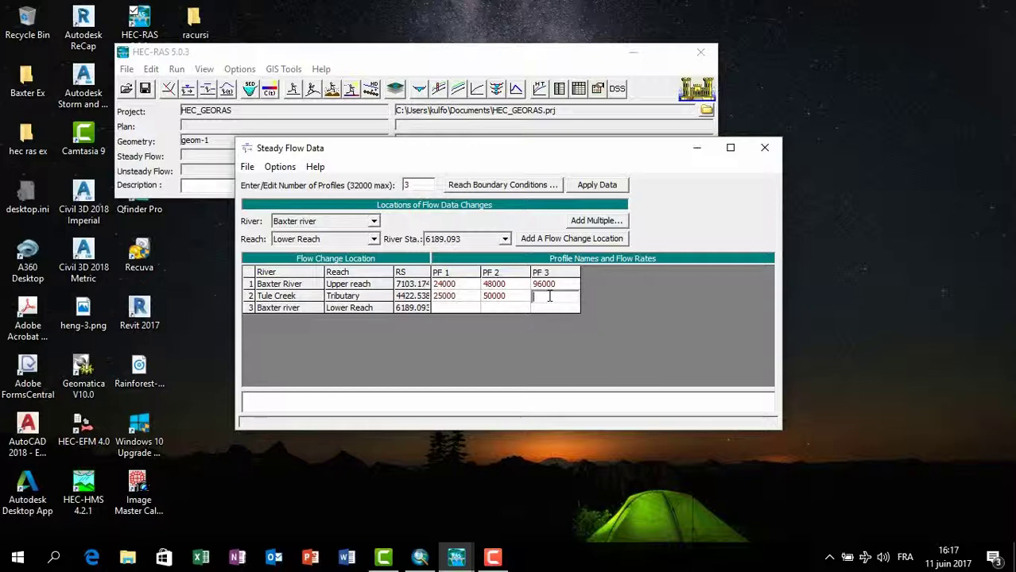
pyautogui.write('100000')
# - Enter flows of 1000, 2000 and 4000 for the three profiles on the Baxter river Lower Reach and apply the data
pyautogui.click(461, 307)
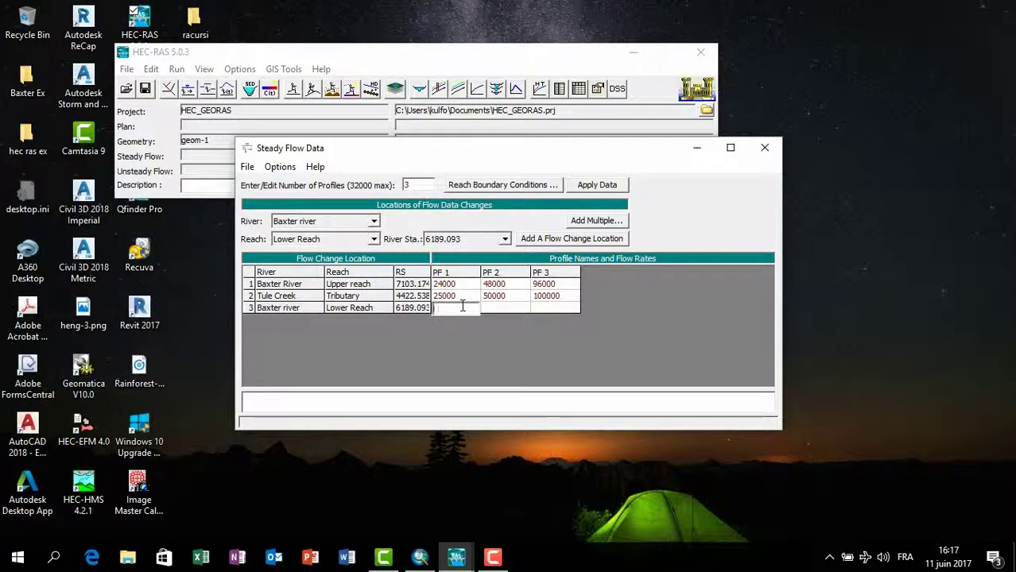
pyautogui.write('1000')
pyautogui.click(493, 308)
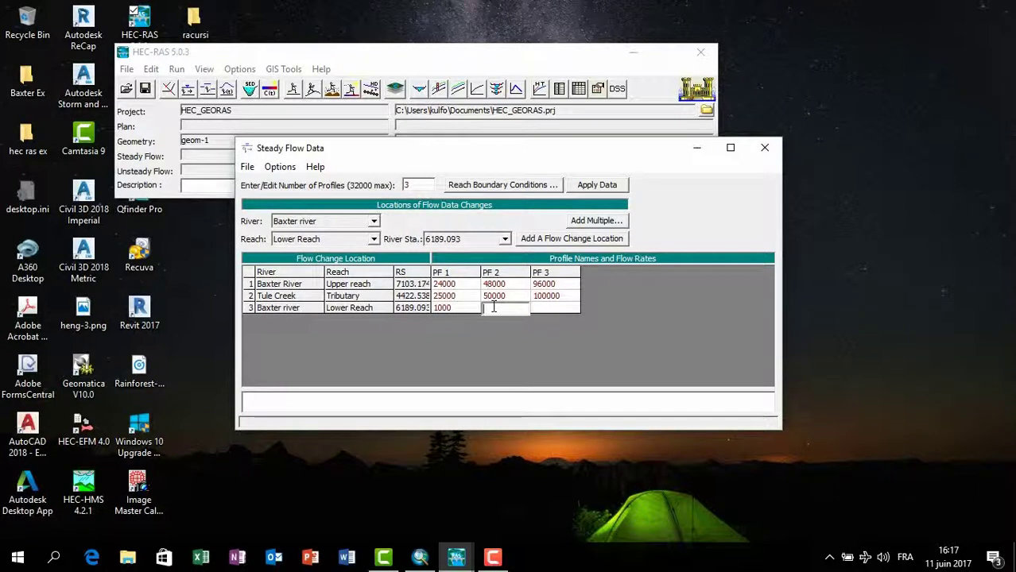
pyautogui.write('2000')
pyautogui.click(546, 308)
pyautogui.write('400')
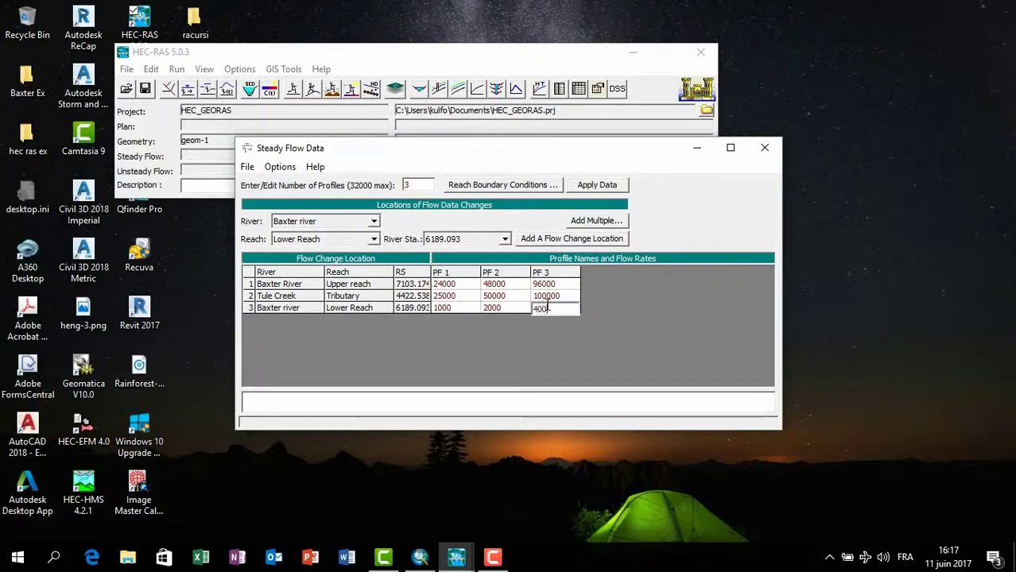
pyautogui.write('00')
pyautogui.click(572, 185)
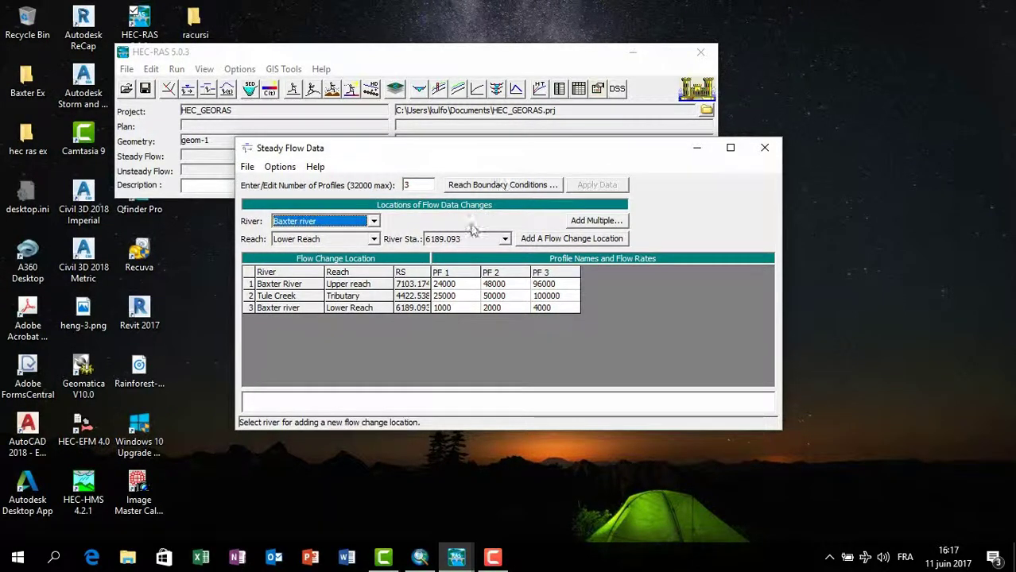
pyautogui.click(474, 185)
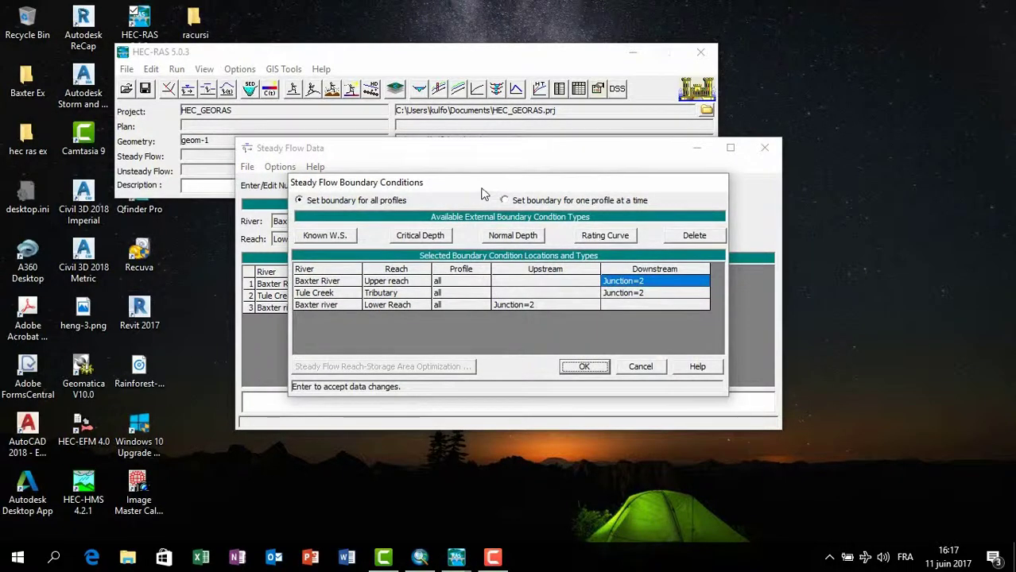
pyautogui.moveTo(481, 193); pyautogui.dragTo(467, 216)
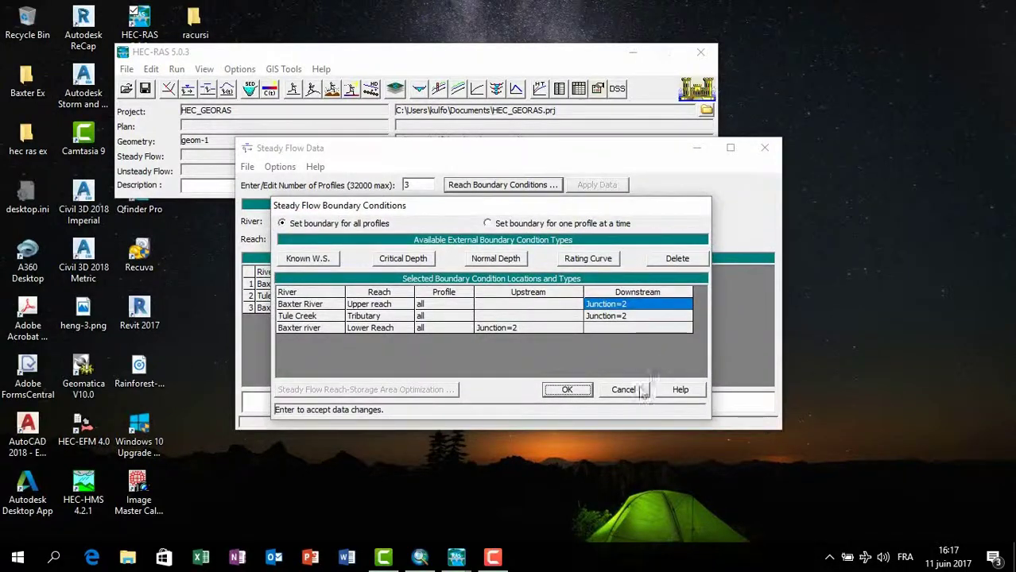
pyautogui.click(569, 389)
pyautogui.click(373, 238)
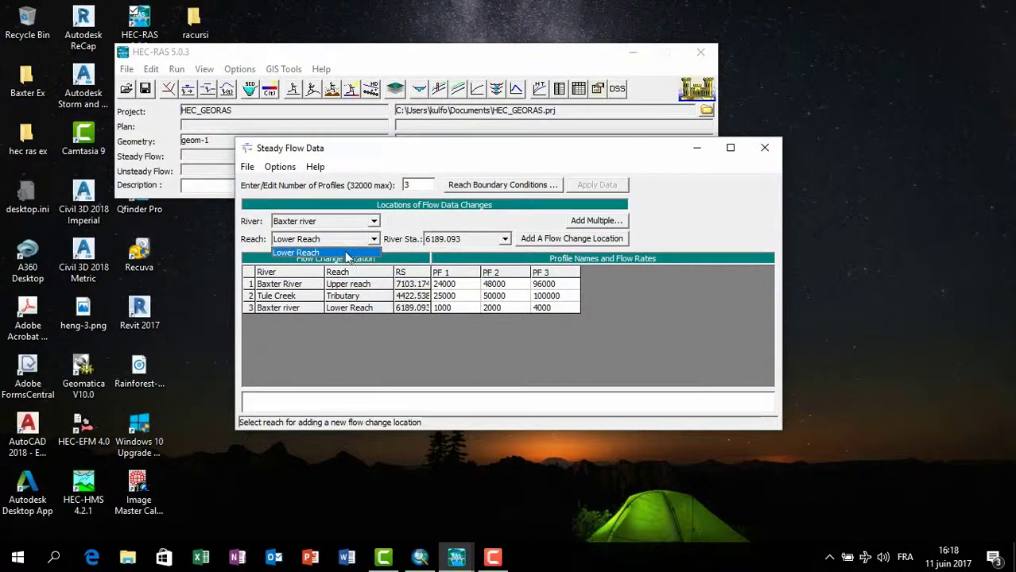
pyautogui.click(372, 221)
pyautogui.click(373, 221)
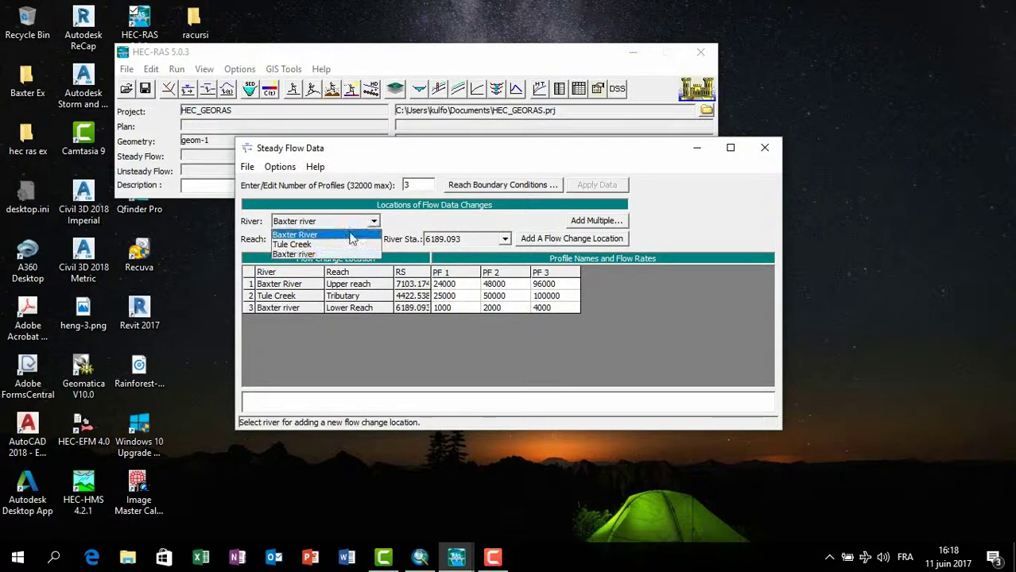
pyautogui.click(350, 230)
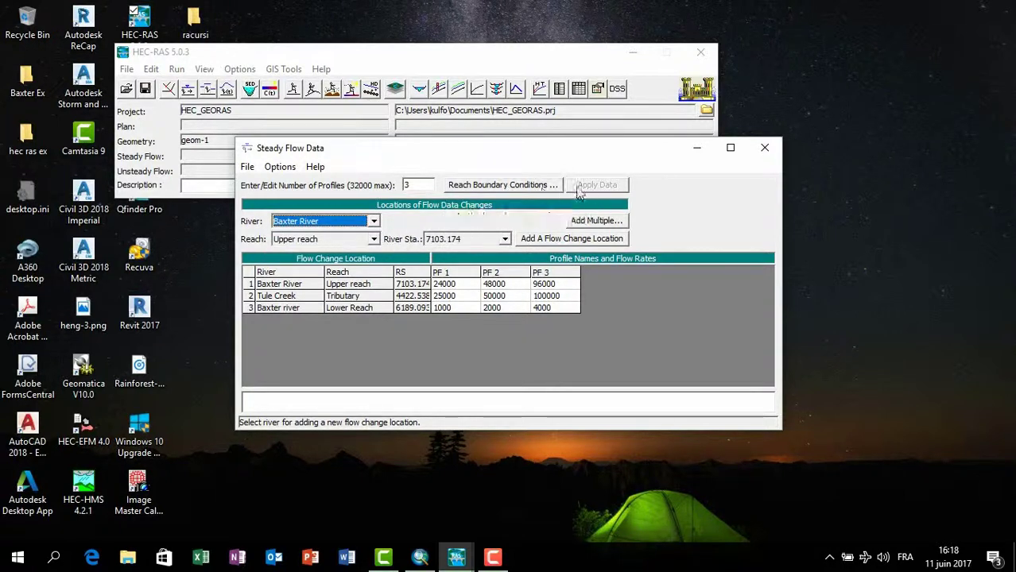
# - Set the downstream boundary condition of the Baxter river Lower Reach to normal depth with a slope of 0.001 for all profiles
pyautogui.click(499, 188)
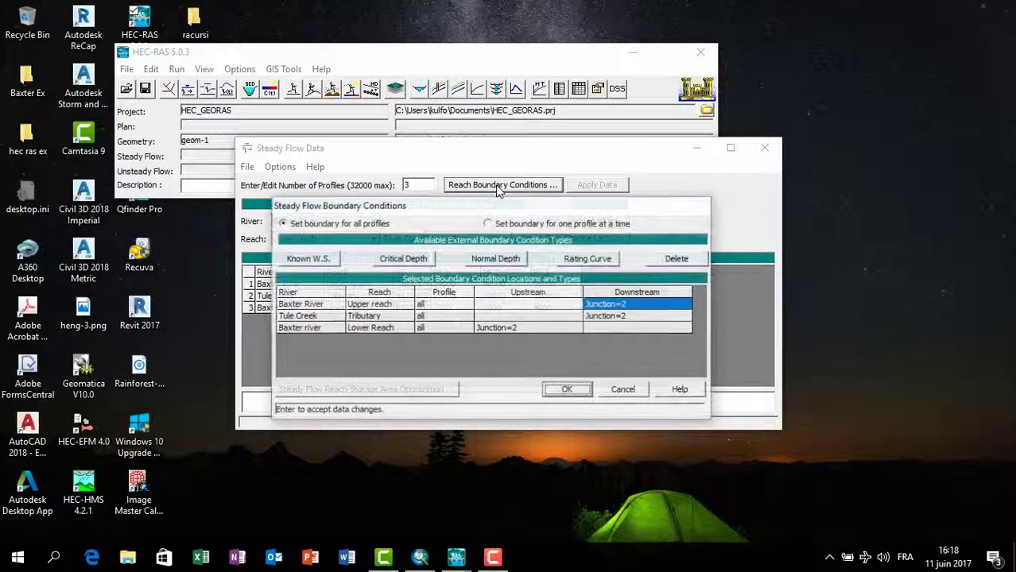
pyautogui.click(609, 328)
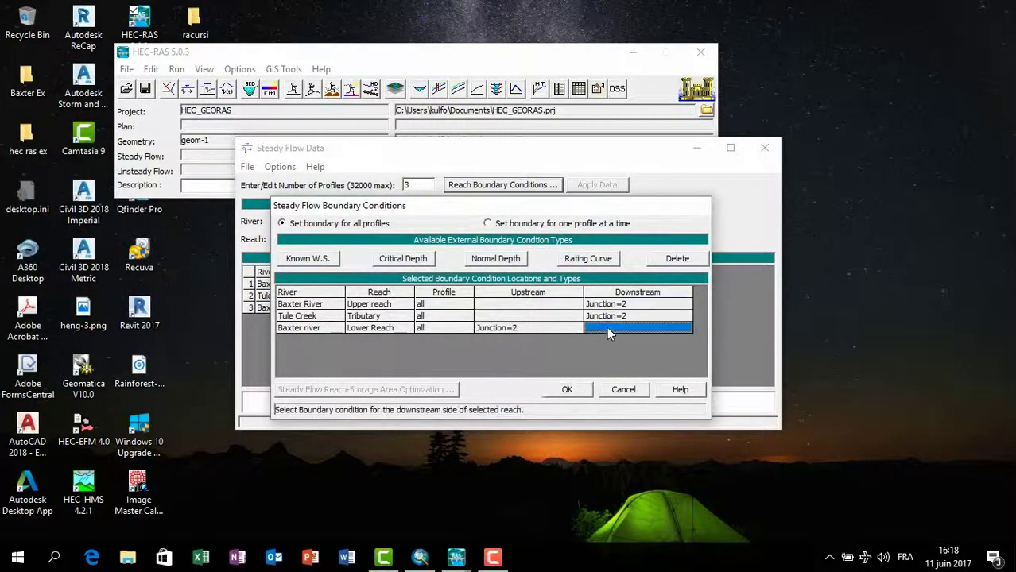
pyautogui.click(495, 259)
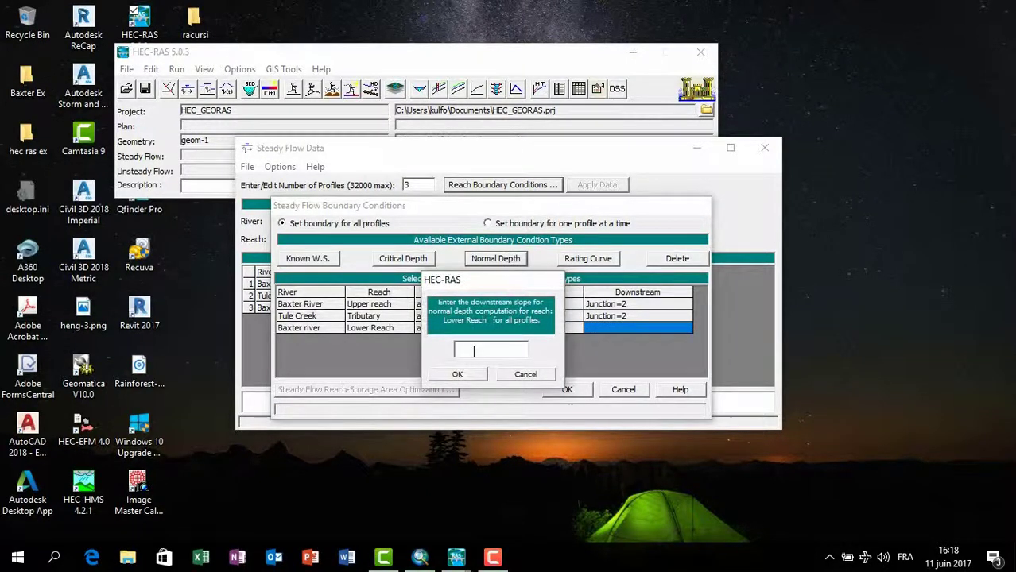
pyautogui.write('0.001')
pyautogui.click(460, 374)
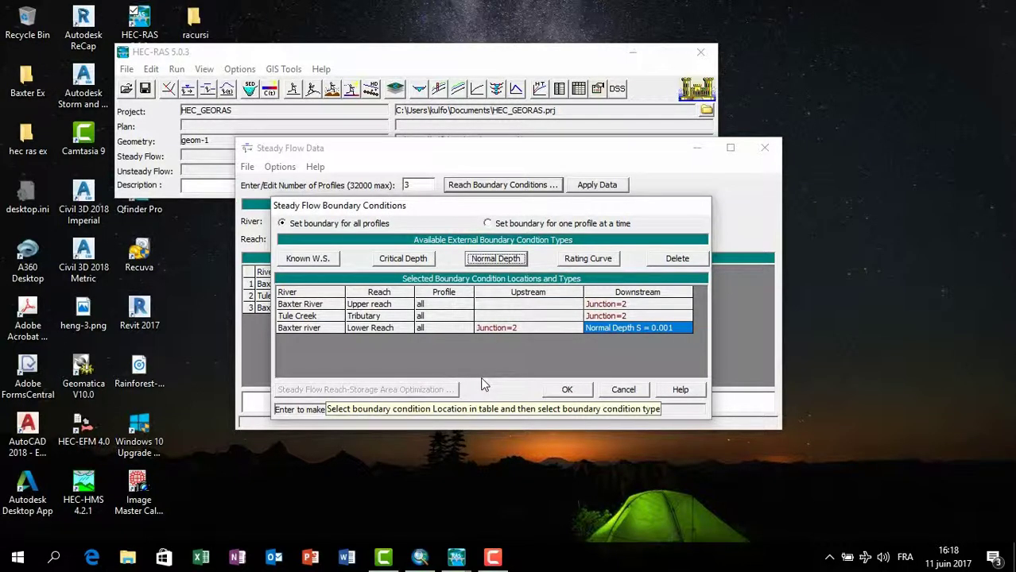
pyautogui.click(567, 389)
# - Start saving the flow data as a new file and give it the title Hec-FD-1
pyautogui.click(249, 166)
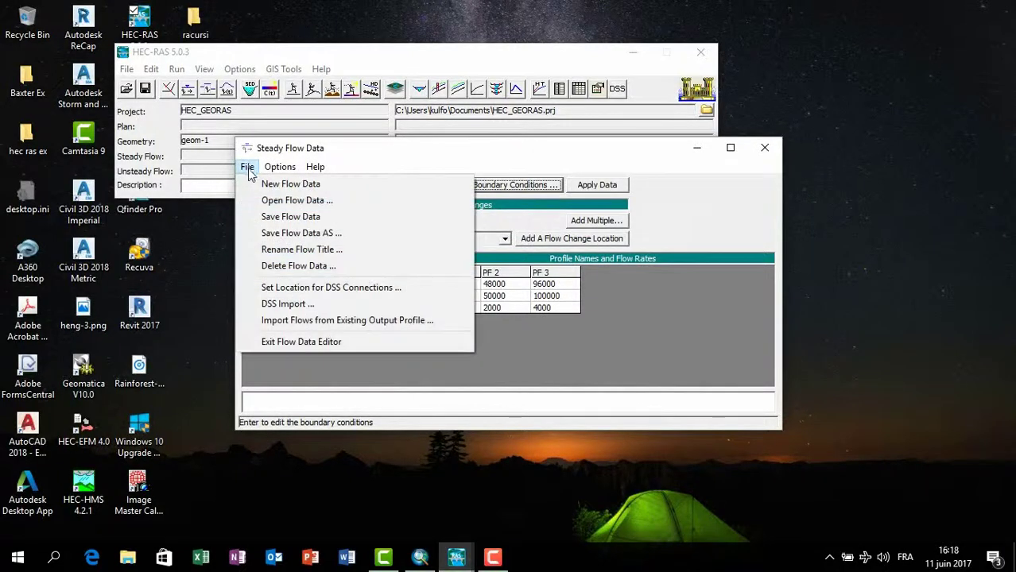
pyautogui.click(301, 229)
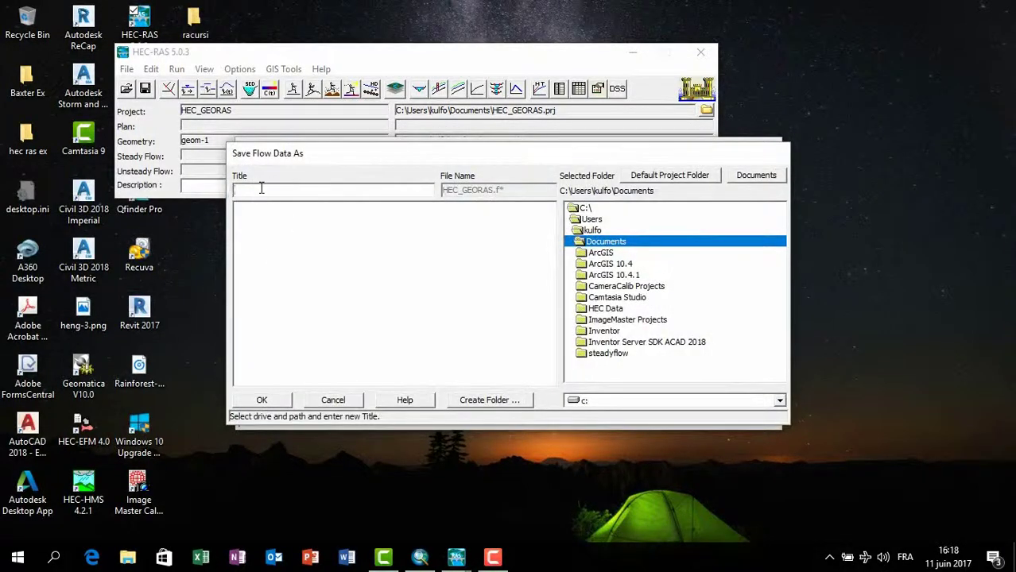
pyautogui.write('georasflowdata-1')
pyautogui.moveTo(299, 190); pyautogui.dragTo(263, 192)
pyautogui.press('BackSpace')
pyautogui.write('D-1')
pyautogui.click(258, 190)
pyautogui.press('BackSpace')
pyautogui.press('BackSpace')
pyautogui.press('BackSpace')
pyautogui.press('BackSpace')
pyautogui.press('BackSpace')
pyautogui.press('BackSpace')
pyautogui.write('Hec-')
# - Save the flow data in the Baxter Ex folder on the Desktop and close the steady flow data editor
pyautogui.doubleClick(593, 231)
pyautogui.doubleClick(612, 253)
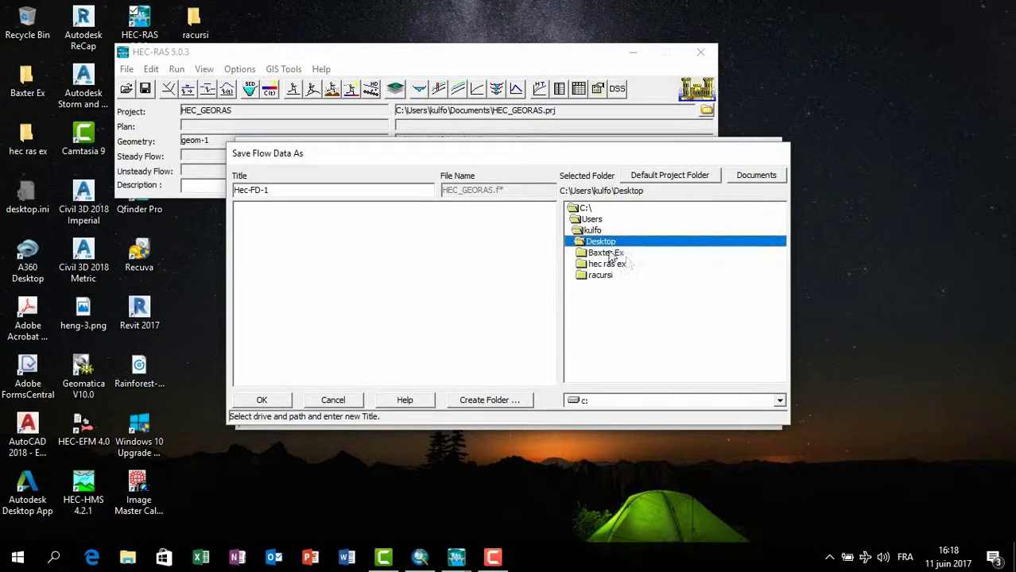
pyautogui.doubleClick(689, 253)
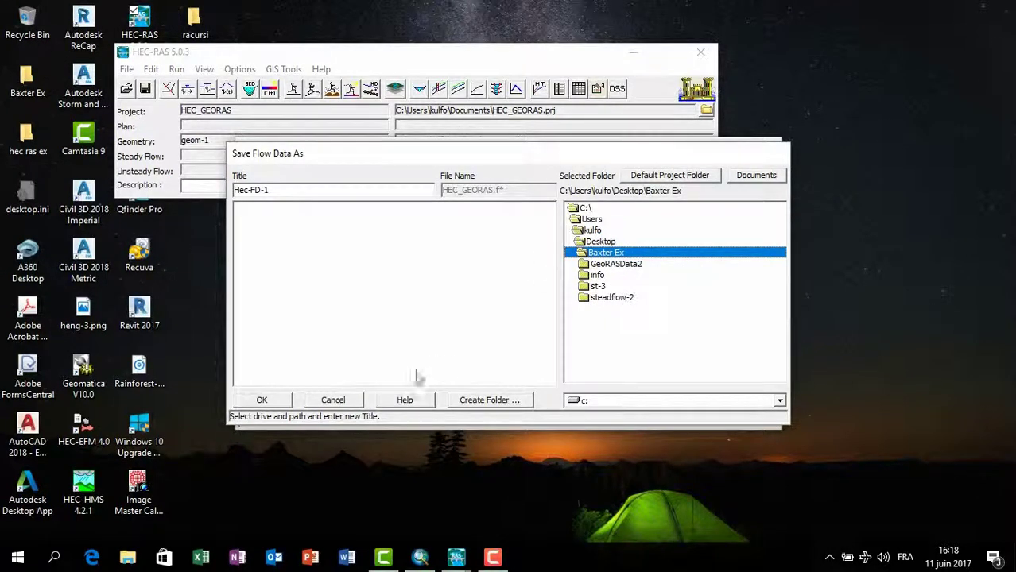
pyautogui.click(262, 402)
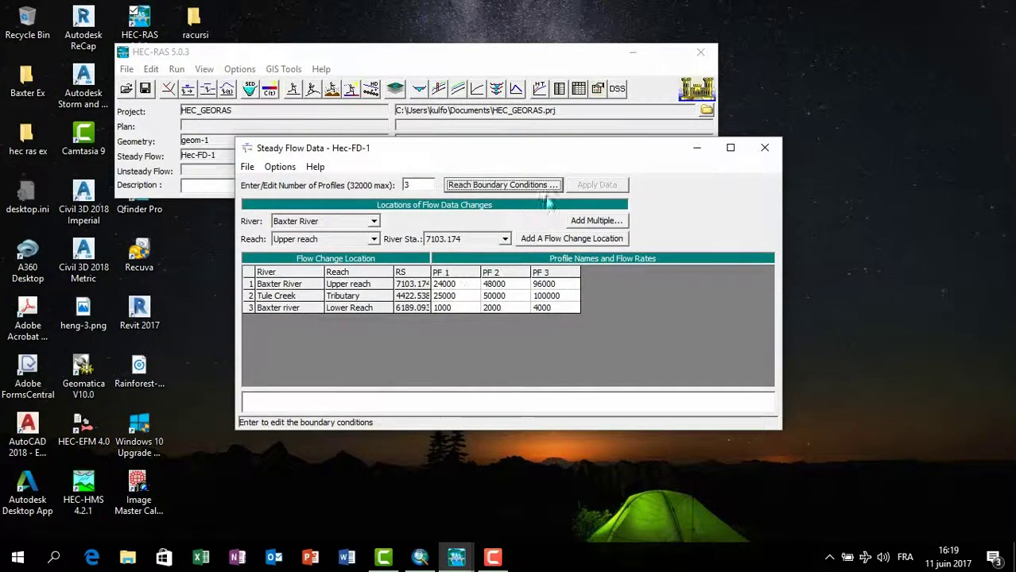
pyautogui.click(765, 149)
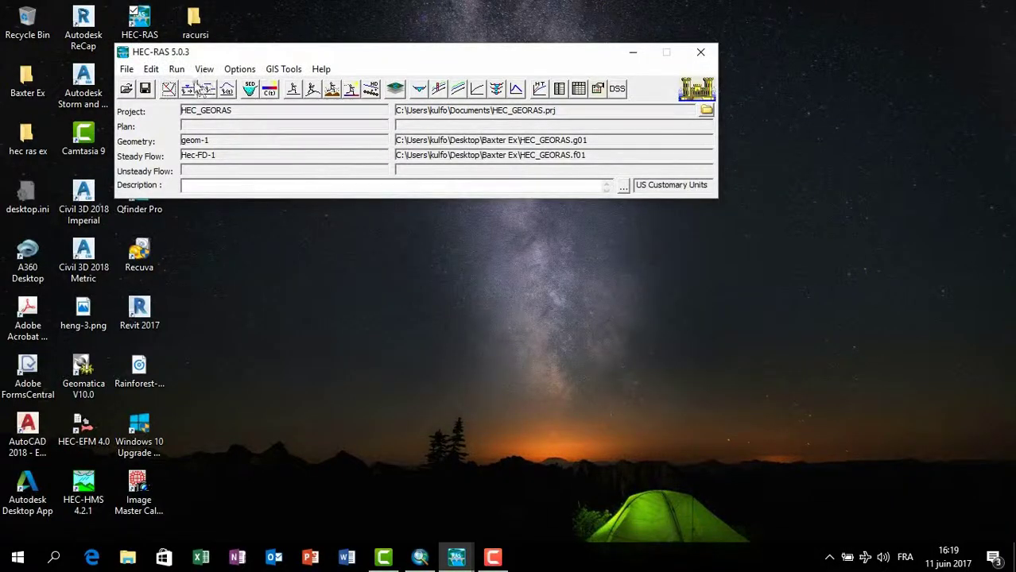
# - Compute the steady flow analysis with geometry geom-1 and flow file Hec-FD-1, and close the results and analysis windows
pyautogui.click(177, 69)
pyautogui.click(201, 91)
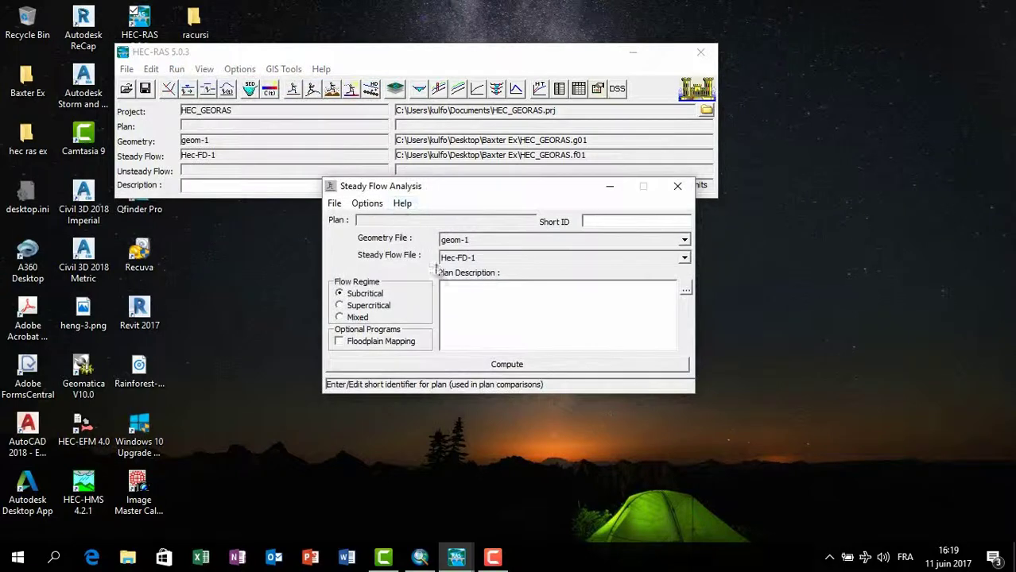
pyautogui.click(507, 367)
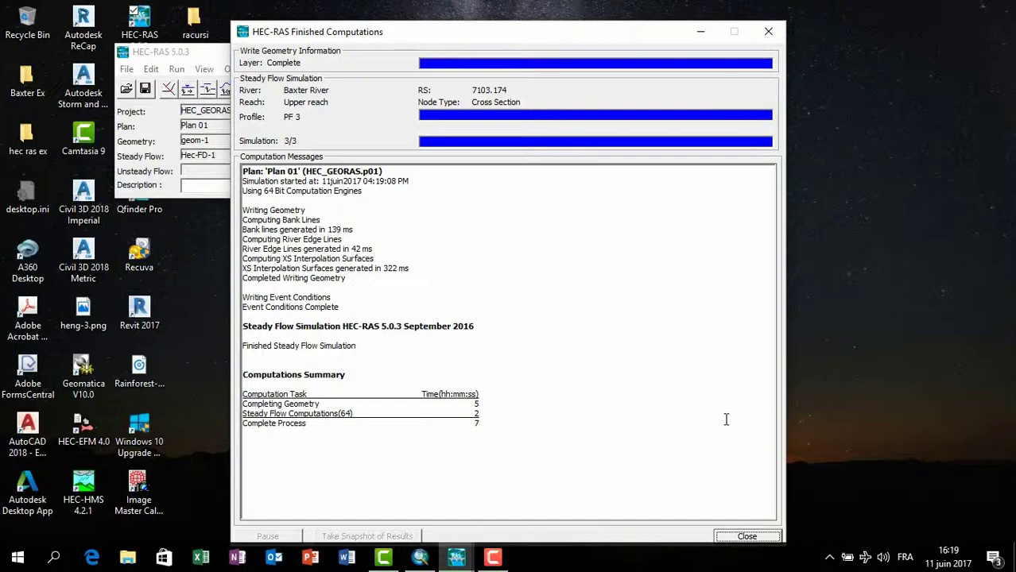
pyautogui.click(747, 536)
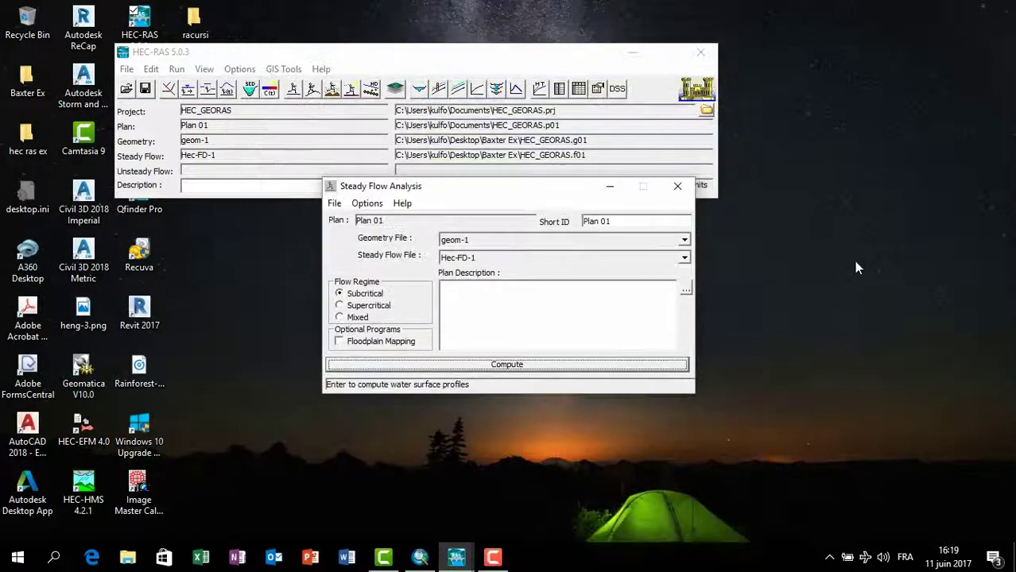
pyautogui.click(677, 186)
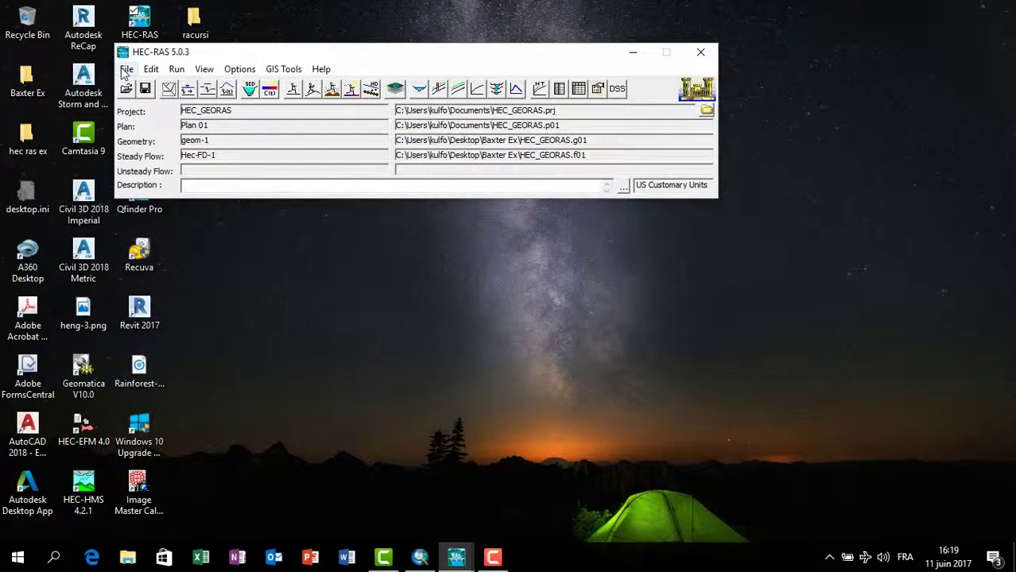
# - Open the GIS data export and set PF 3 as the only water surface profile to export
pyautogui.click(126, 69)
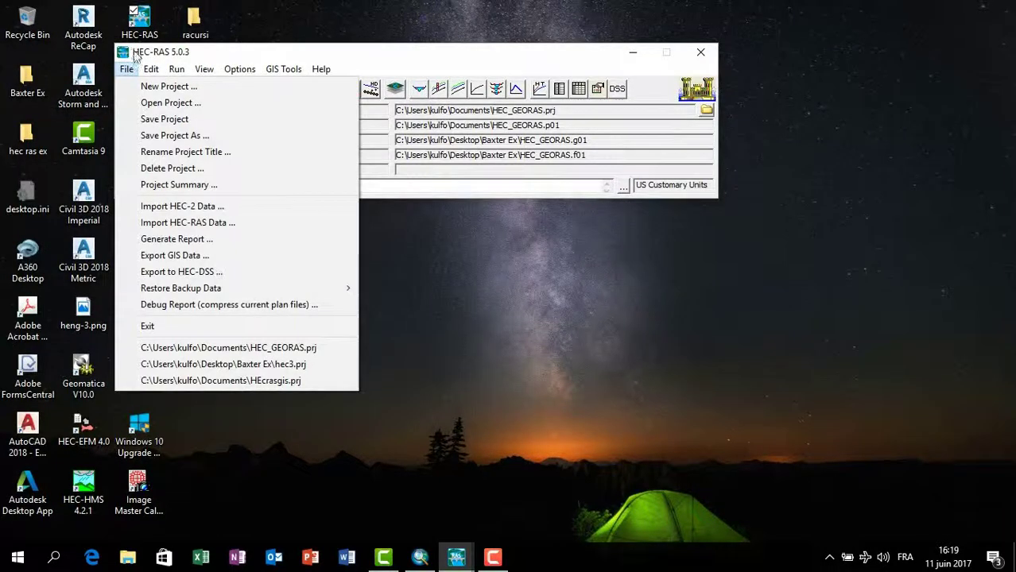
pyautogui.click(173, 257)
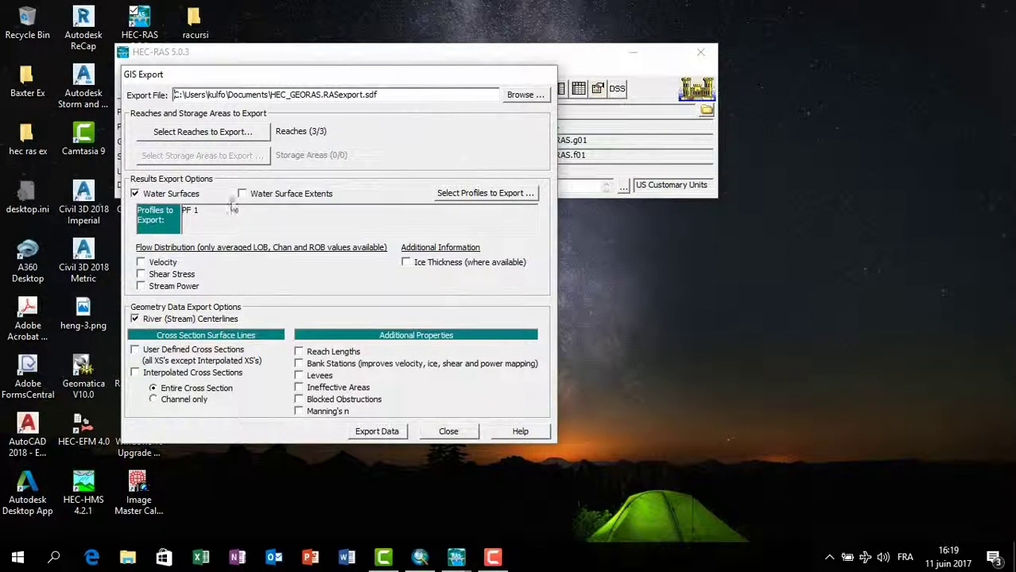
pyautogui.click(462, 195)
pyautogui.click(409, 259)
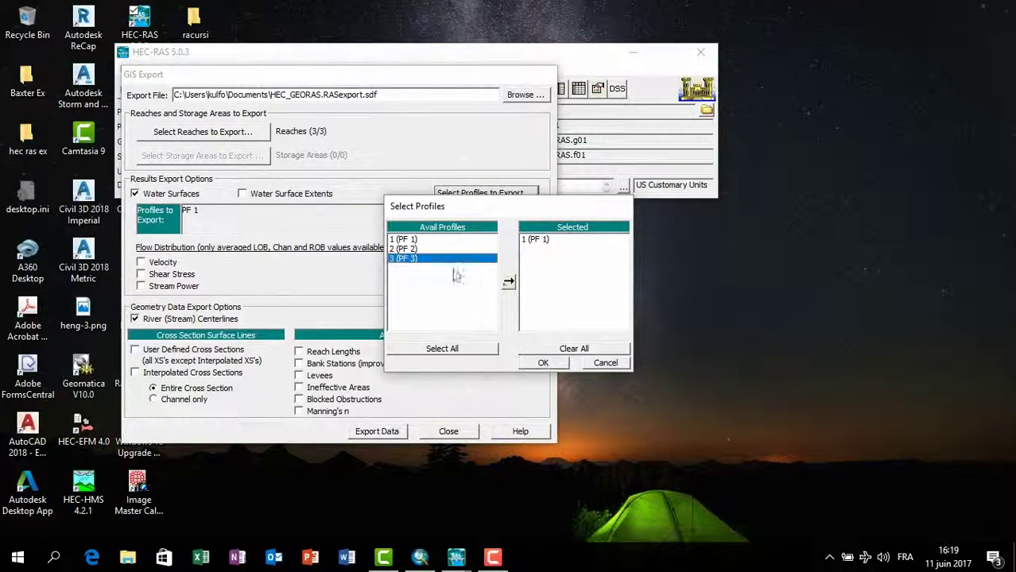
pyautogui.click(508, 282)
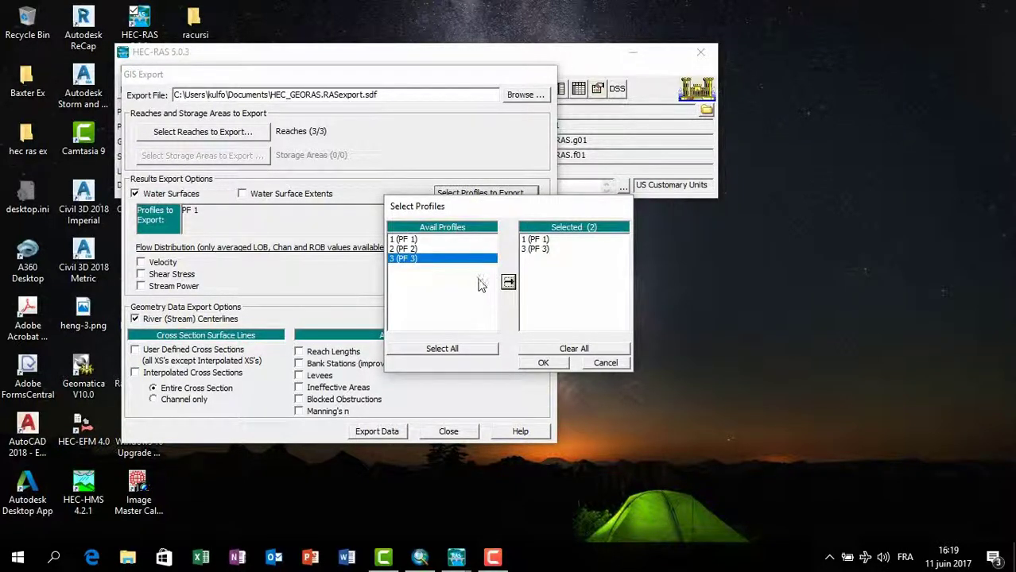
pyautogui.click(556, 240)
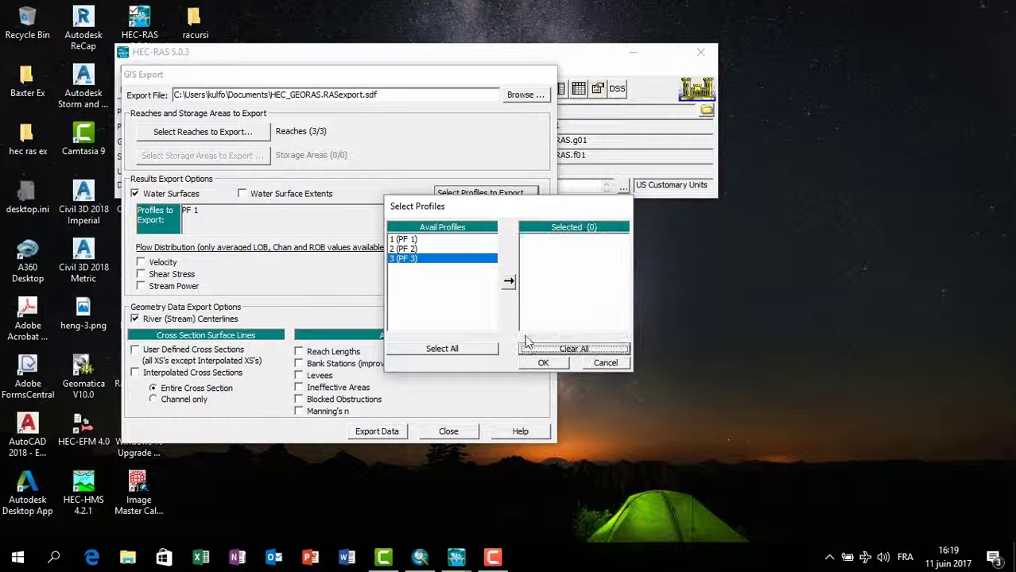
pyautogui.click(508, 282)
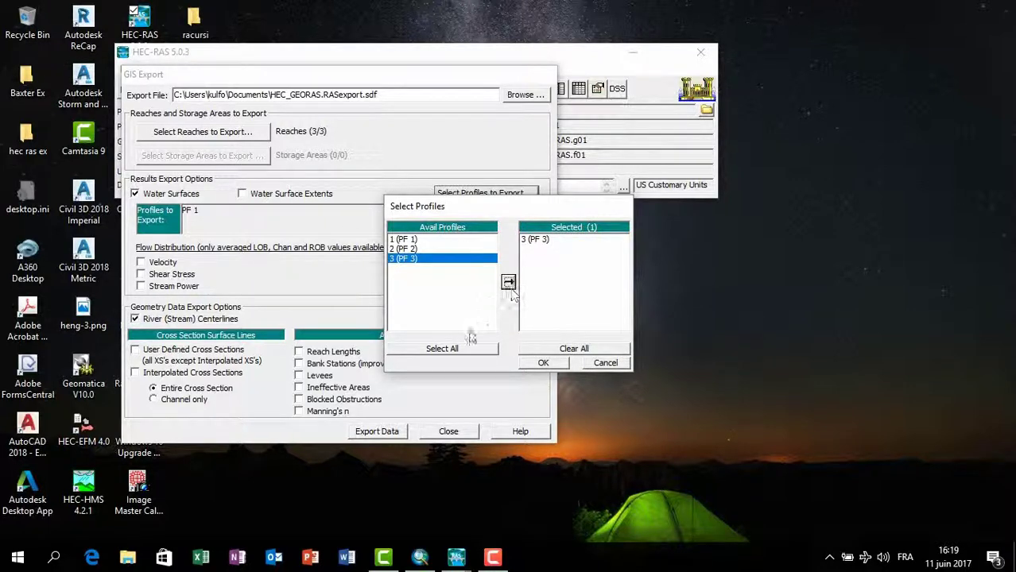
pyautogui.click(543, 363)
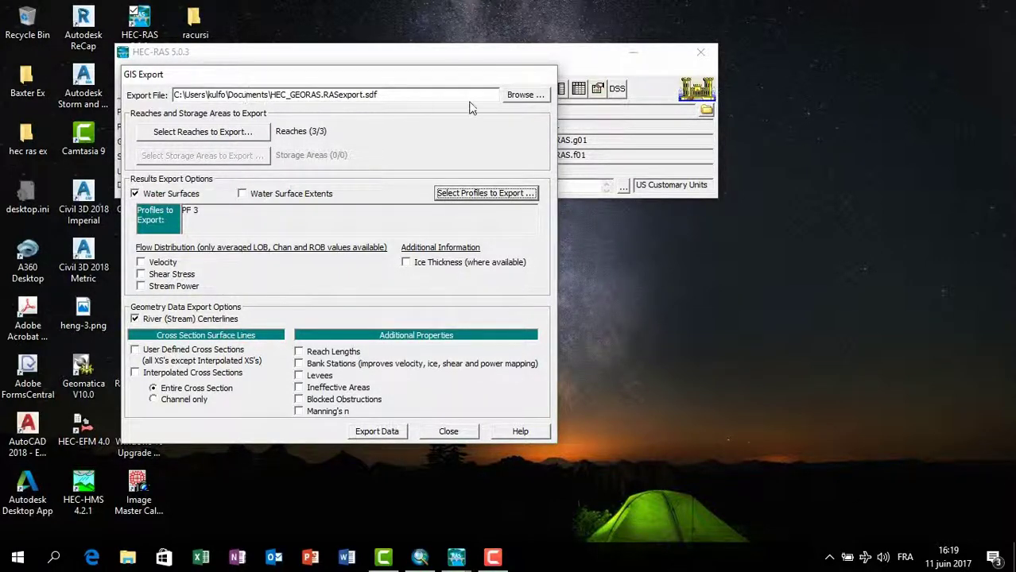
# - Set the GIS export file to geo-1 in the Desktop's Baxter Ex folder and export the data
pyautogui.click(521, 96)
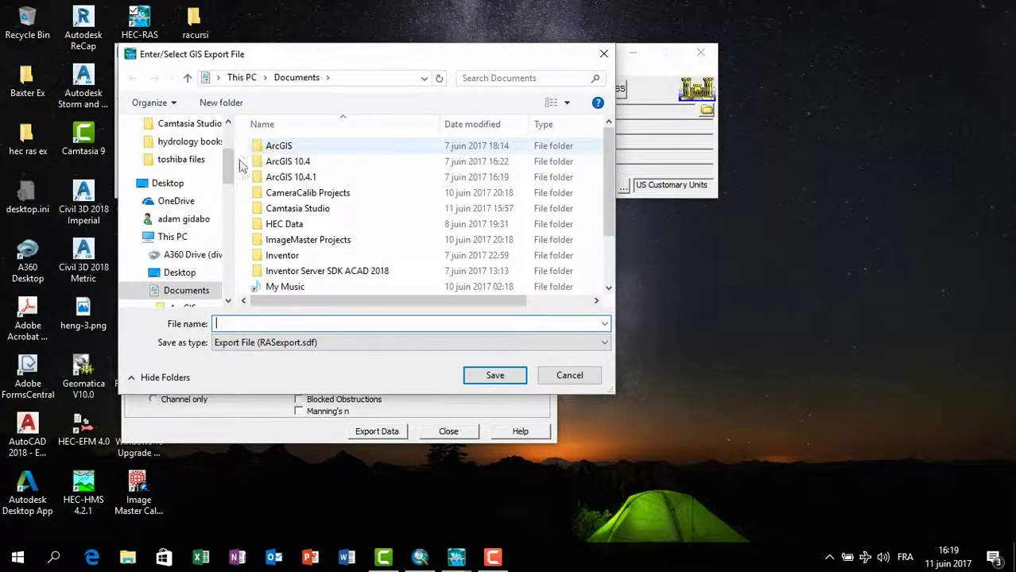
pyautogui.scroll(2, 191, 215)
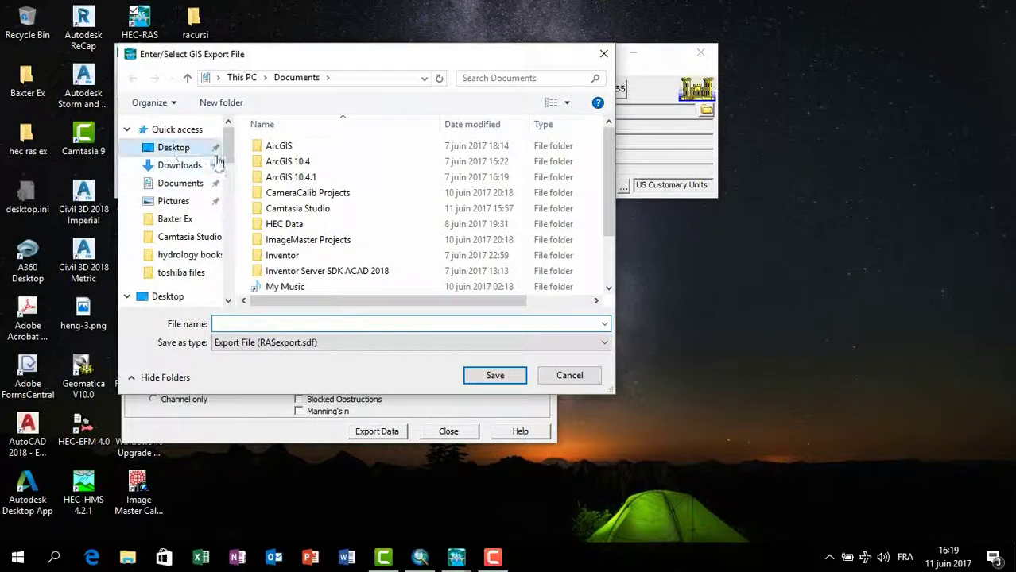
pyautogui.click(179, 147)
pyautogui.click(290, 150)
pyautogui.doubleClick(290, 149)
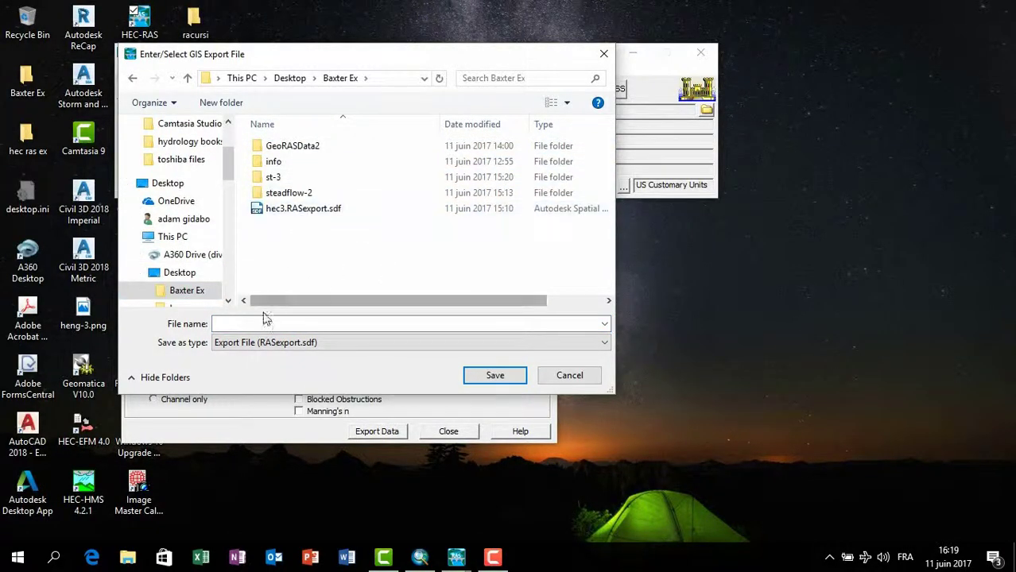
pyautogui.click(301, 209)
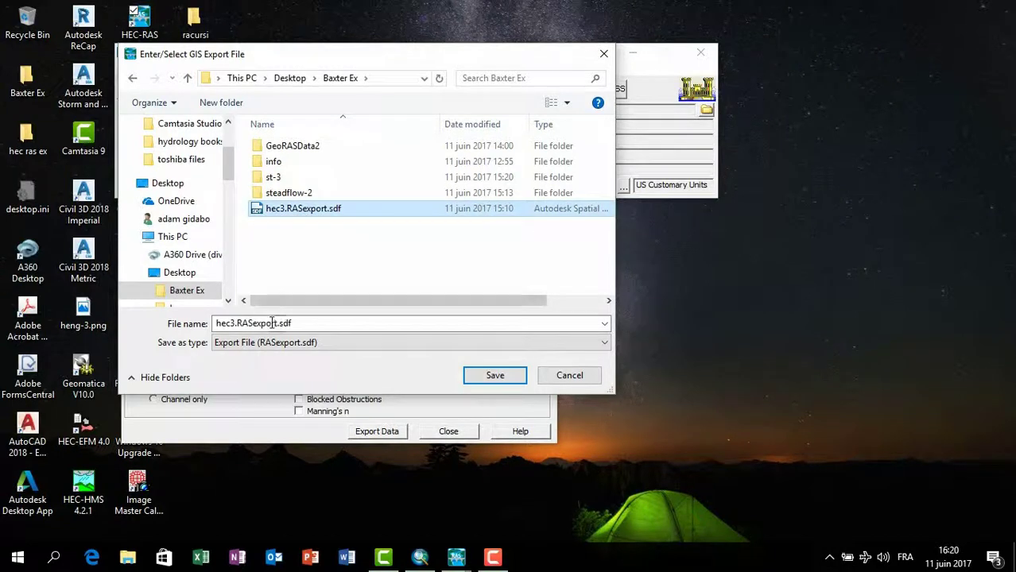
pyautogui.doubleClick(213, 323)
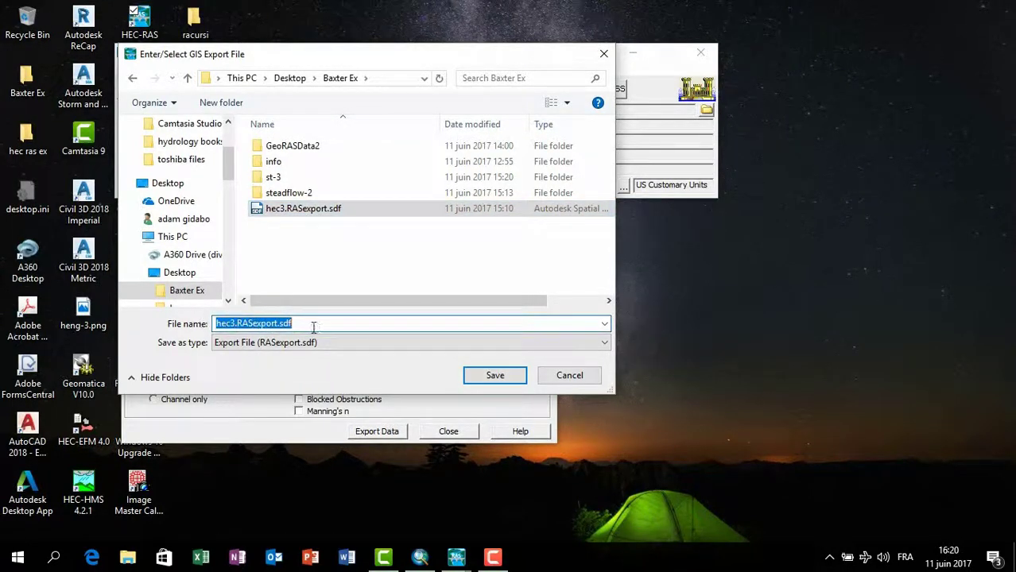
pyautogui.write('geo-1')
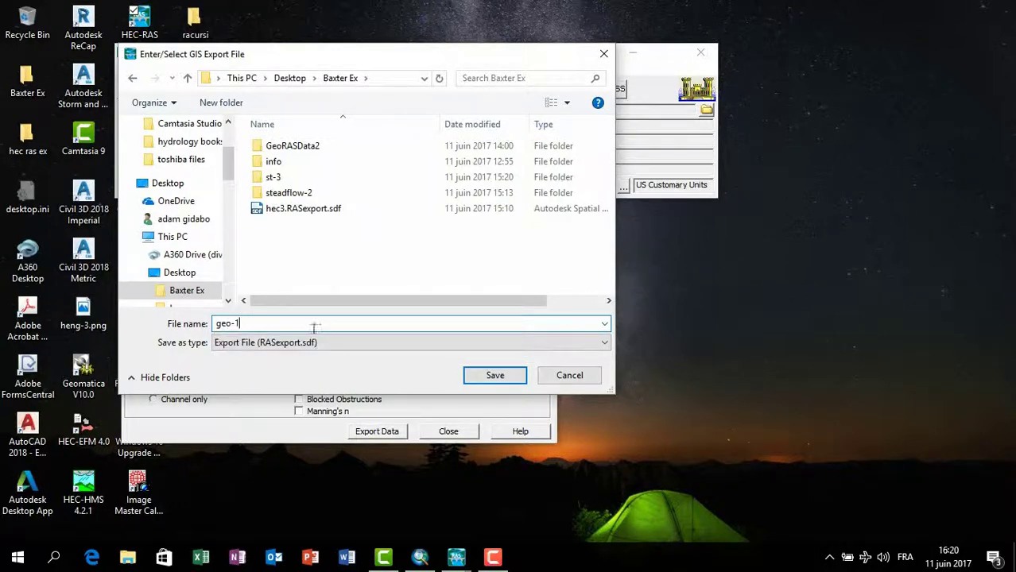
pyautogui.click(493, 376)
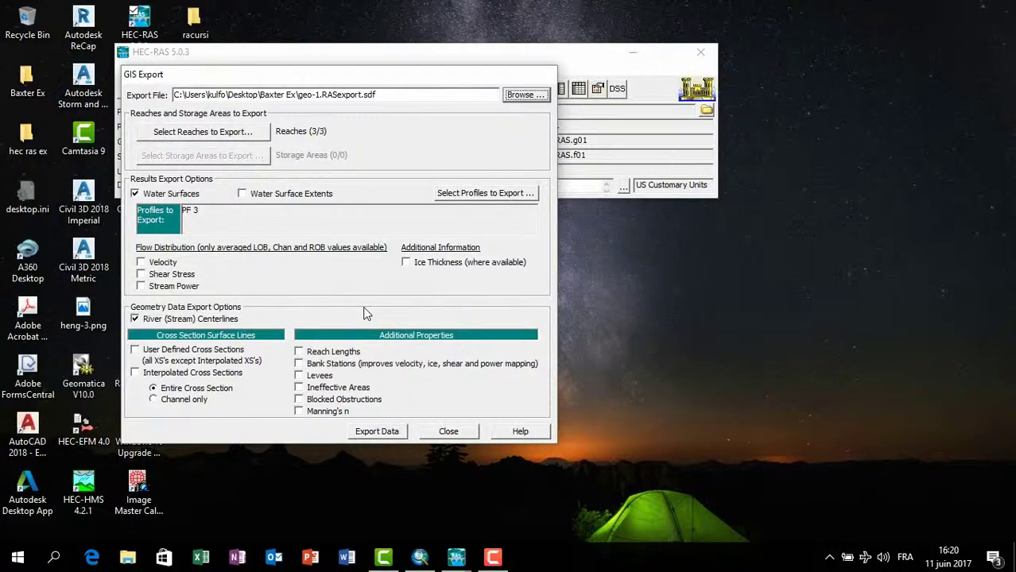
pyautogui.click(377, 431)
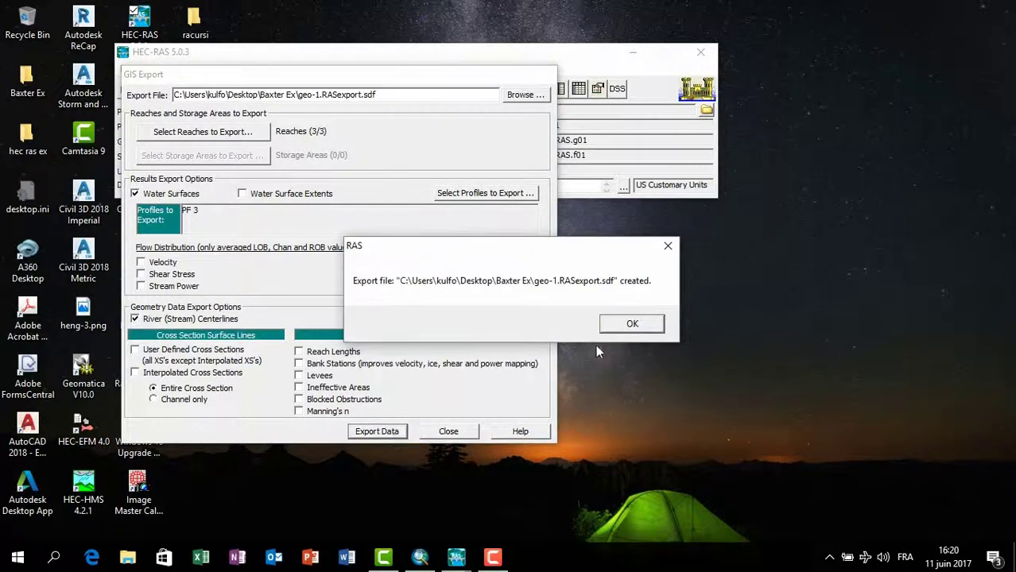
pyautogui.click(637, 325)
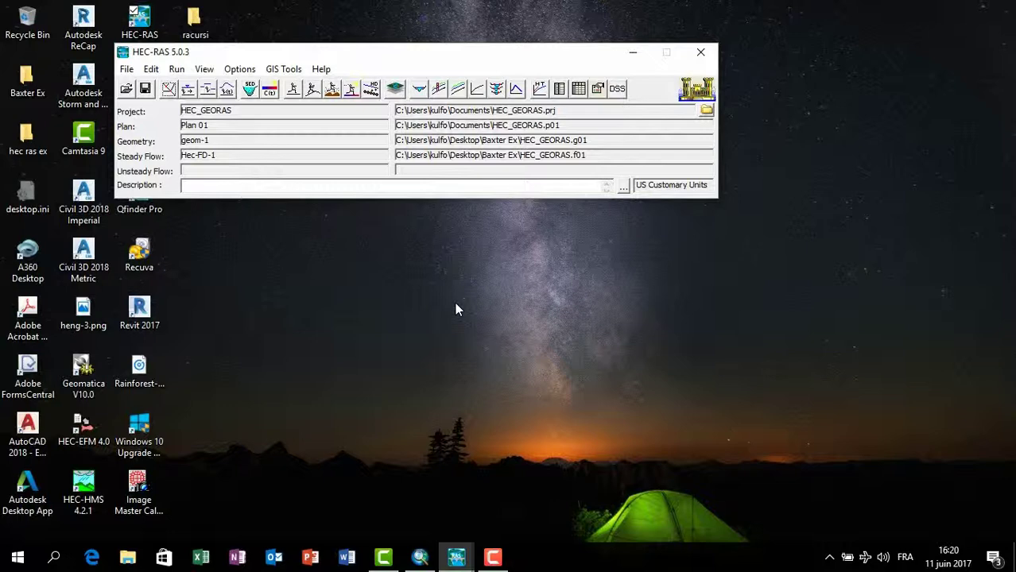
# - Switch to ArcMap, close the Bridges table and convert geo-1.RASexport.sdf from the Baxter Ex folder to XML
pyautogui.click(420, 557)
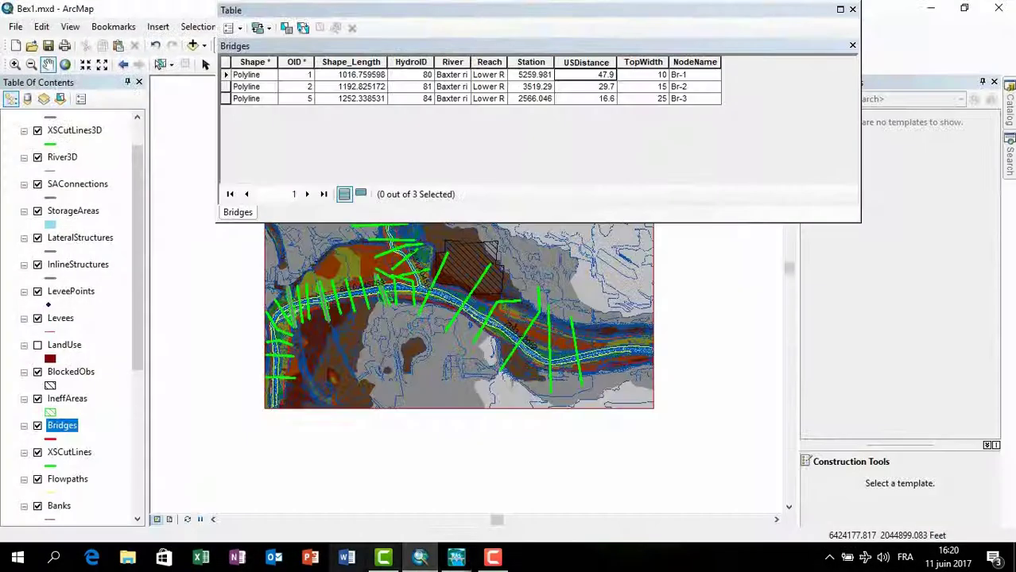
pyautogui.click(852, 8)
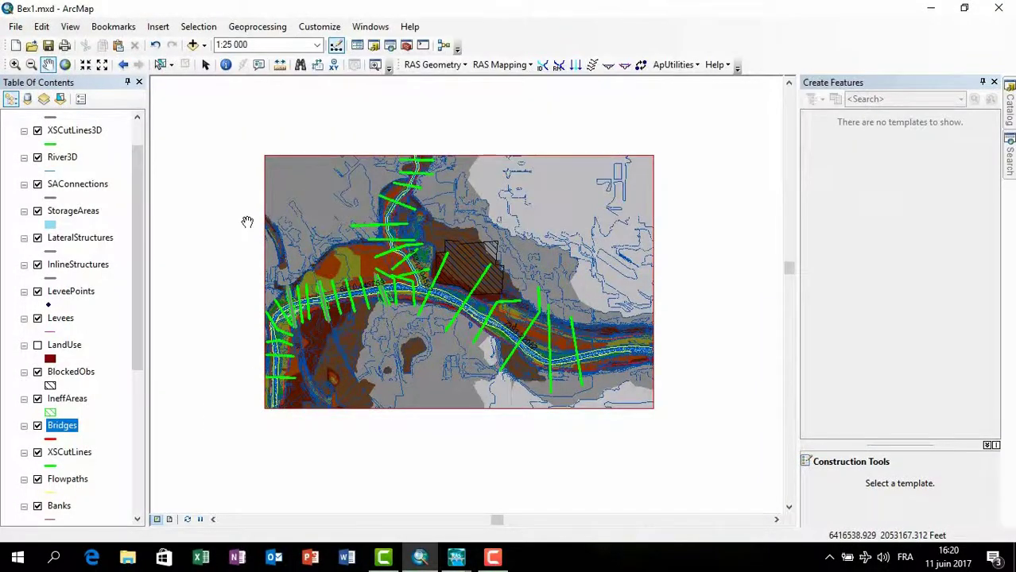
pyautogui.click(641, 67)
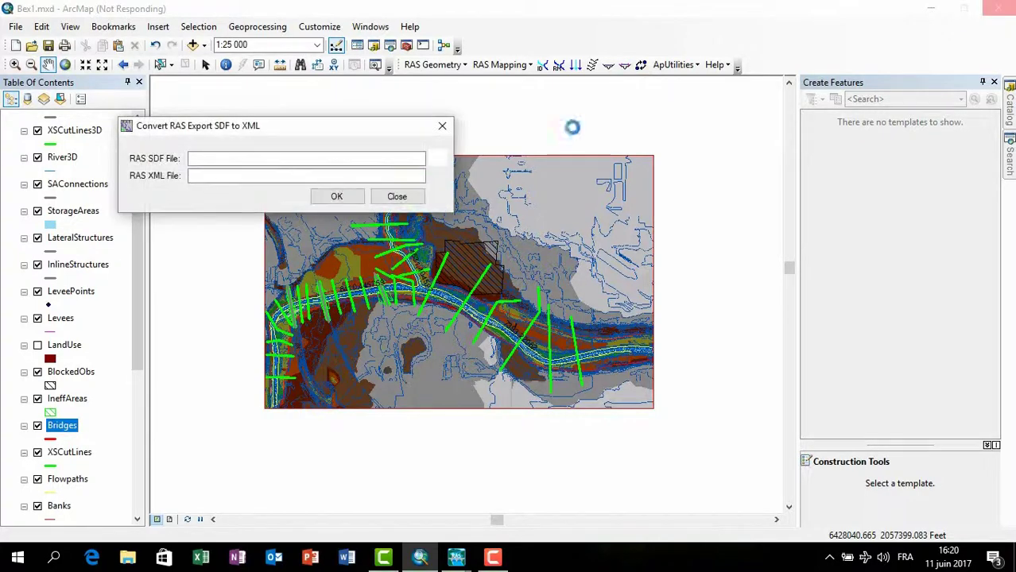
pyautogui.click(439, 159)
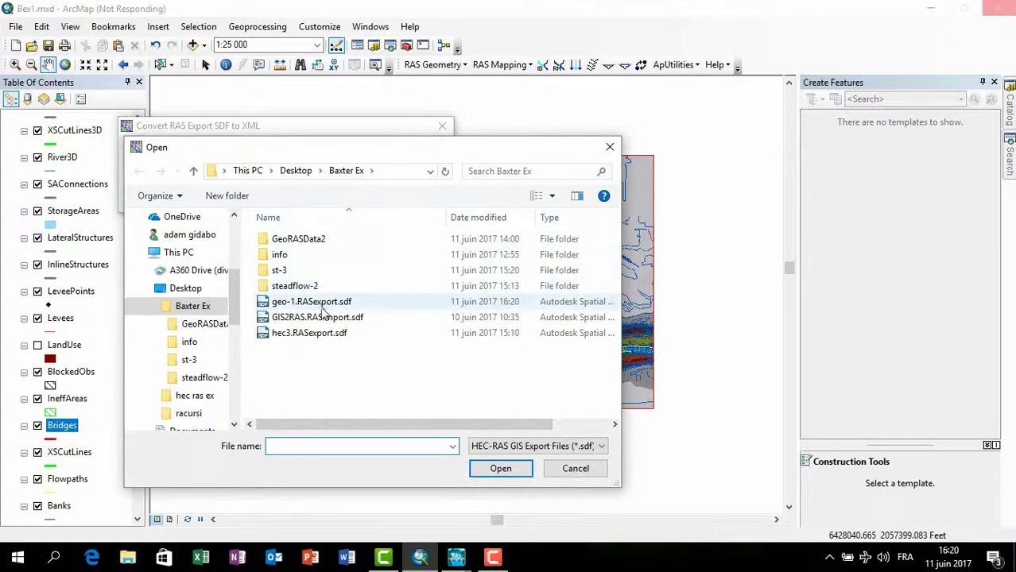
pyautogui.click(325, 305)
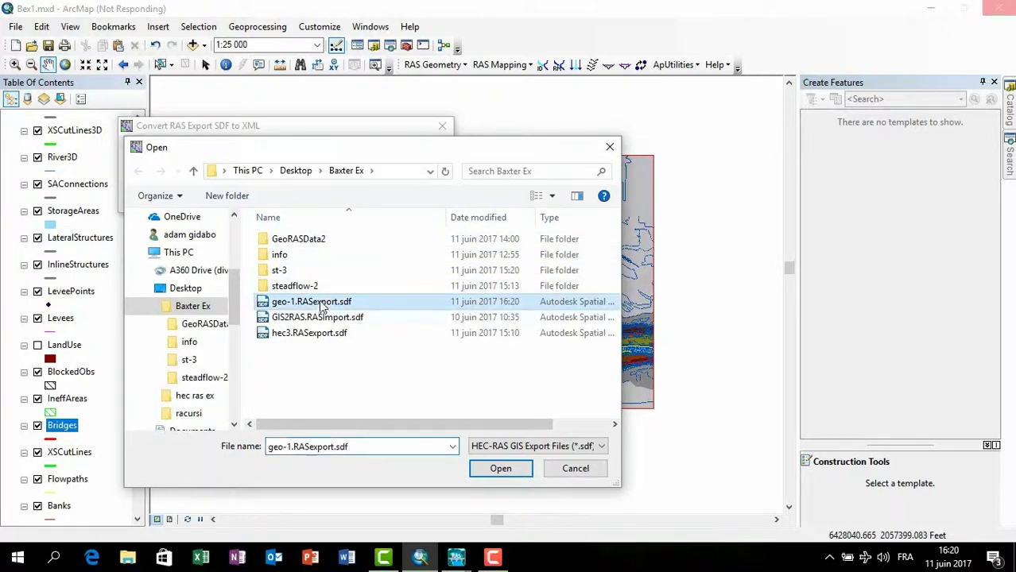
pyautogui.click(500, 469)
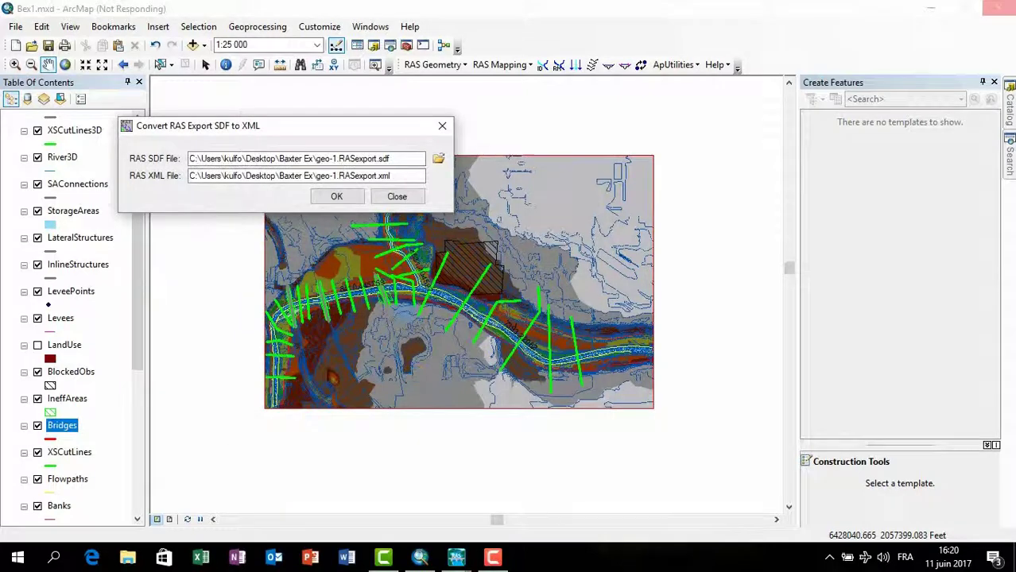
pyautogui.click(341, 198)
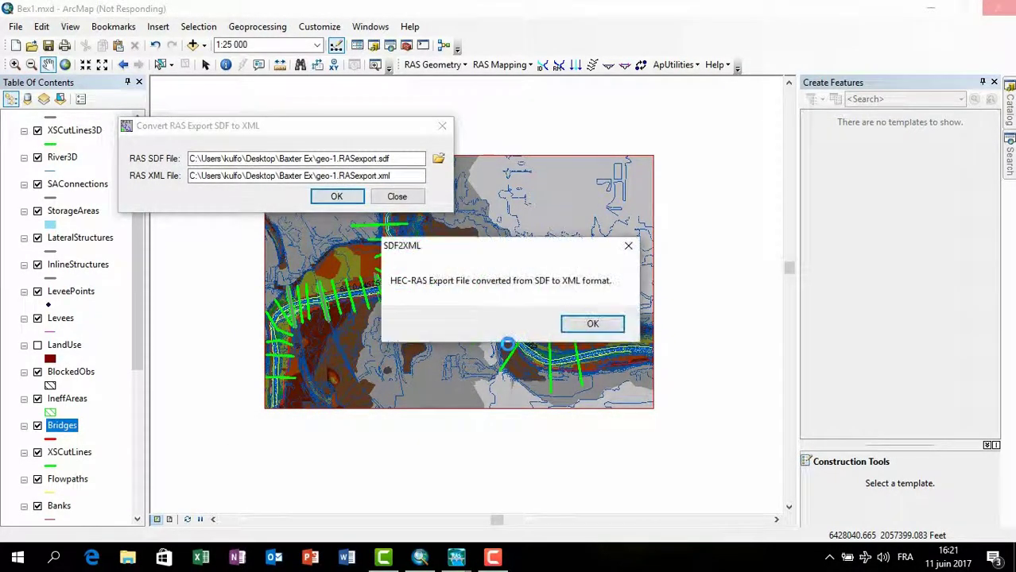
pyautogui.click(593, 324)
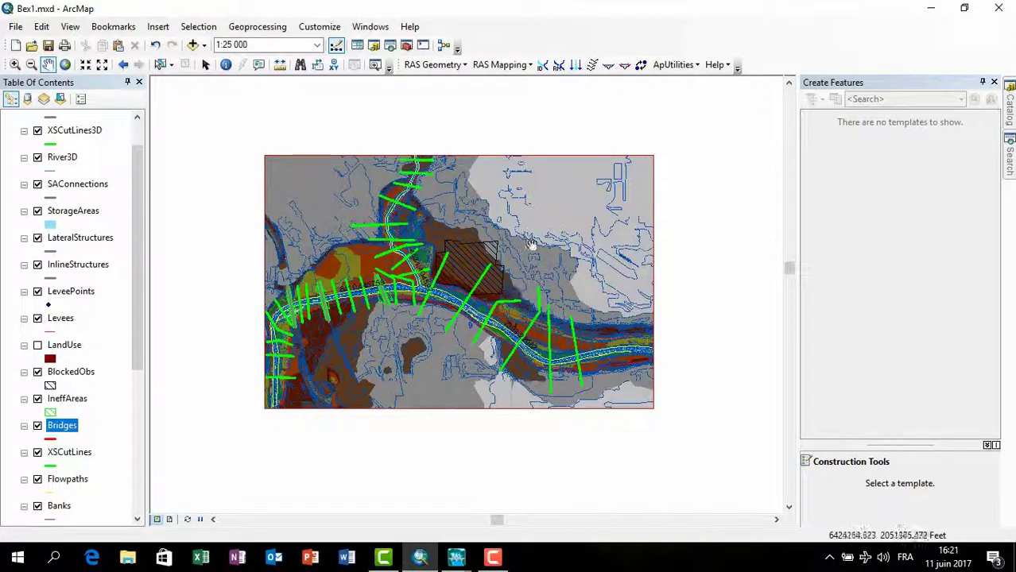
# - Open the RAS Mapping layer setup and name the new analysis Steadystateflow-1
pyautogui.click(501, 65)
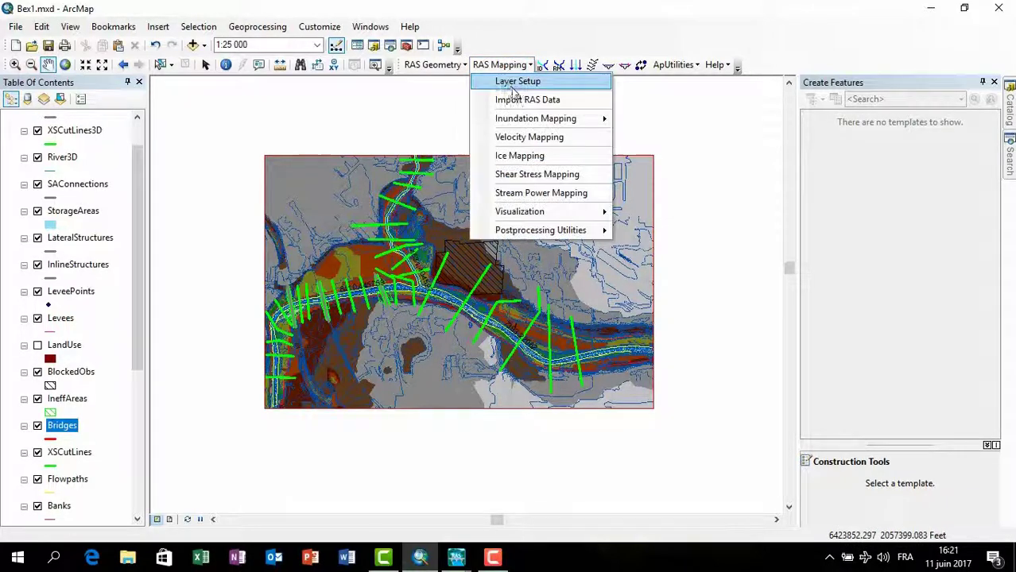
pyautogui.click(517, 83)
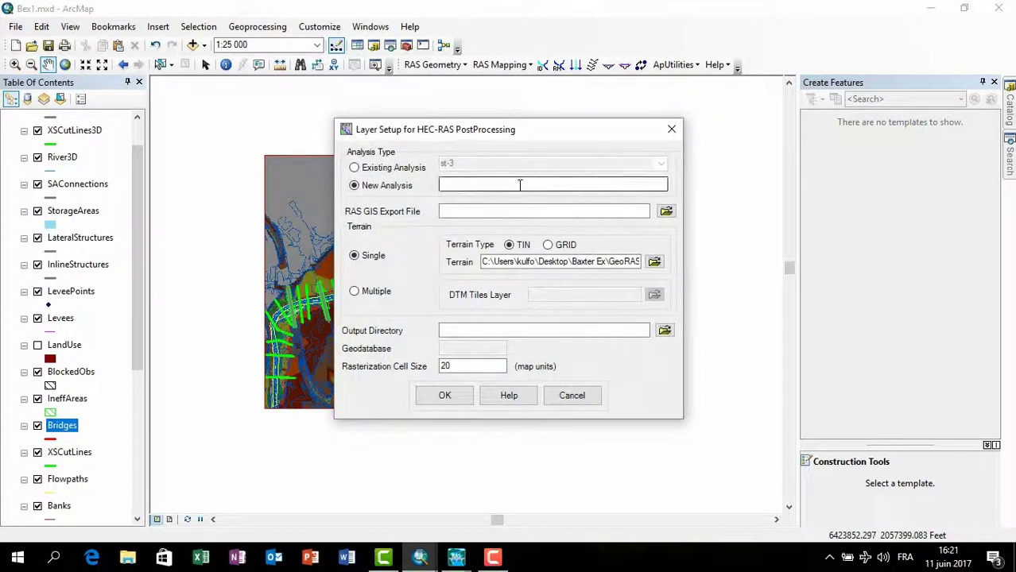
pyautogui.click(459, 186)
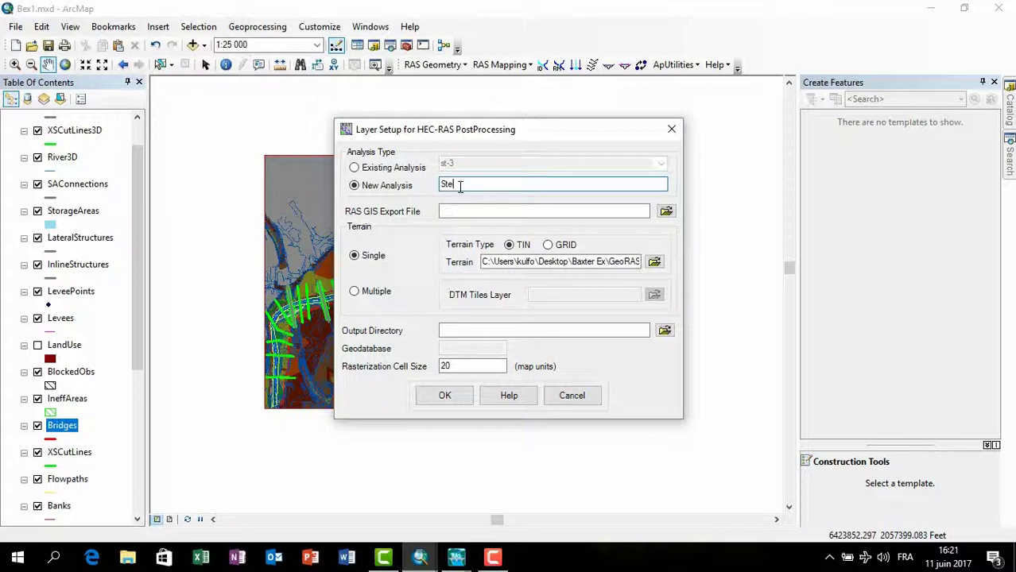
pyautogui.write('Steadystateflow-1')
pyautogui.click(480, 211)
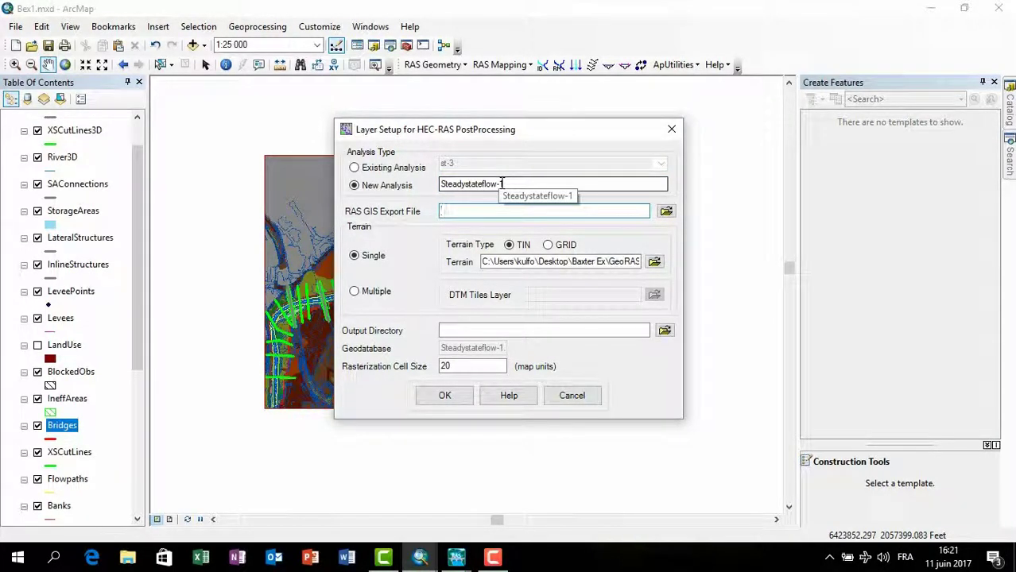
# - Shorten the name of the new analysis to ST-A
pyautogui.moveTo(497, 184); pyautogui.dragTo(513, 182)
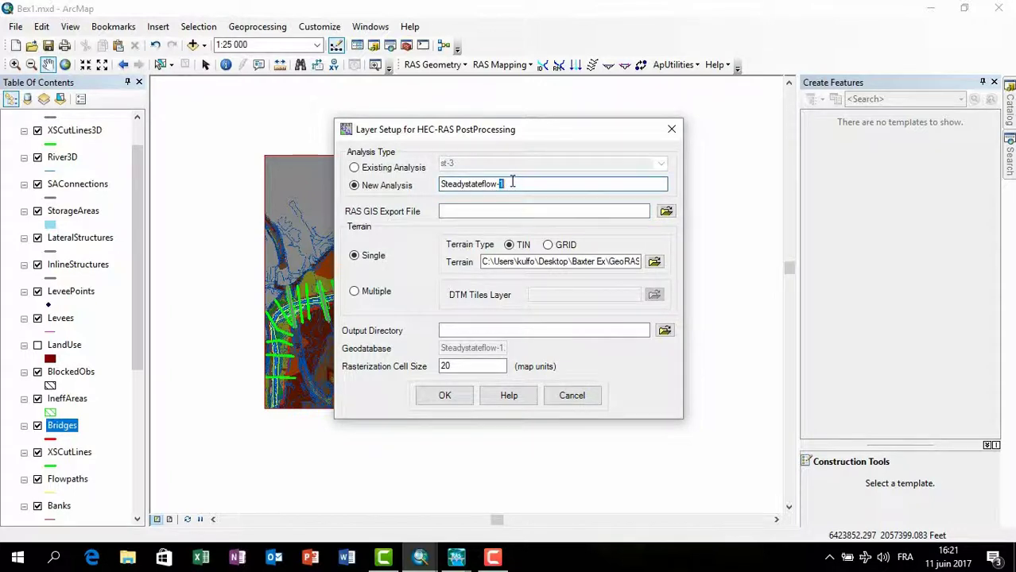
pyautogui.write('A')
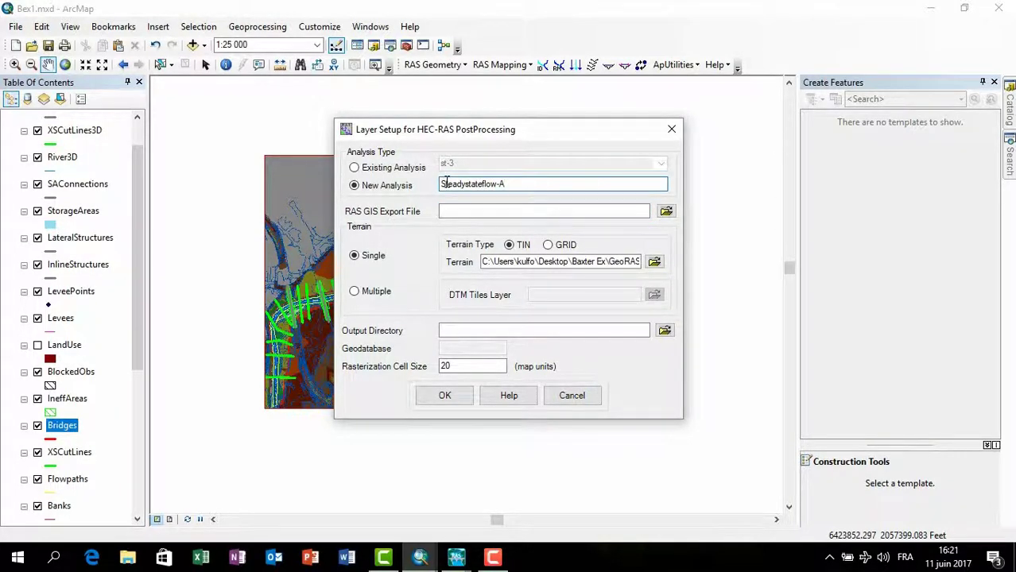
pyautogui.press('Delete')
pyautogui.press('Delete')
pyautogui.press('Delete')
pyautogui.press('Delete')
pyautogui.press('Delete')
pyautogui.press('Delete')
pyautogui.press('Delete')
pyautogui.press('Delete')
pyautogui.press('Delete')
pyautogui.press('Delete')
pyautogui.press('Delete')
pyautogui.press('Delete')
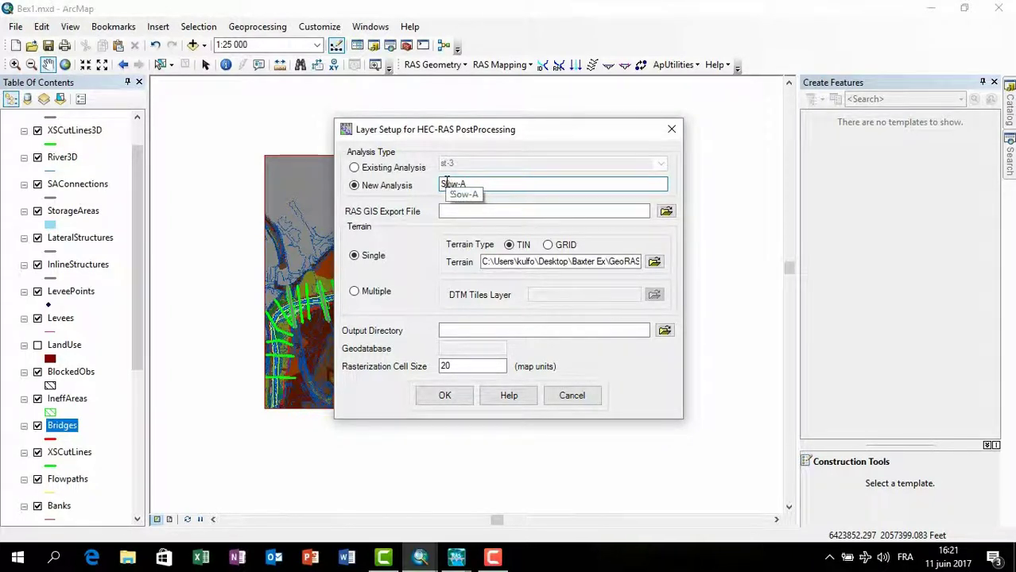
pyautogui.press('Delete')
pyautogui.press('Delete')
pyautogui.write('T')
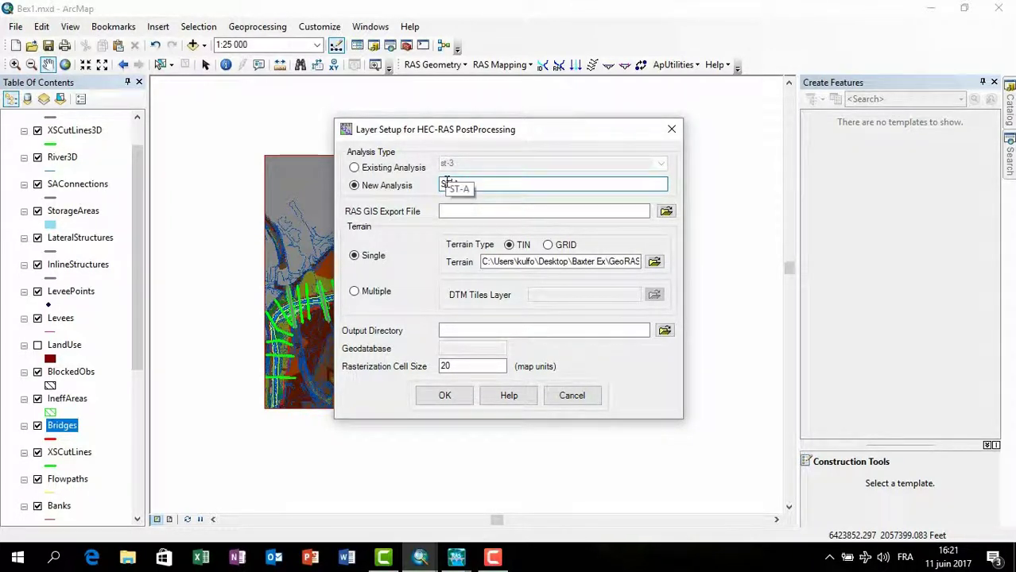
# - Choose geo-1.RASexport.xml from the Baxter Ex folder as the RAS GIS export file
pyautogui.click(455, 210)
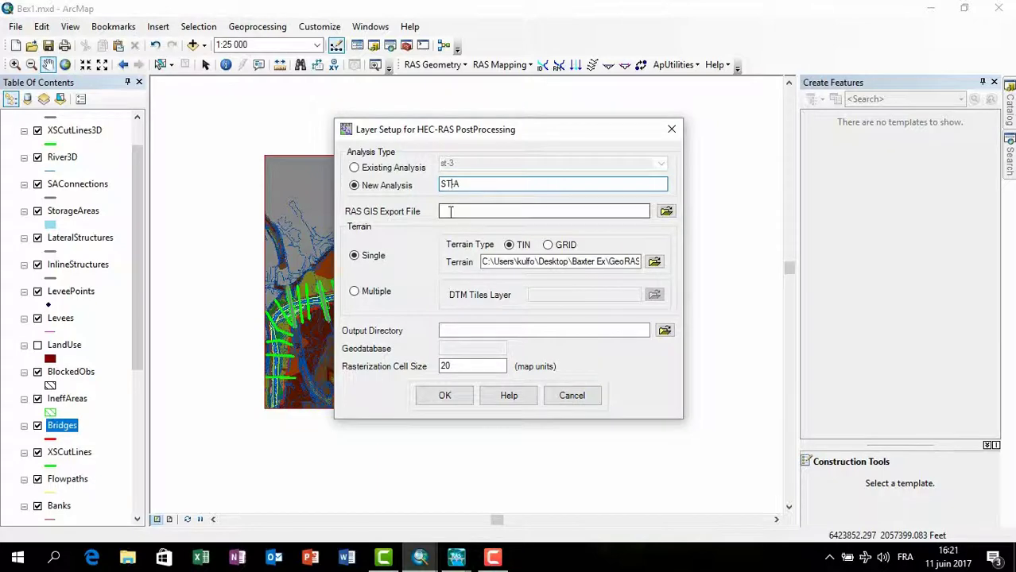
pyautogui.click(667, 210)
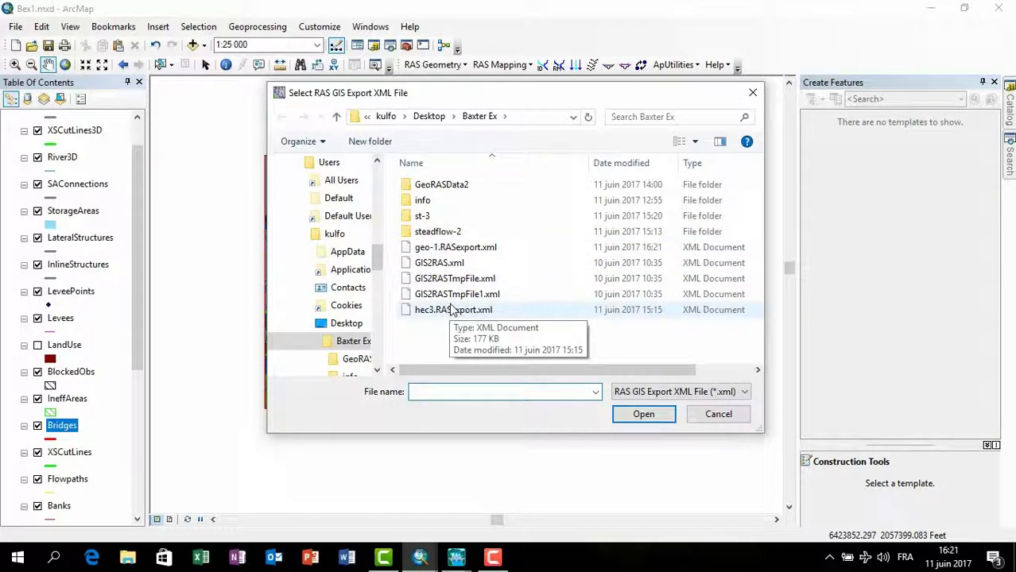
pyautogui.click(453, 247)
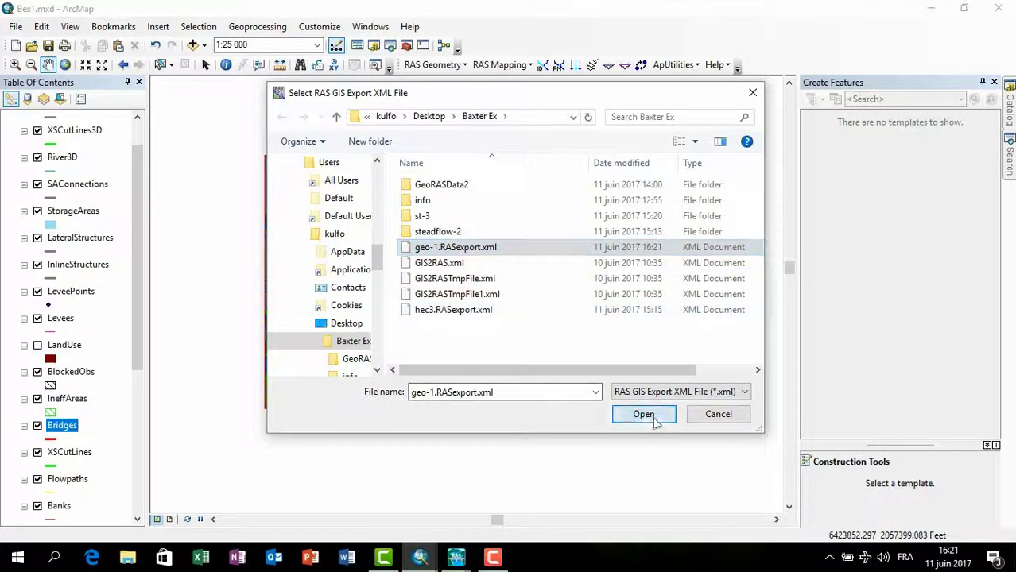
pyautogui.click(652, 418)
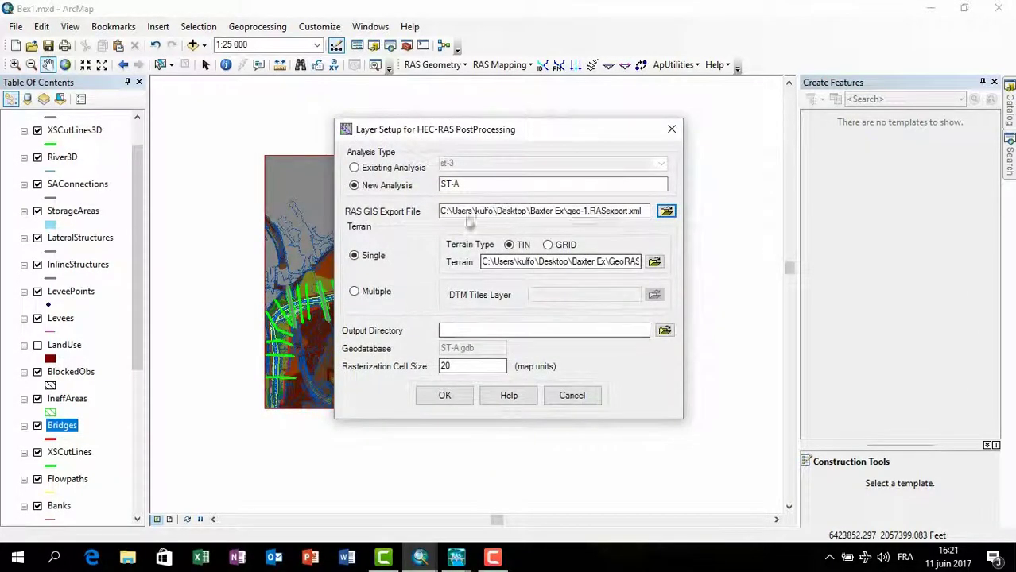
# - Set the output directory to an ST-A folder inside Baxter Ex, reusing the export file's path, and confirm the layer setup
pyautogui.moveTo(442, 211); pyautogui.dragTo(668, 211)
pyautogui.hotkey('ctrl', 'c')
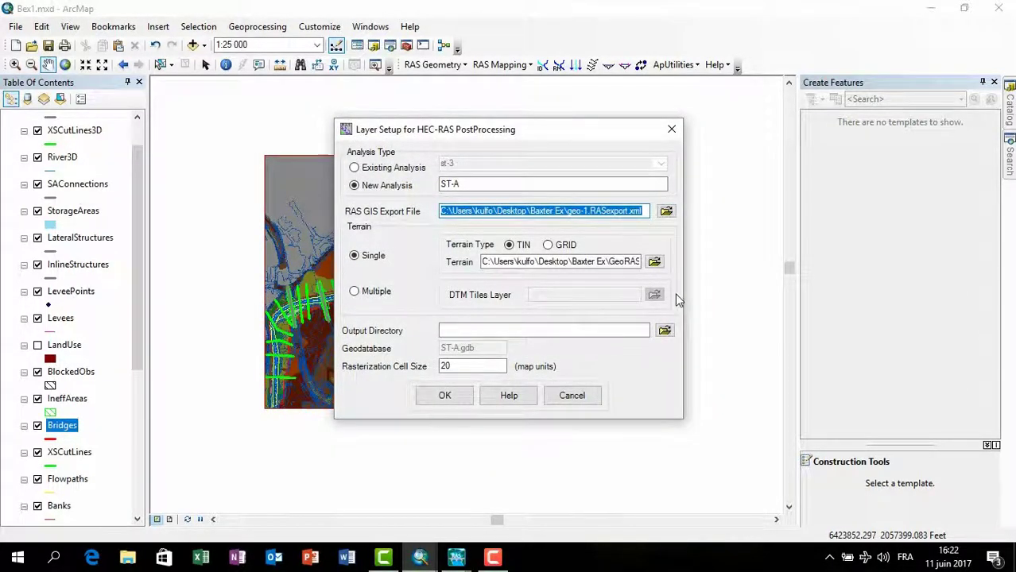
pyautogui.click(457, 330)
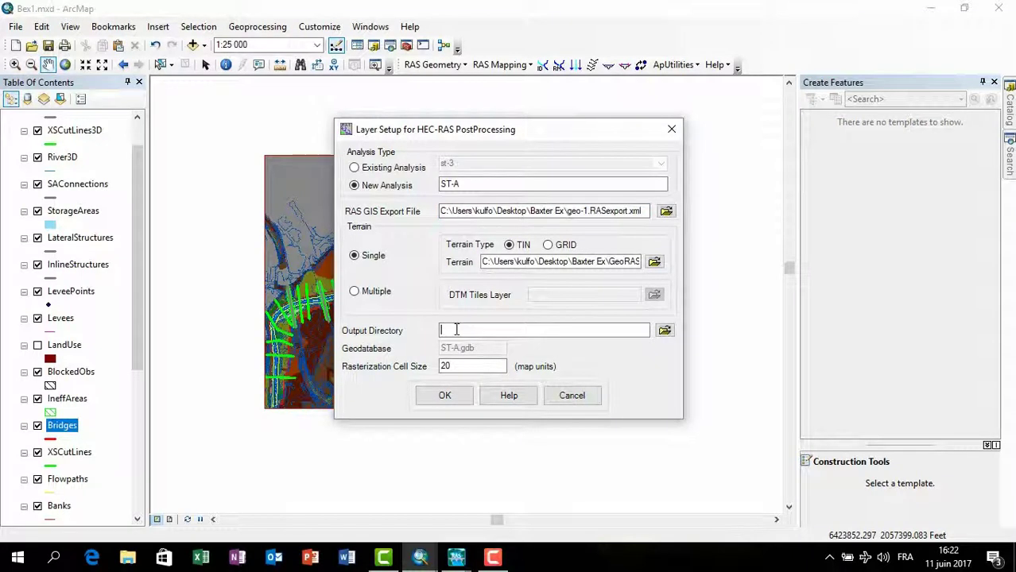
pyautogui.hotkey('ctrl', 'v')
pyautogui.moveTo(567, 330); pyautogui.dragTo(690, 331)
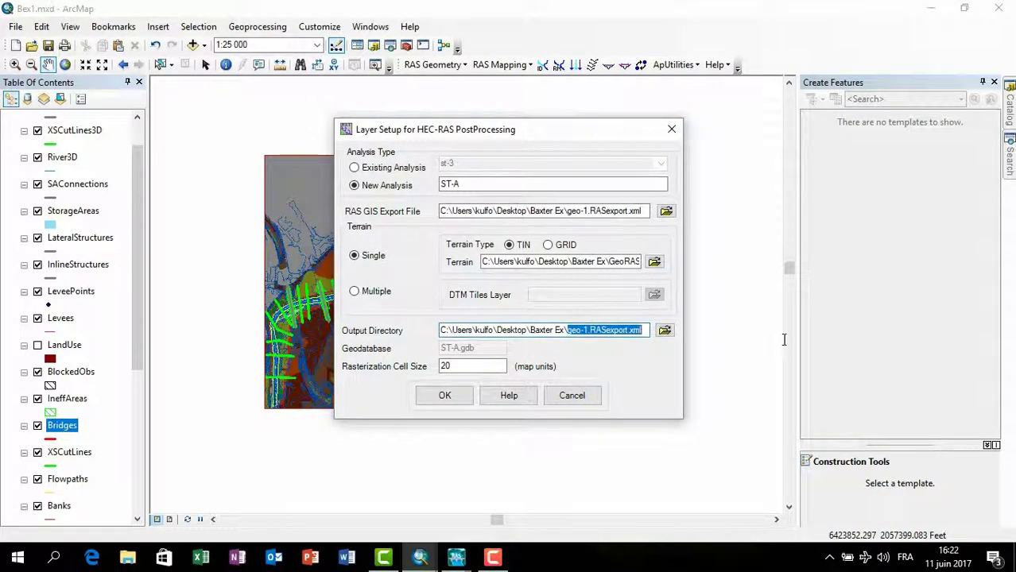
pyautogui.write('ST')
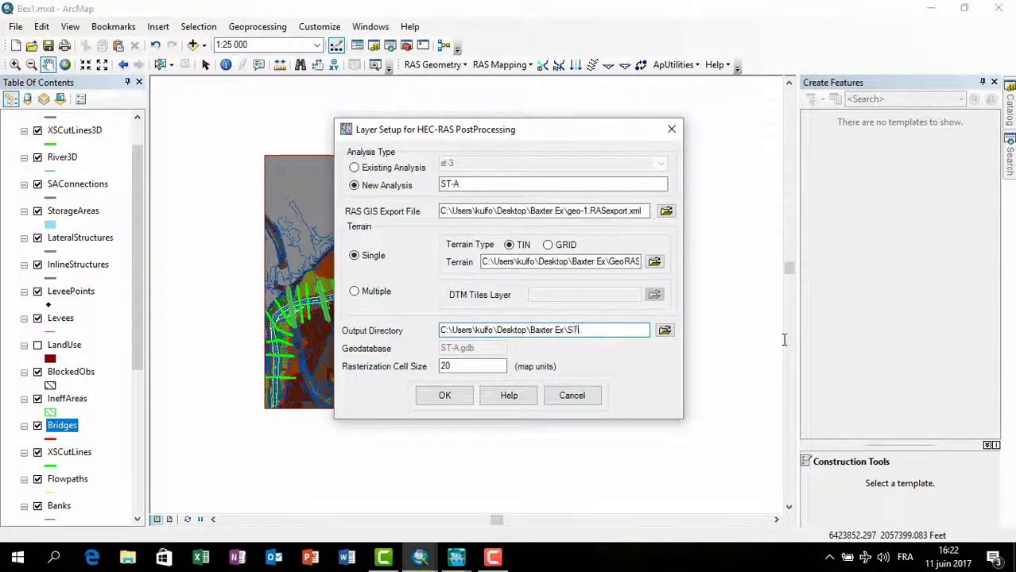
pyautogui.write('-A')
pyautogui.click(457, 397)
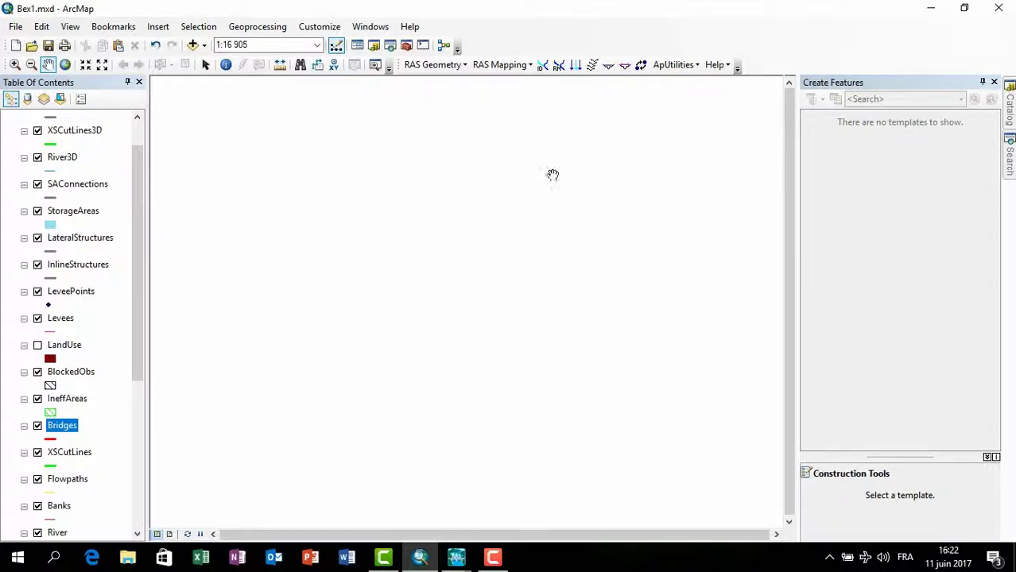
# - Import the RAS export data for the ST-A analysis and show the baxter_tin terrain in its data frame
pyautogui.click(501, 66)
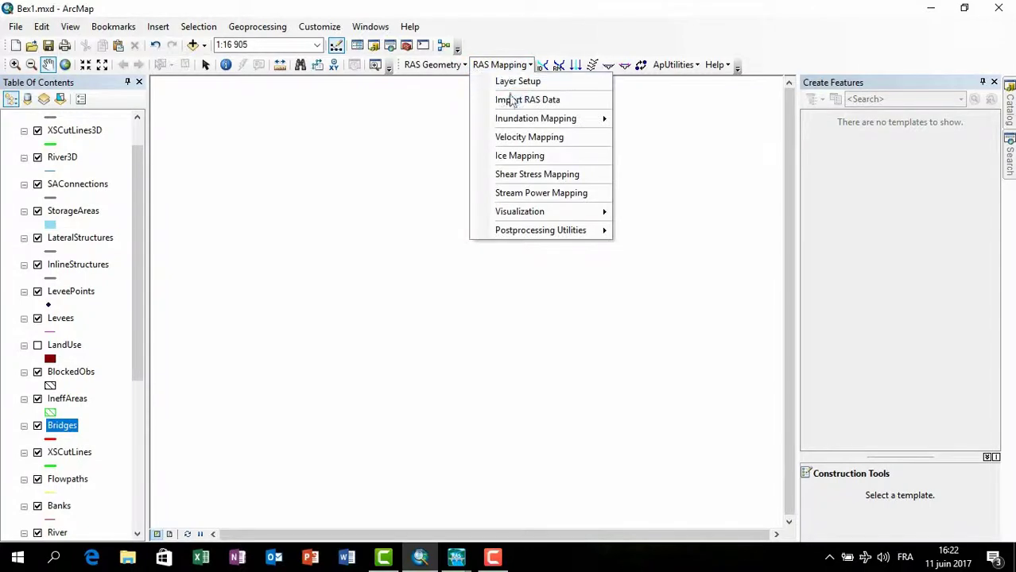
pyautogui.click(510, 100)
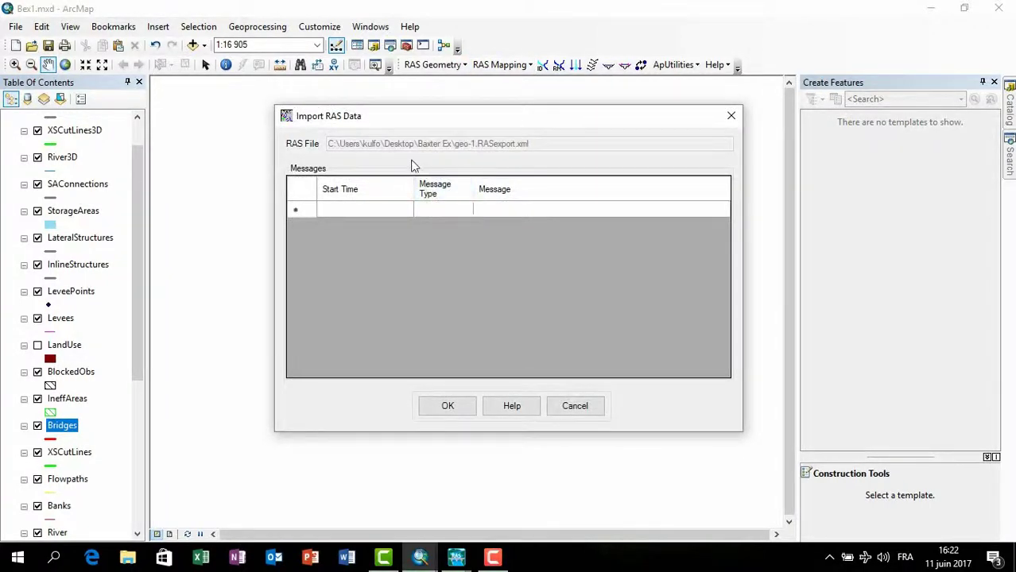
pyautogui.click(466, 405)
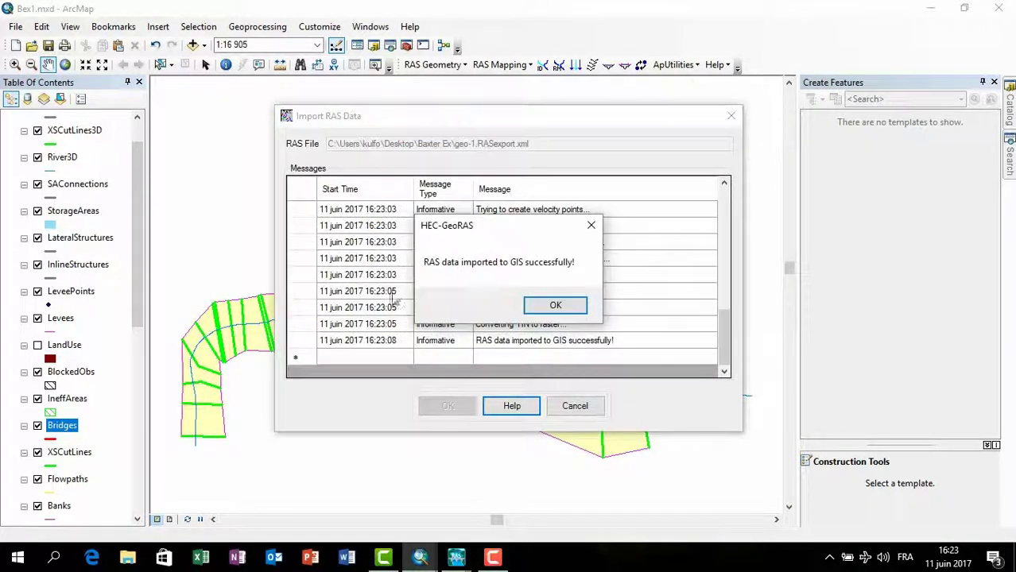
pyautogui.click(555, 305)
pyautogui.click(575, 405)
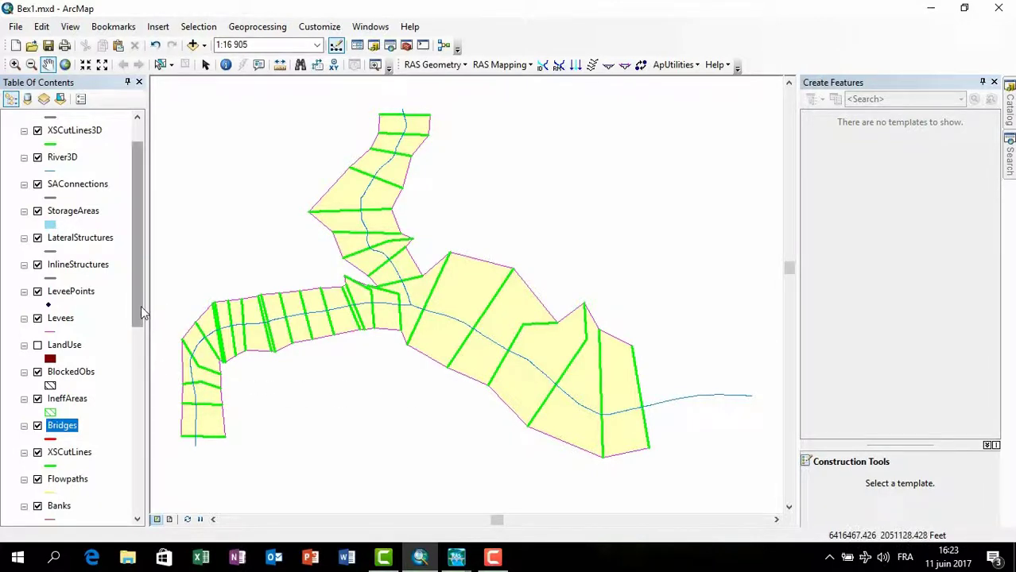
pyautogui.moveTo(141, 305); pyautogui.dragTo(136, 504)
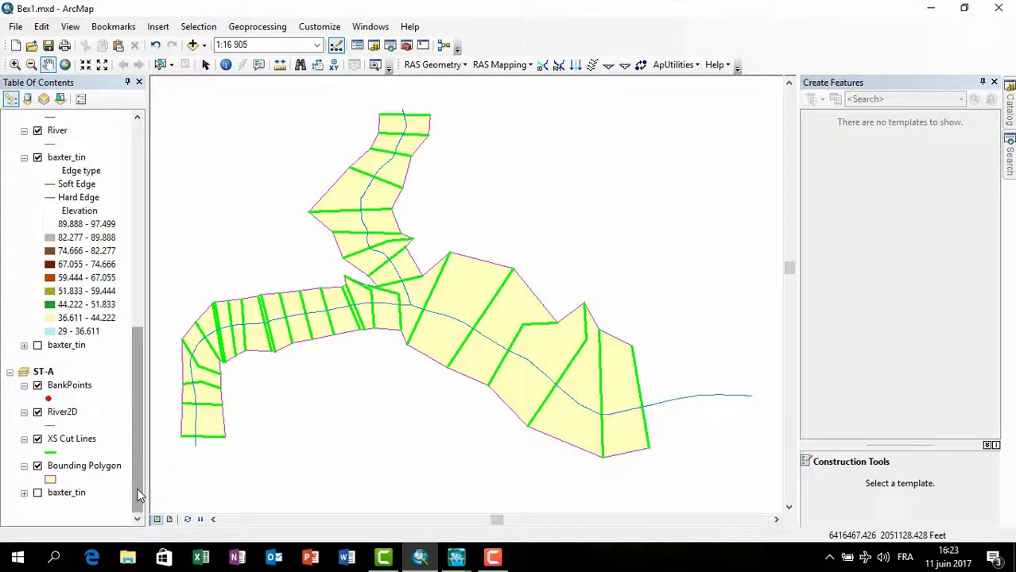
pyautogui.click(37, 493)
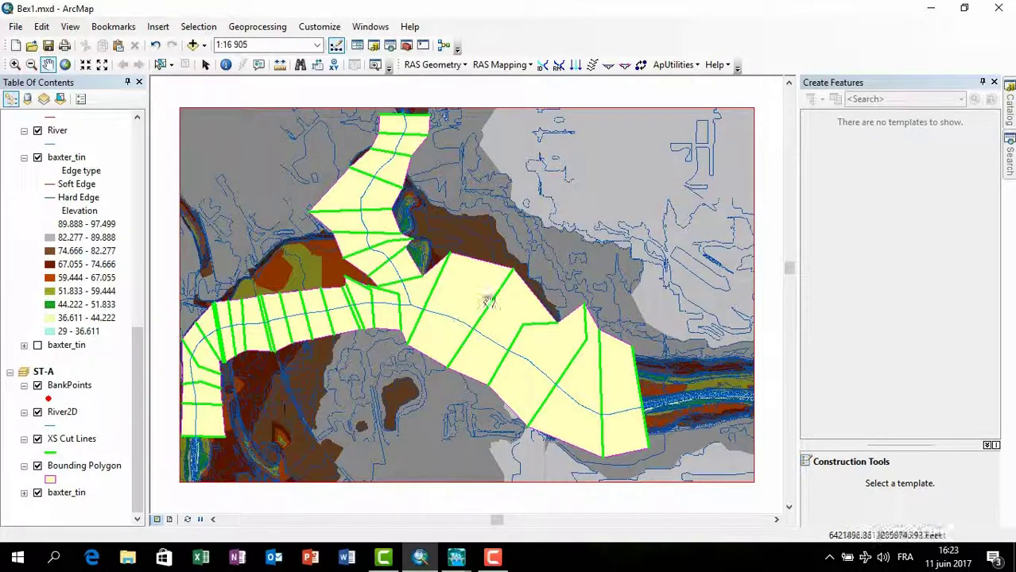
# - Generate the water surface TIN for profile PF 3 using RAS inundation mapping
pyautogui.click(500, 66)
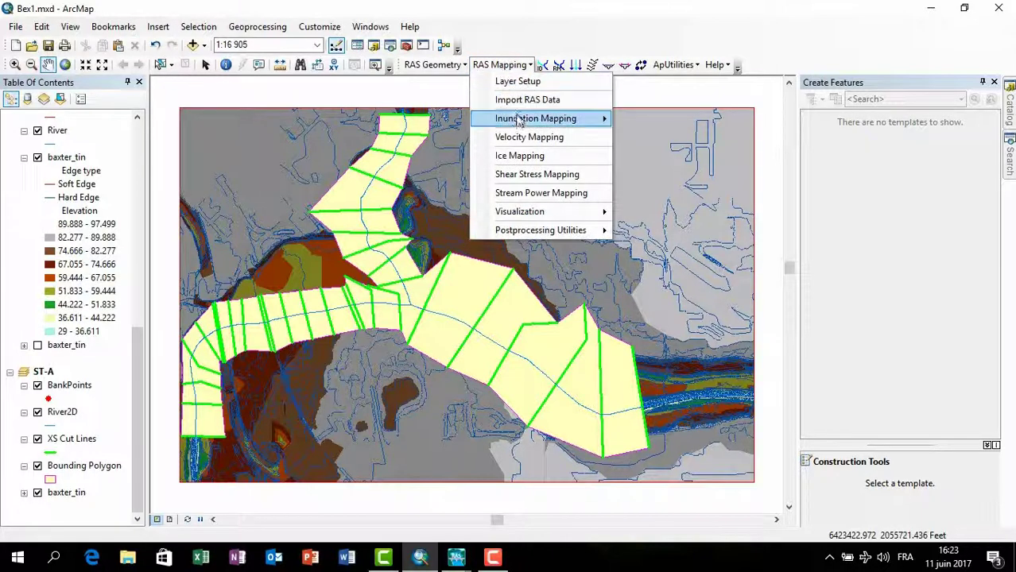
pyautogui.moveTo(538, 120)
pyautogui.click(661, 120)
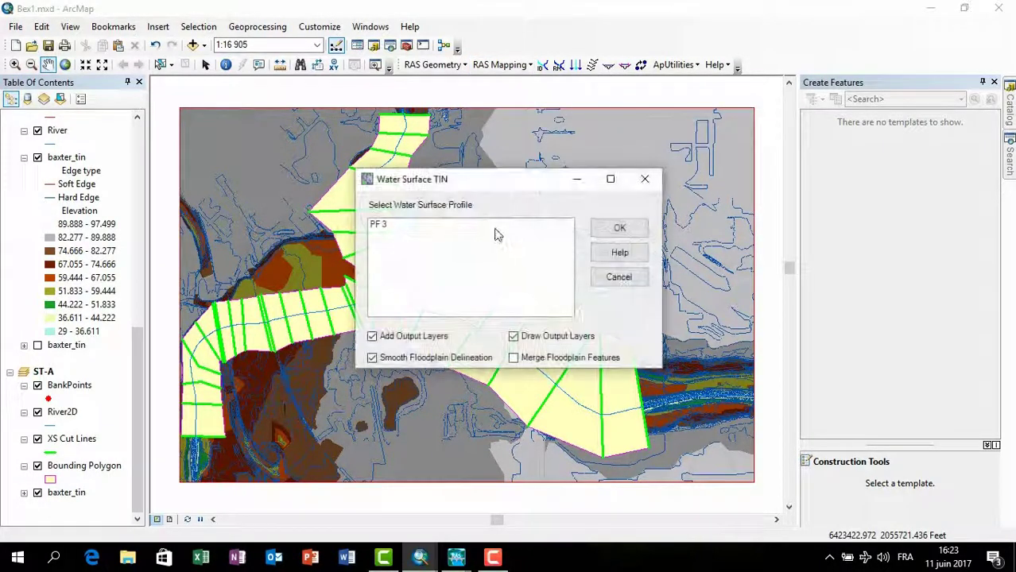
pyautogui.click(396, 226)
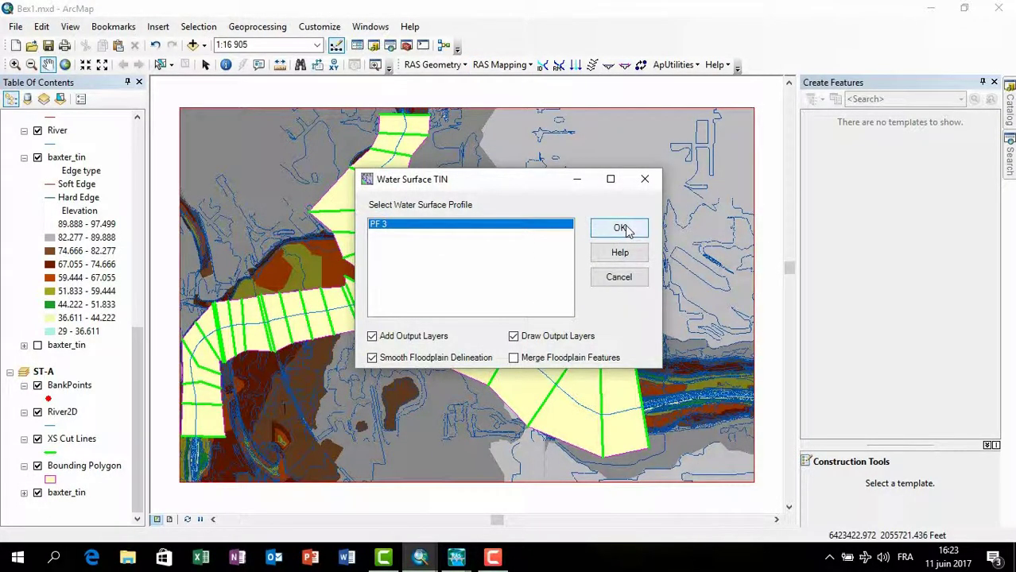
pyautogui.click(620, 229)
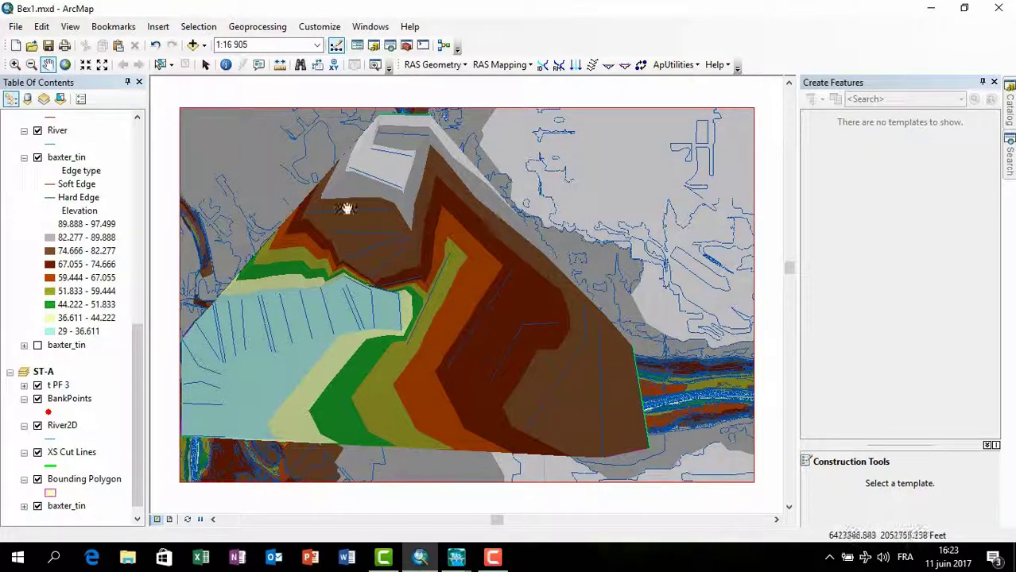
# - Hide the baxter_tin terrain in the ST-A data frame and look through the layer list
pyautogui.moveTo(141, 367)
pyautogui.mouseDown()
pyautogui.moveTo(137, 384)
pyautogui.moveTo(147, 352)
pyautogui.moveTo(144, 371)
pyautogui.mouseUp()
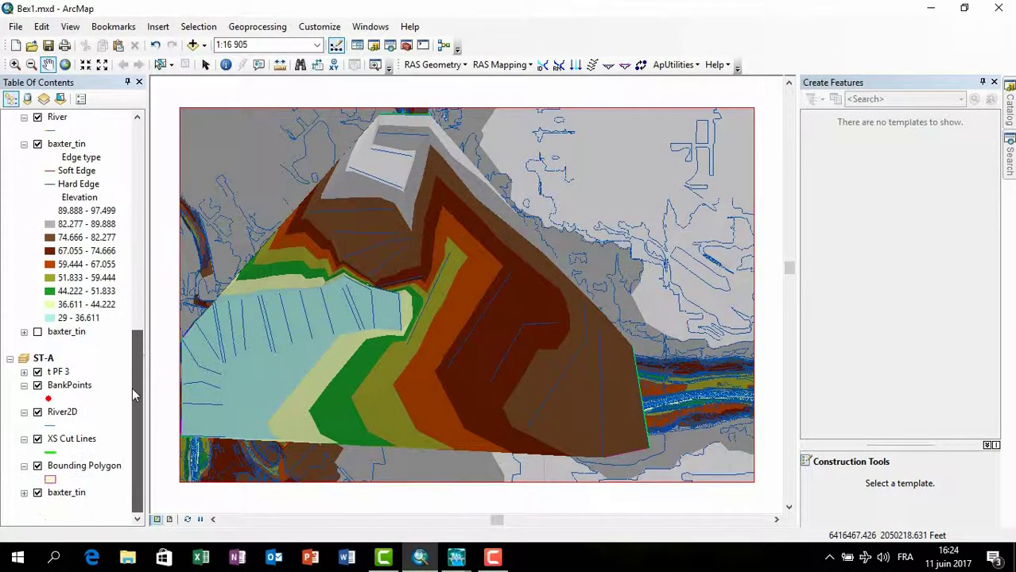
pyautogui.click(37, 494)
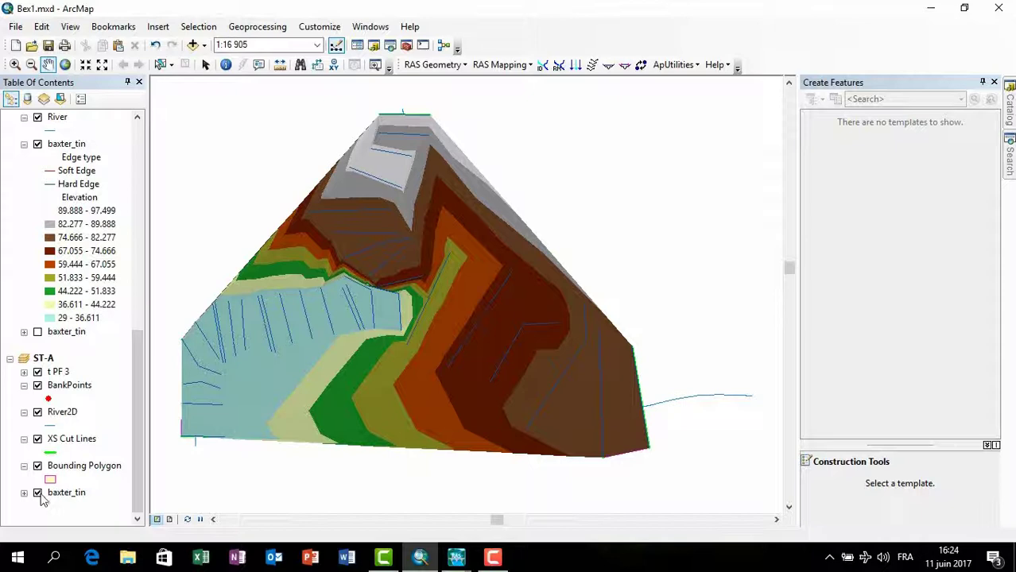
pyautogui.click(38, 494)
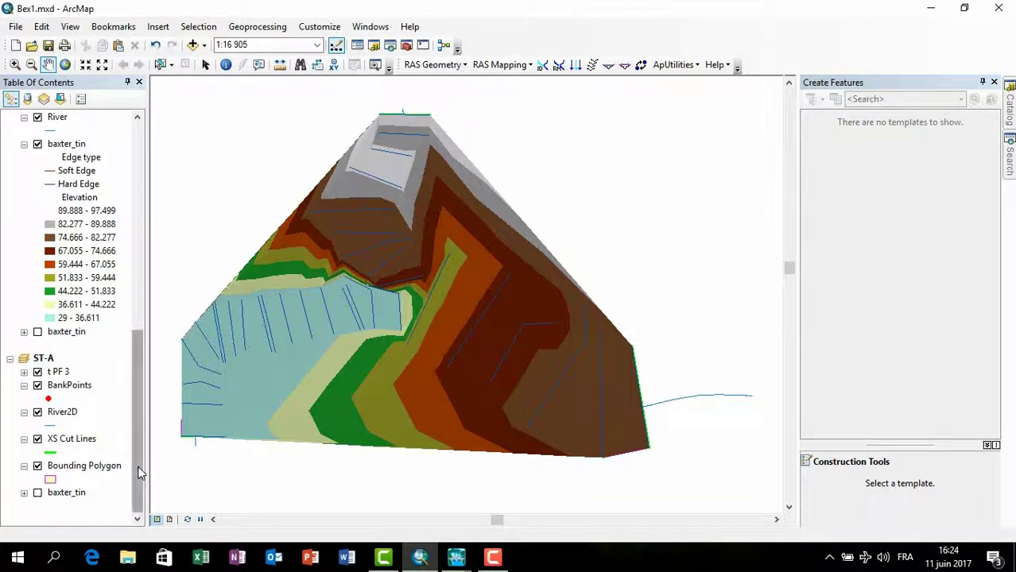
pyautogui.moveTo(137, 470); pyautogui.dragTo(116, 206)
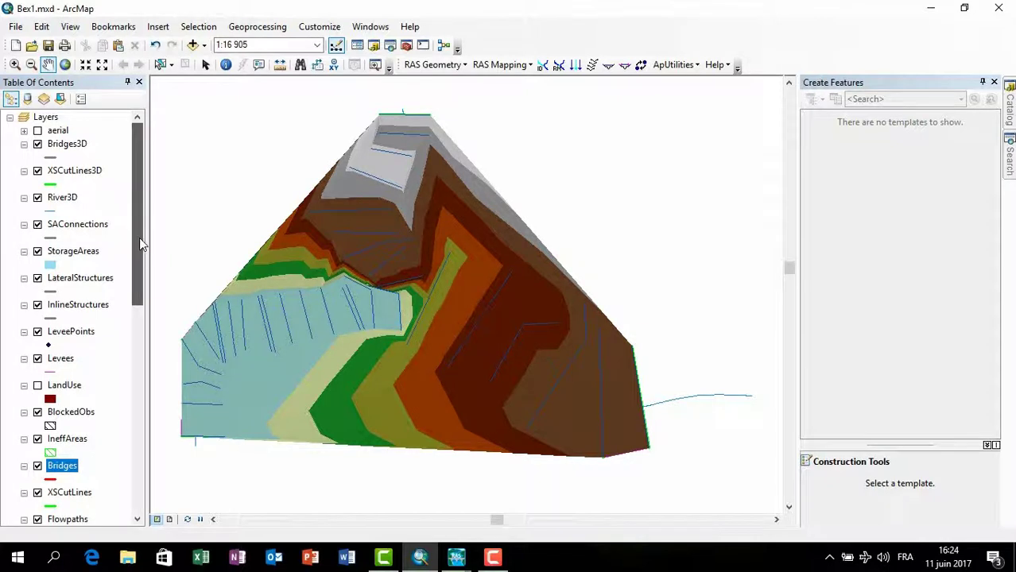
pyautogui.moveTo(140, 251); pyautogui.dragTo(137, 486)
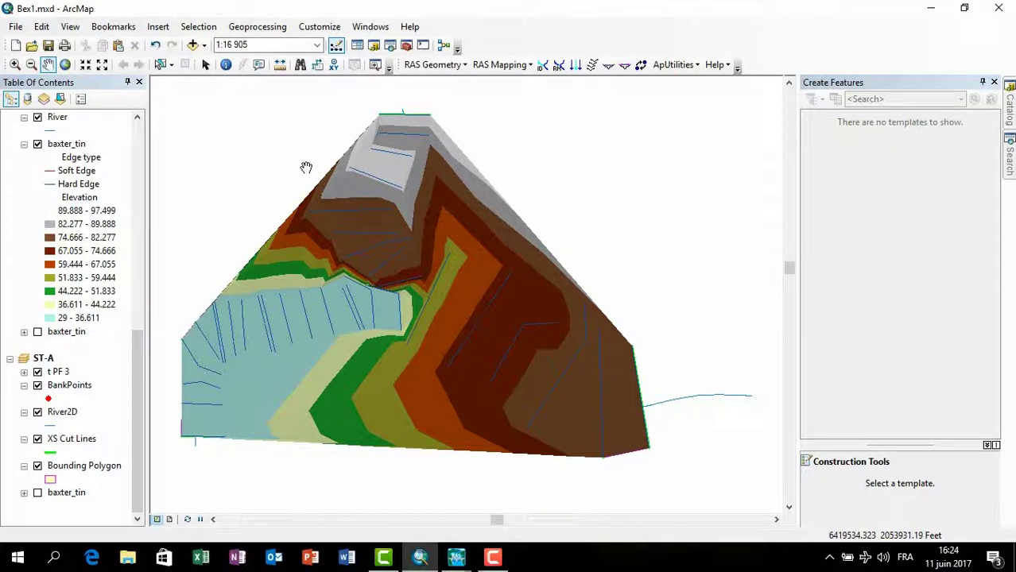
# - Delineate the floodplain using grids for water surface profile PF 3 and close the processing log
pyautogui.click(496, 65)
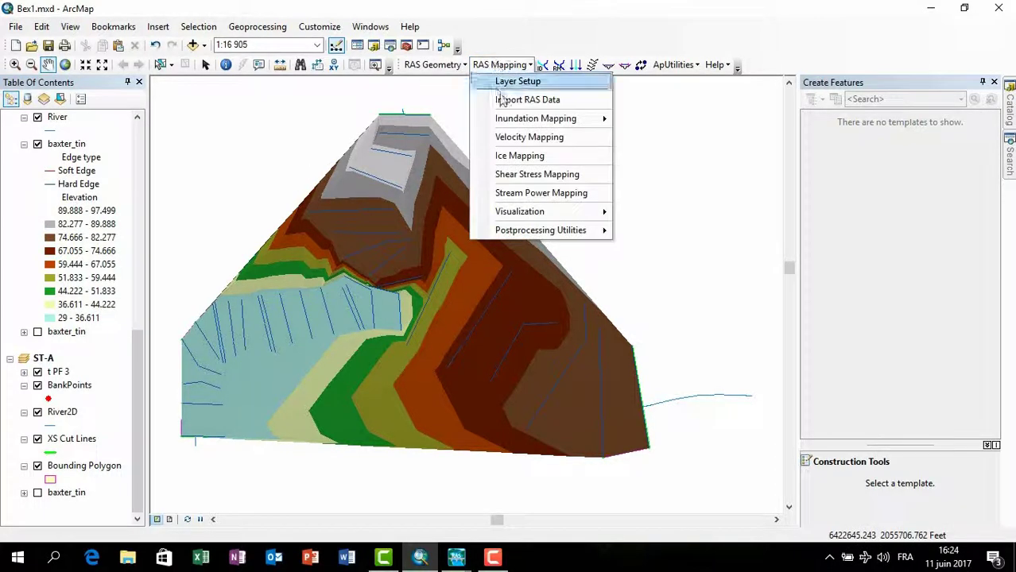
pyautogui.moveTo(523, 120)
pyautogui.click(645, 127)
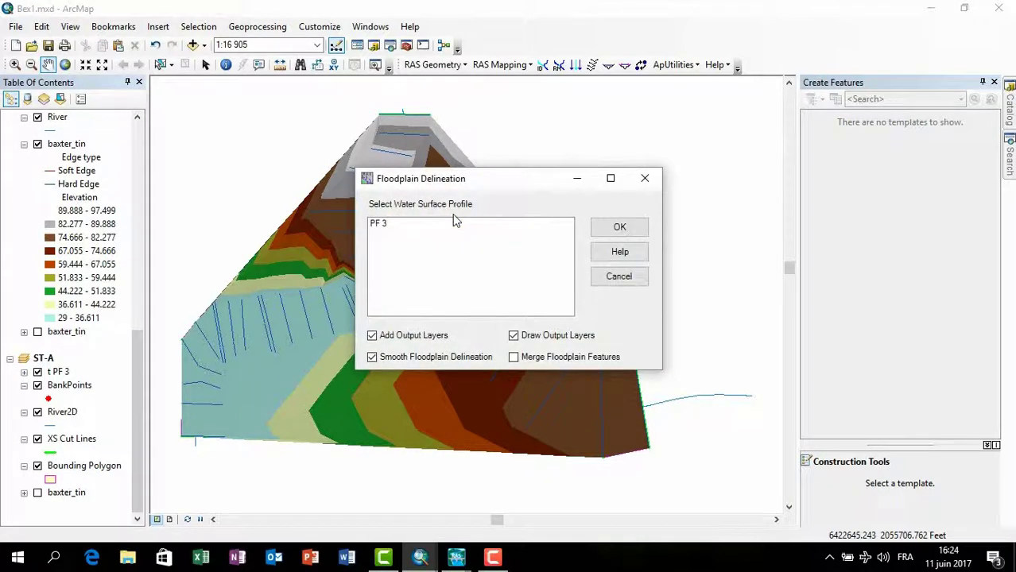
pyautogui.click(388, 224)
pyautogui.click(619, 228)
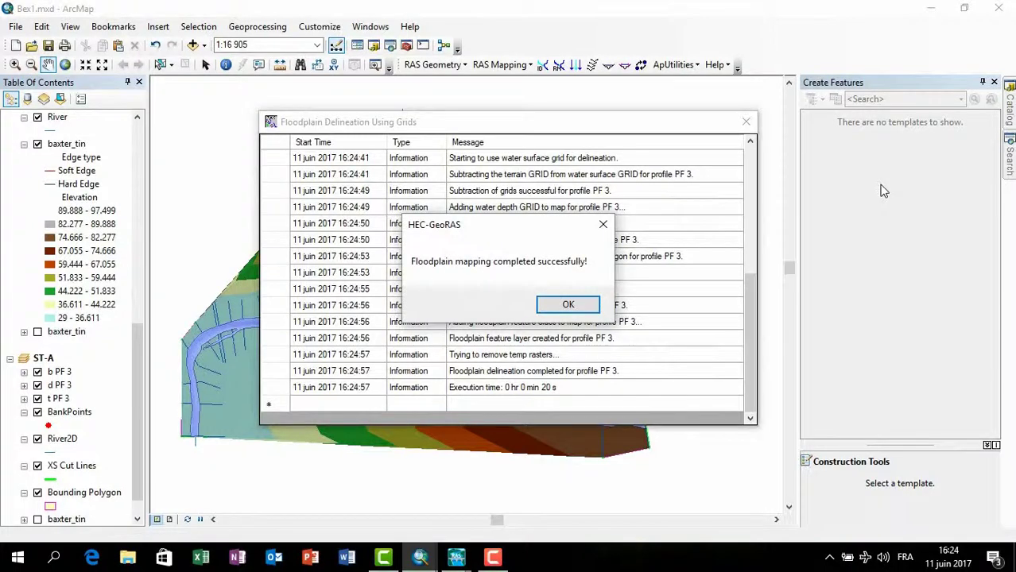
pyautogui.click(586, 298)
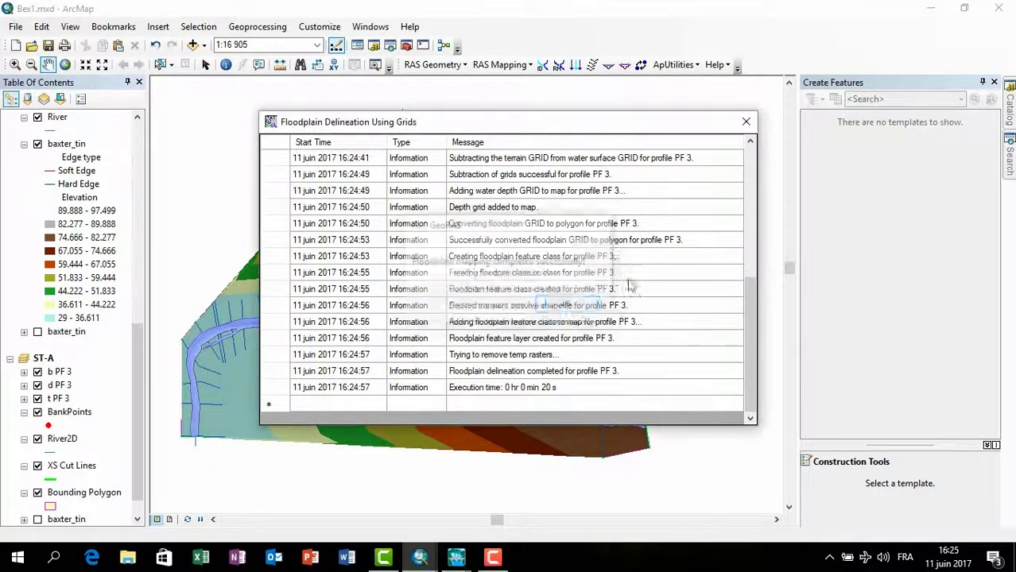
pyautogui.click(746, 122)
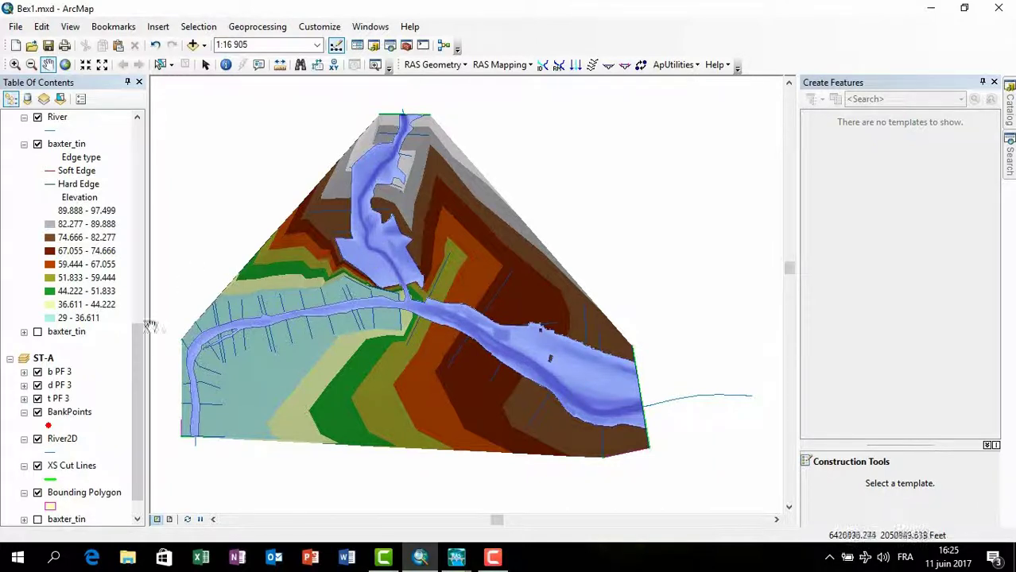
# - Show the baxter_tin terrain in ST-A and switch the Bounding Polygon layer off and back on
pyautogui.scroll(-2, 132, 406)
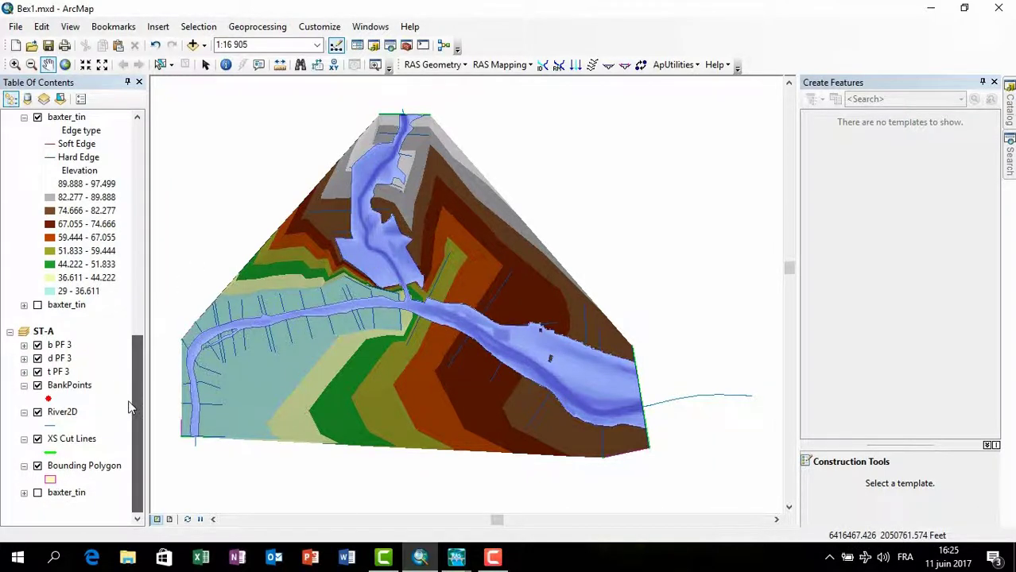
pyautogui.click(37, 492)
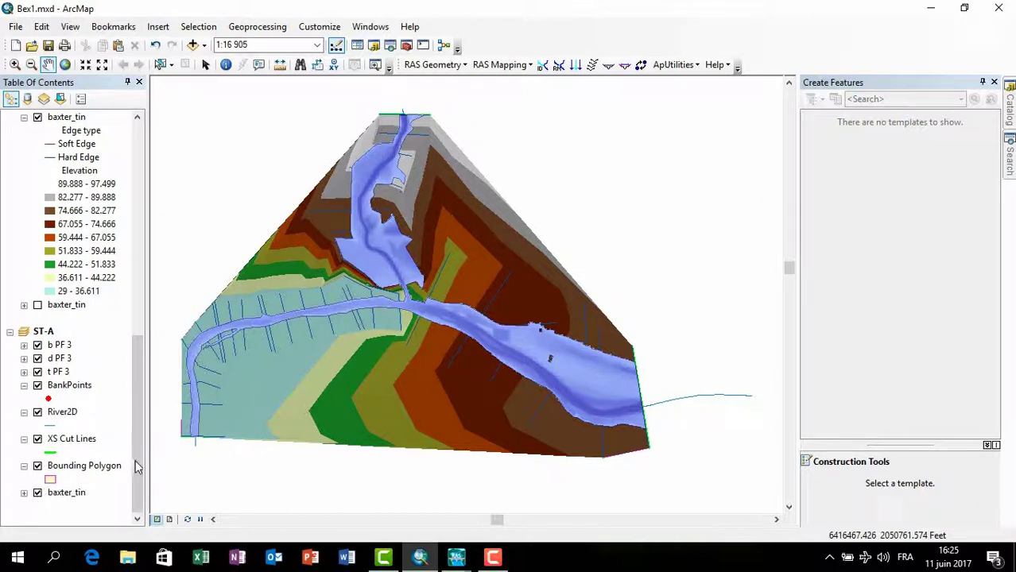
pyautogui.click(37, 466)
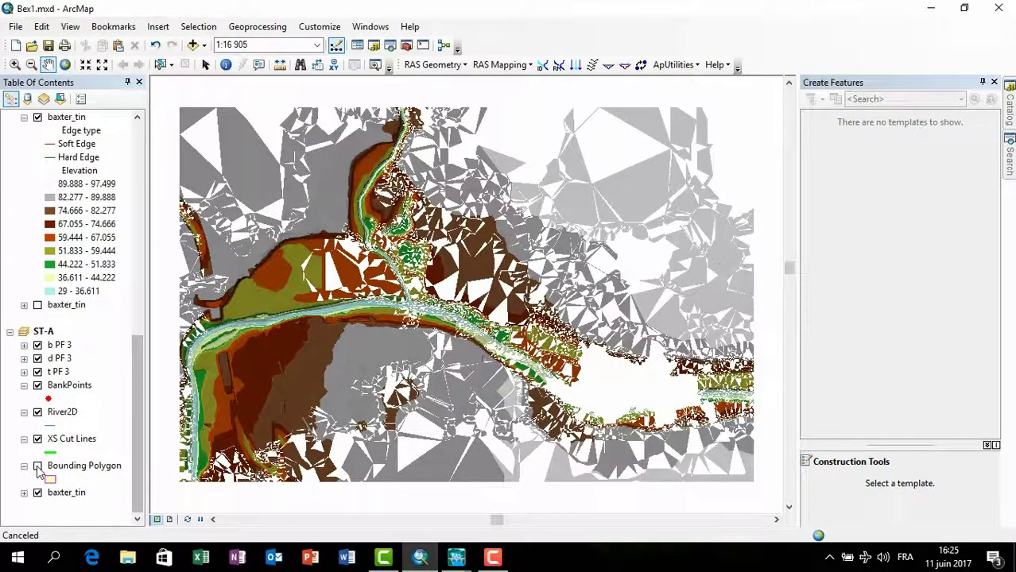
pyautogui.click(37, 467)
# - Try Bounding Polygon as the uppermost layer of ST-A, and return it to just below XS Cut Lines
pyautogui.click(79, 466)
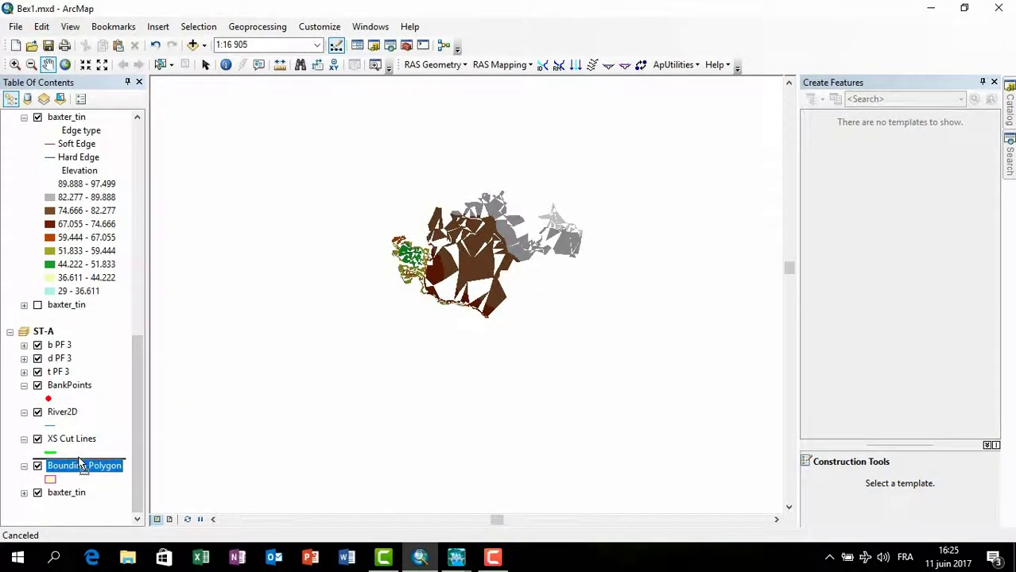
pyautogui.moveTo(79, 466); pyautogui.dragTo(68, 348)
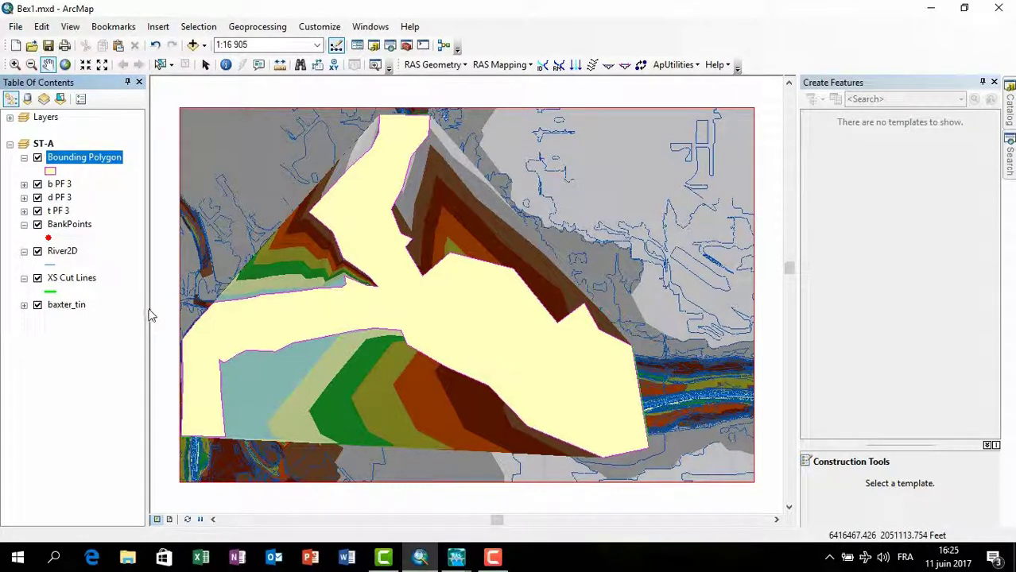
pyautogui.click(70, 280)
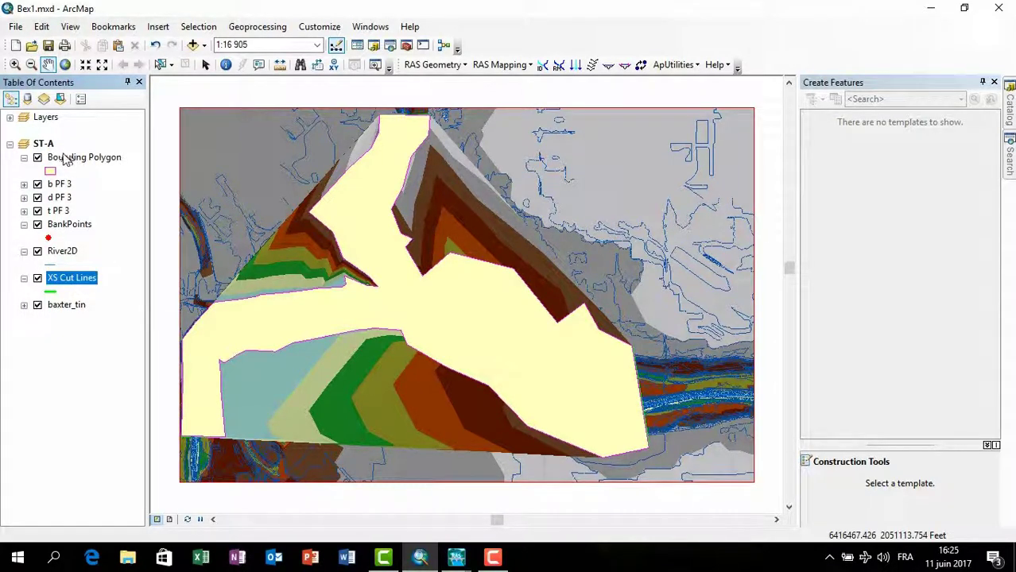
pyautogui.moveTo(60, 163); pyautogui.dragTo(109, 281)
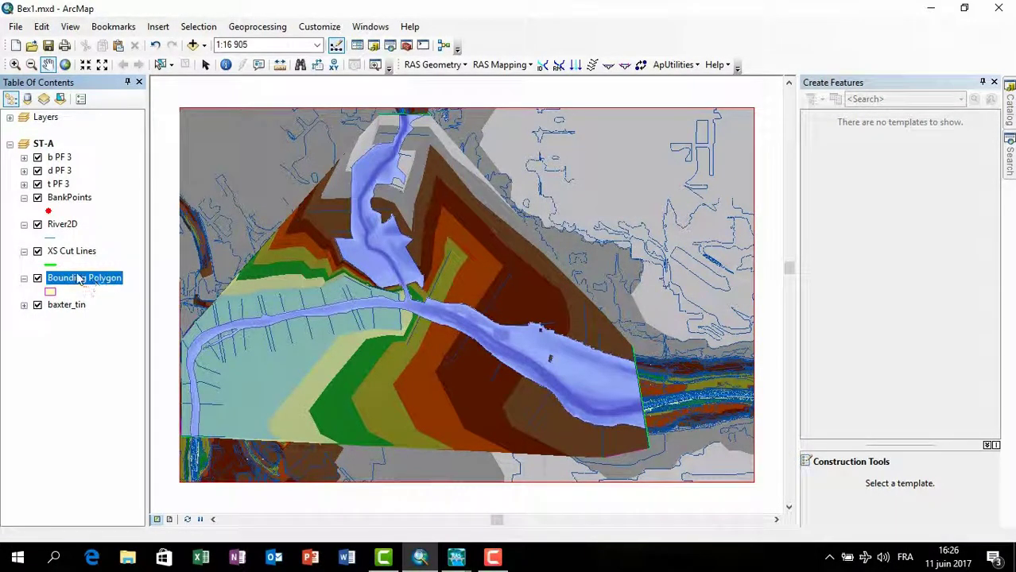
# - Move the Bounding Polygon layer up in ST-A's drawing order to directly beneath b PF 3
pyautogui.moveTo(71, 283); pyautogui.dragTo(91, 194)
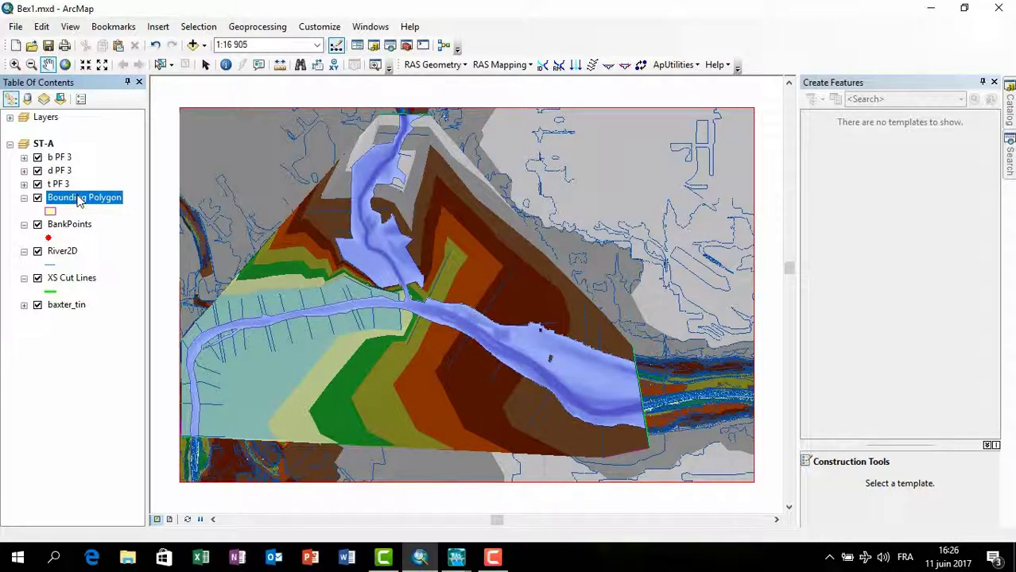
pyautogui.moveTo(80, 200); pyautogui.dragTo(82, 181)
pyautogui.moveTo(82, 167); pyautogui.dragTo(82, 167)
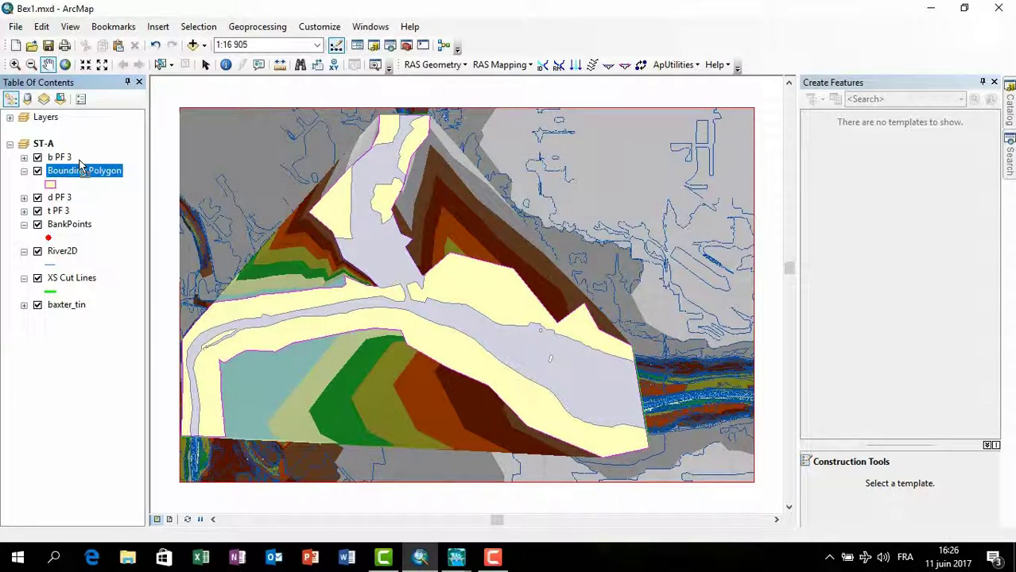
# - Change the fill symbol of the b PF 3 floodplain layer to Med Blue and apply the layer properties
pyautogui.click(62, 158)
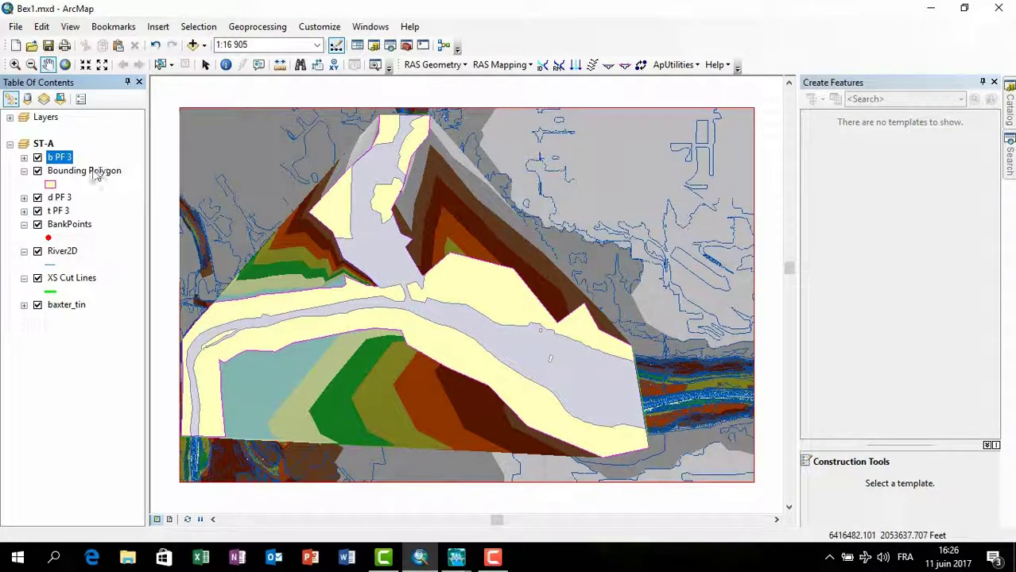
pyautogui.scroll(-1, 280, 292)
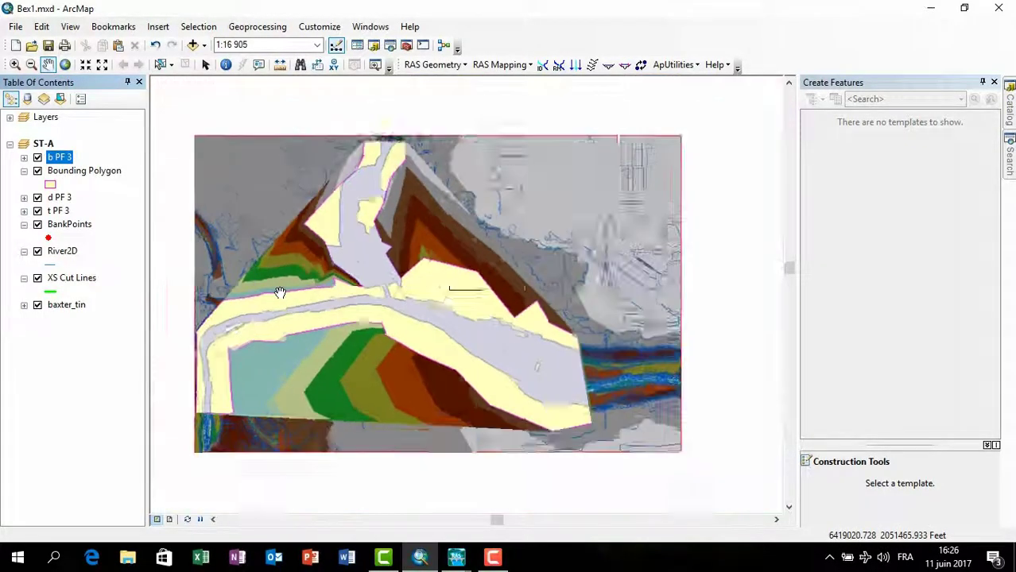
pyautogui.scroll(-1, 280, 292)
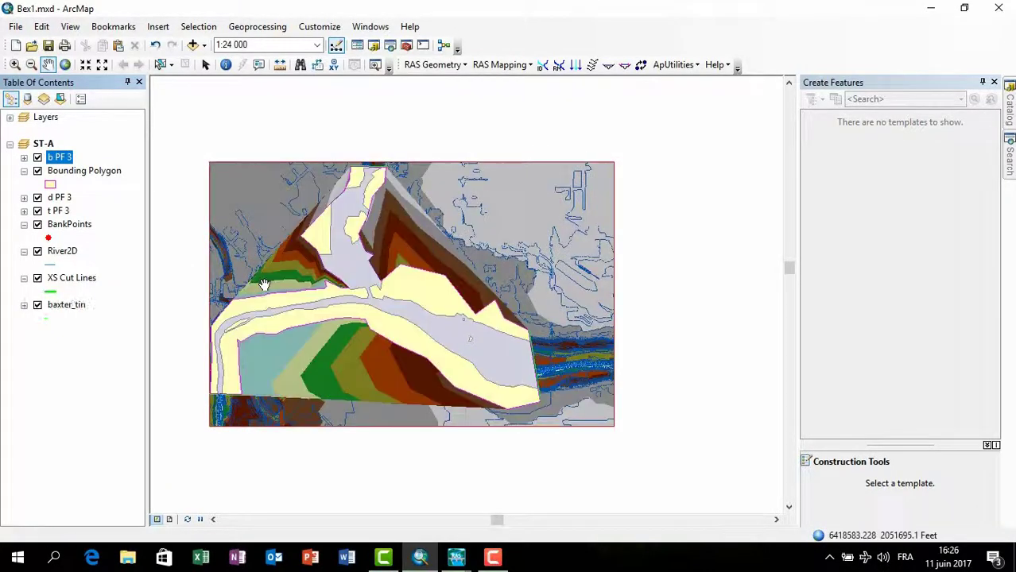
pyautogui.rightClick(68, 159)
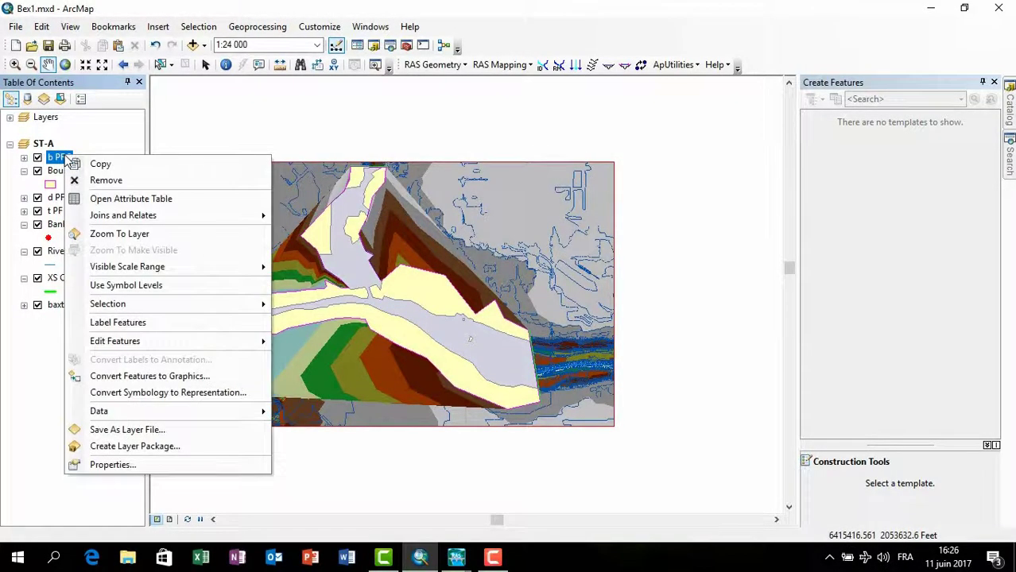
pyautogui.click(119, 464)
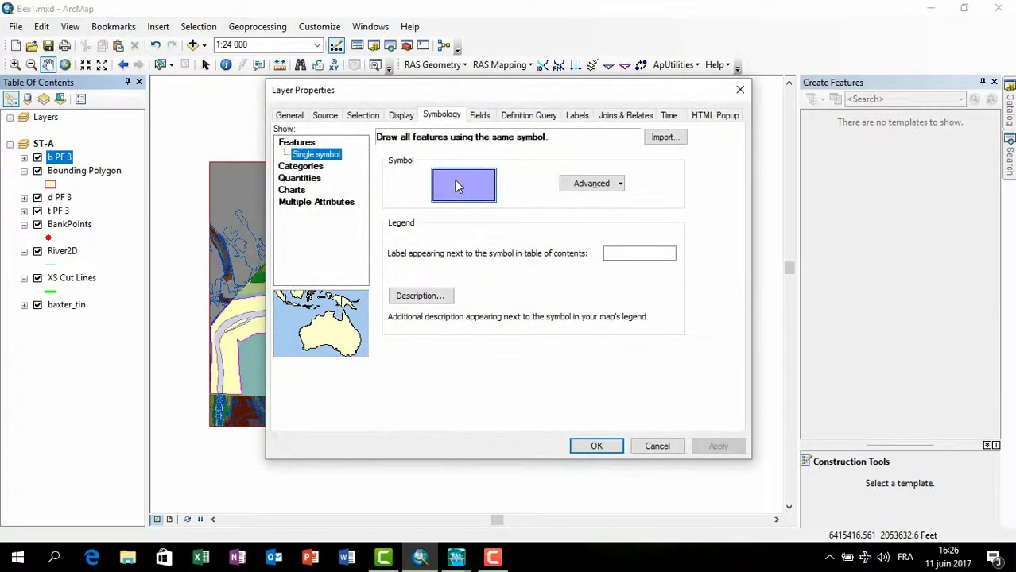
pyautogui.click(458, 186)
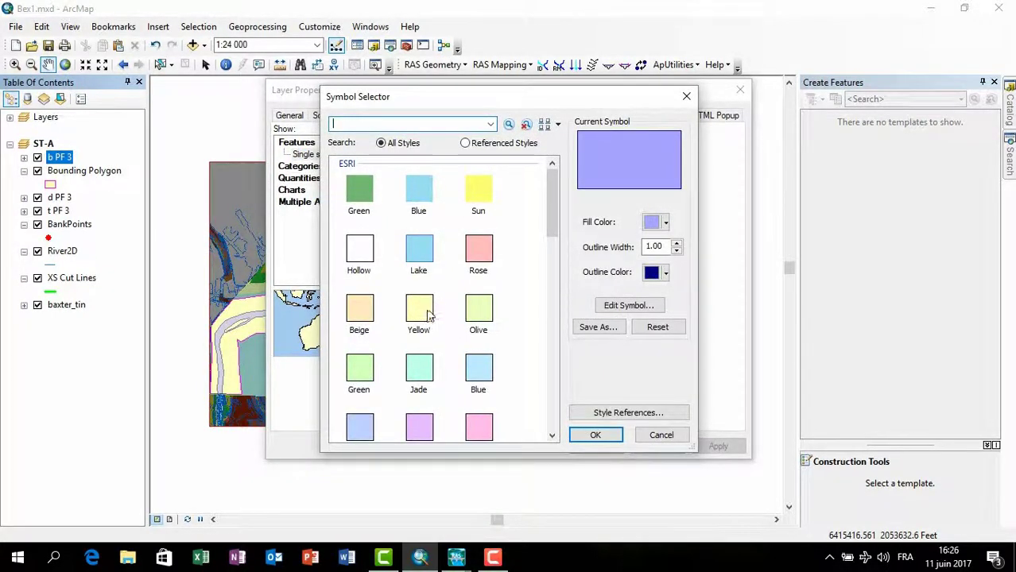
pyautogui.scroll(-3, 428, 348)
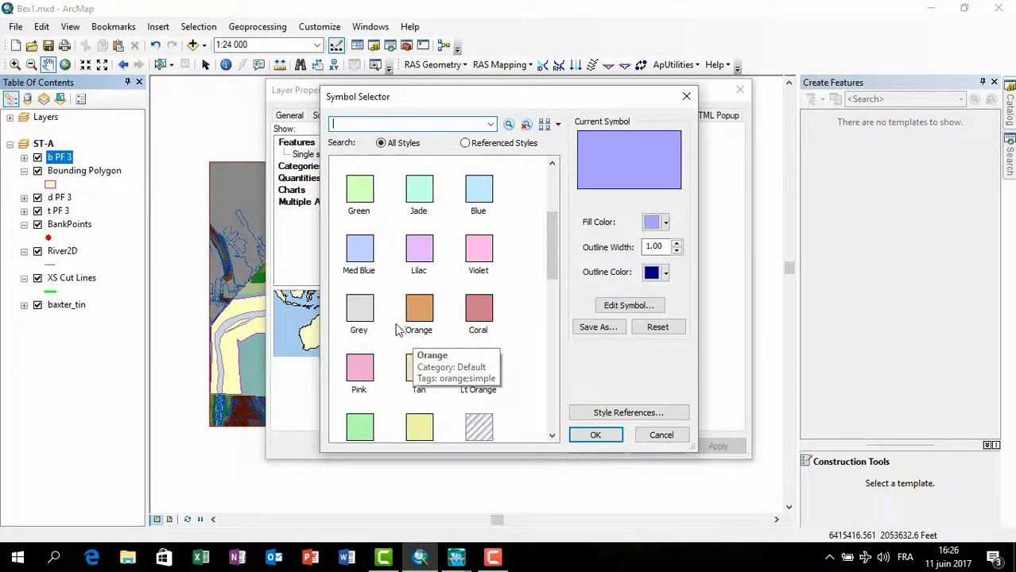
pyautogui.click(364, 263)
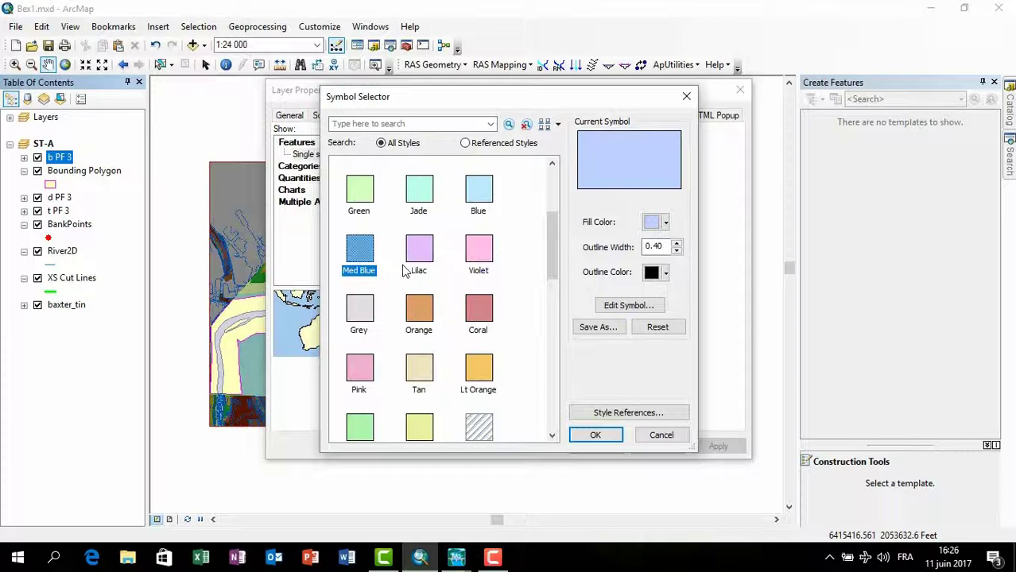
pyautogui.click(596, 436)
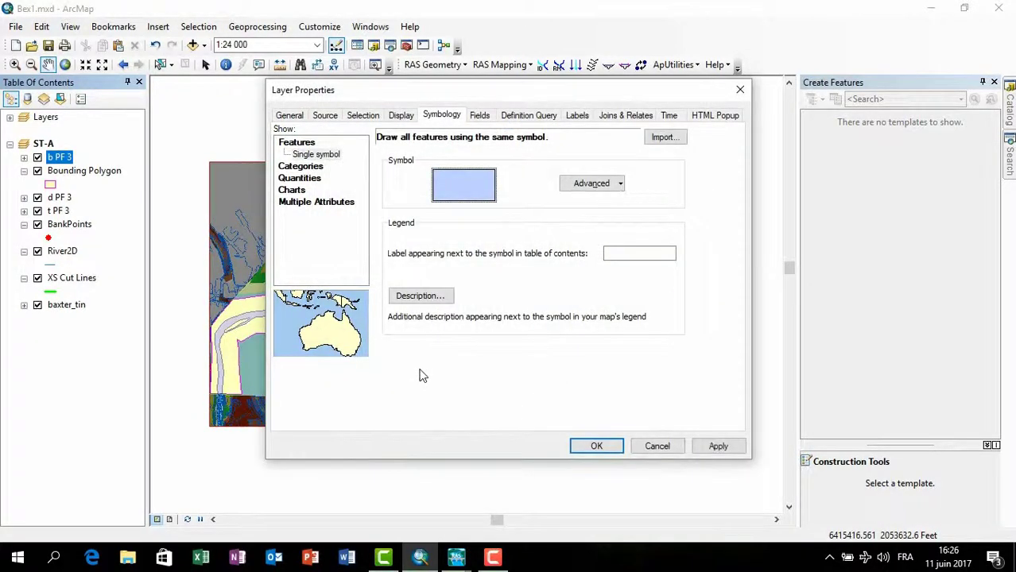
pyautogui.click(597, 446)
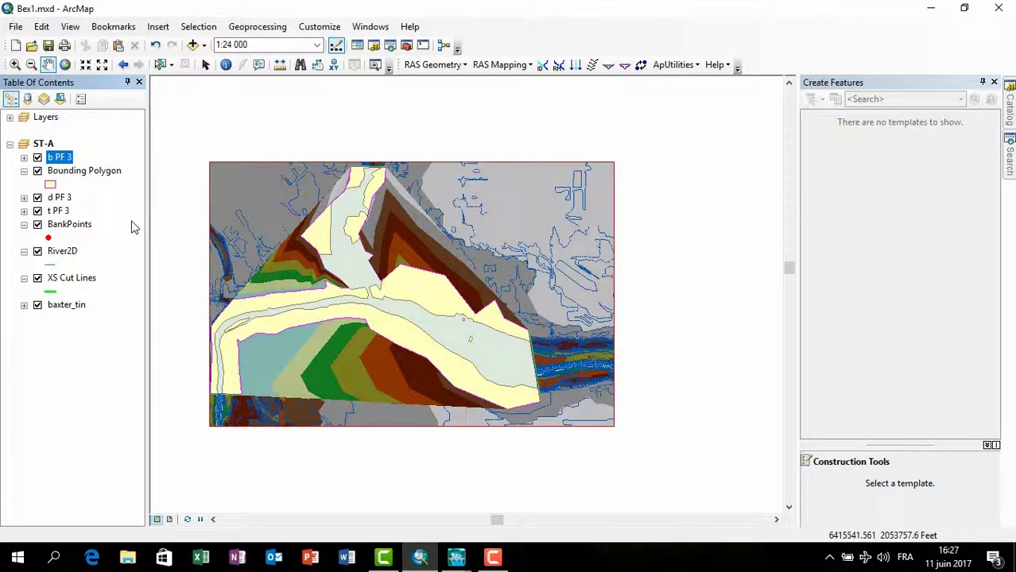
# - Move d PF 3 directly above Bounding Polygon in ST-A, and switch baxter_tin off and back on
pyautogui.moveTo(62, 199); pyautogui.dragTo(79, 168)
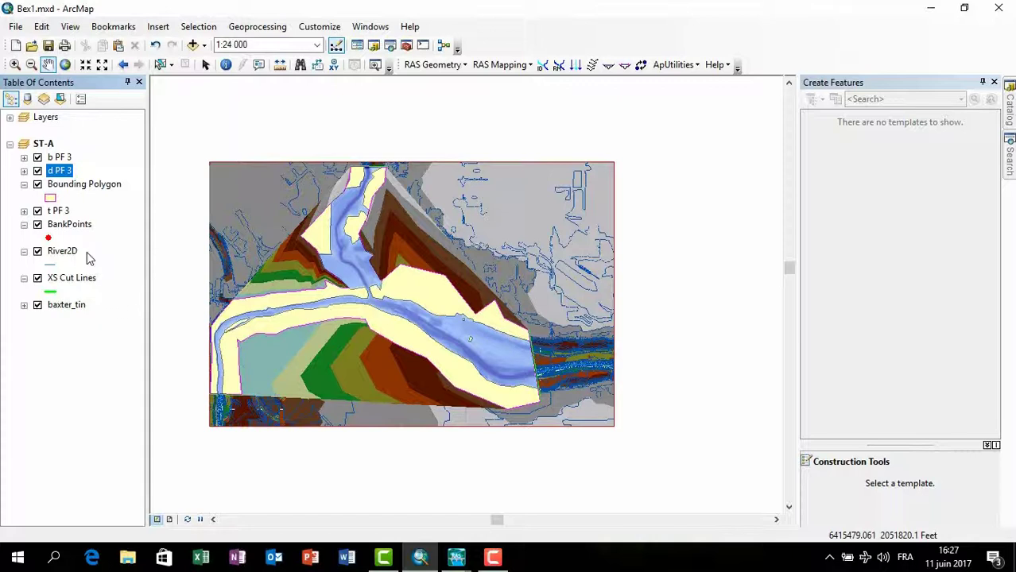
pyautogui.click(38, 306)
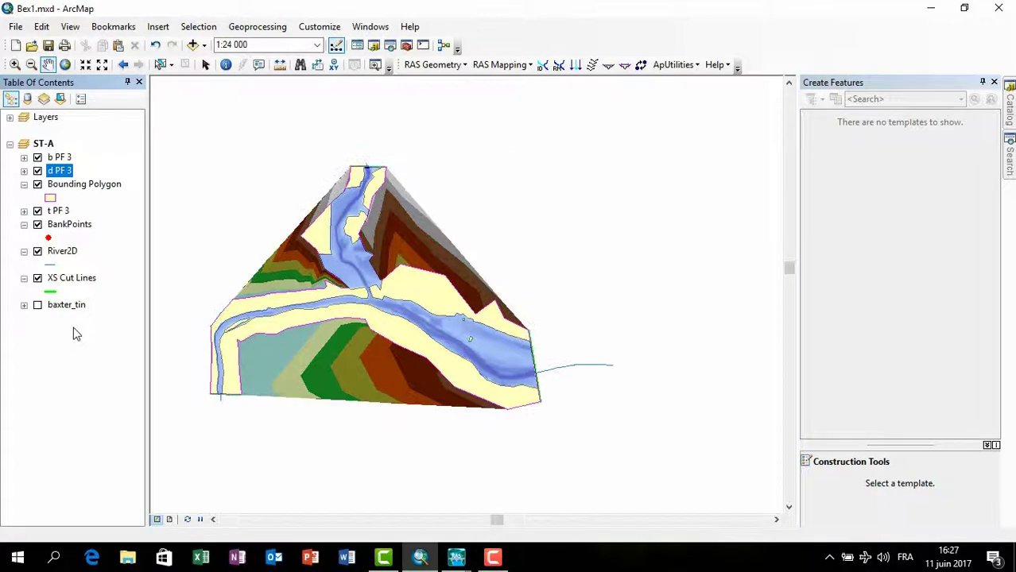
pyautogui.click(38, 306)
# - Turn on the aerial layer in the Layers data frame and redraw the map
pyautogui.click(10, 117)
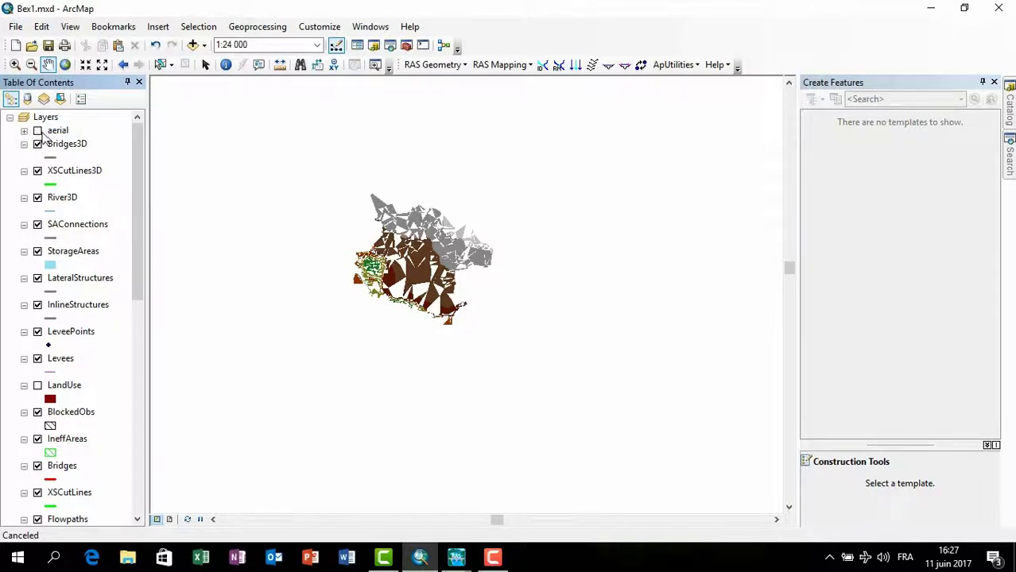
pyautogui.click(38, 132)
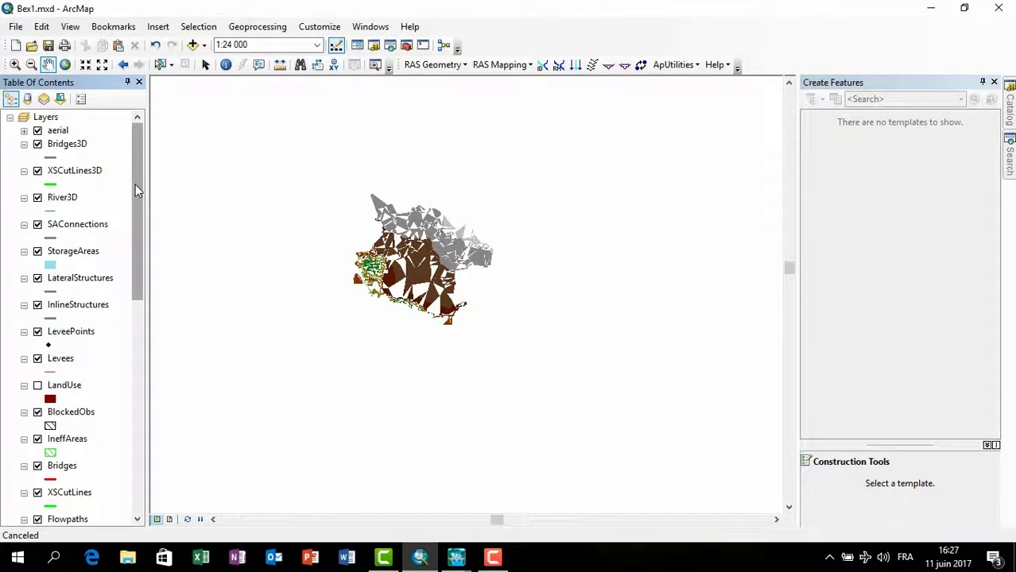
pyautogui.click(10, 117)
pyautogui.click(62, 170)
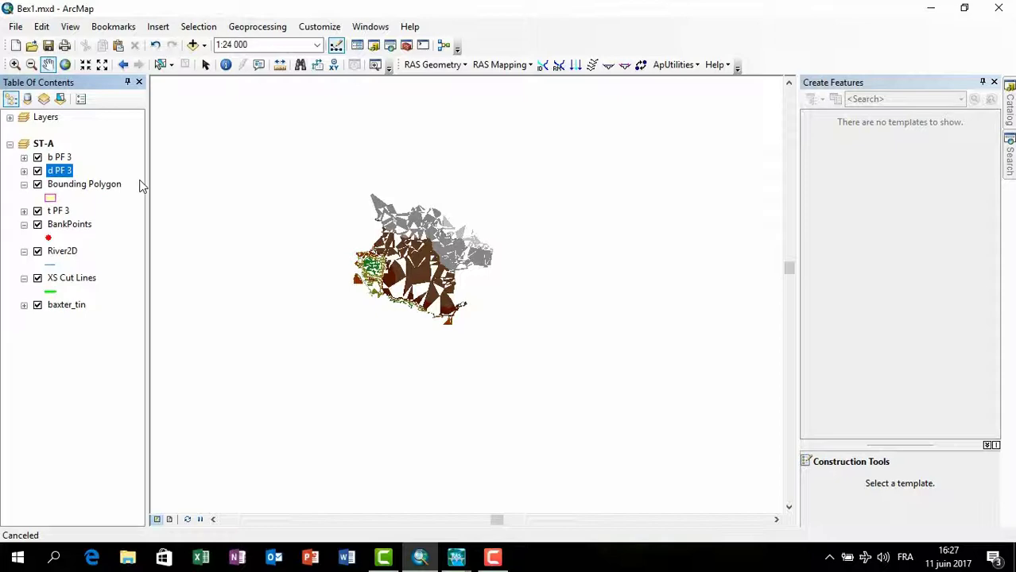
pyautogui.click(70, 26)
pyautogui.click(100, 218)
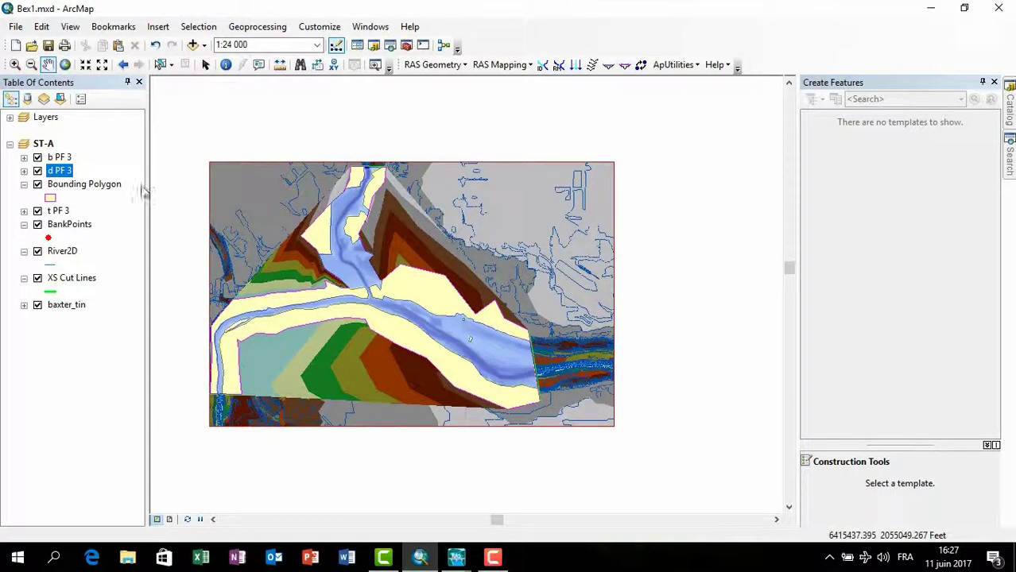
# - Copy the aerial layer from the Layers data frame into ST-A and place it directly above baxter_tin
pyautogui.click(10, 118)
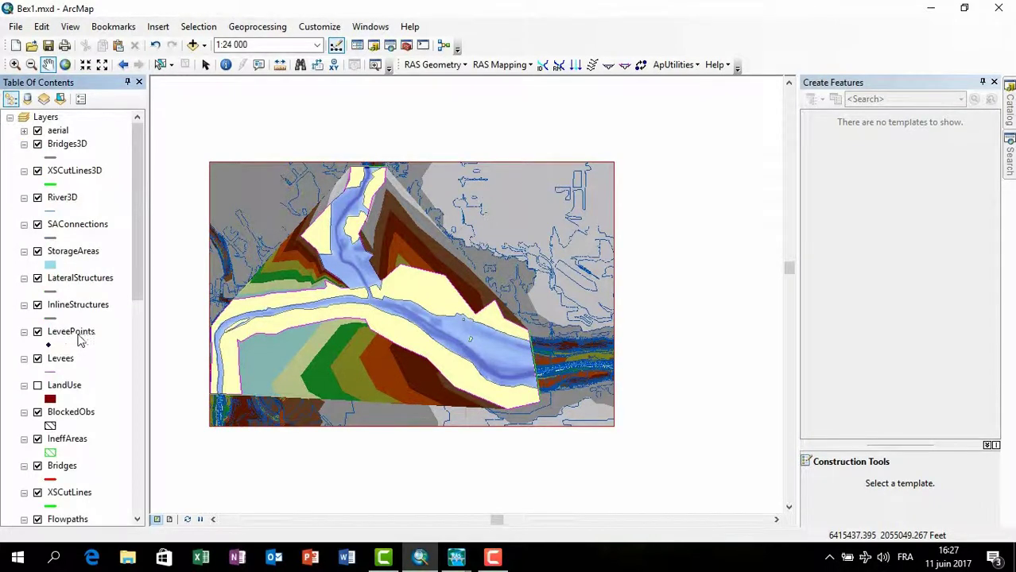
pyautogui.scroll(-6, 79, 334)
pyautogui.click(40, 359)
pyautogui.click(37, 360)
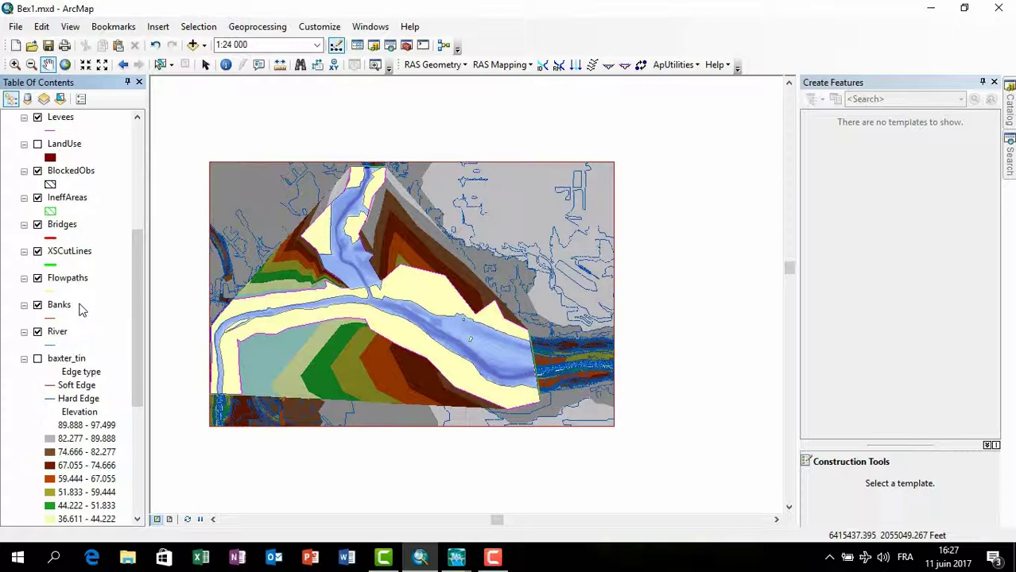
pyautogui.scroll(-4, 82, 310)
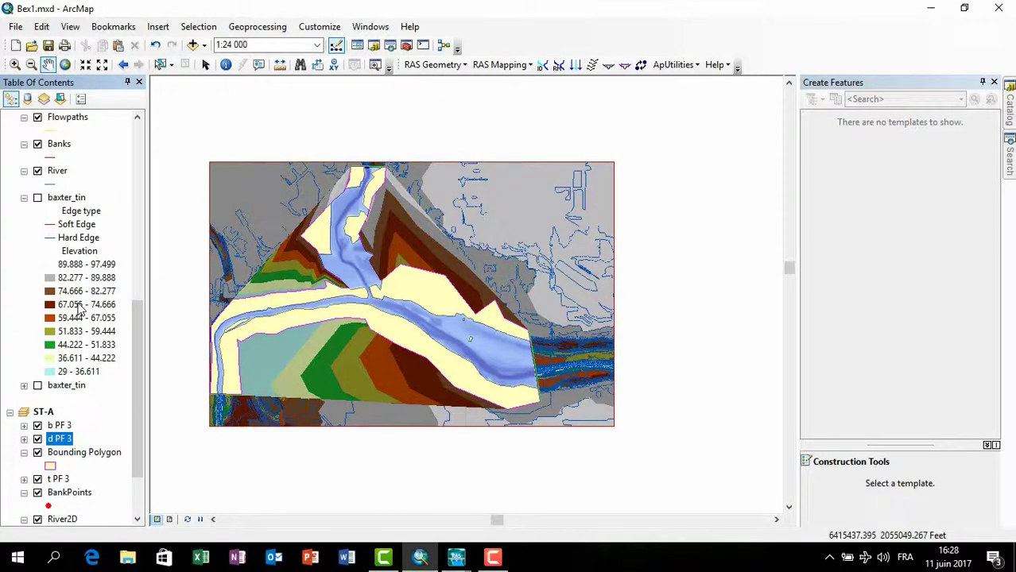
pyautogui.scroll(10, 79, 309)
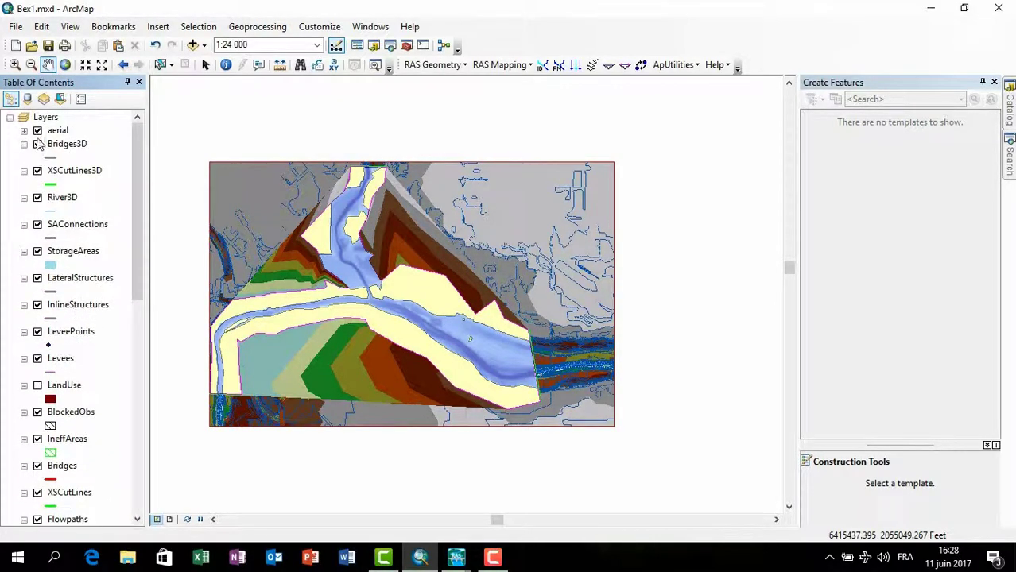
pyautogui.moveTo(54, 131); pyautogui.dragTo(76, 458)
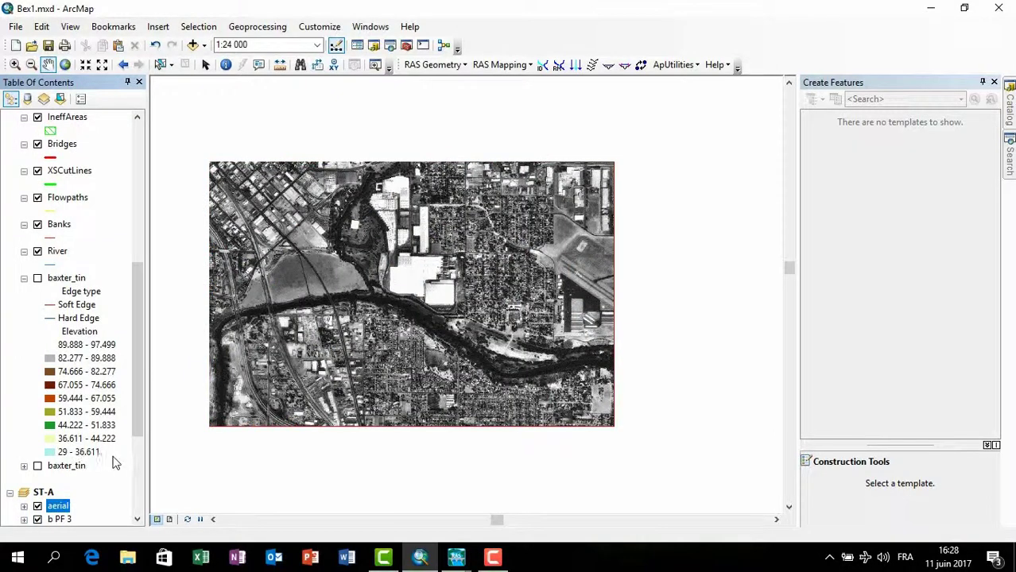
pyautogui.scroll(-4, 111, 449)
pyautogui.moveTo(70, 350)
pyautogui.mouseDown()
pyautogui.moveTo(91, 420)
pyautogui.moveTo(88, 481)
pyautogui.mouseUp()
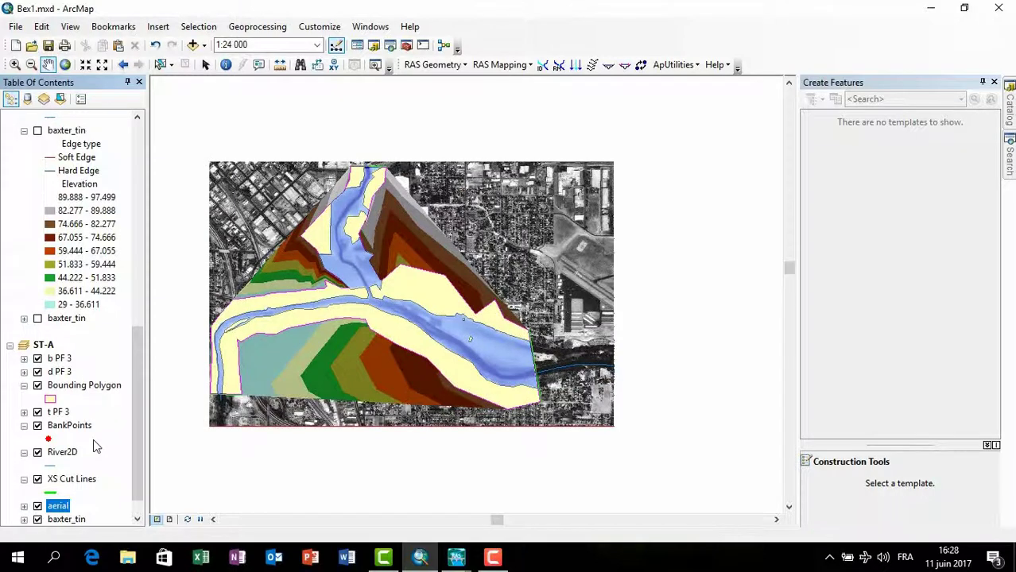
# - Switch ST-A's baxter_tin and River2D layers off and back on
pyautogui.scroll(-1, 93, 439)
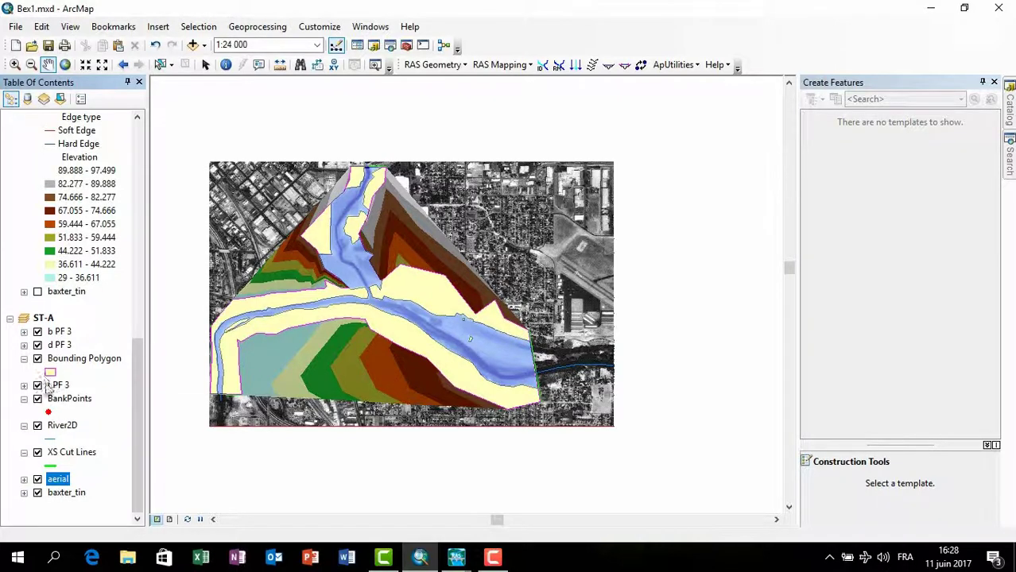
pyautogui.click(38, 493)
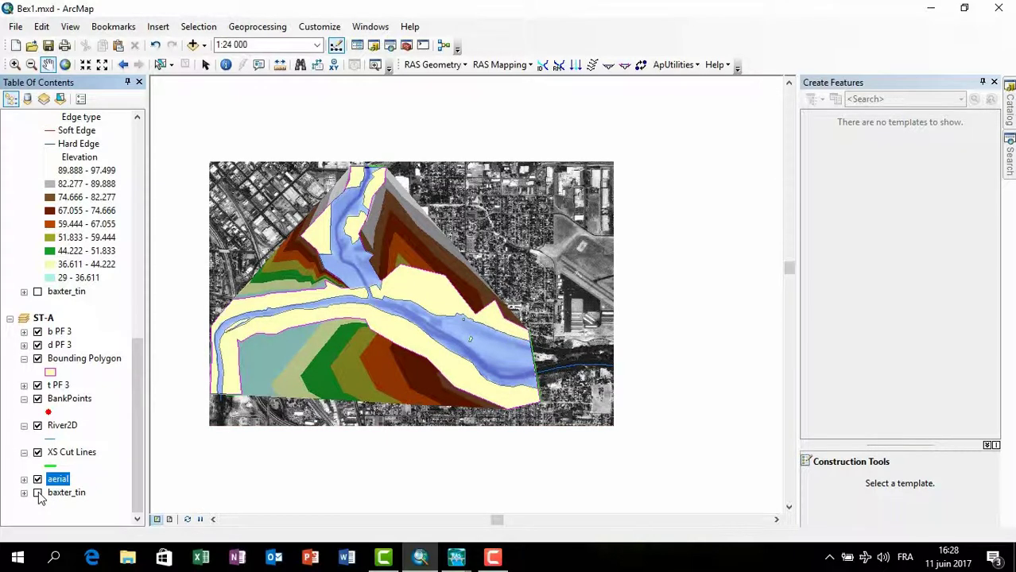
pyautogui.click(38, 493)
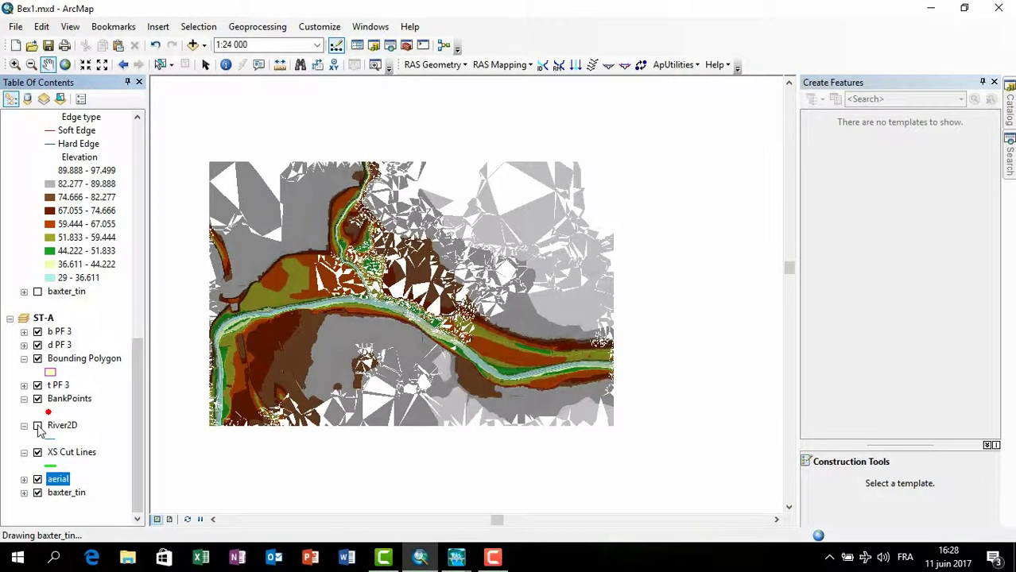
pyautogui.click(37, 427)
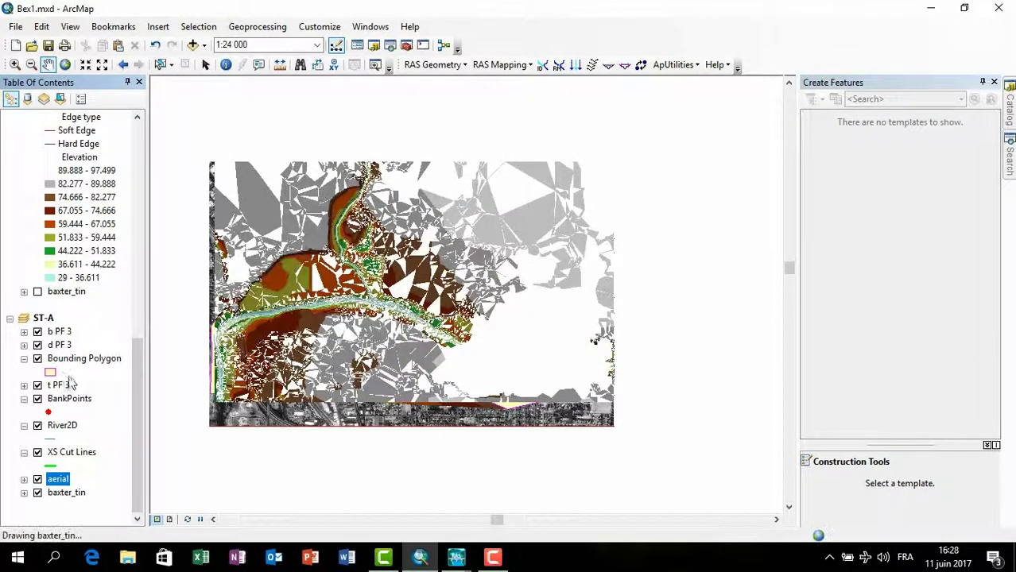
# - Hide the t PF 3, Bounding Polygon and XS Cut Lines layers in ST-A
pyautogui.click(38, 386)
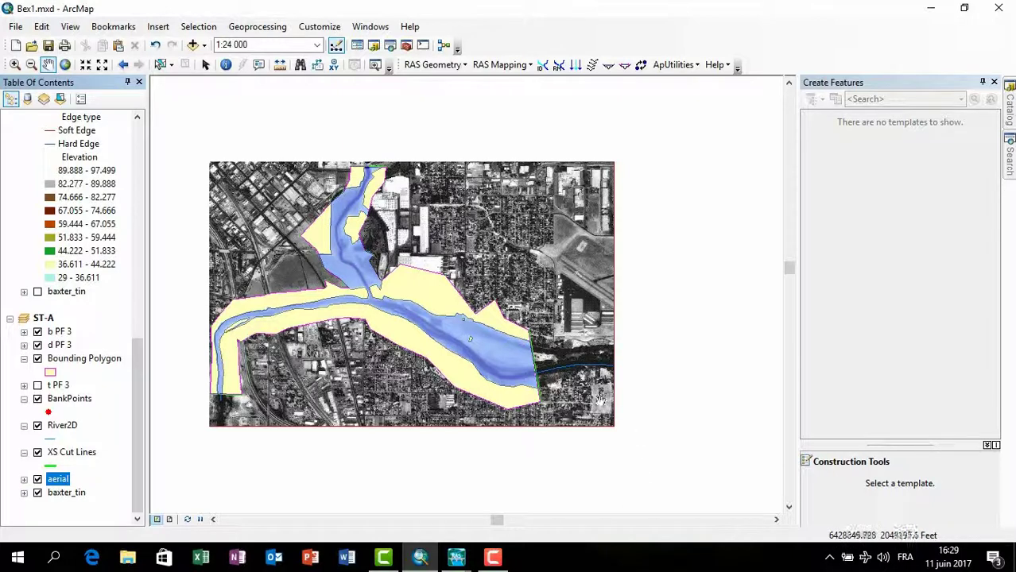
pyautogui.click(37, 359)
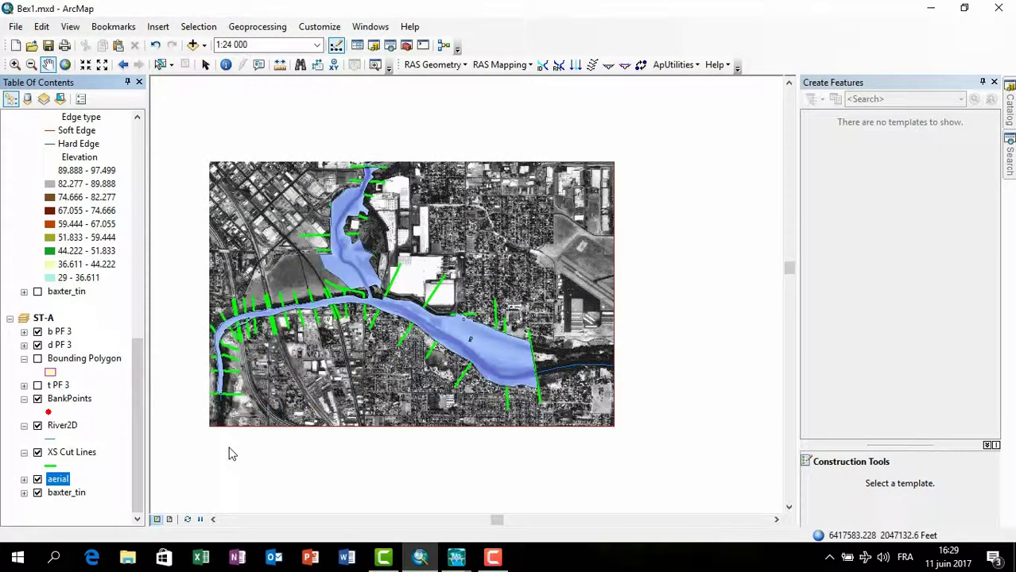
pyautogui.click(37, 453)
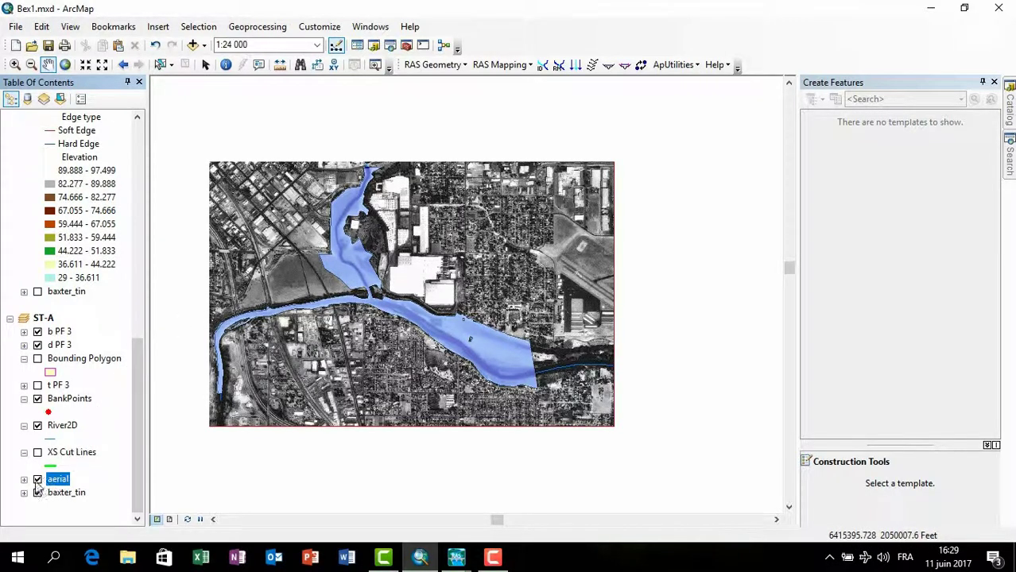
# - Hide d PF 3 and b PF 3 to view the bare aerial, and show them again along with Bounding Polygon and t PF 3
pyautogui.click(38, 345)
pyautogui.click(37, 331)
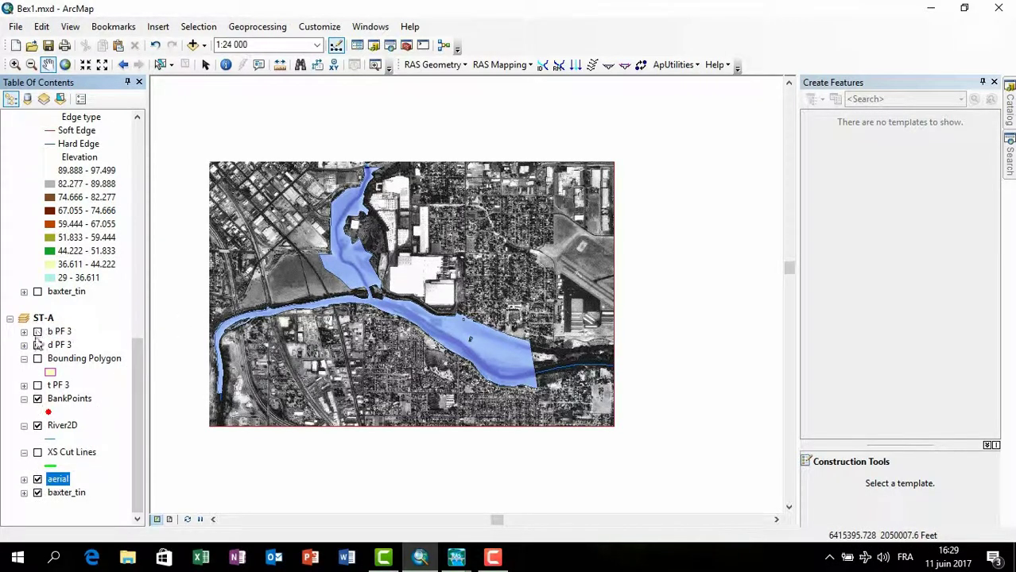
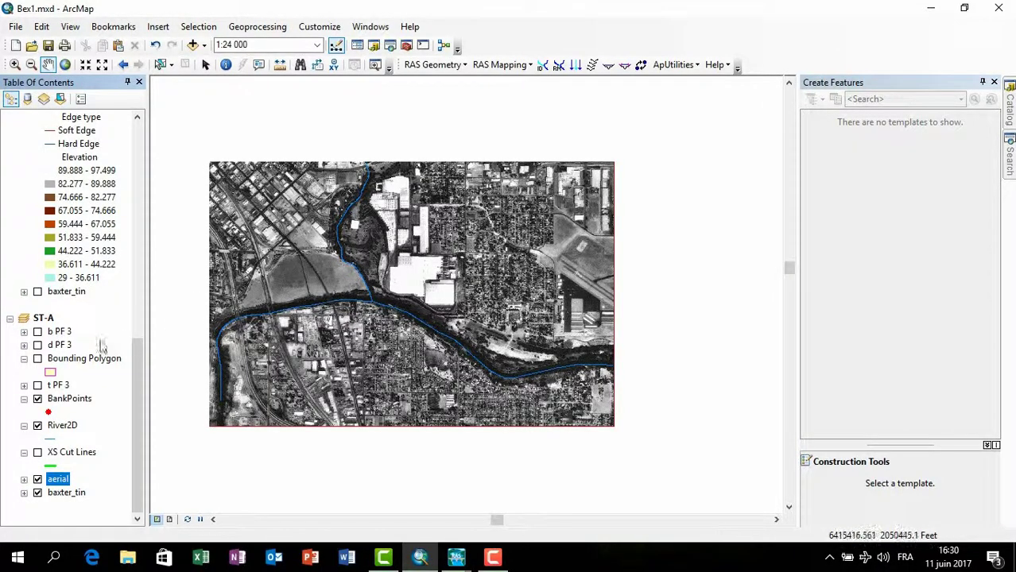
pyautogui.click(38, 333)
pyautogui.click(38, 386)
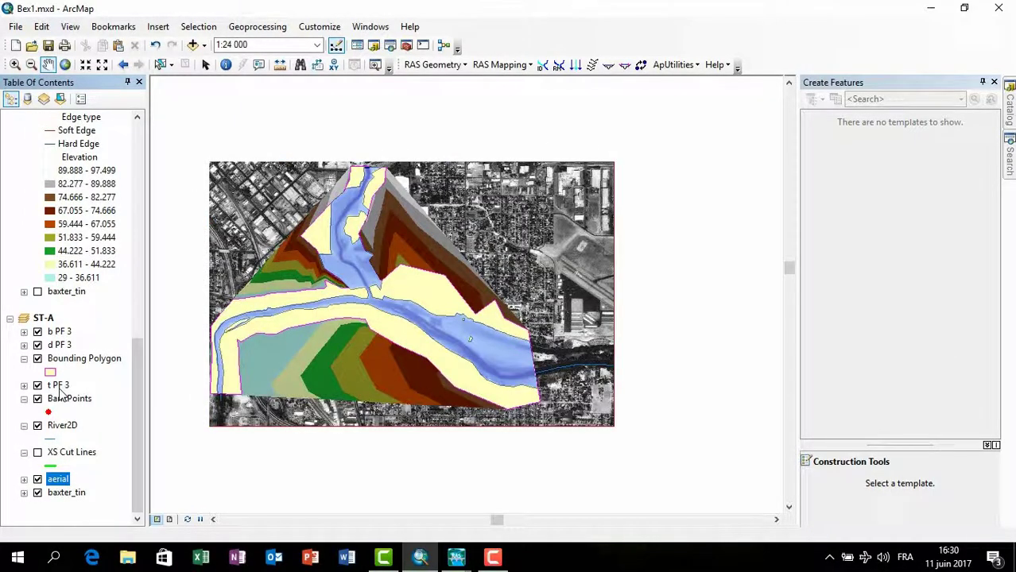
# - Turn off t PF 3 and Bounding Polygon so that only the PF 3 floodplain and depth overlay the aerial and river line
pyautogui.click(37, 384)
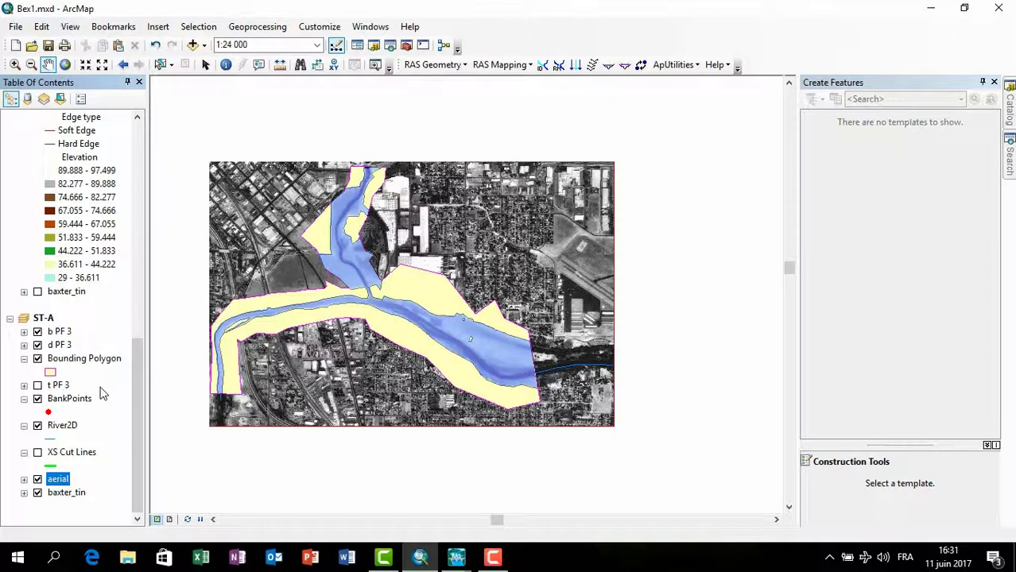
pyautogui.click(37, 359)
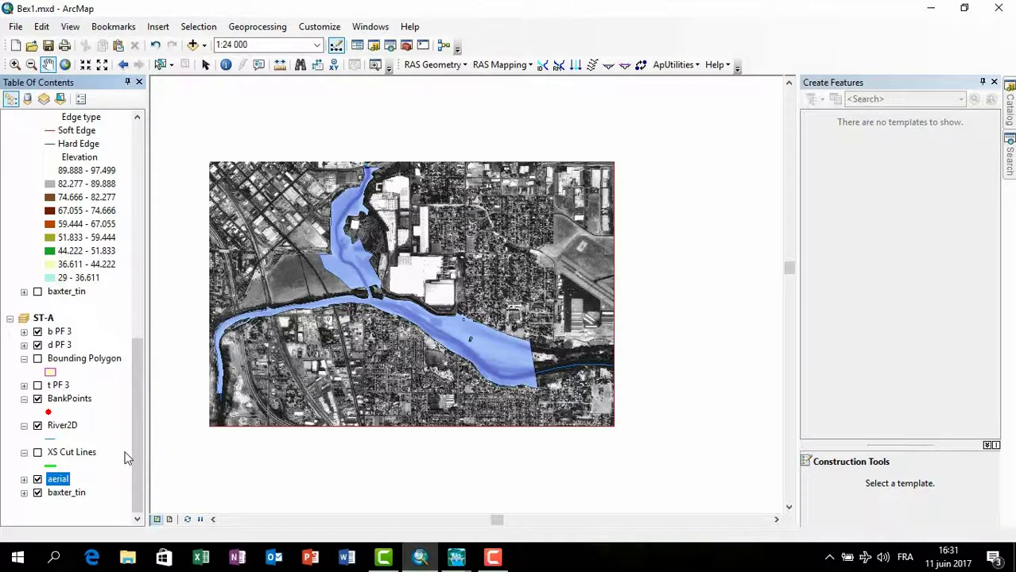
pyautogui.click(493, 559)
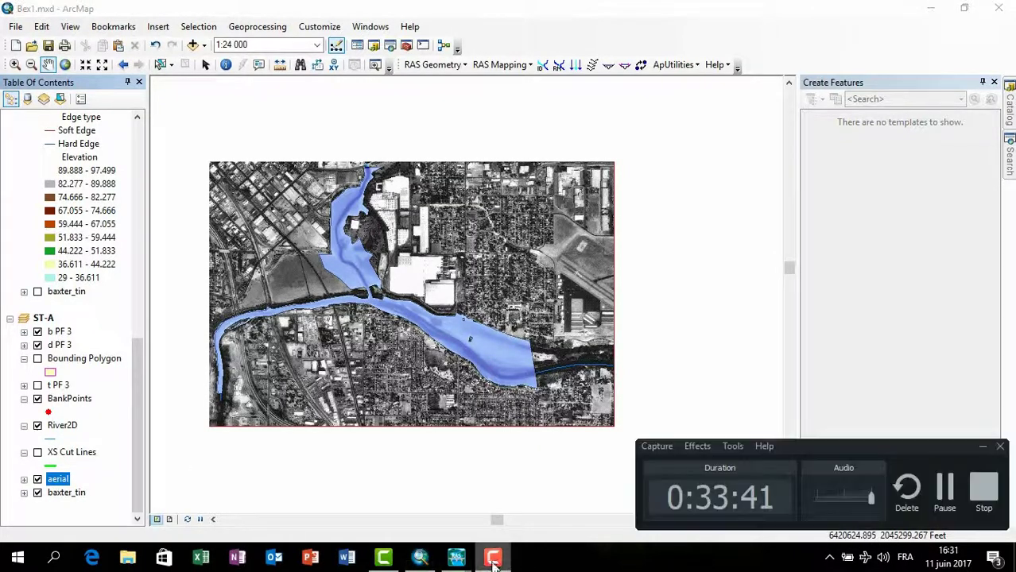
pyautogui.click(983, 488)
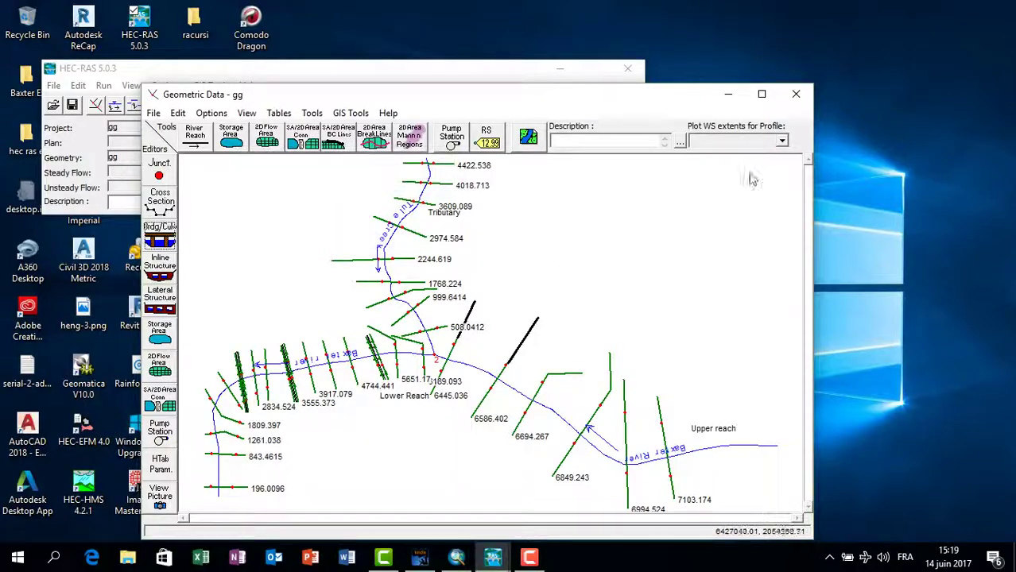
# - Close the geometric data editor in HEC-RAS and open the steady flow data with 3 profiles
pyautogui.click(795, 94)
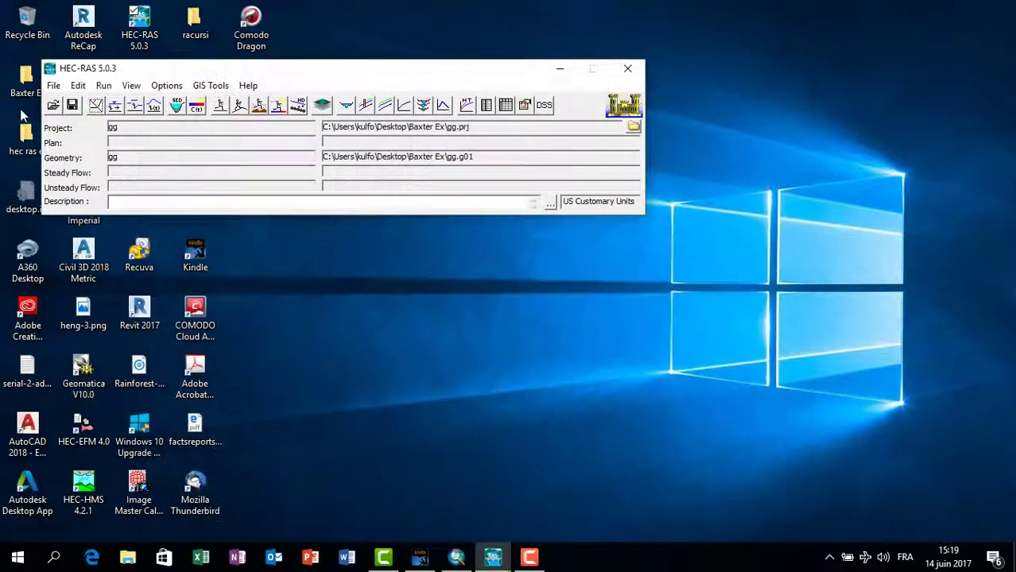
pyautogui.click(83, 86)
pyautogui.click(127, 124)
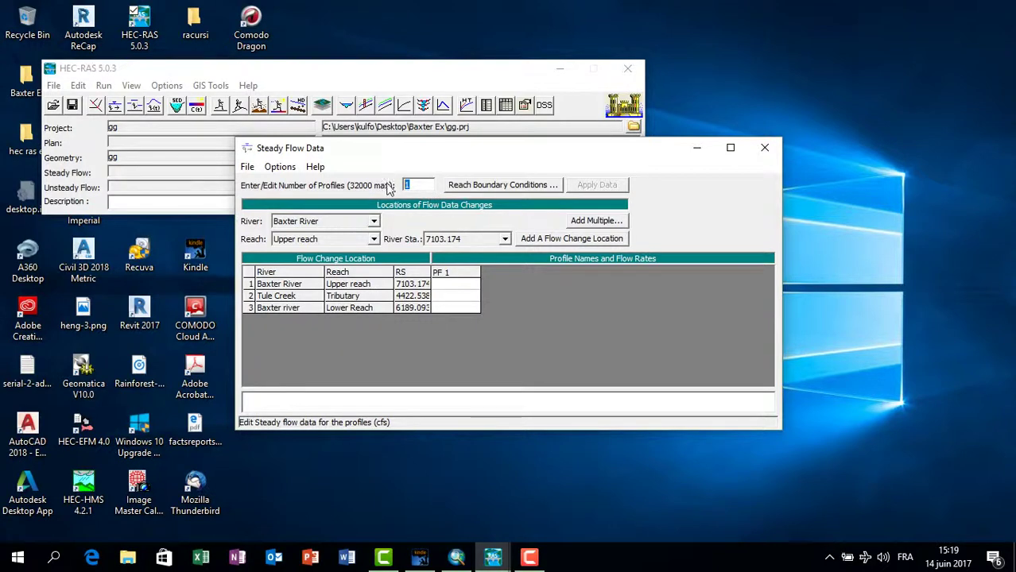
# - Assign a Normal Depth downstream boundary with a slope of 0.001 to Baxter river's Lower Reach for all profiles
pyautogui.click(488, 185)
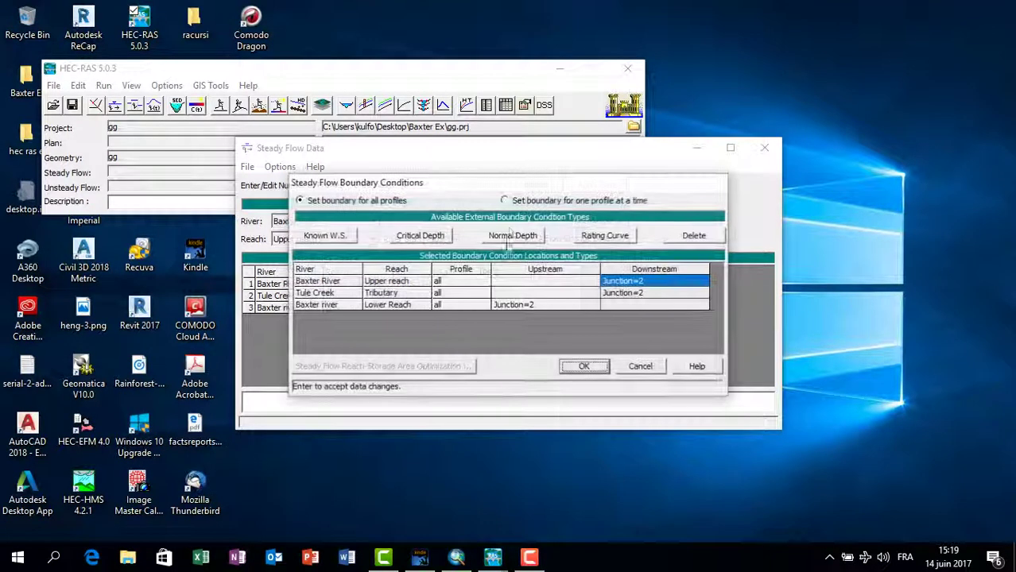
pyautogui.click(612, 306)
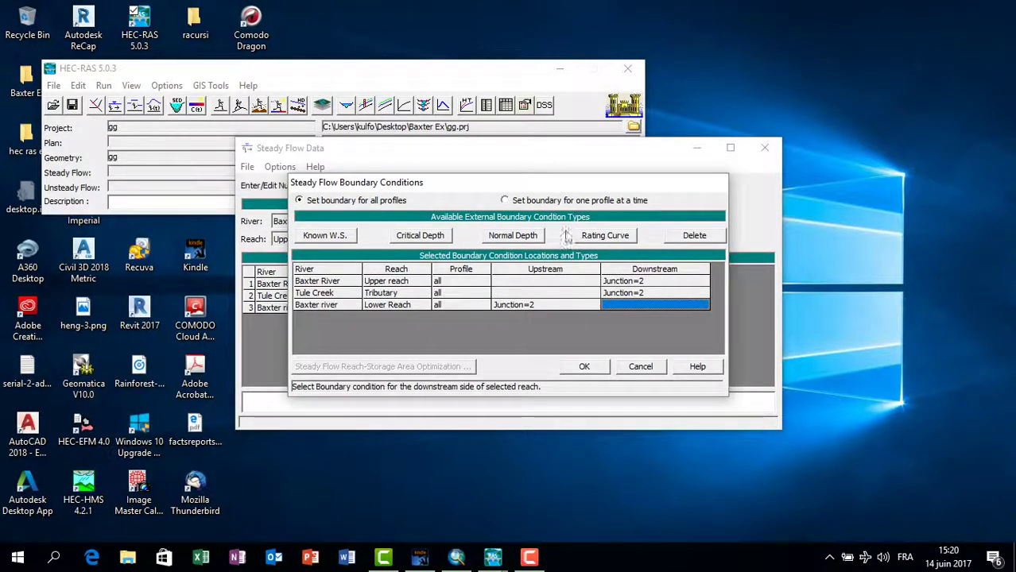
pyautogui.click(515, 237)
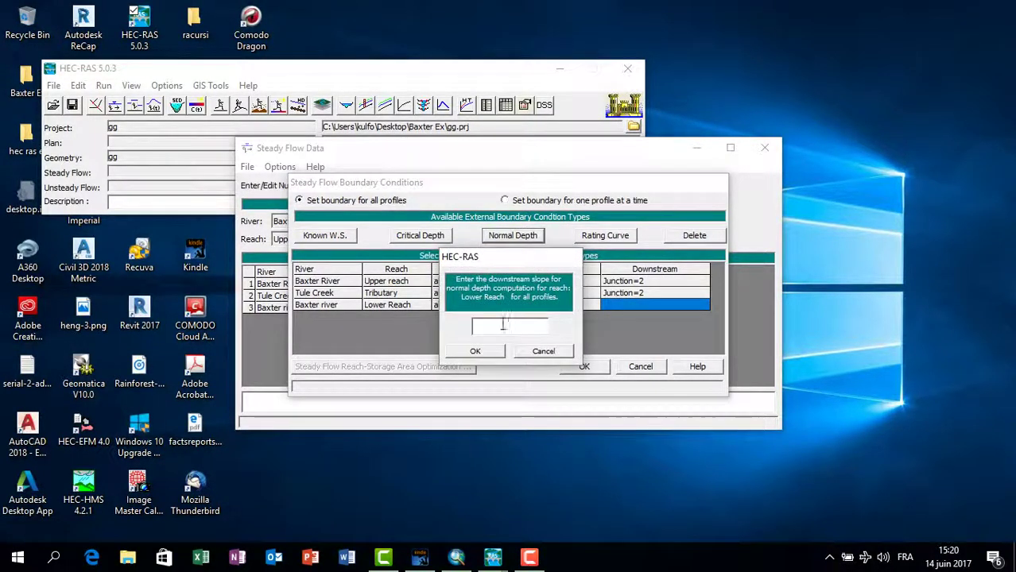
pyautogui.write('0.001')
pyautogui.click(476, 350)
pyautogui.click(585, 367)
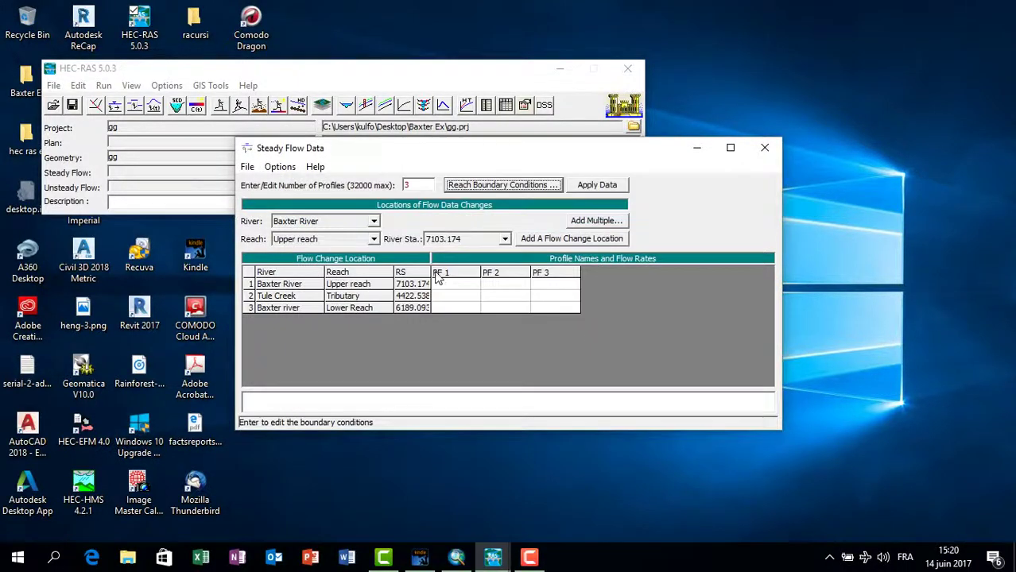
# - Enter flows of 24000, 48000 and 96000 for PF 1 to PF 3 on Baxter River's Upper reach
pyautogui.click(452, 284)
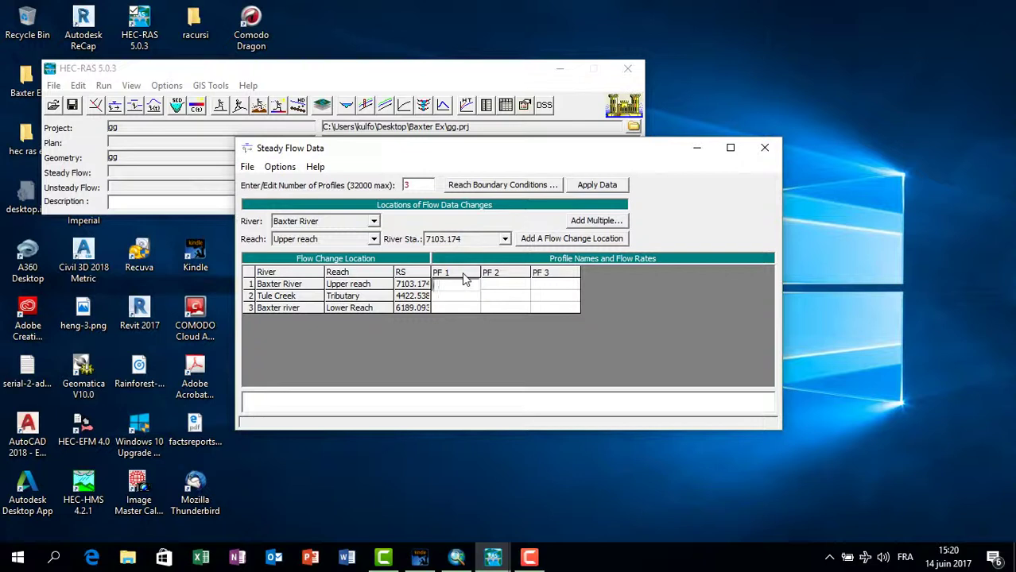
pyautogui.write('24000')
pyautogui.click(494, 288)
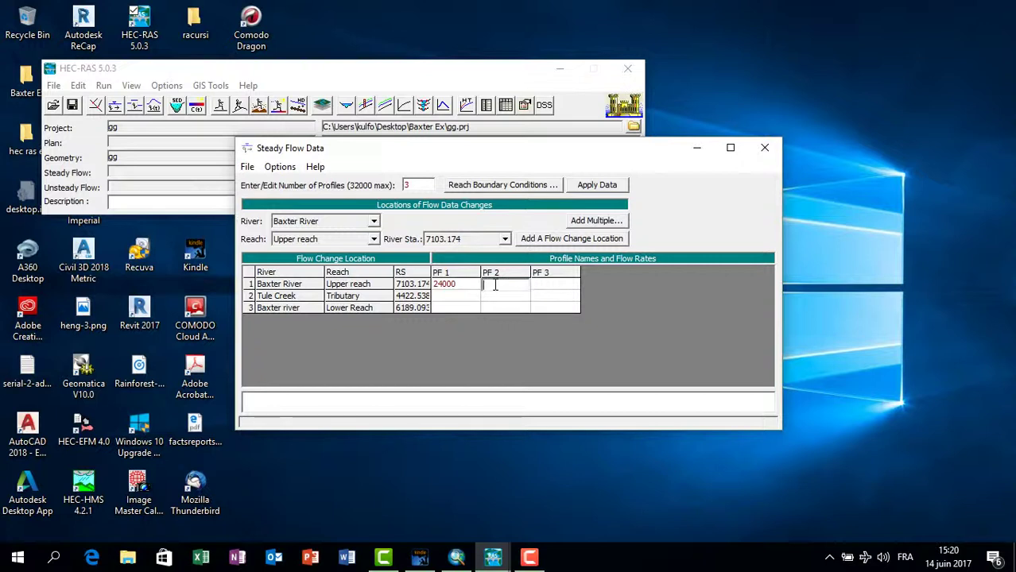
pyautogui.write('48000')
pyautogui.click(549, 284)
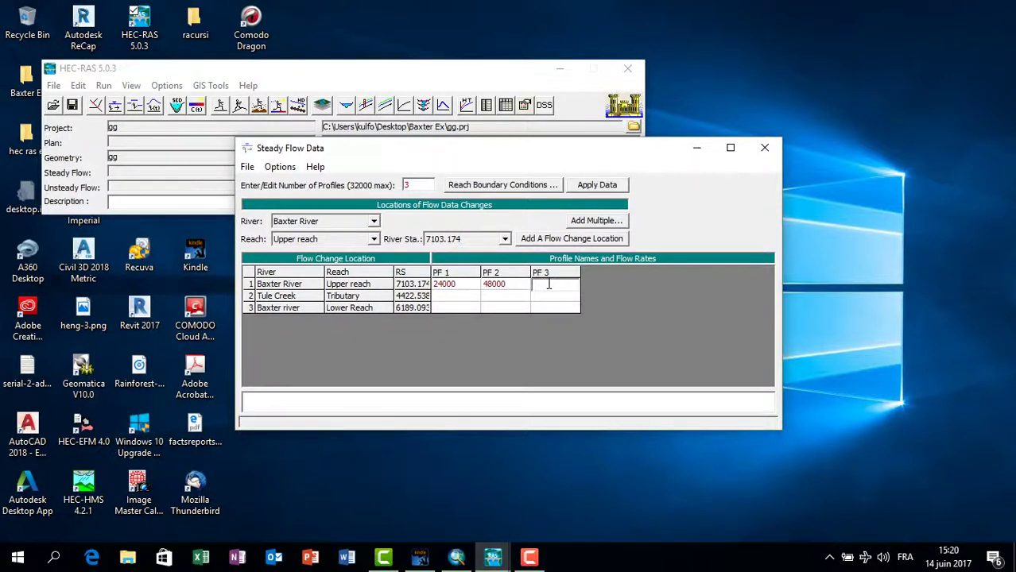
pyautogui.write('96000')
# - Enter flows of 25000, 50000 and 100000 for PF 1 to PF 3 on Tule Creek's Tributary reach
pyautogui.click(446, 294)
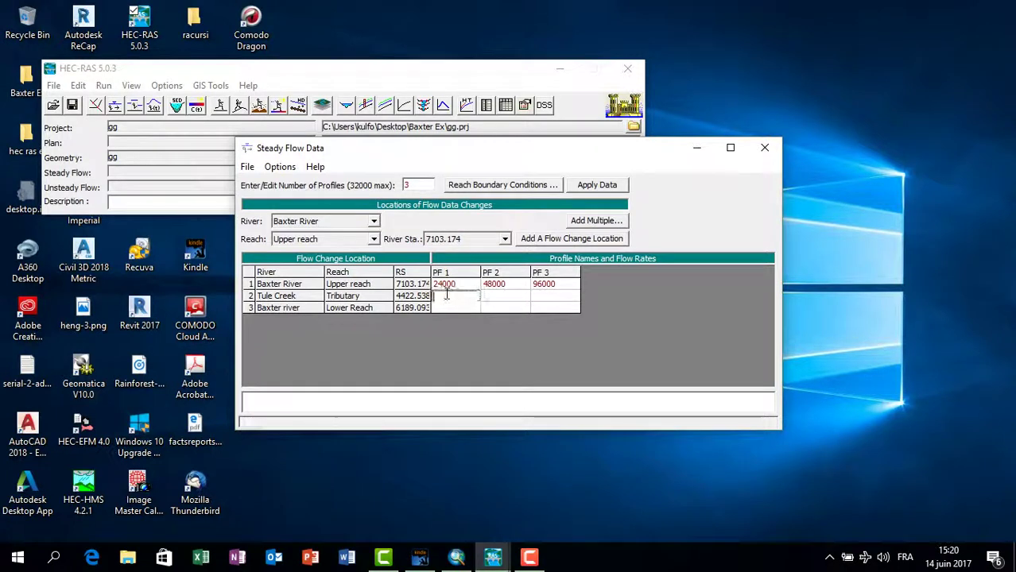
pyautogui.write('25000')
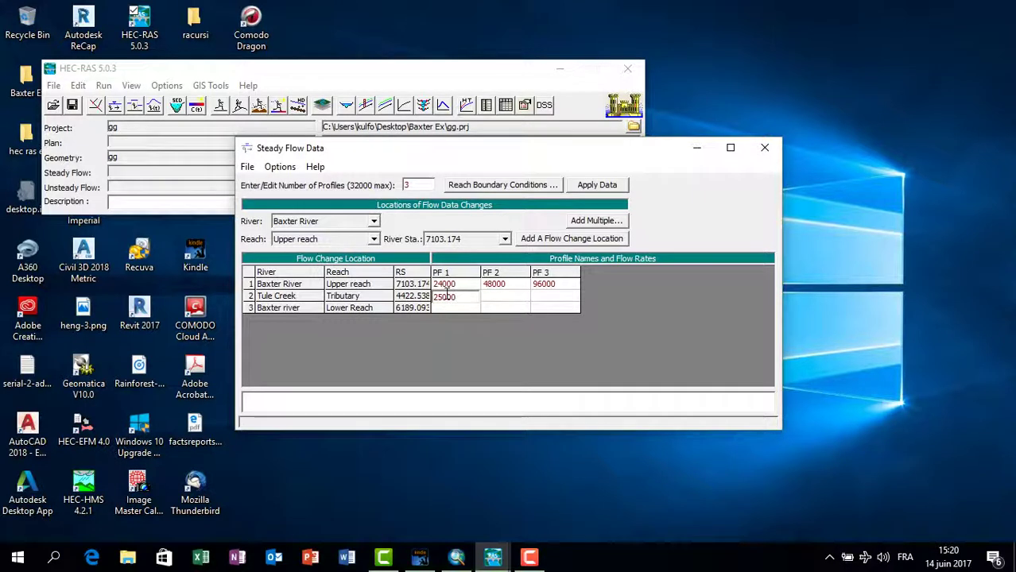
pyautogui.click(497, 299)
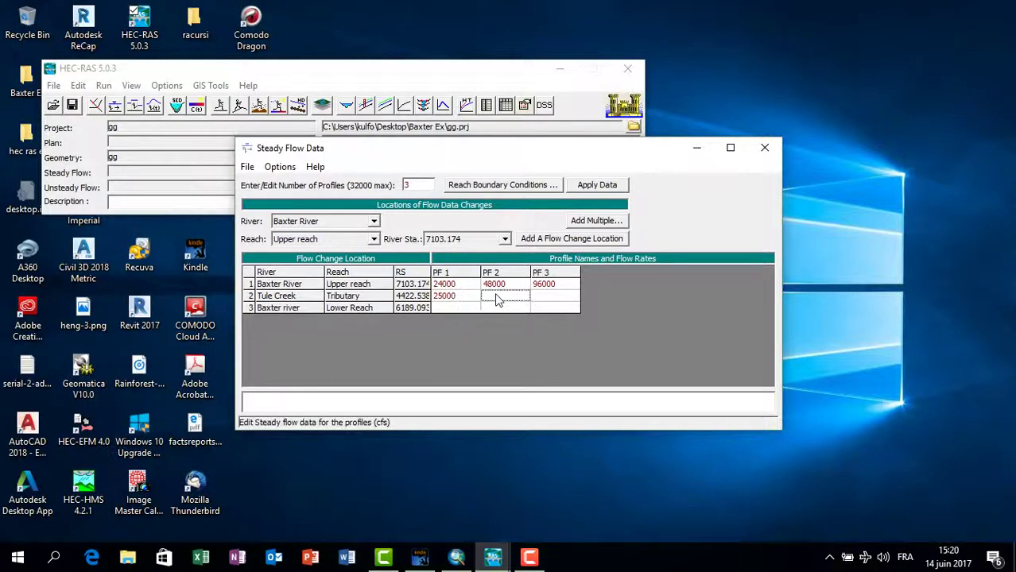
pyautogui.write('50')
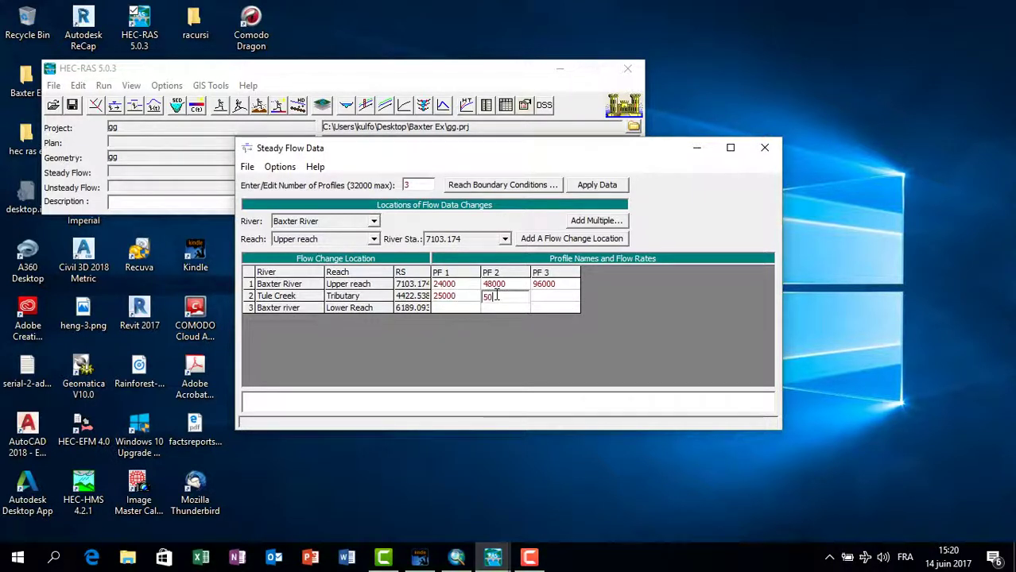
pyautogui.write('000')
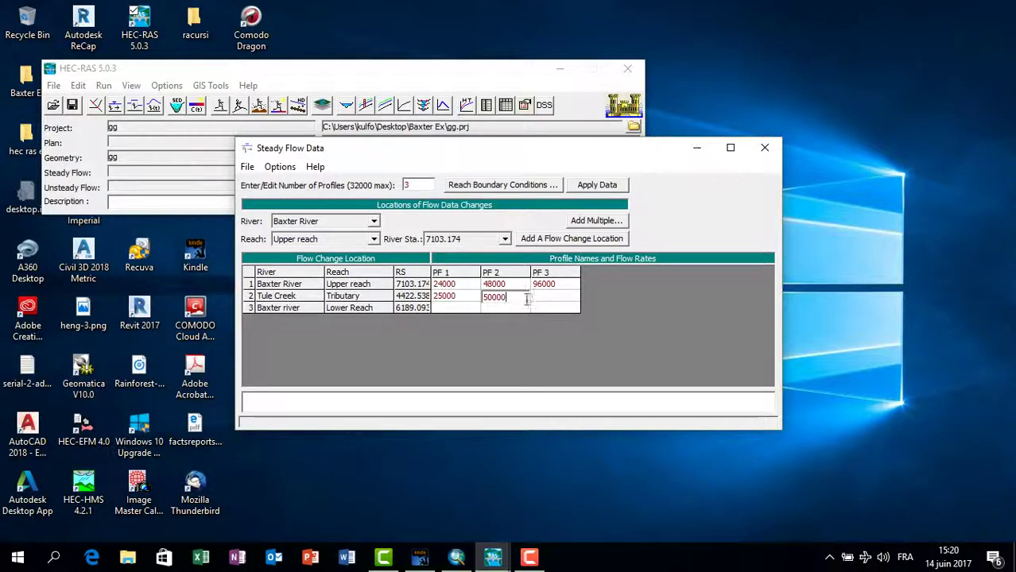
pyautogui.click(554, 296)
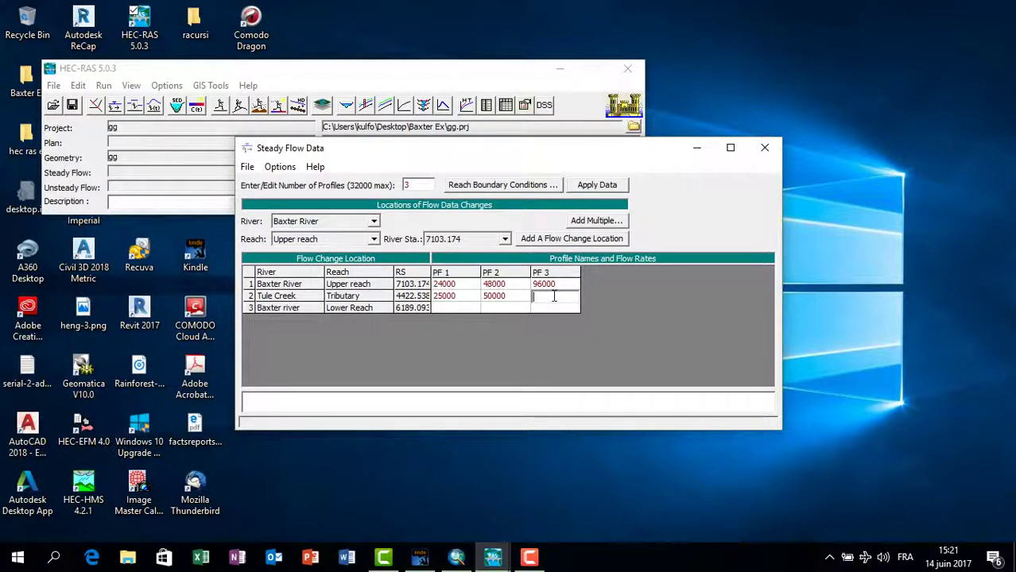
pyautogui.write('10000')
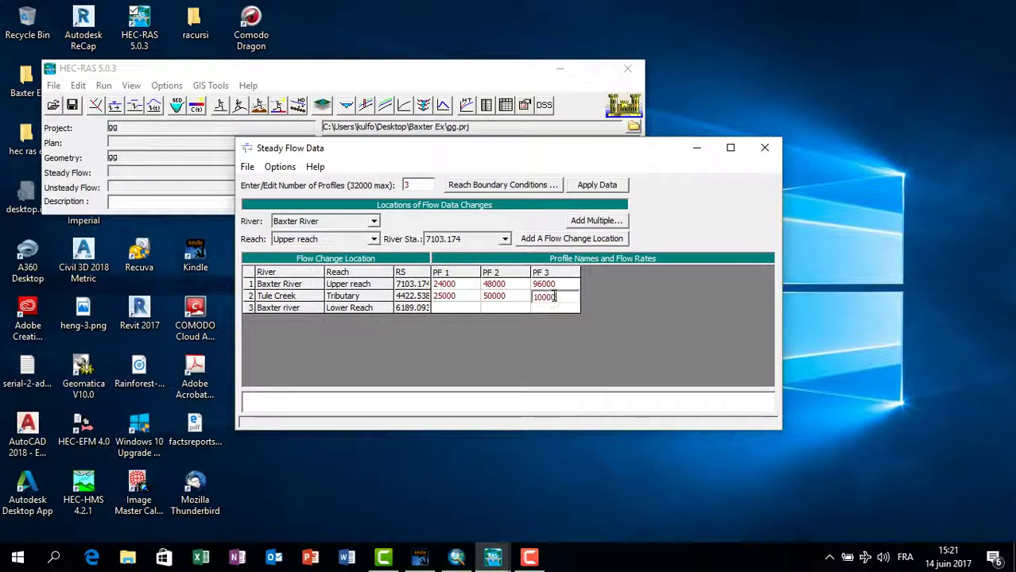
pyautogui.write('0')
# - Move the 25000 PF 1 flow from the Tule Creek row to Baxter river's Lower Reach
pyautogui.click(471, 298)
pyautogui.moveTo(472, 298); pyautogui.dragTo(429, 298)
pyautogui.hotkey('ctrl', 'c')
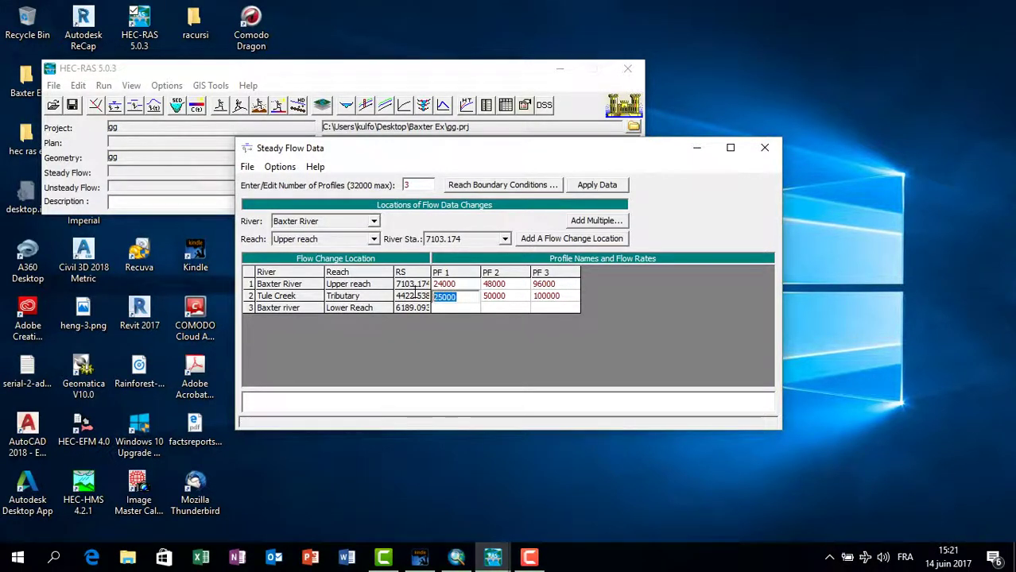
pyautogui.press('Delete')
pyautogui.click(449, 308)
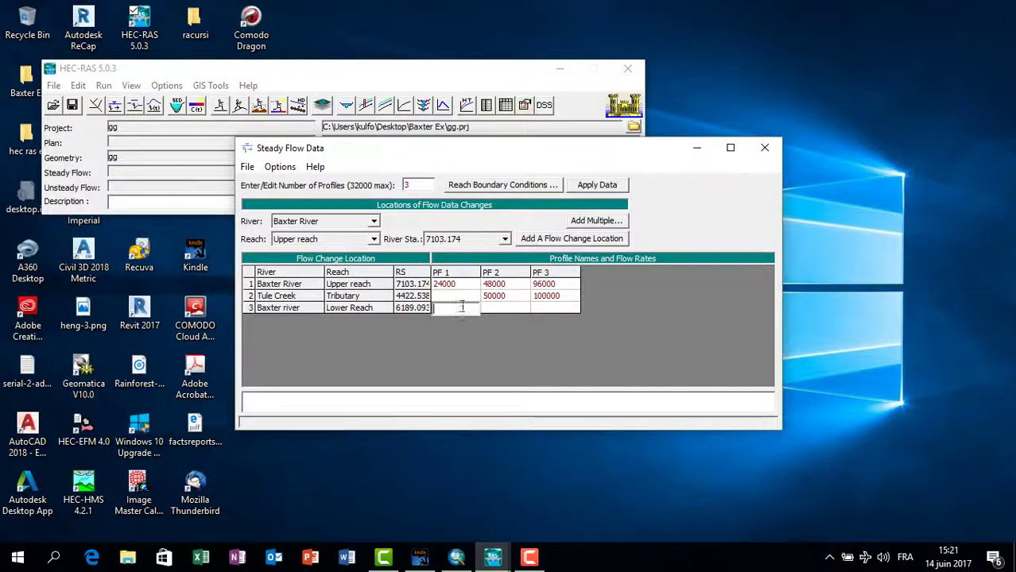
pyautogui.rightClick(456, 310)
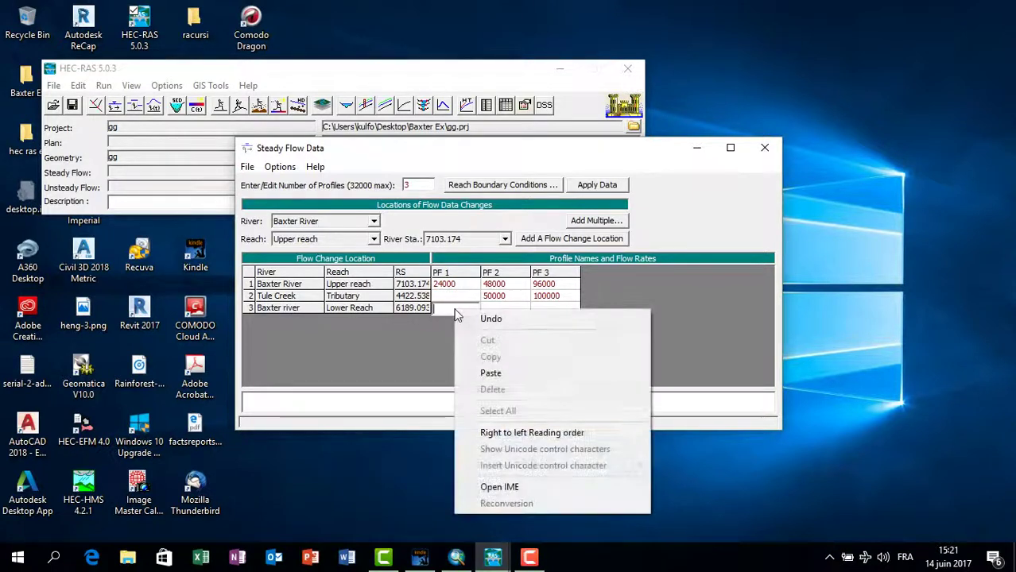
pyautogui.click(493, 367)
# - Enter Lower Reach flows of 50000 for PF 2 and 10000 for PF 3
pyautogui.click(494, 310)
pyautogui.write('5000')
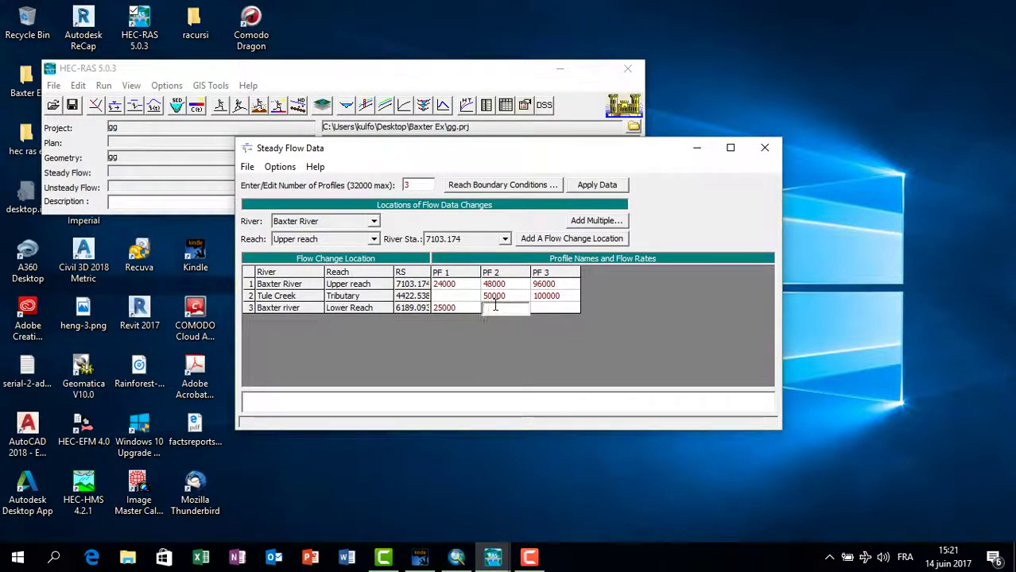
pyautogui.write('0')
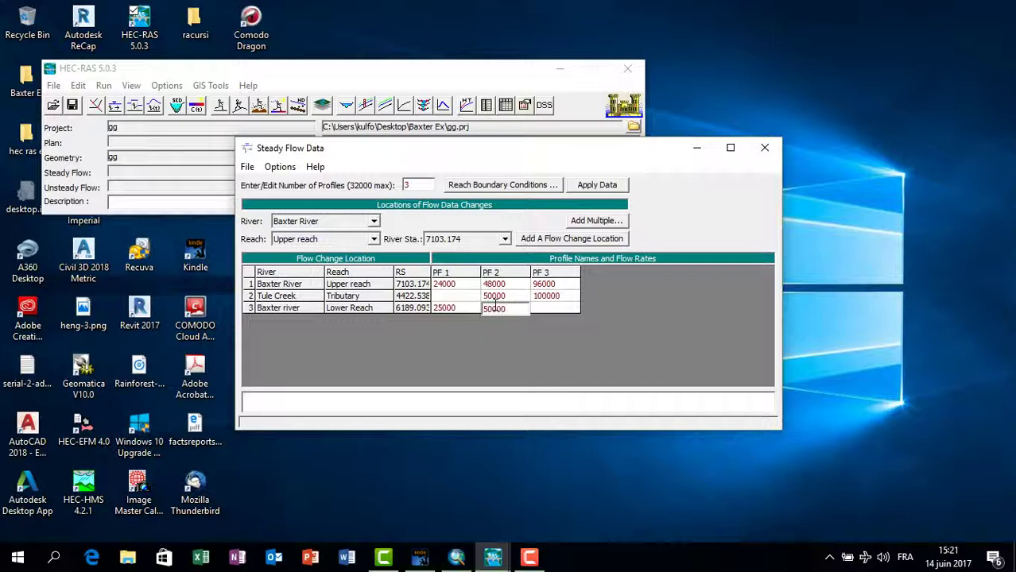
pyautogui.click(545, 309)
pyautogui.write('1')
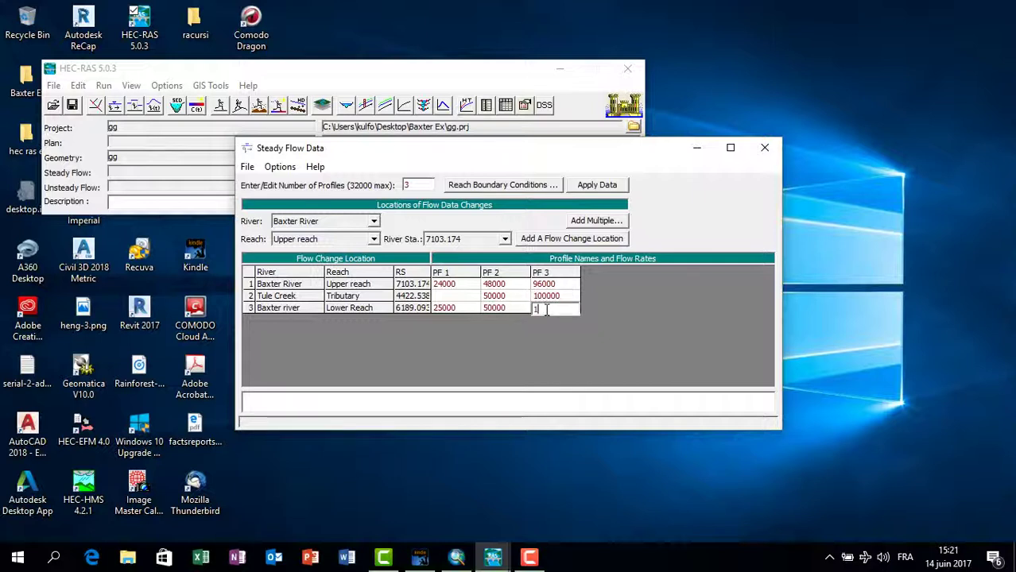
pyautogui.write('0000')
# - Set Tule Creek's Tributary flows to 1000 for PF 1, 2000 for PF 2 and 4000 for PF 3
pyautogui.click(547, 296)
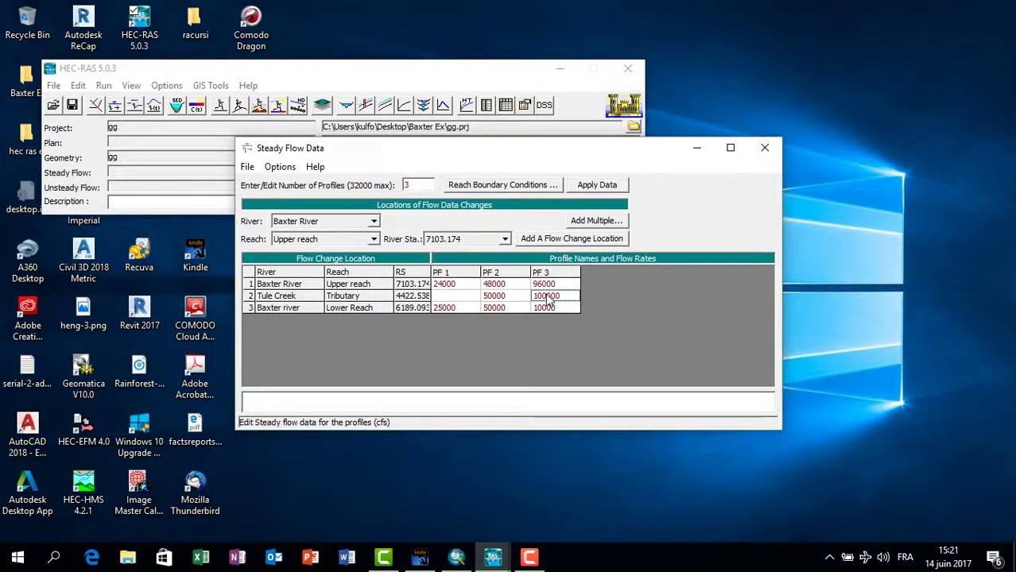
pyautogui.click(547, 298)
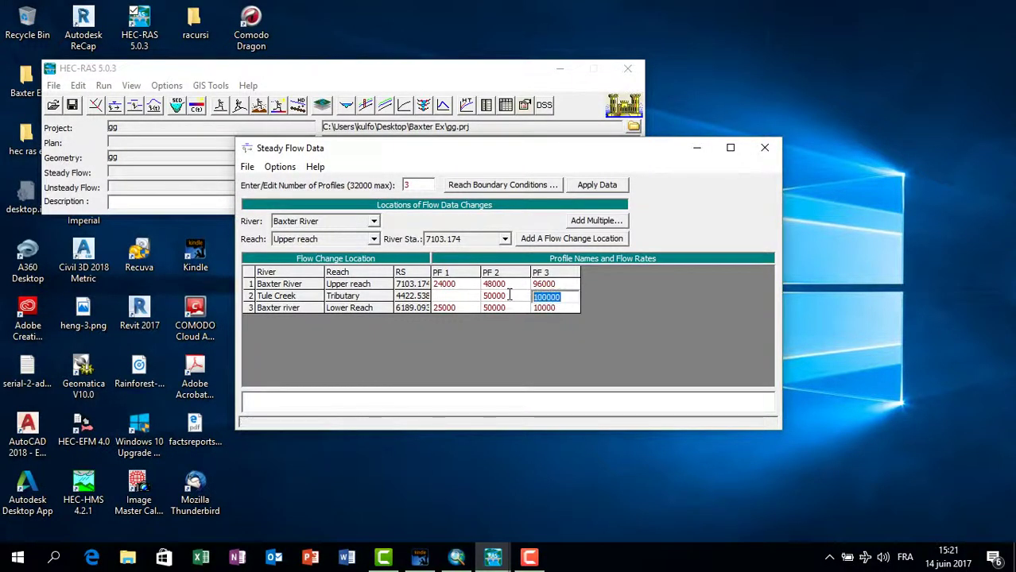
pyautogui.write('4')
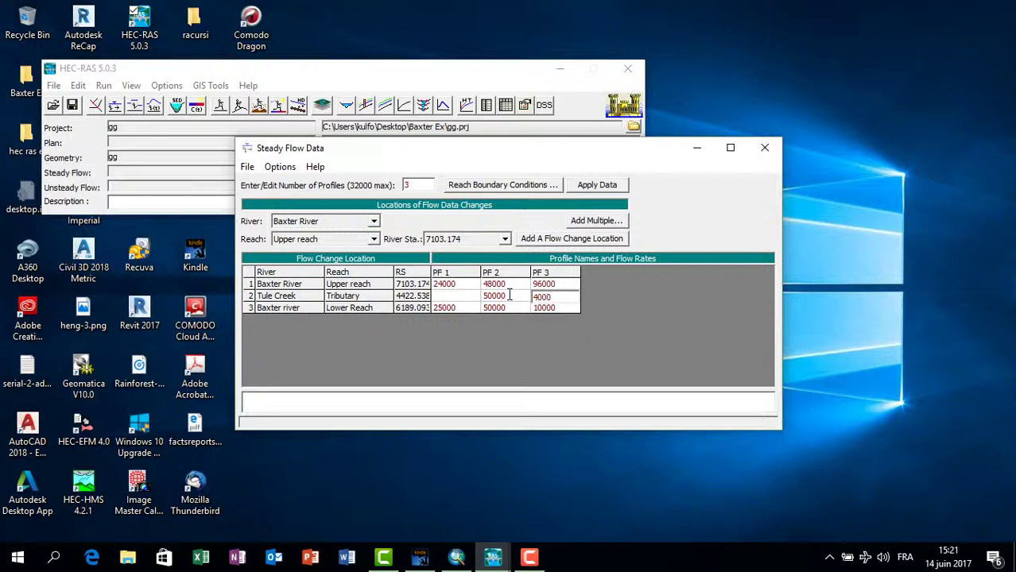
pyautogui.click(501, 296)
pyautogui.click(501, 297)
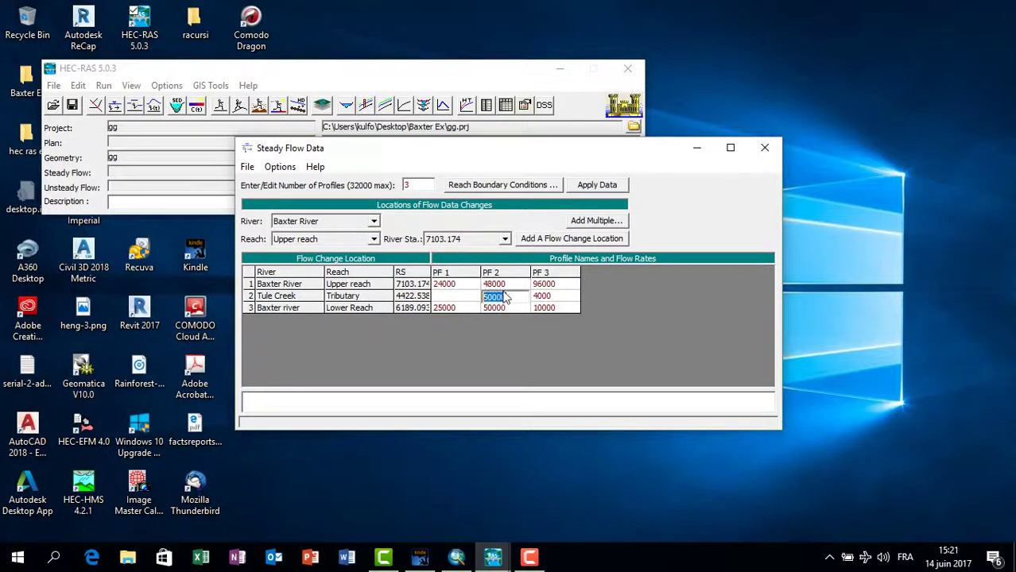
pyautogui.write('2')
pyautogui.click(453, 296)
pyautogui.click(453, 296)
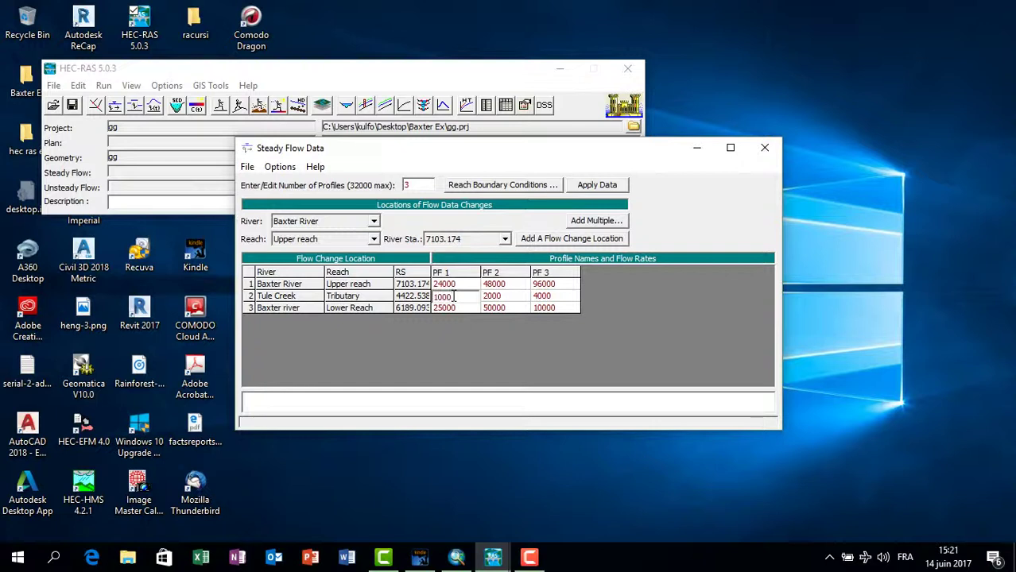
# - Keep Baxter River as the river for flow change locations and apply the flow data
pyautogui.click(318, 222)
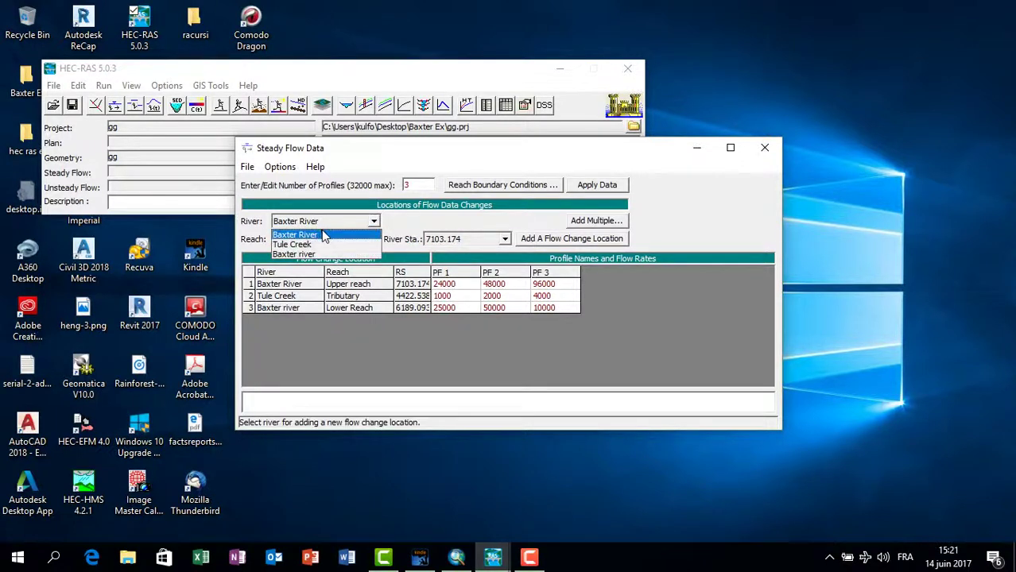
pyautogui.click(323, 236)
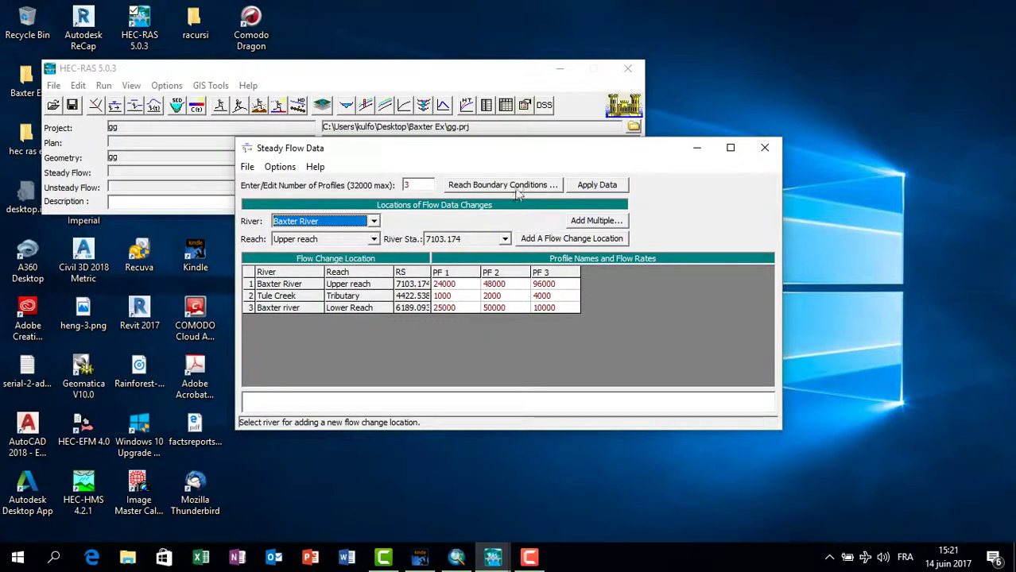
pyautogui.click(596, 185)
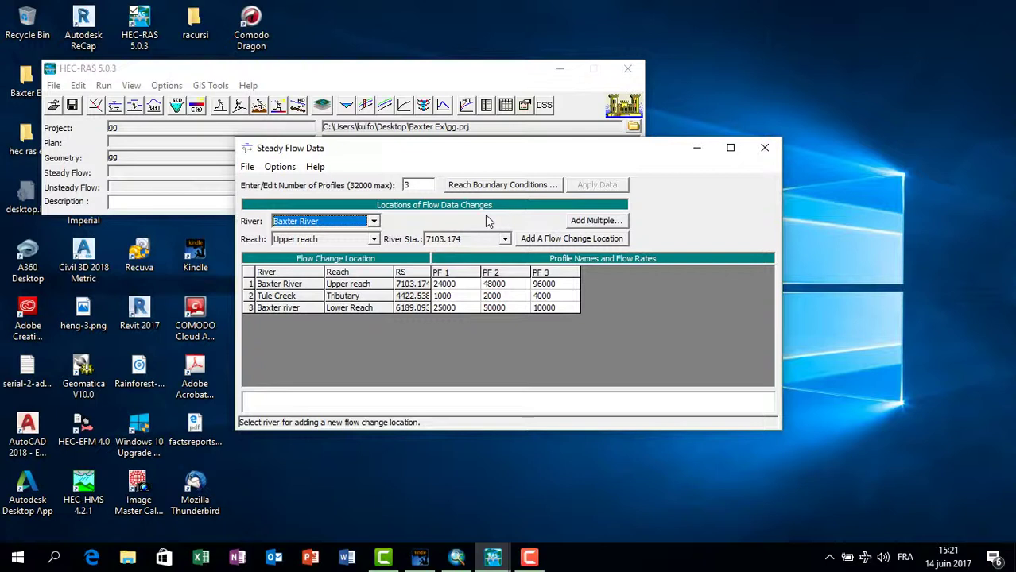
# - Correct the Lower Reach flow for PF 3 to 100000 and apply the flow data
pyautogui.click(560, 308)
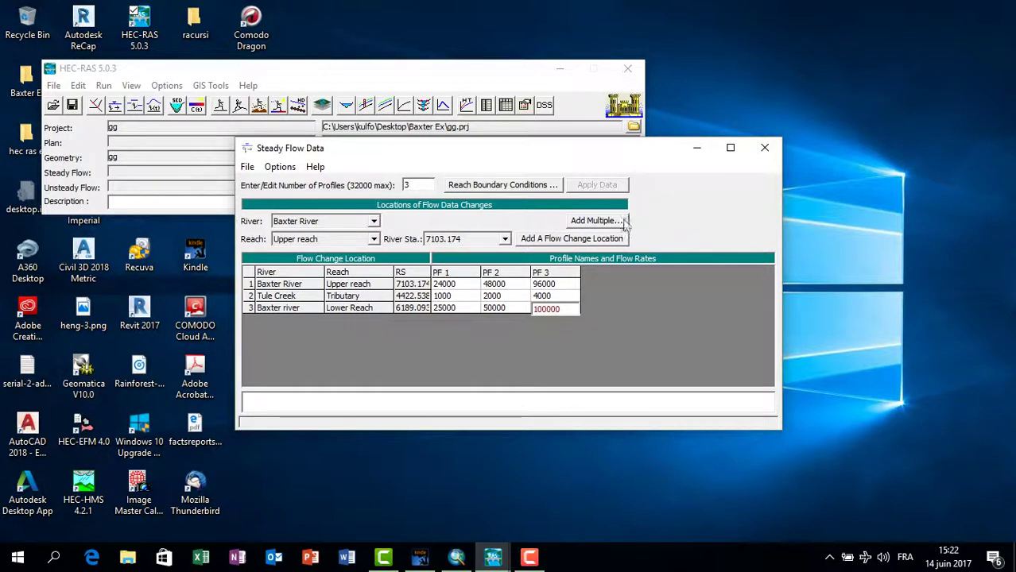
pyautogui.click(554, 272)
pyautogui.click(600, 186)
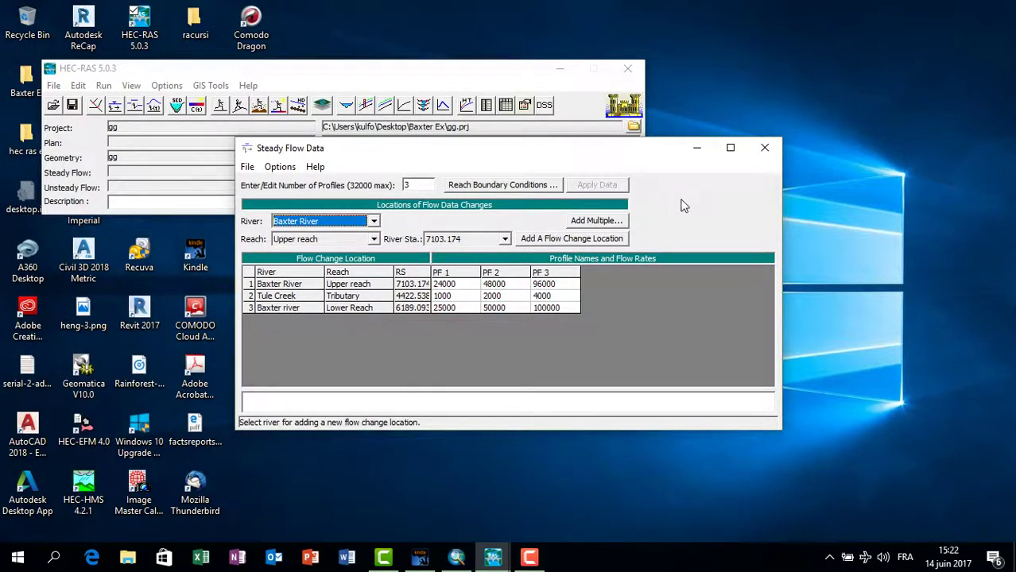
# - Review the boundary conditions assigned to the three reaches and accept them
pyautogui.click(494, 186)
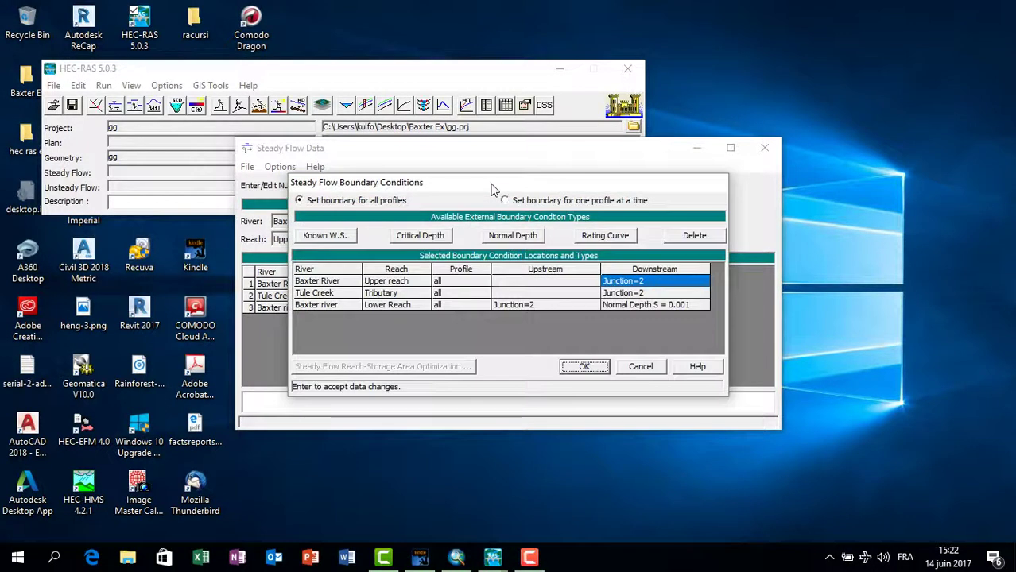
pyautogui.click(584, 367)
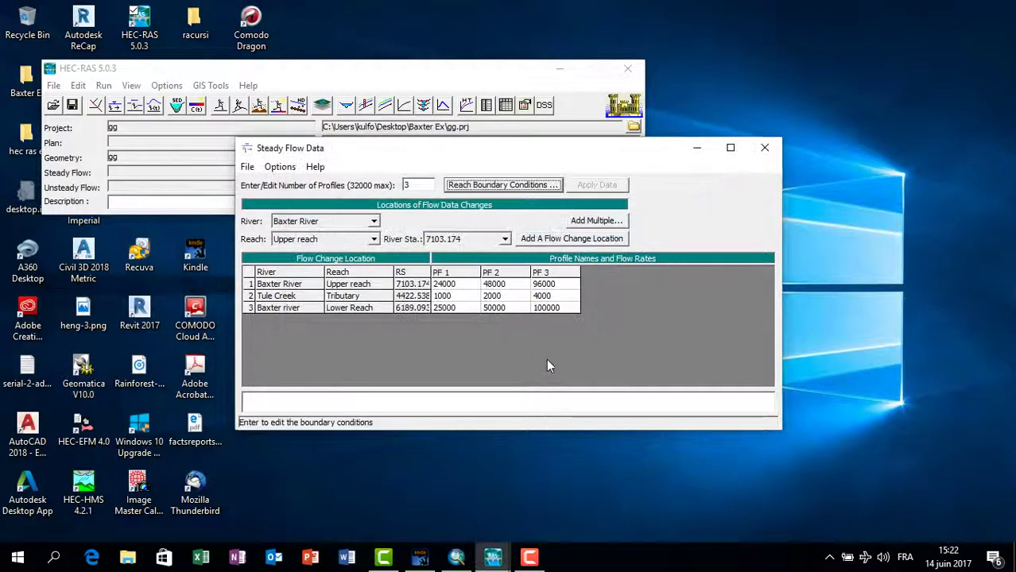
# - Save the steady flow data under the title ggf and close the flow data editor
pyautogui.click(247, 167)
pyautogui.click(274, 216)
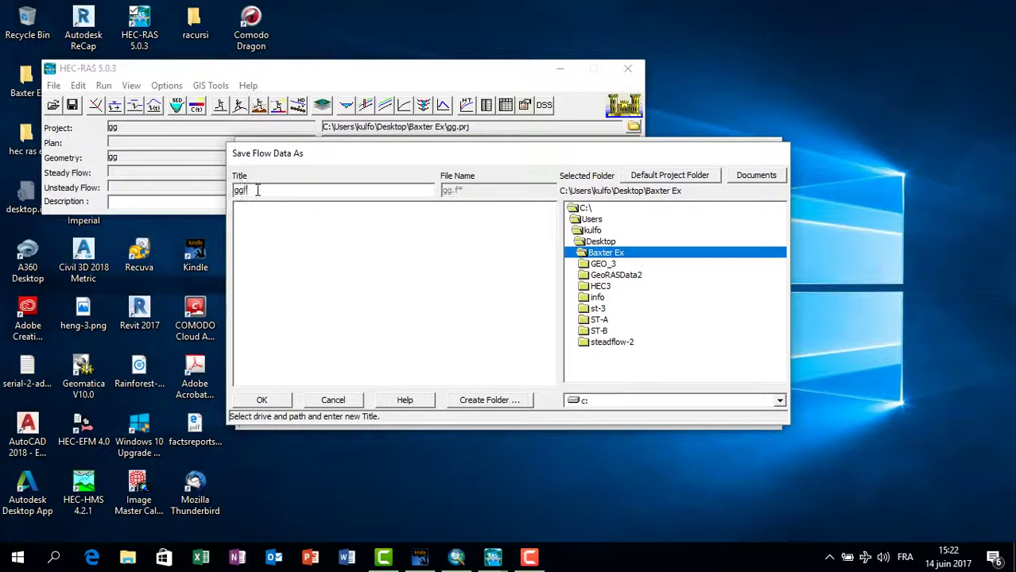
pyautogui.click(268, 404)
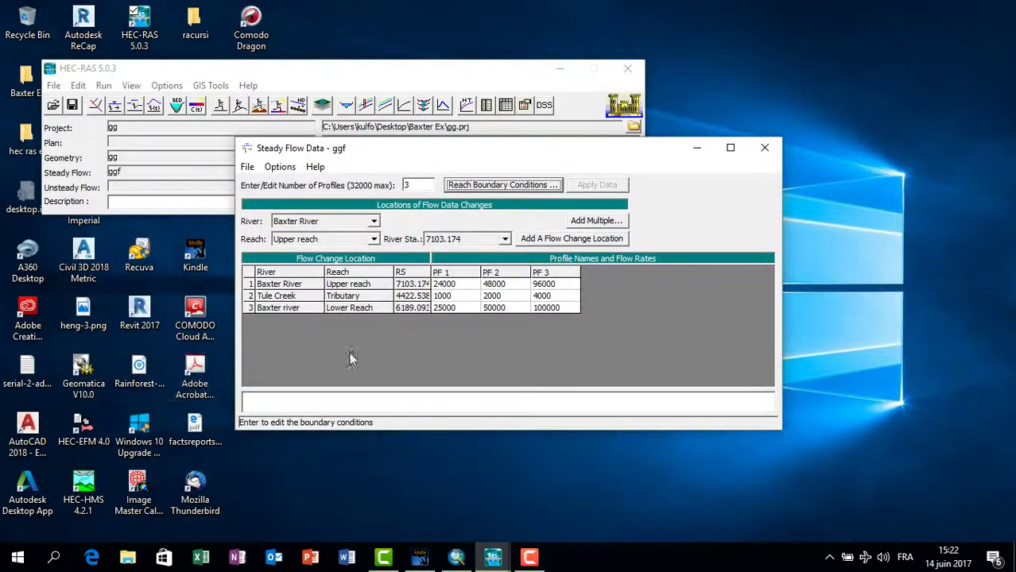
pyautogui.click(765, 150)
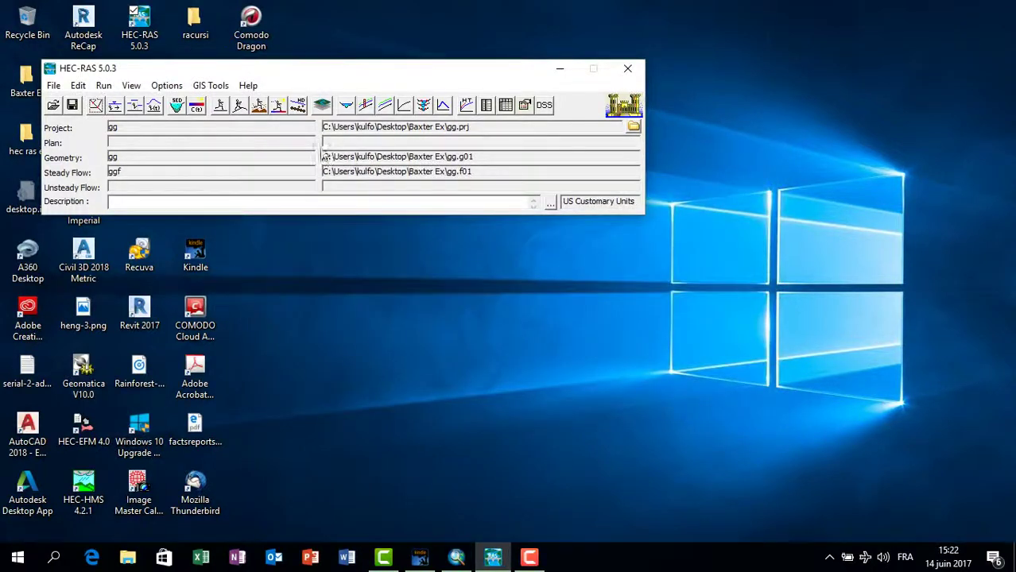
# - Compute the steady flow analysis with the gg geometry, ggf flow file and Subcritical regime, and close the analysis
pyautogui.click(104, 85)
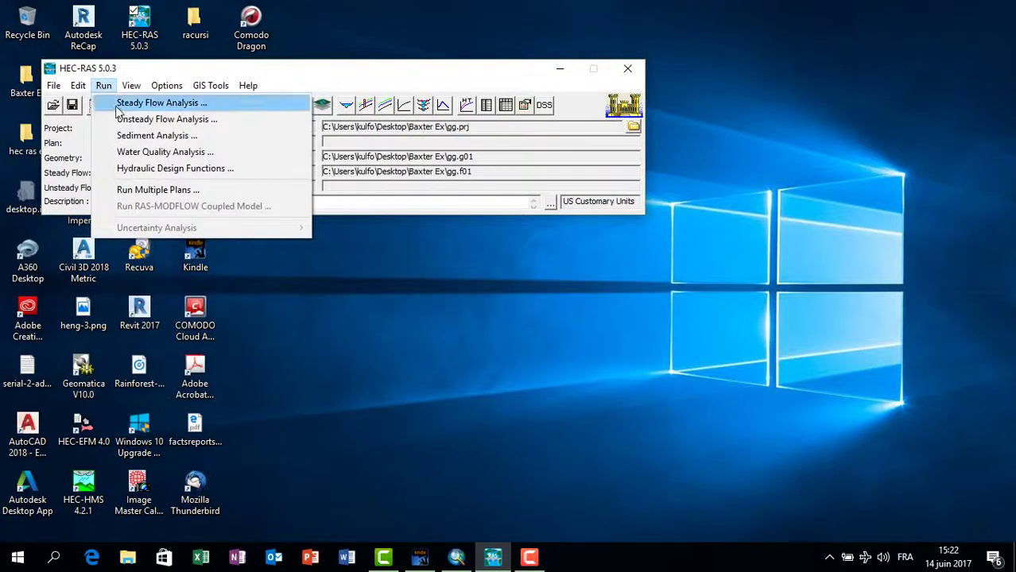
pyautogui.click(137, 103)
pyautogui.click(522, 364)
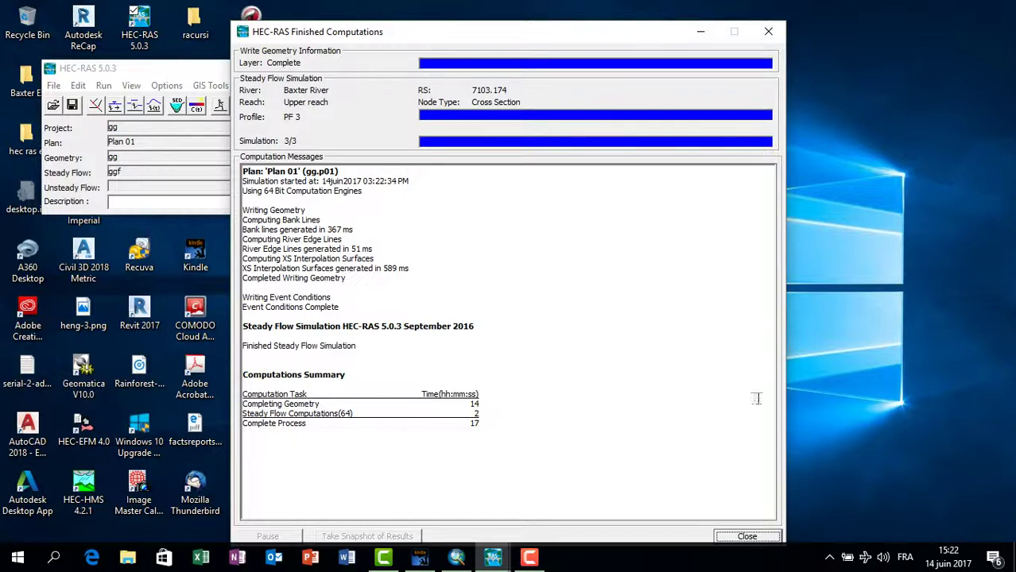
pyautogui.click(747, 537)
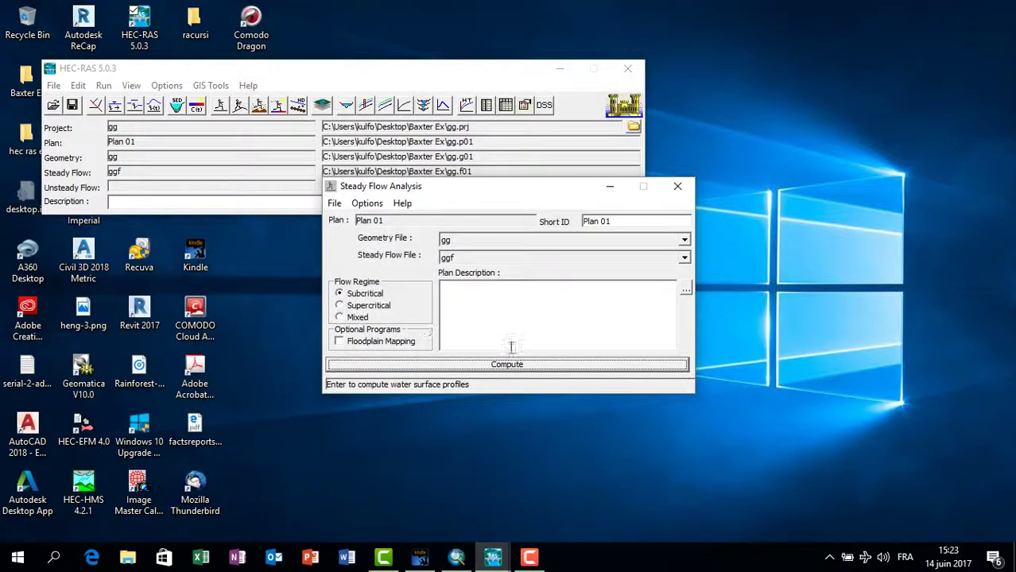
pyautogui.click(677, 186)
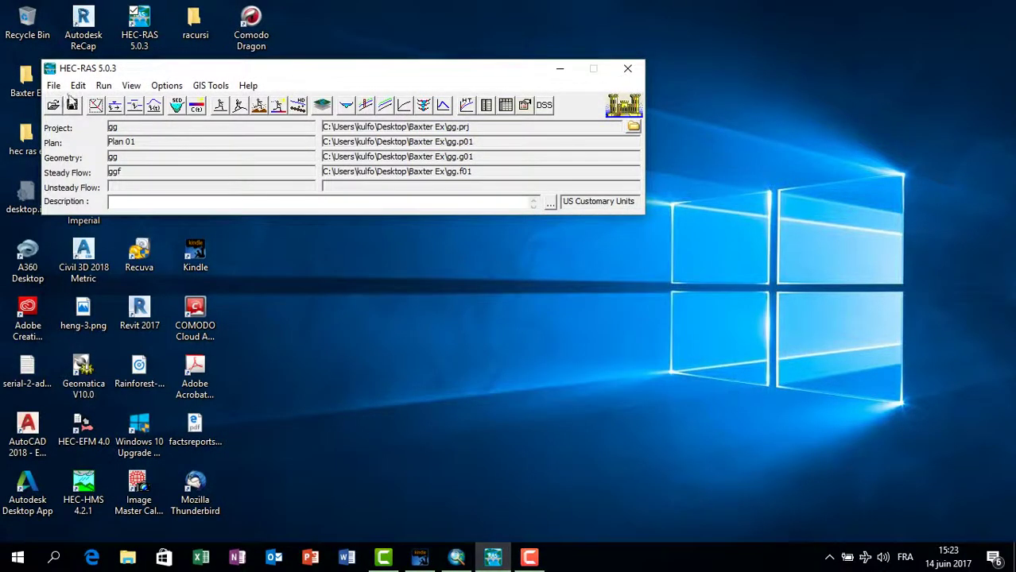
# - Export the GIS data to gg.RASexport.sdf with PF 3 as the only water surface profile
pyautogui.click(54, 86)
pyautogui.moveTo(106, 306)
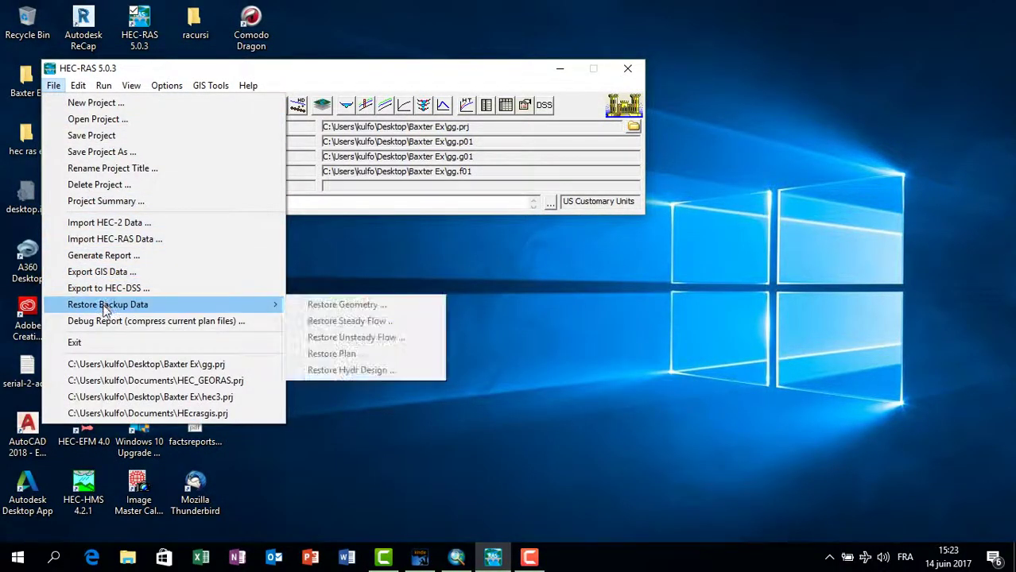
pyautogui.click(113, 272)
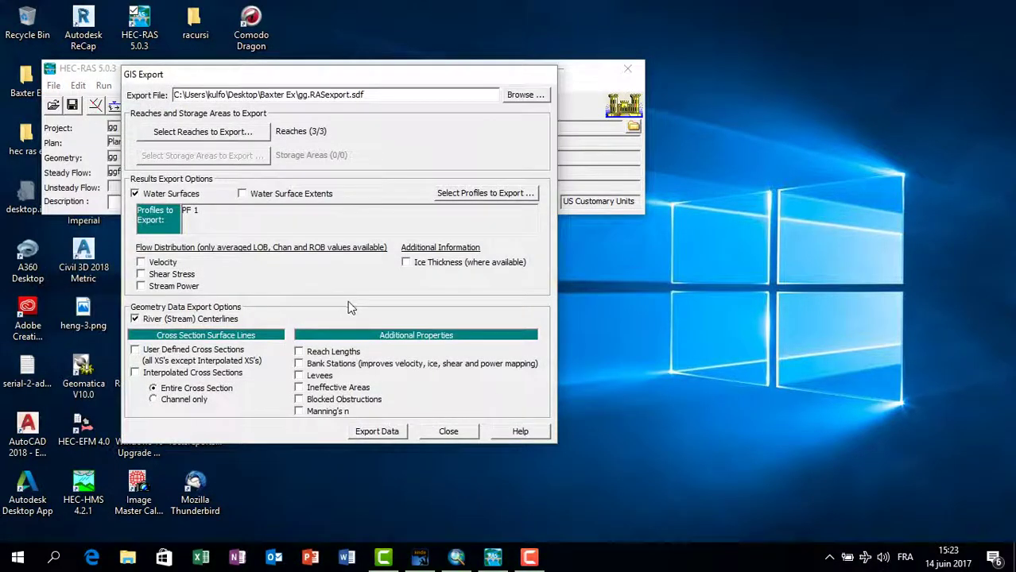
pyautogui.click(499, 193)
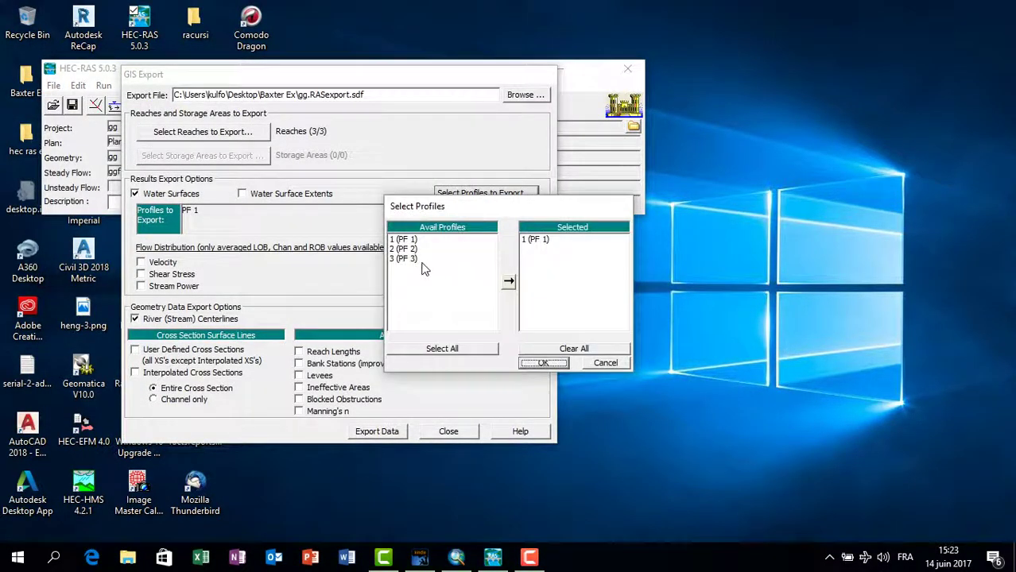
pyautogui.click(573, 350)
pyautogui.click(407, 259)
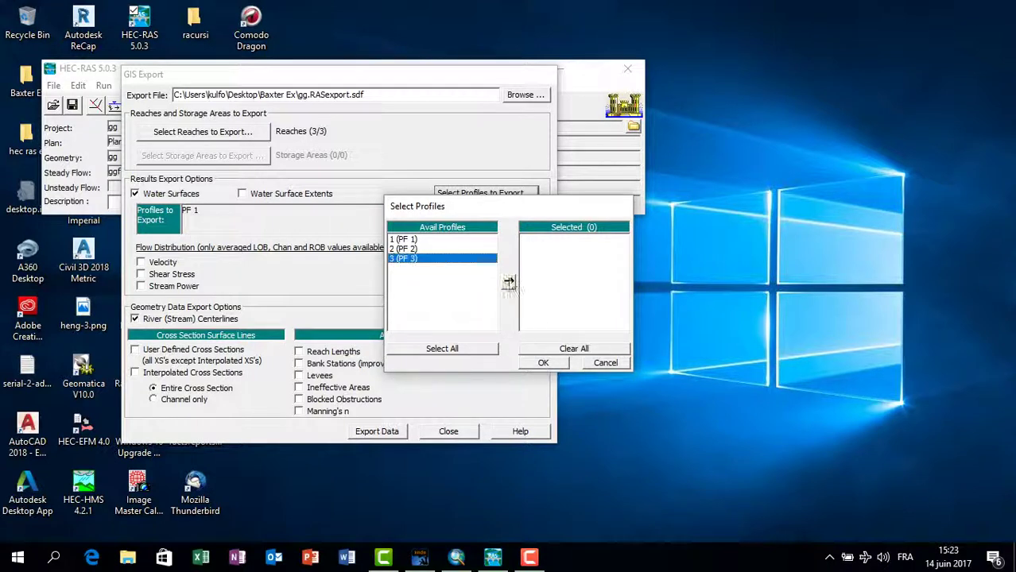
pyautogui.click(508, 283)
pyautogui.click(546, 363)
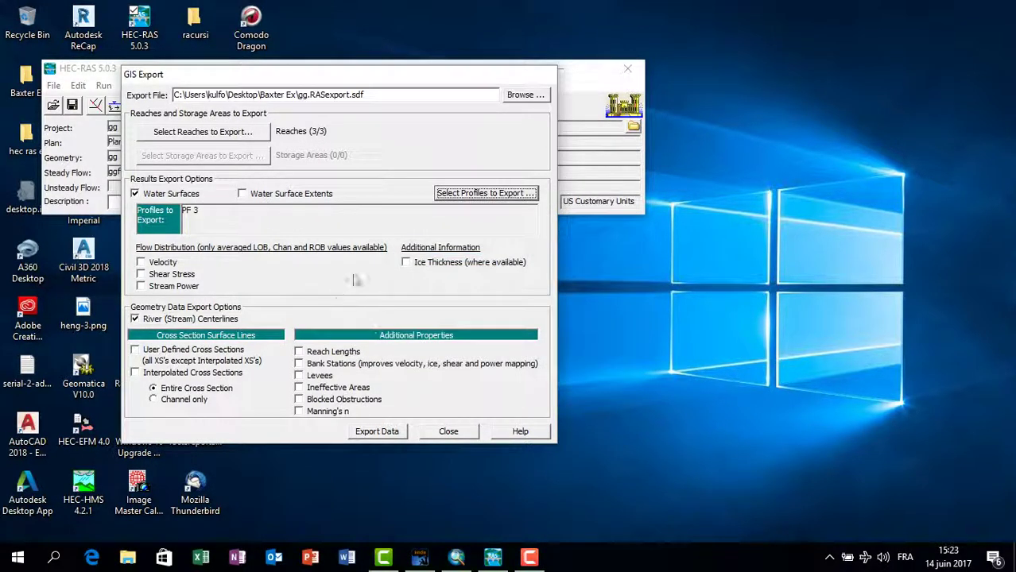
pyautogui.click(377, 431)
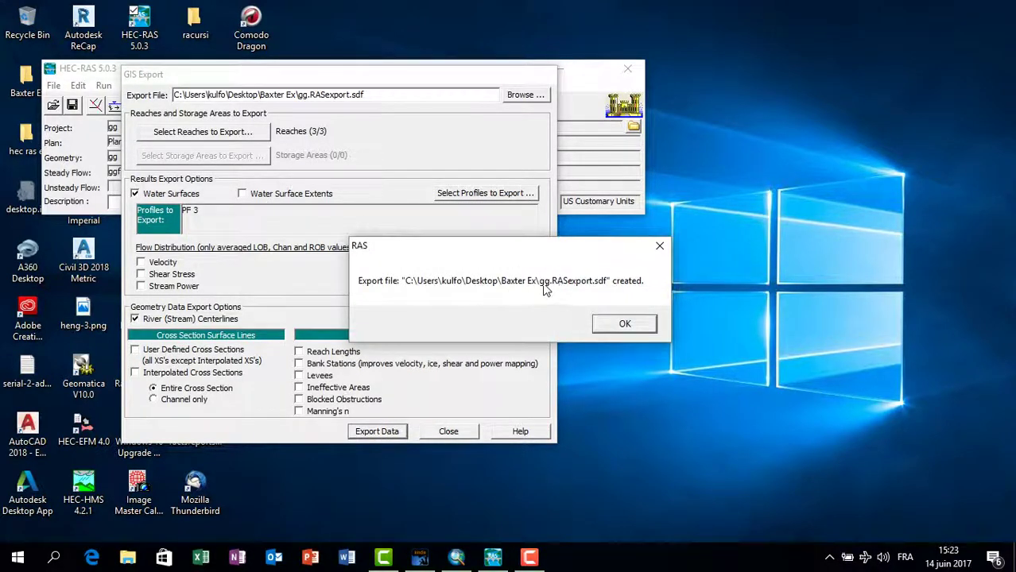
pyautogui.click(625, 324)
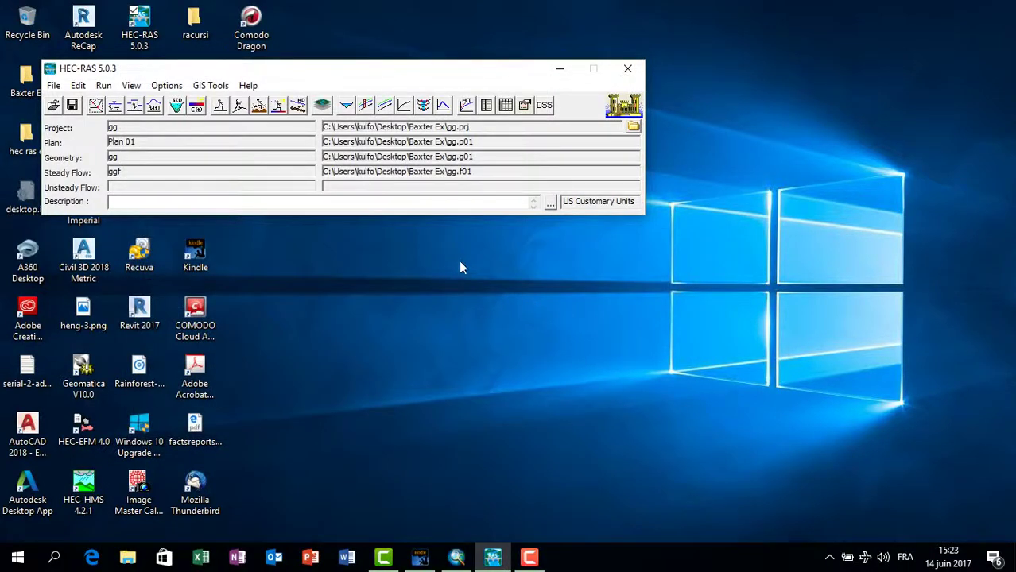
# - Switch to ArcMap and convert gg.RASexport.sdf from the Baxter Ex folder to XML
pyautogui.click(456, 556)
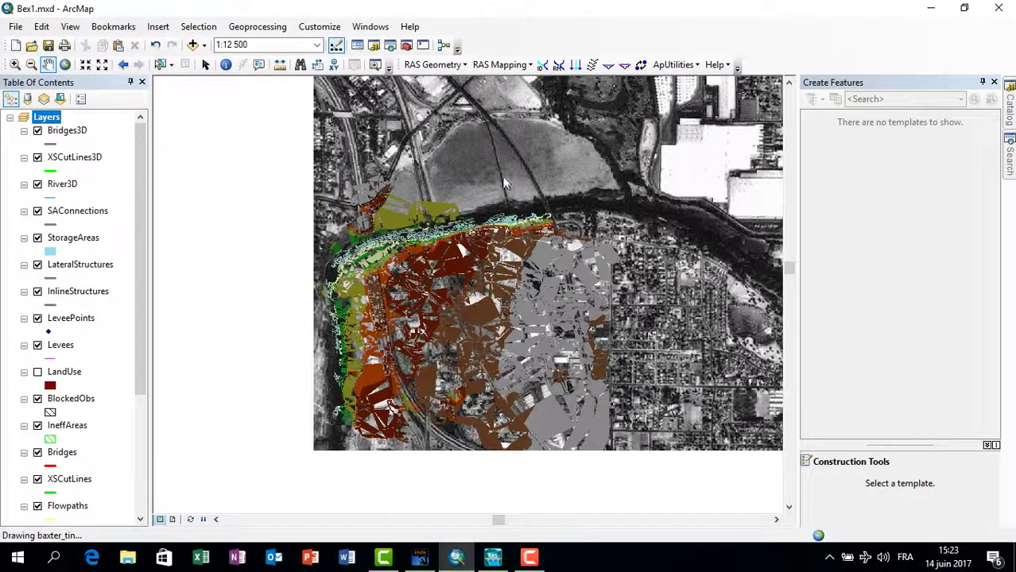
pyautogui.scroll(-2, 441, 161)
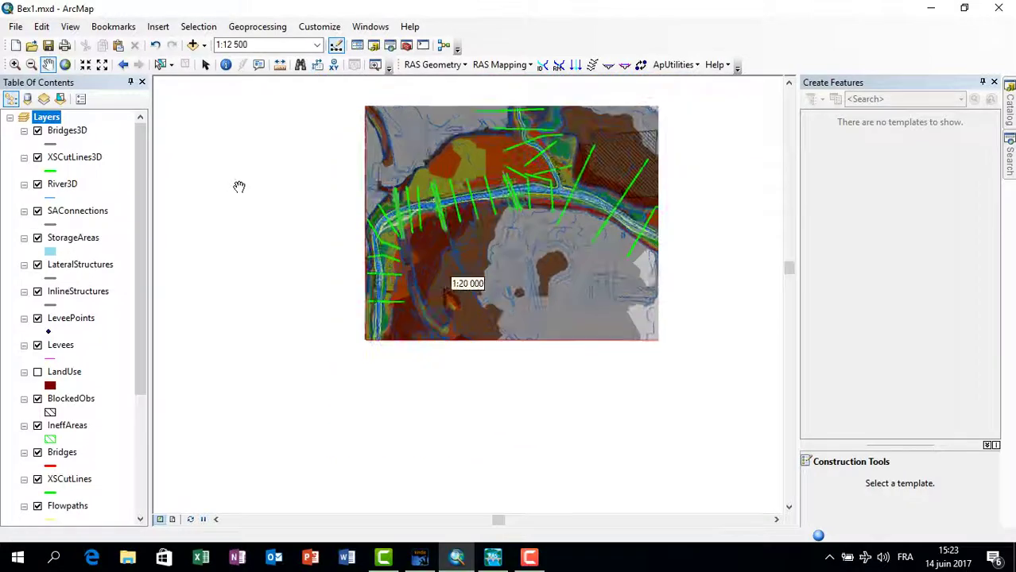
pyautogui.click(10, 117)
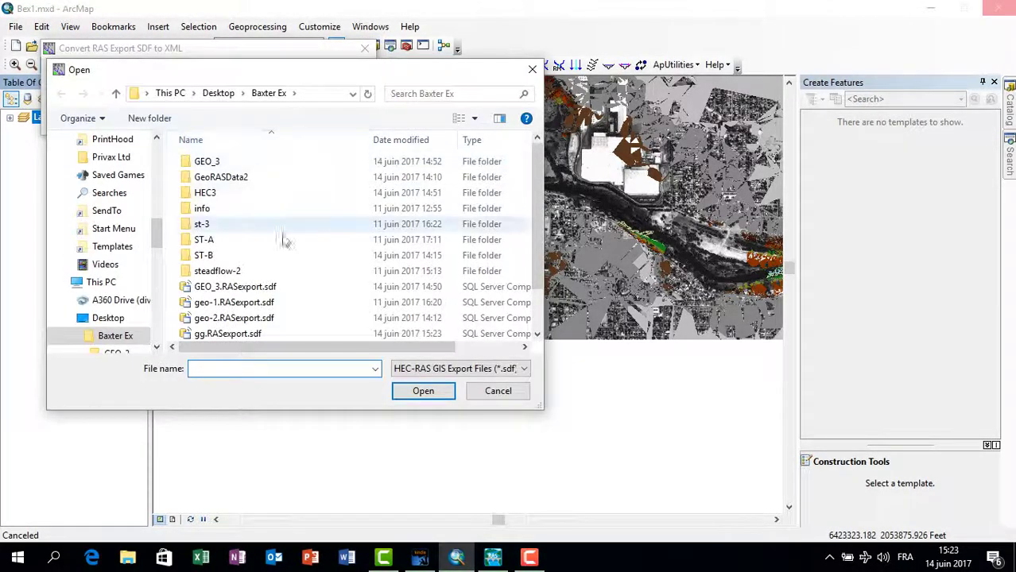
pyautogui.scroll(-1, 262, 287)
pyautogui.click(239, 285)
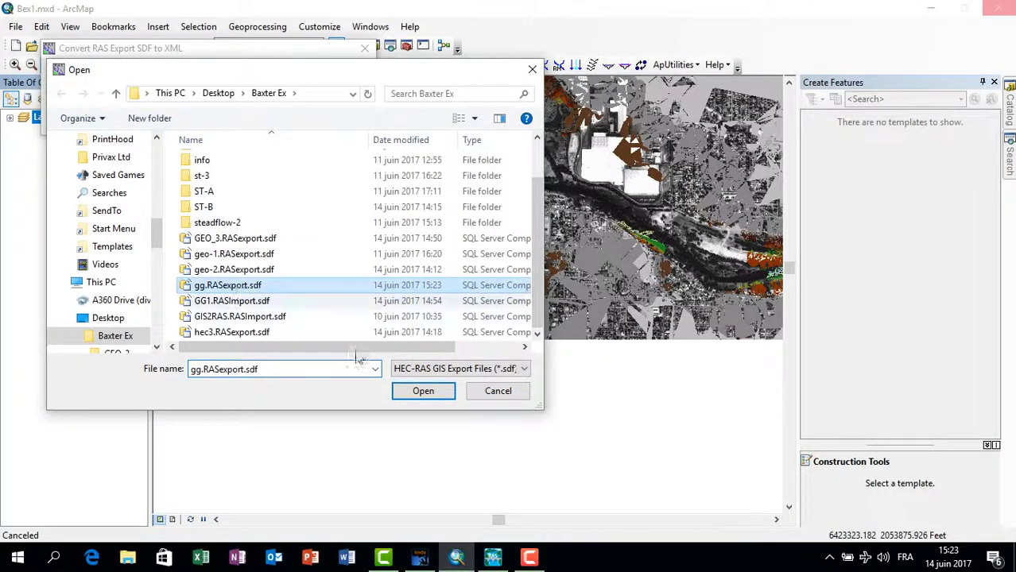
pyautogui.click(424, 391)
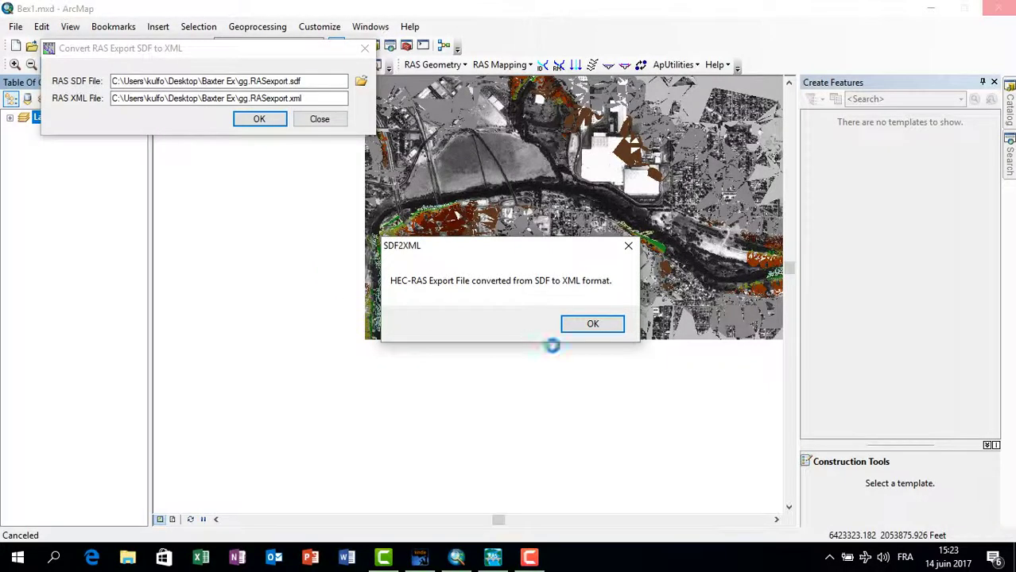
pyautogui.click(604, 331)
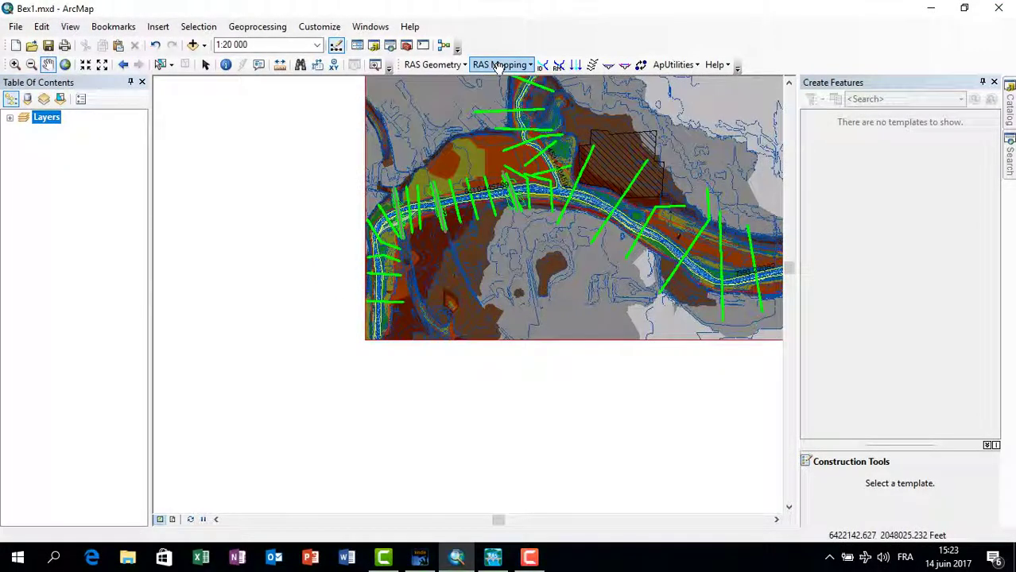
pyautogui.click(501, 66)
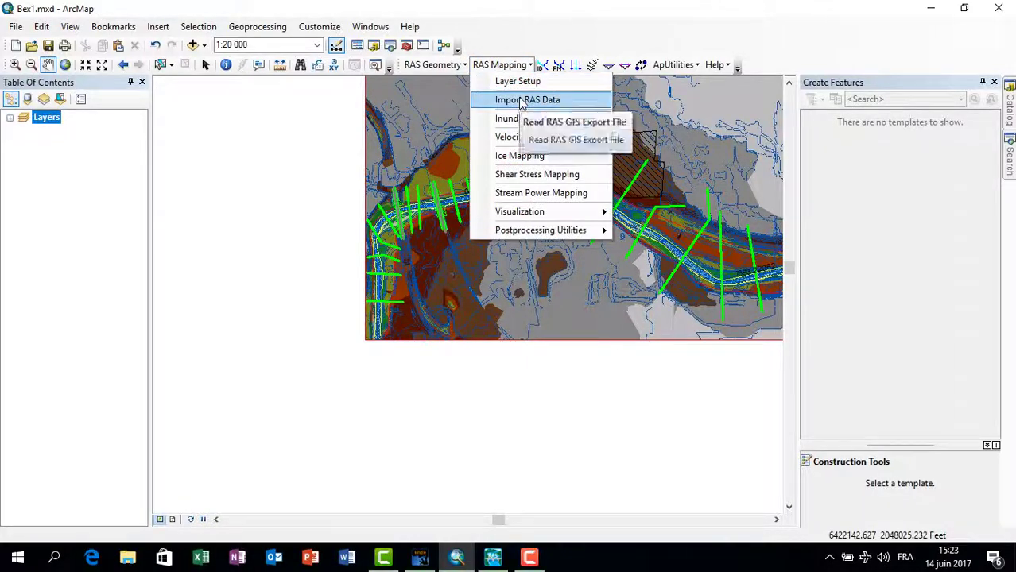
pyautogui.click(499, 101)
pyautogui.click(729, 117)
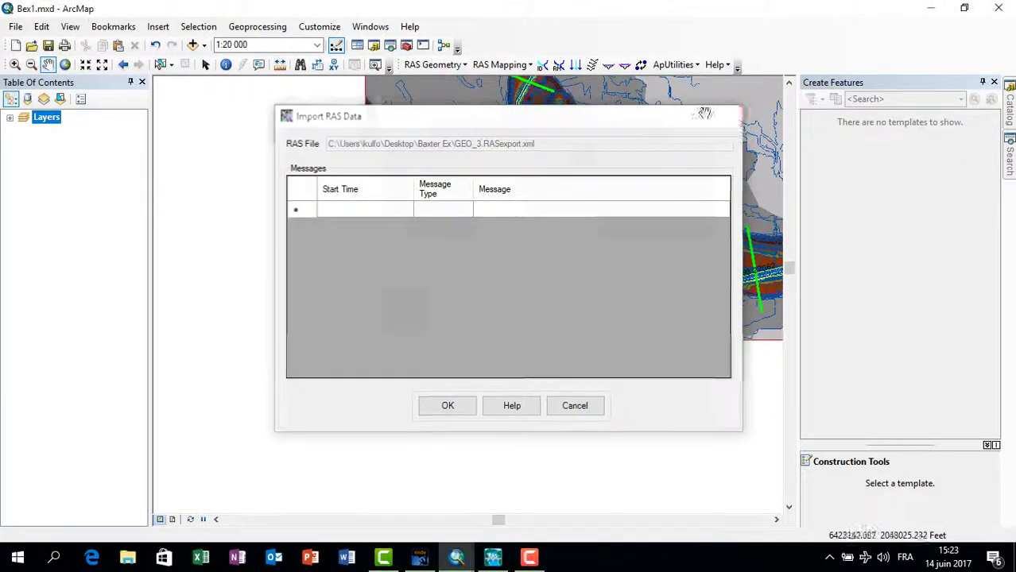
# - Set up a new RAS Mapping analysis named gg that uses gg.RASexport.xml as its RAS GIS export file
pyautogui.click(502, 65)
pyautogui.click(503, 82)
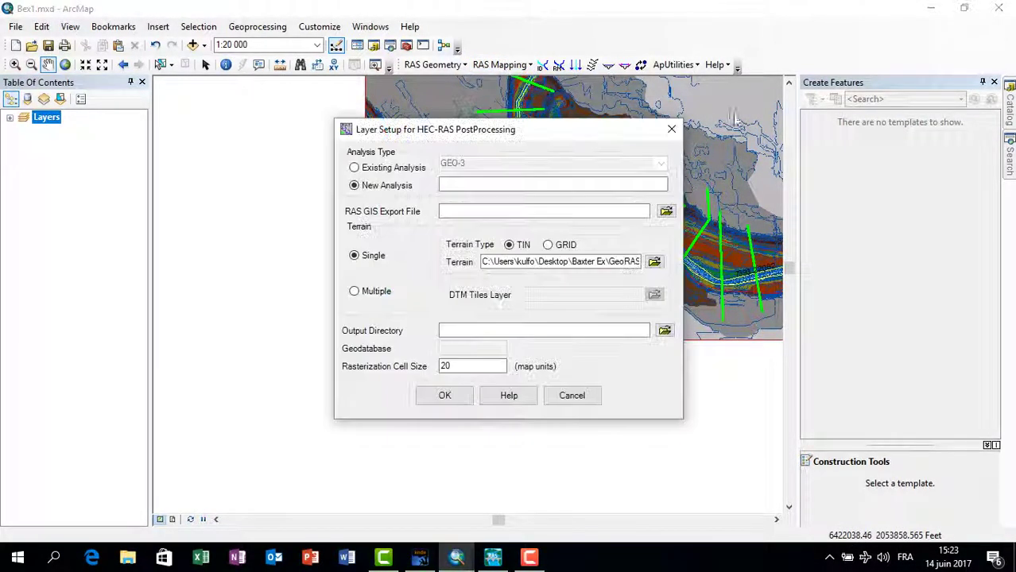
pyautogui.click(665, 211)
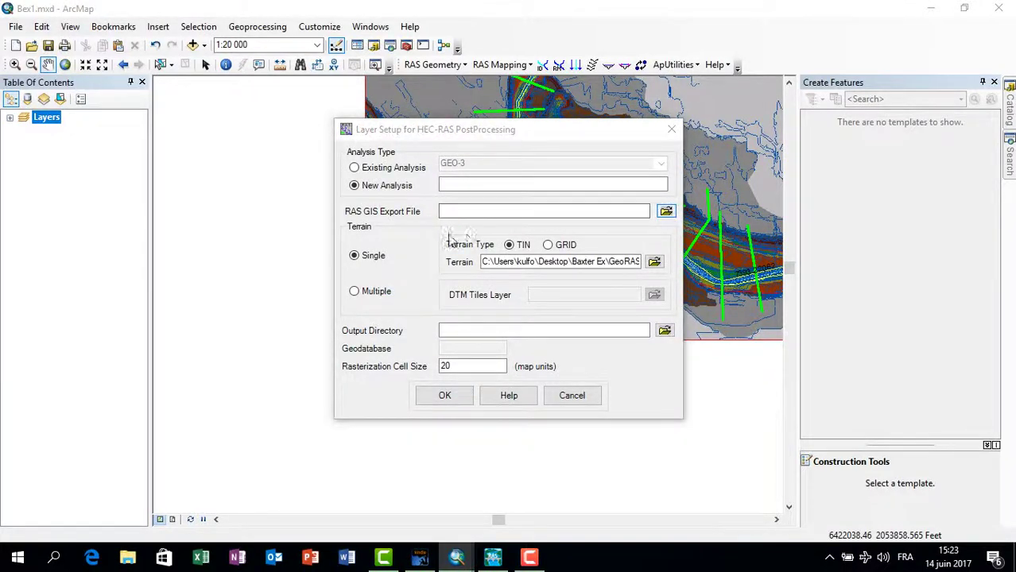
pyautogui.scroll(-2, 448, 233)
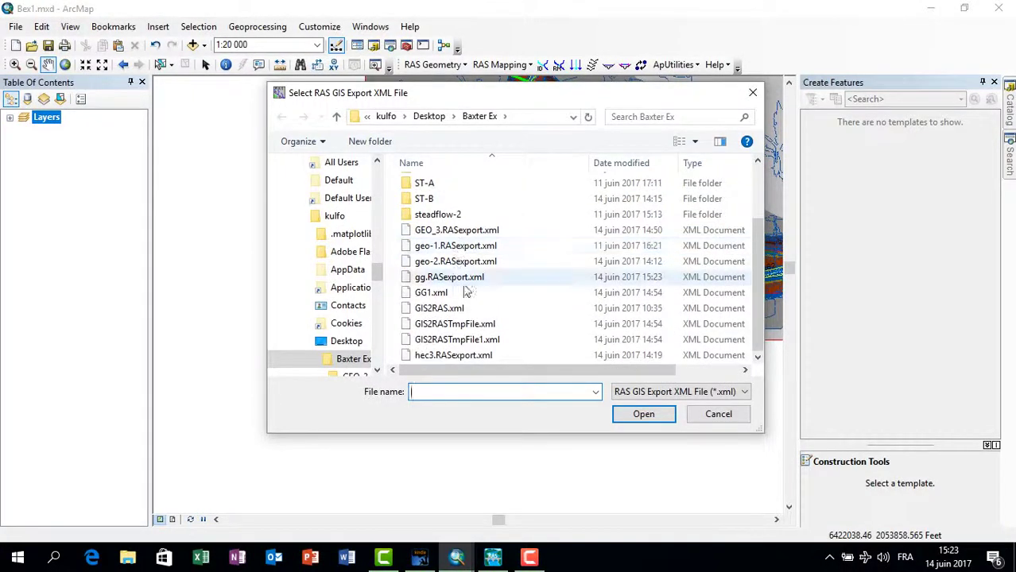
pyautogui.click(450, 278)
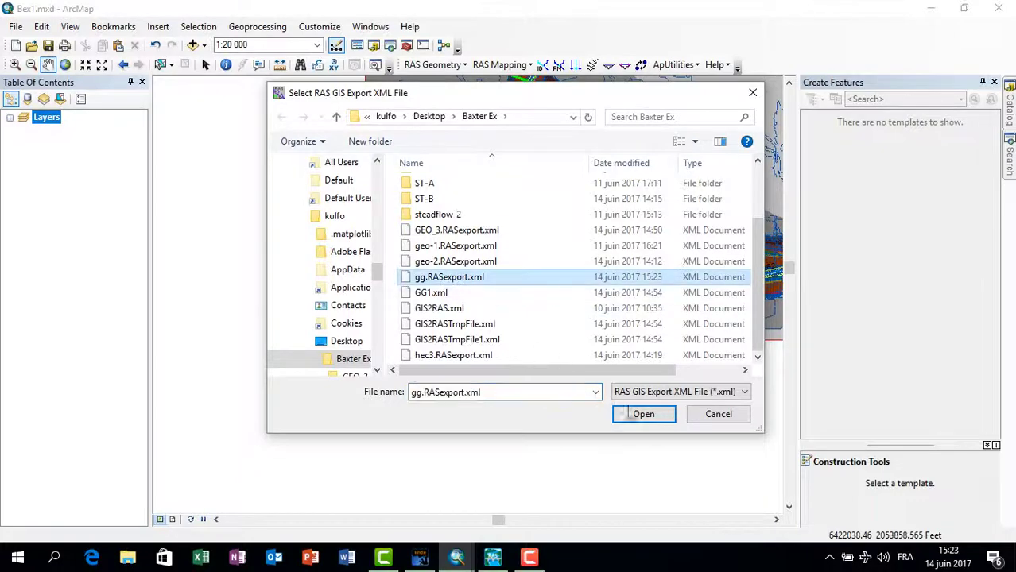
pyautogui.click(644, 414)
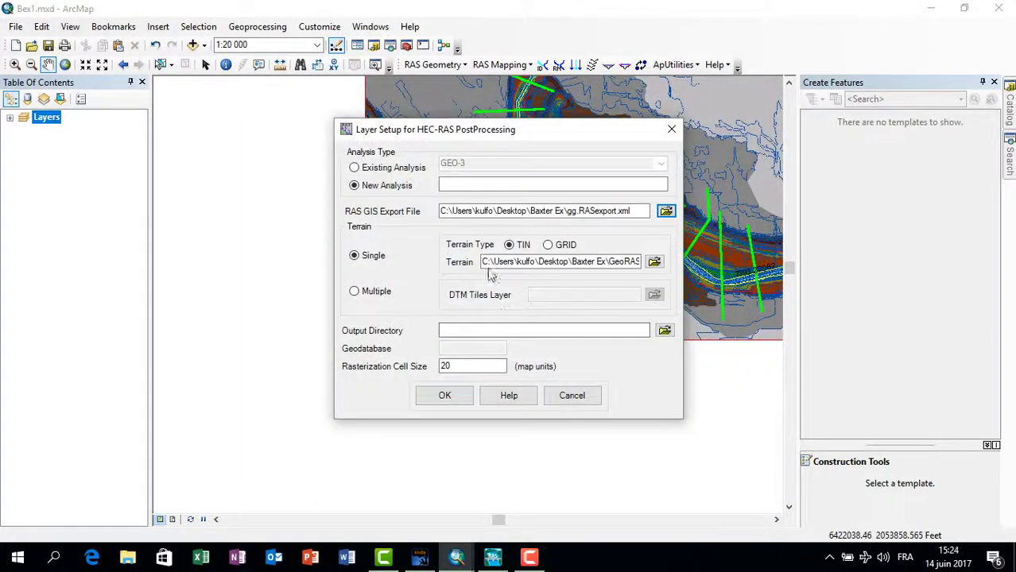
pyautogui.click(459, 182)
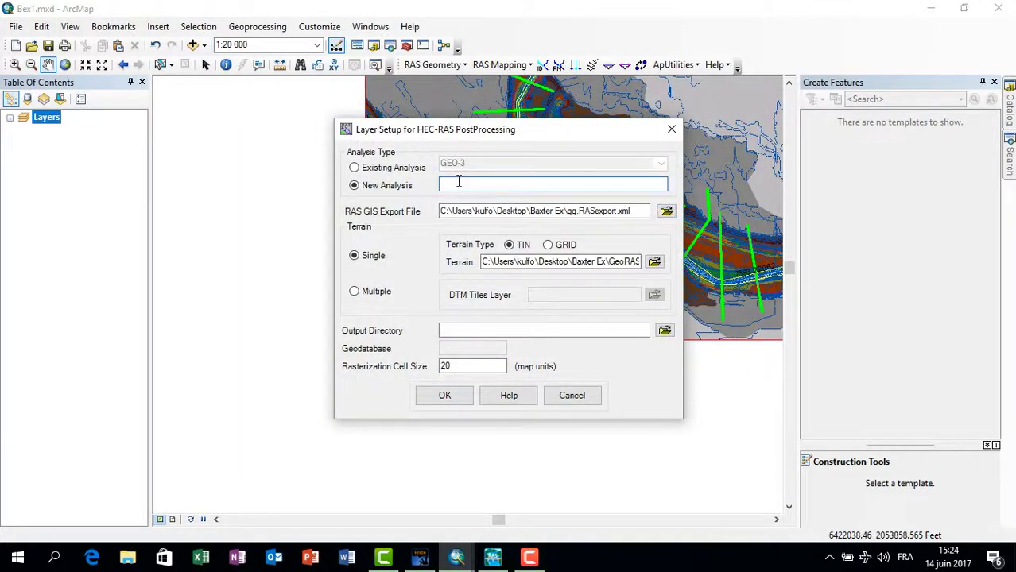
pyautogui.write('gg')
pyautogui.click(666, 211)
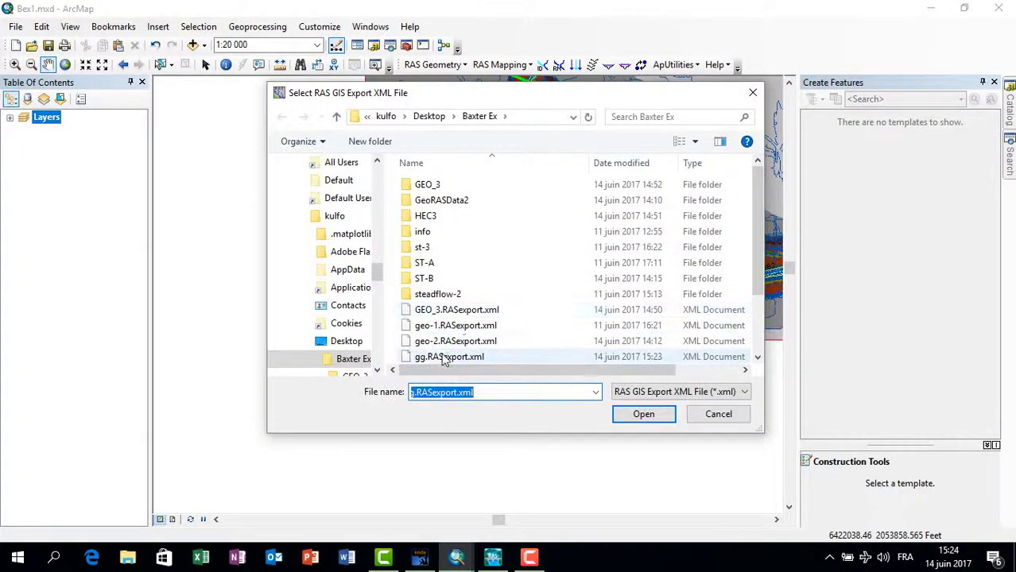
pyautogui.click(445, 357)
pyautogui.click(644, 415)
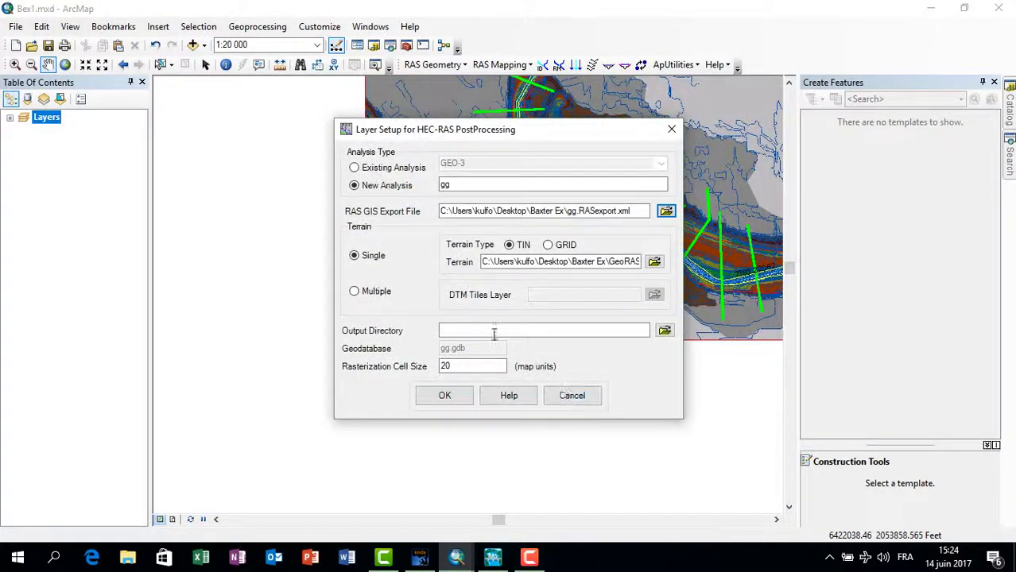
# - Set the output directory to a gg folder inside Baxter Ex and create the analysis layers
pyautogui.click(486, 331)
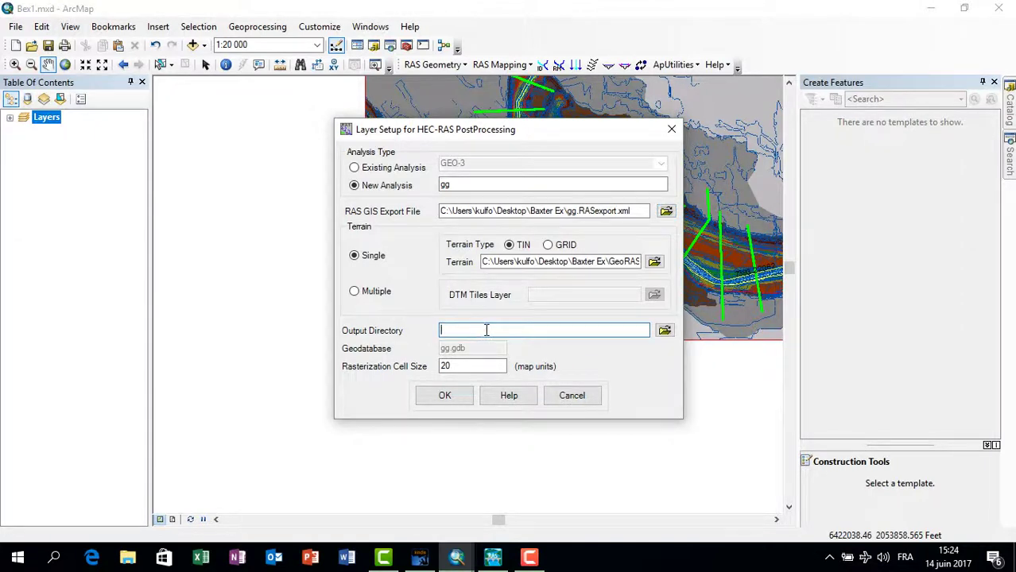
pyautogui.moveTo(641, 211); pyautogui.dragTo(399, 213)
pyautogui.hotkey('ctrl', 'c')
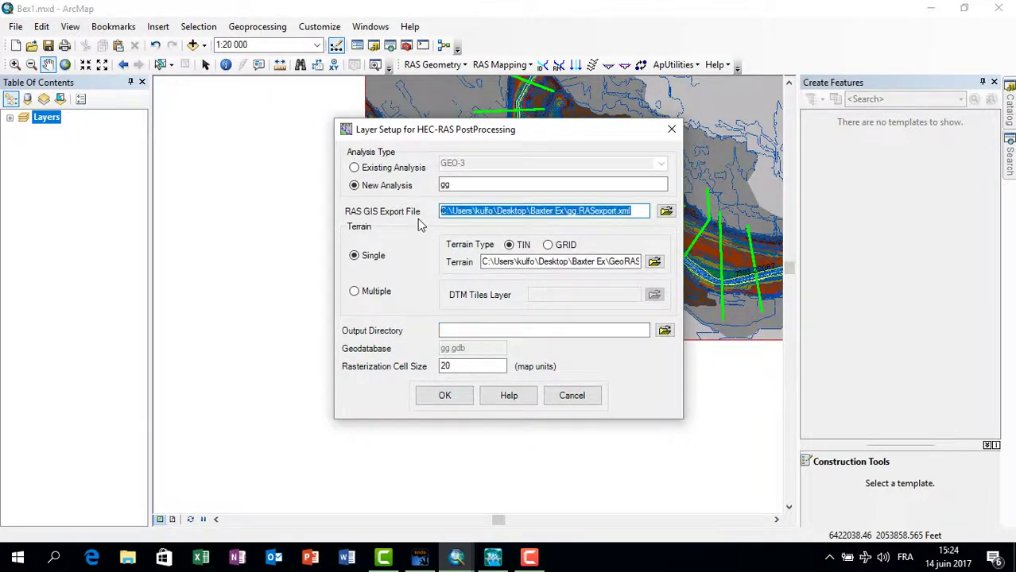
pyautogui.click(466, 331)
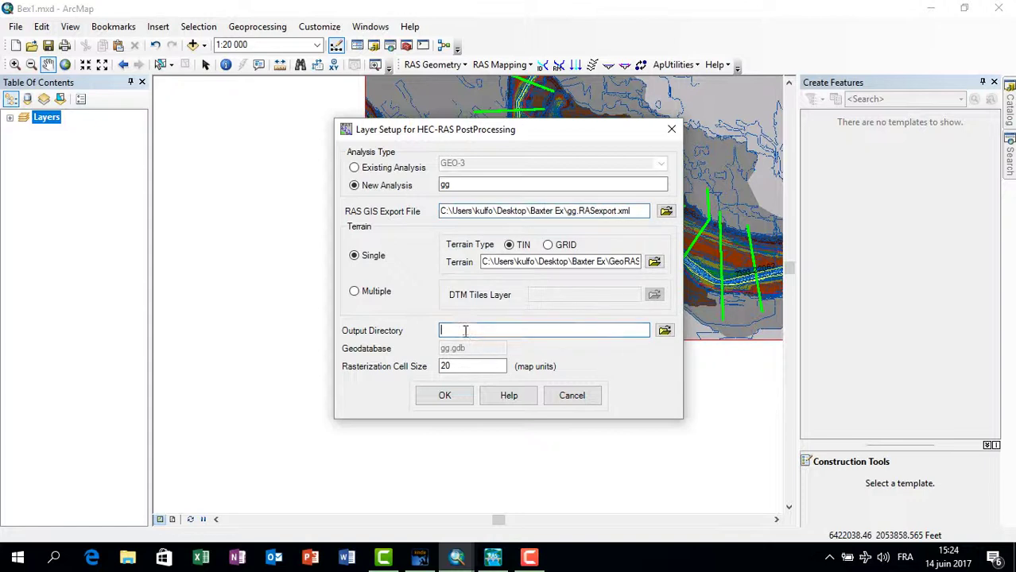
pyautogui.hotkey('ctrl', 'v')
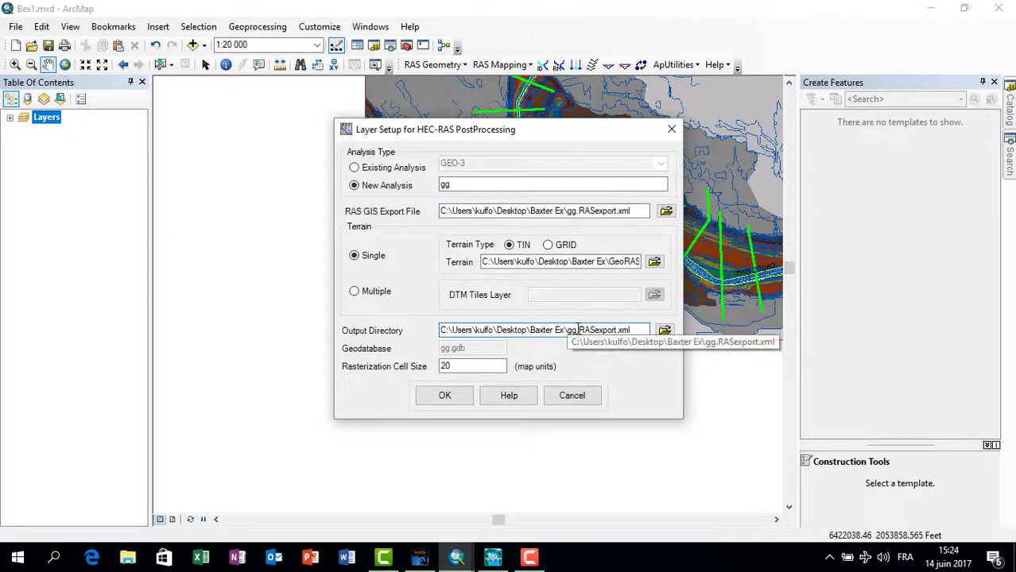
pyautogui.moveTo(576, 330); pyautogui.dragTo(641, 326)
pyautogui.press('BackSpace')
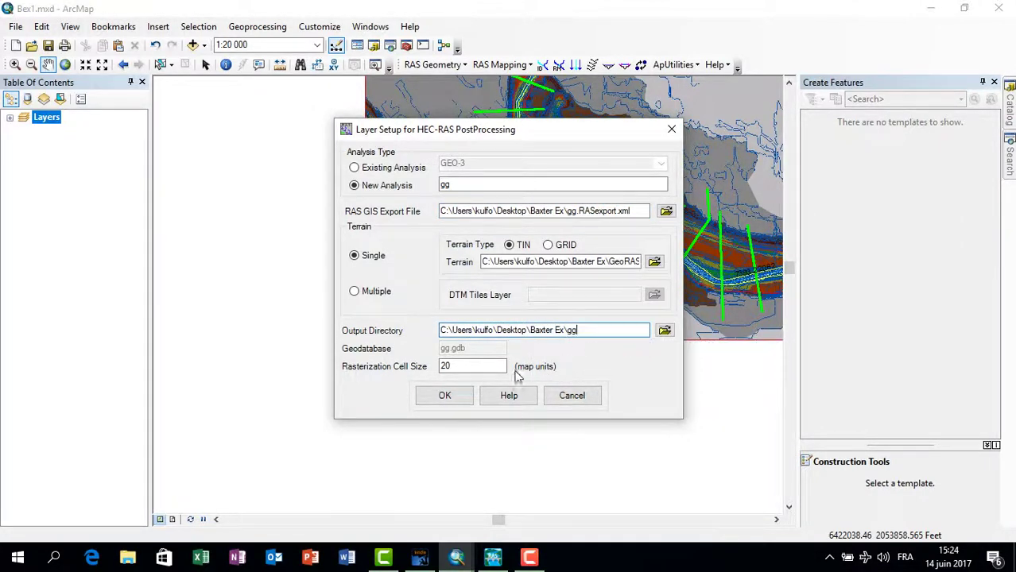
pyautogui.click(448, 396)
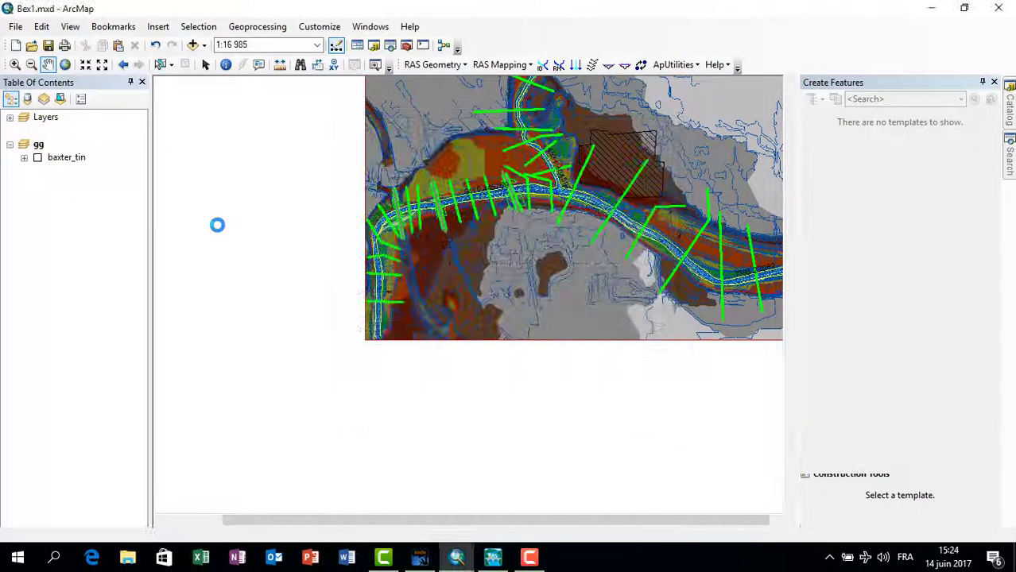
# - Show the baxter_tin layer in the gg data frame and import the RAS data from gg.RASexport.xml
pyautogui.click(37, 158)
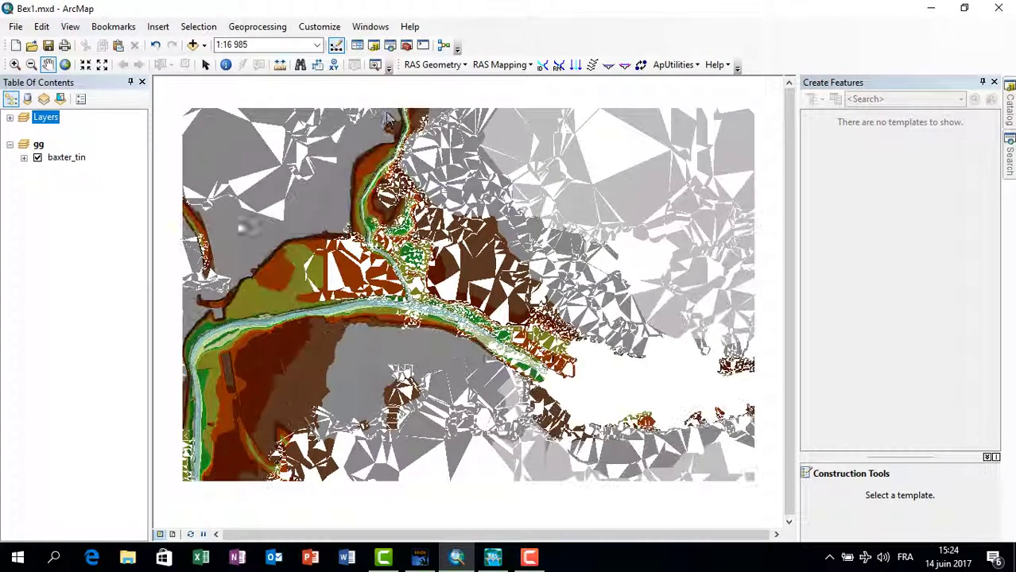
pyautogui.click(500, 64)
pyautogui.click(513, 104)
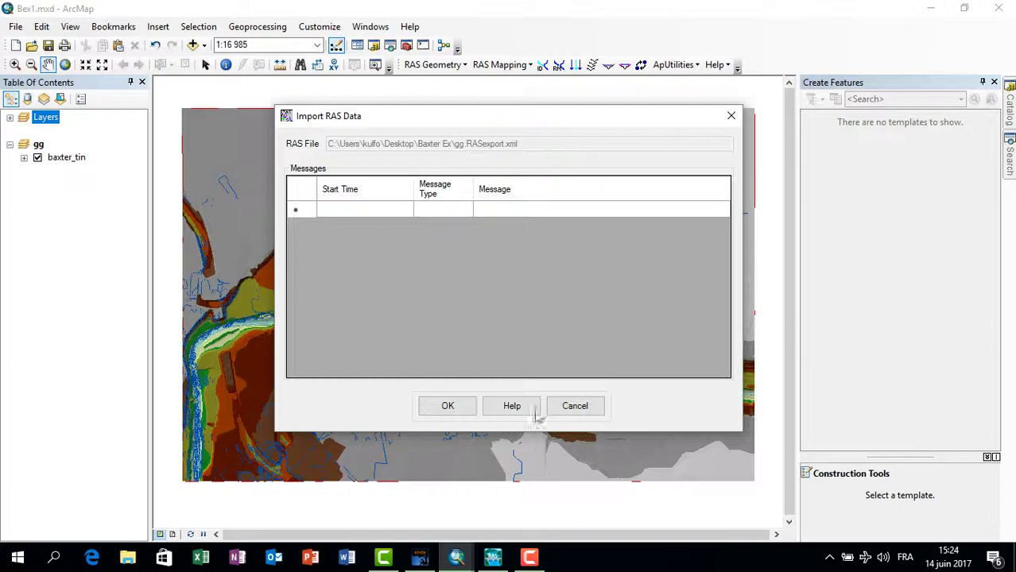
pyautogui.click(444, 412)
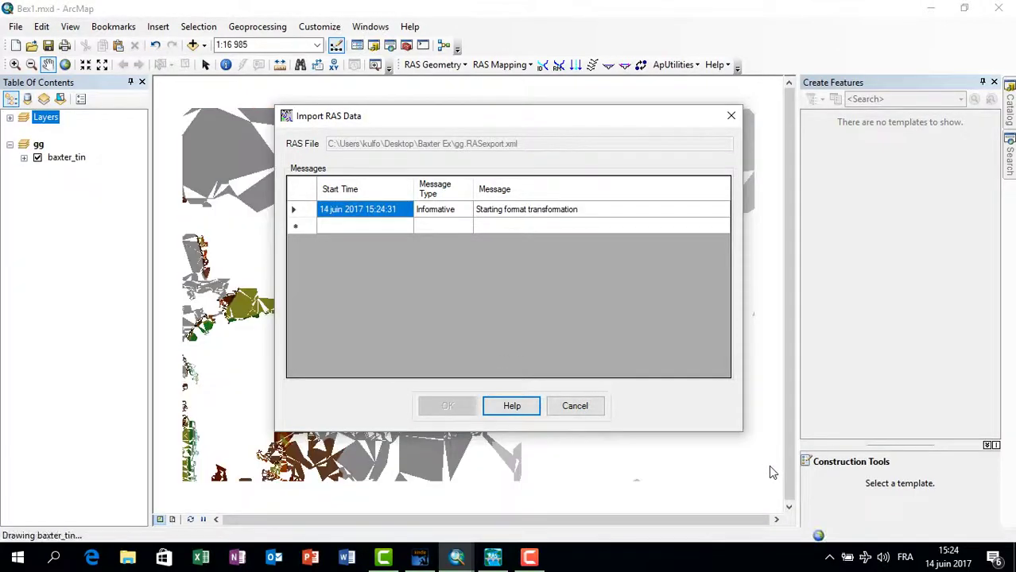